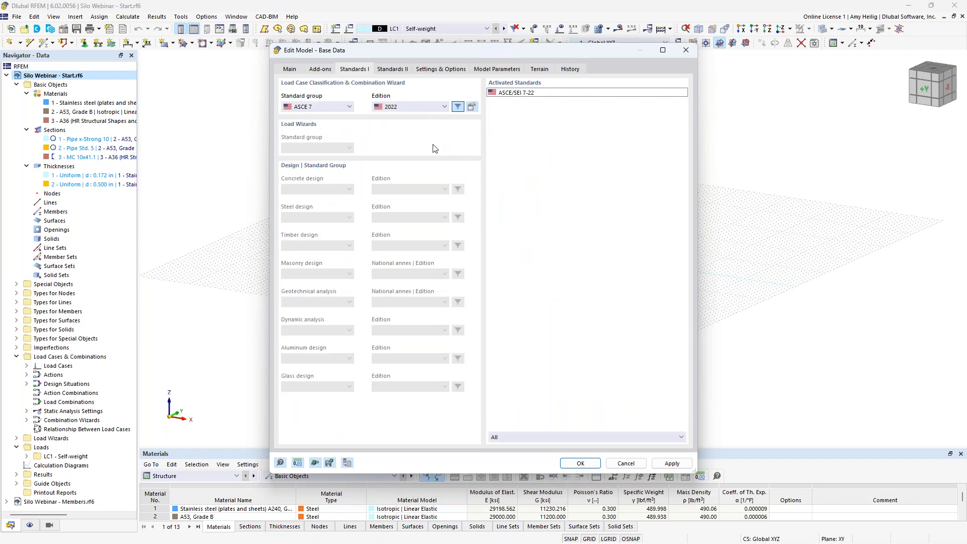
# Step: Examine the available standard groups and ASCE 7 editions for load case classification, and close the model's base data without changes
pyautogui.click(341, 109)
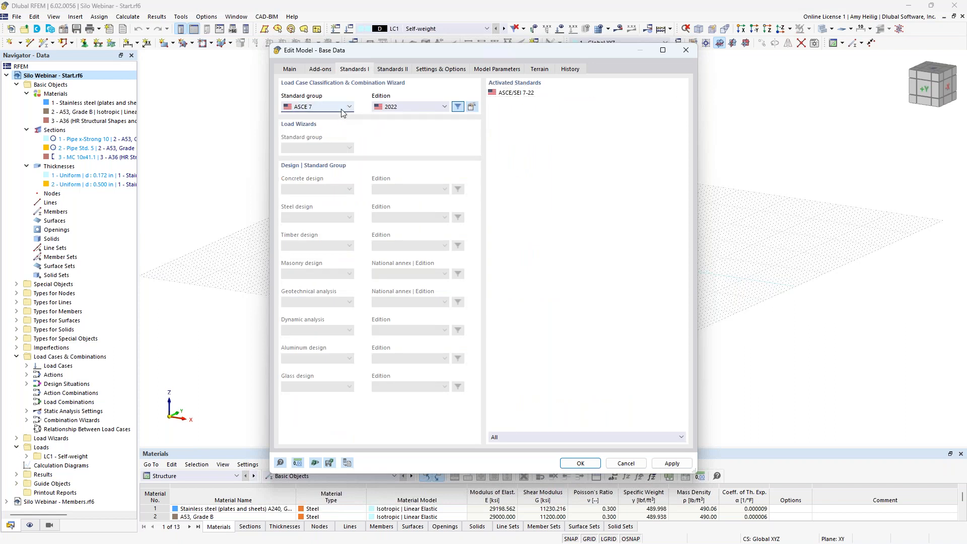
pyautogui.click(341, 111)
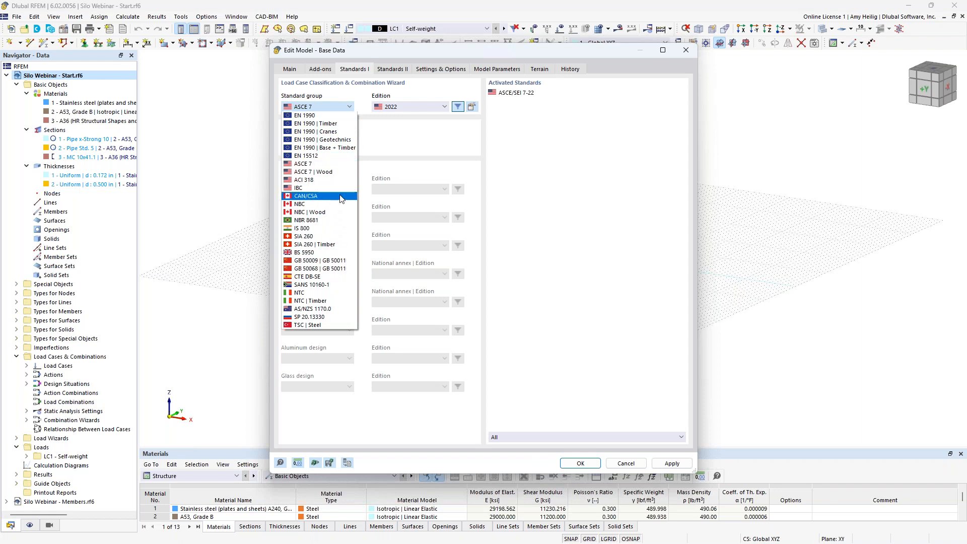
pyautogui.click(411, 137)
pyautogui.click(420, 106)
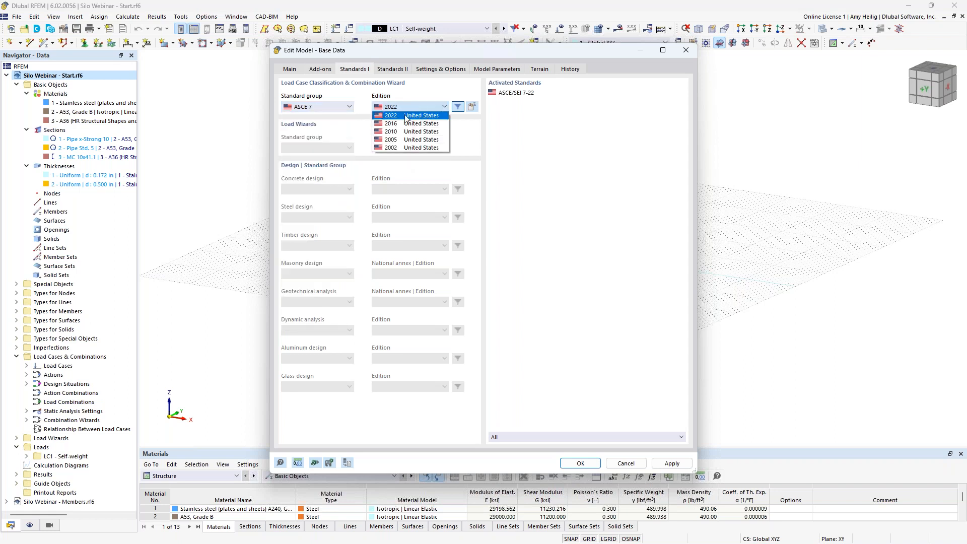
pyautogui.click(480, 134)
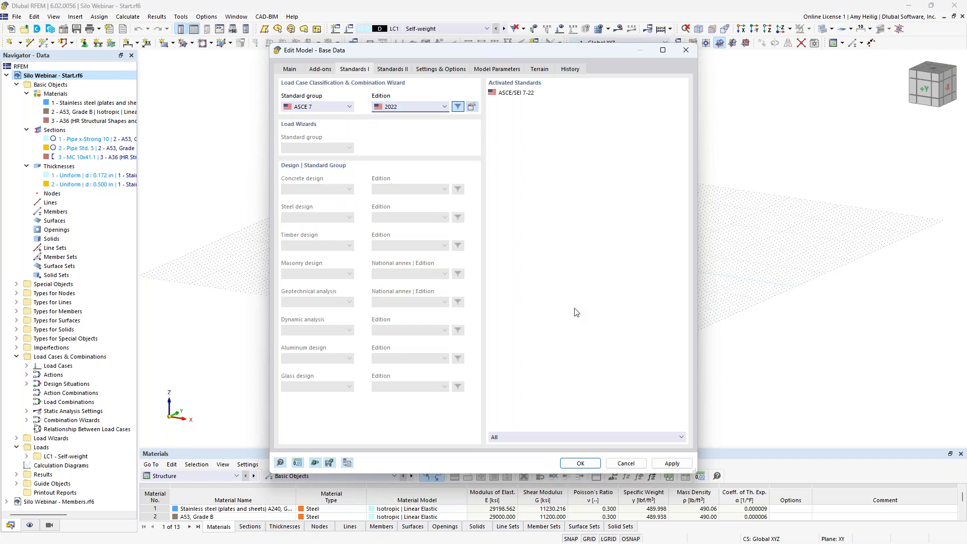
pyautogui.click(619, 464)
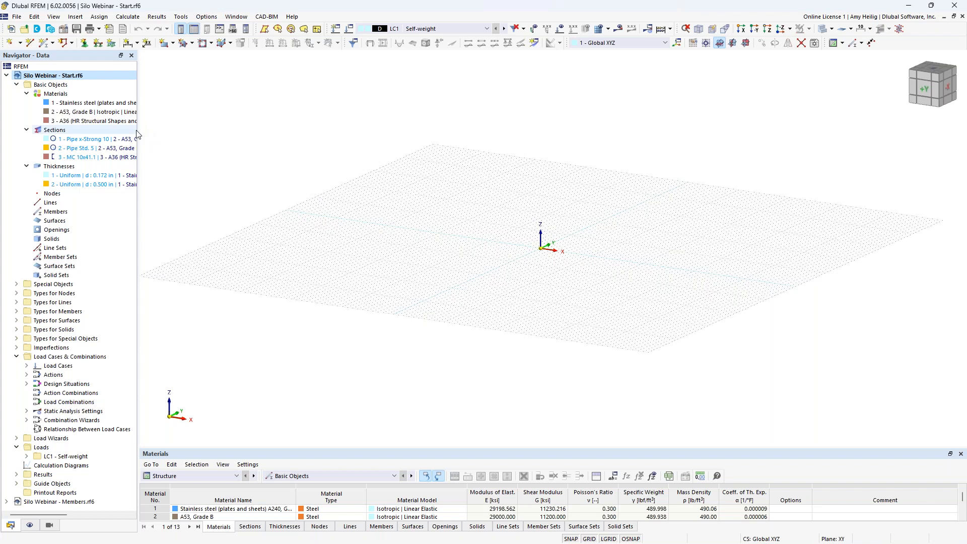
# Step: Widen the Navigator to read the defined materials, sections and thicknesses, and collapse their three branches
pyautogui.moveTo(138, 129); pyautogui.dragTo(178, 129)
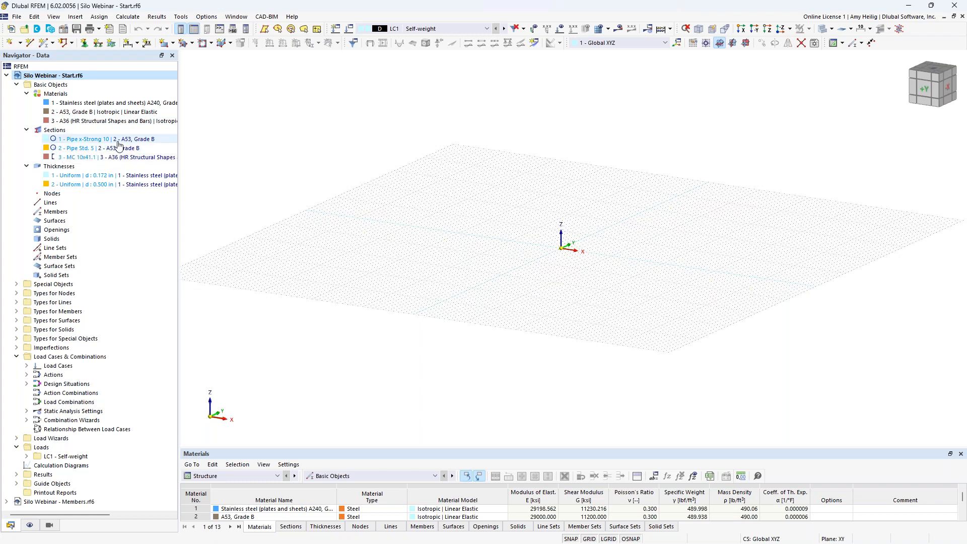
pyautogui.click(26, 166)
pyautogui.click(27, 130)
pyautogui.click(26, 94)
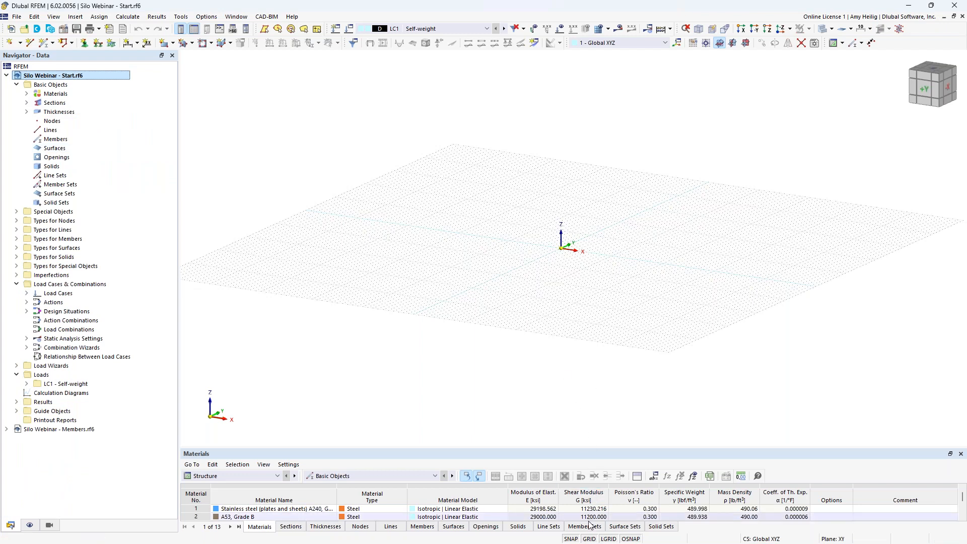
# Step: Set the work plane's origin Z coordinate to 61 ft, keeping the XY orientation
pyautogui.rightClick(591, 539)
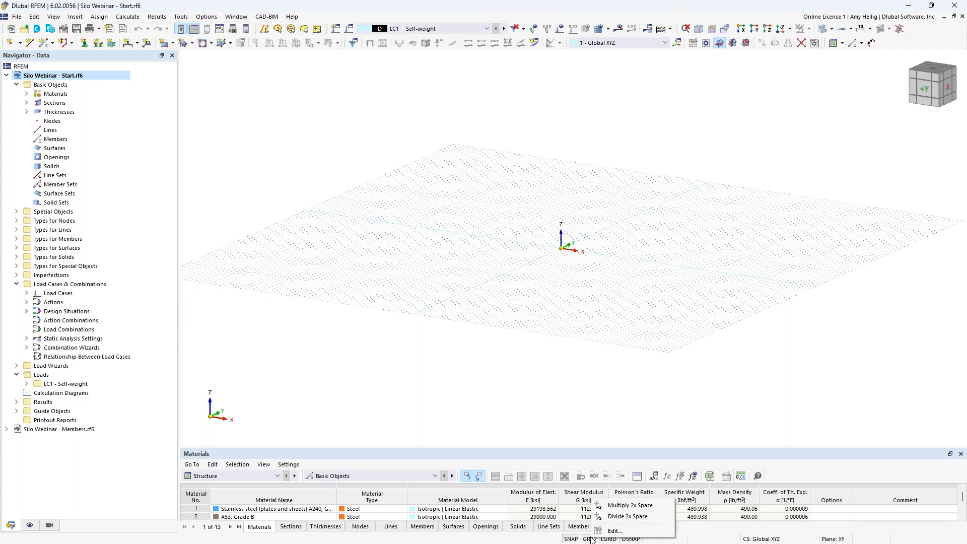
pyautogui.click(614, 530)
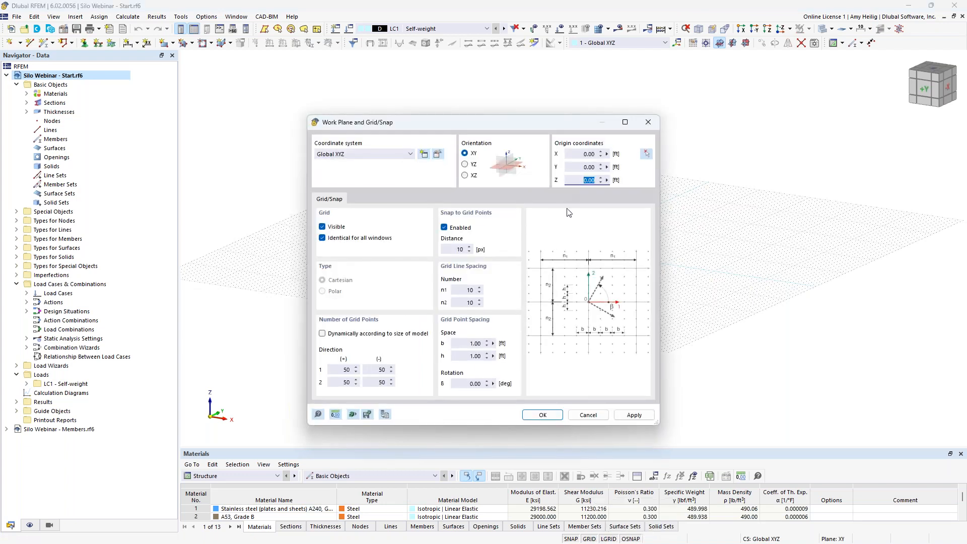
pyautogui.write('61')
pyautogui.click(548, 414)
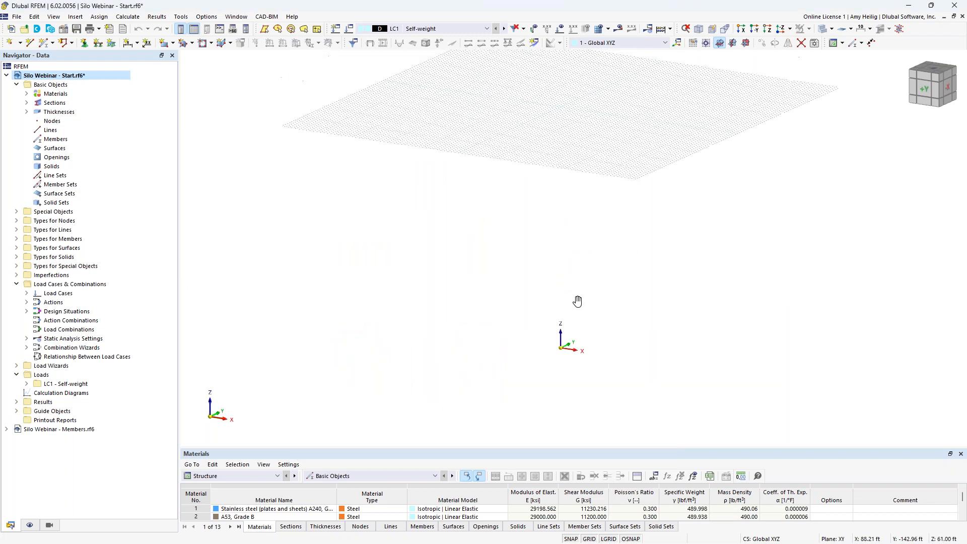
# Step: Draw a circle line with a 1.5 ft radius centred on the work plane origin at X 0, Y 0, Z 61 ft
pyautogui.scroll(3, 546, 192)
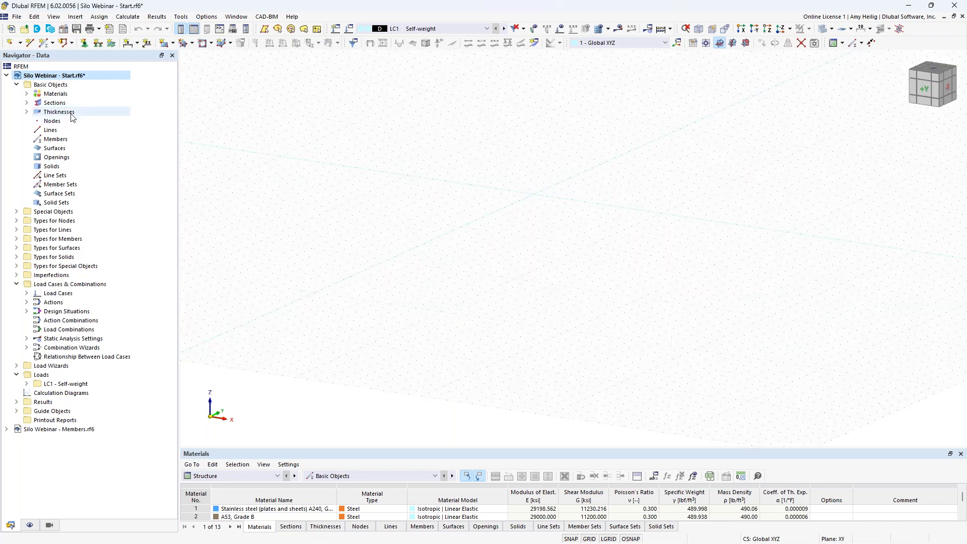
pyautogui.click(29, 43)
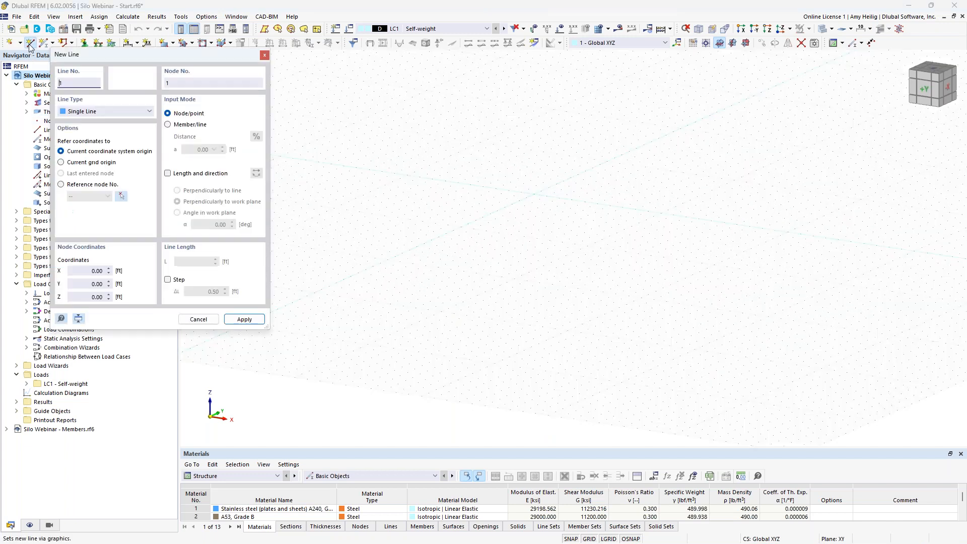
pyautogui.click(87, 112)
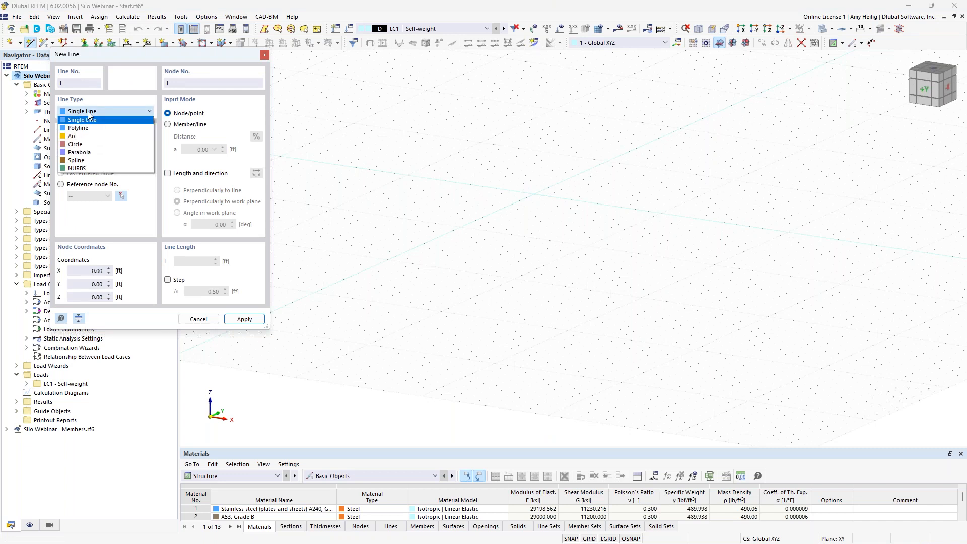
pyautogui.click(90, 145)
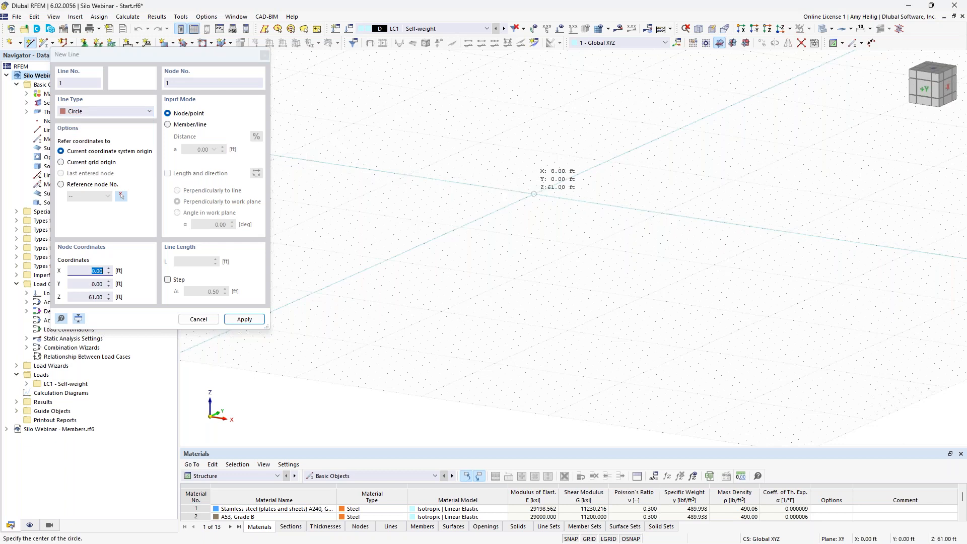
pyautogui.click(534, 194)
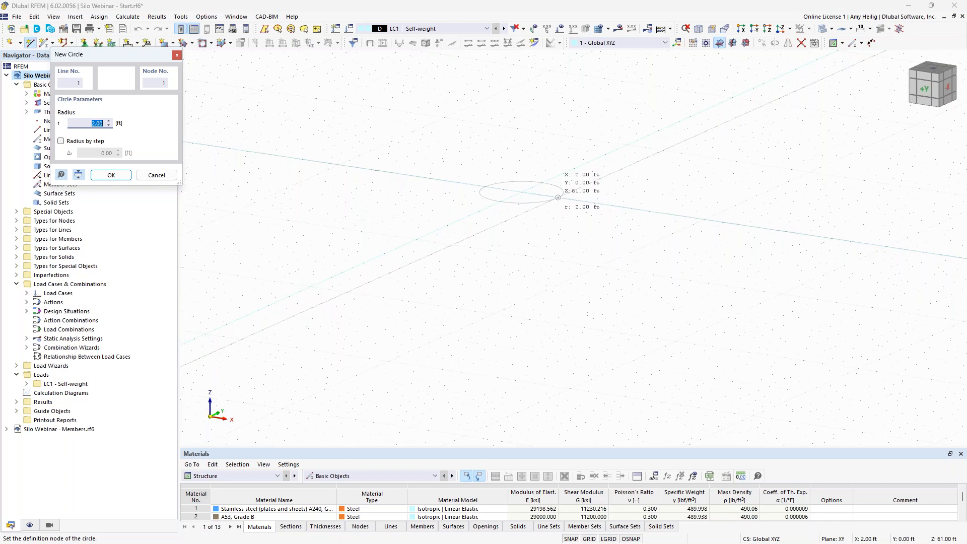
pyautogui.write('1.5')
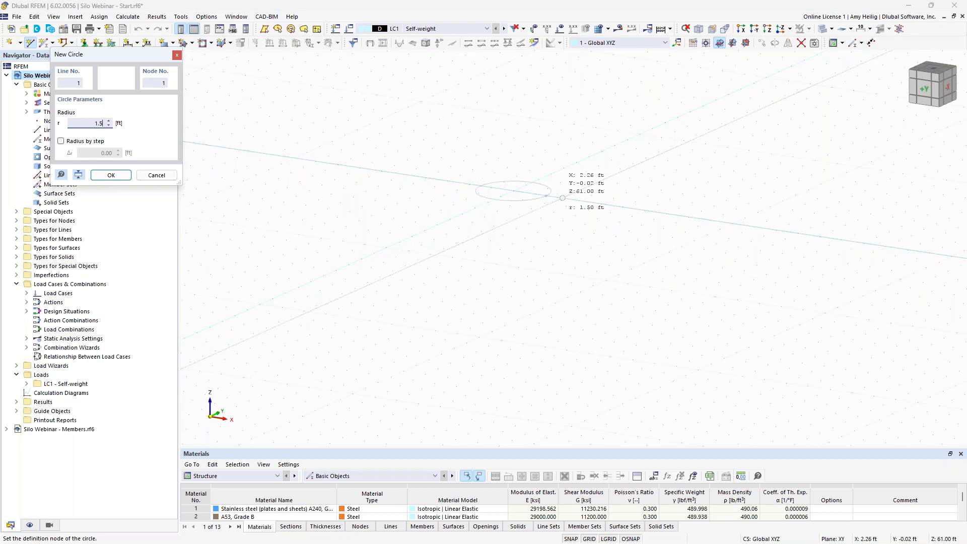
pyautogui.press('Return')
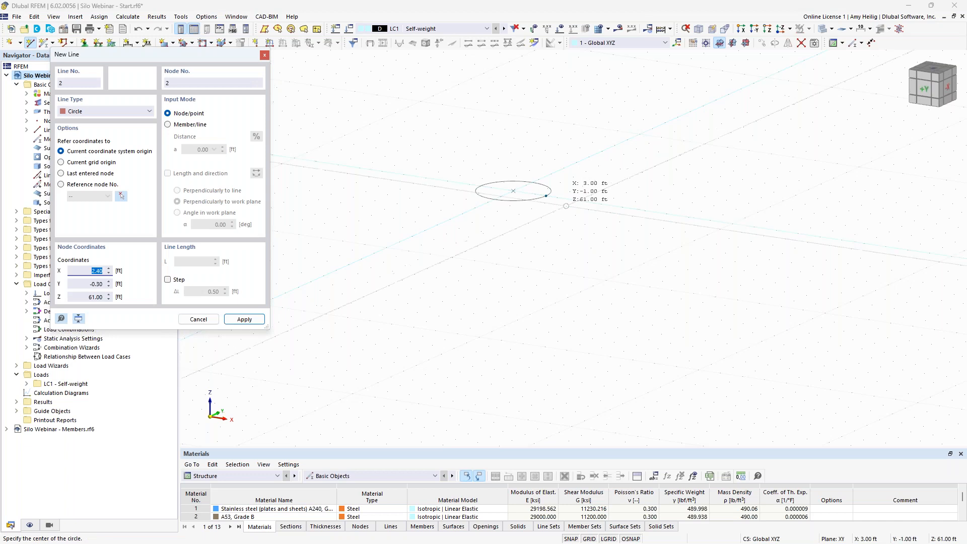
pyautogui.press('Escape')
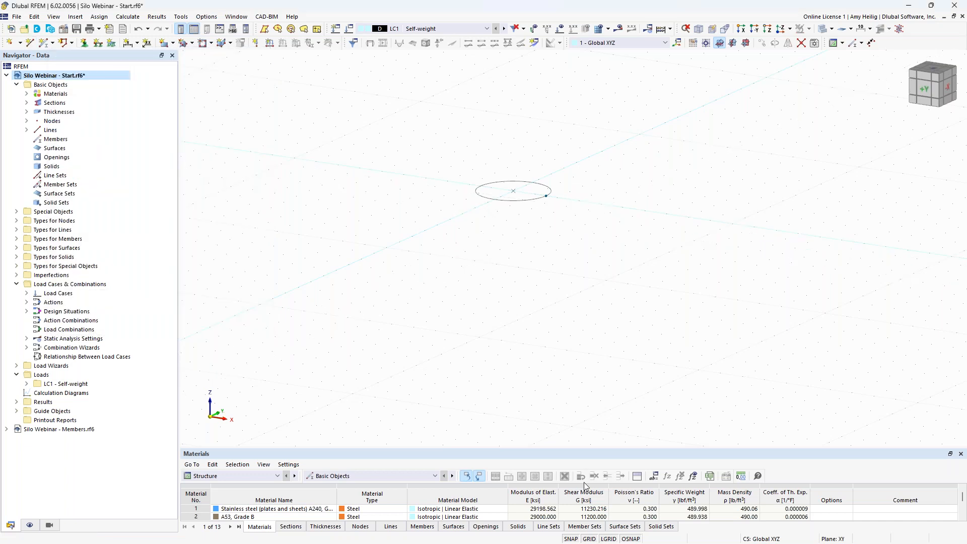
# Step: Lower the work plane by setting its origin Z coordinate to 59.25 ft
pyautogui.rightClick(595, 539)
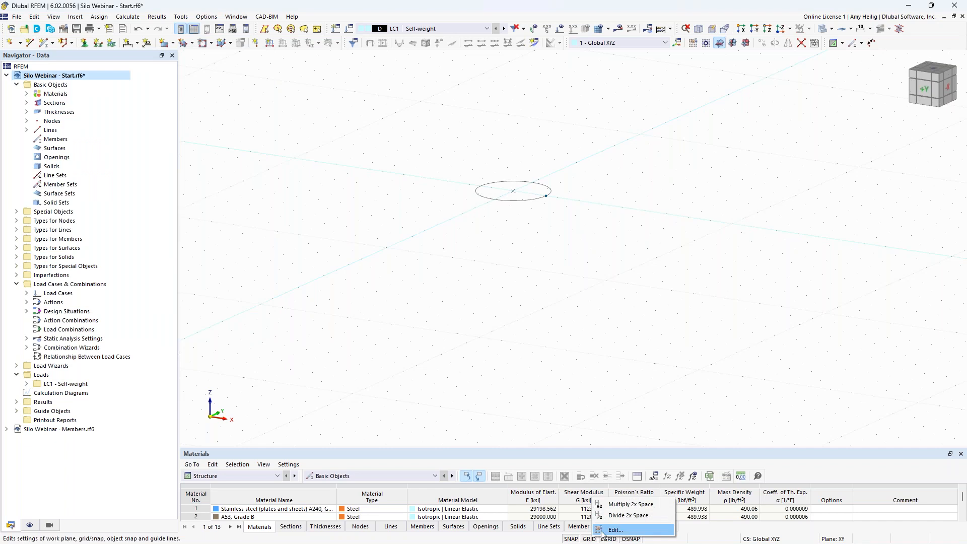
pyautogui.click(604, 530)
pyautogui.moveTo(577, 181); pyautogui.dragTo(615, 181)
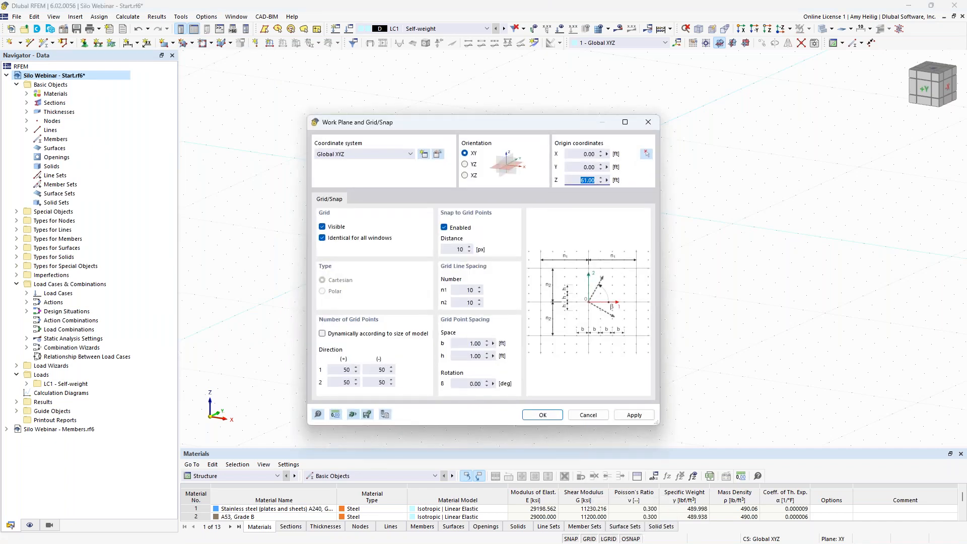
pyautogui.write('59.25')
pyautogui.press('Return')
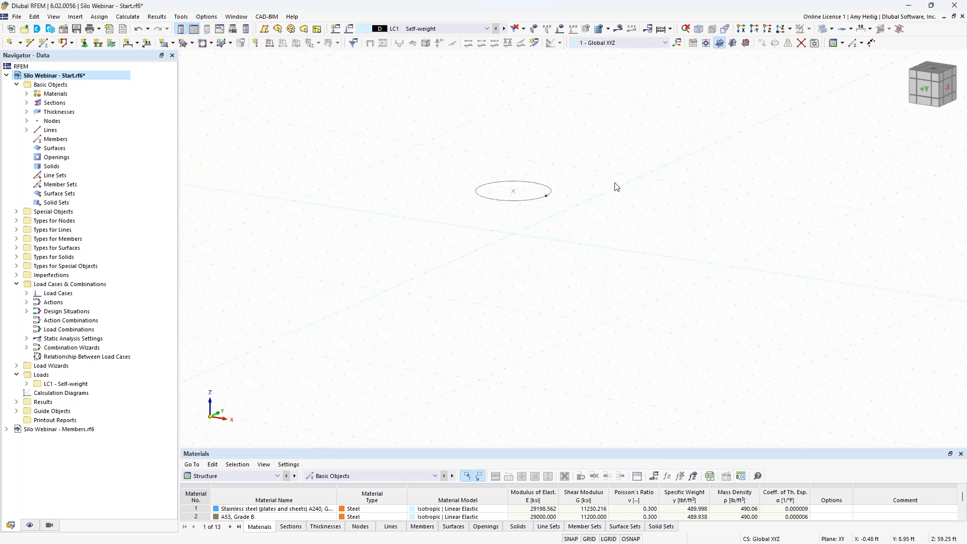
# Step: Draw a single line from the circle's node to the grid point at X 7, Y 0, Z 59.25 ft
pyautogui.keyDown('ctrl'); pyautogui.moveTo(585, 249); pyautogui.dragTo(511, 220, button='middle'); pyautogui.keyUp('ctrl')
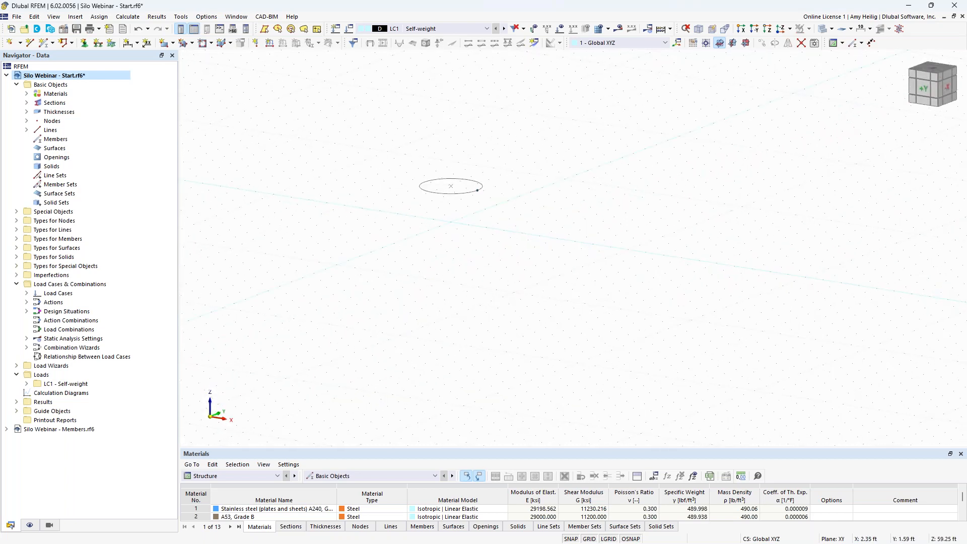
pyautogui.click(29, 43)
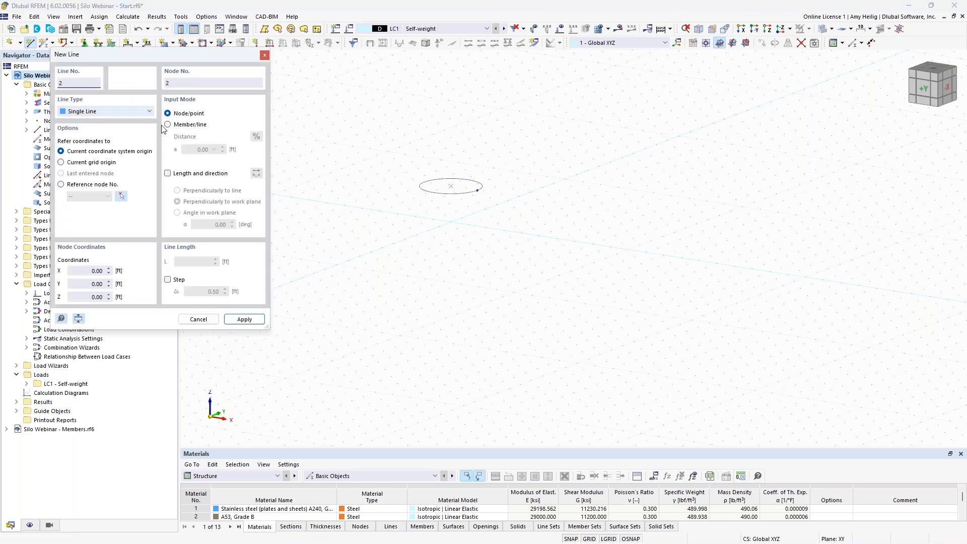
pyautogui.click(475, 177)
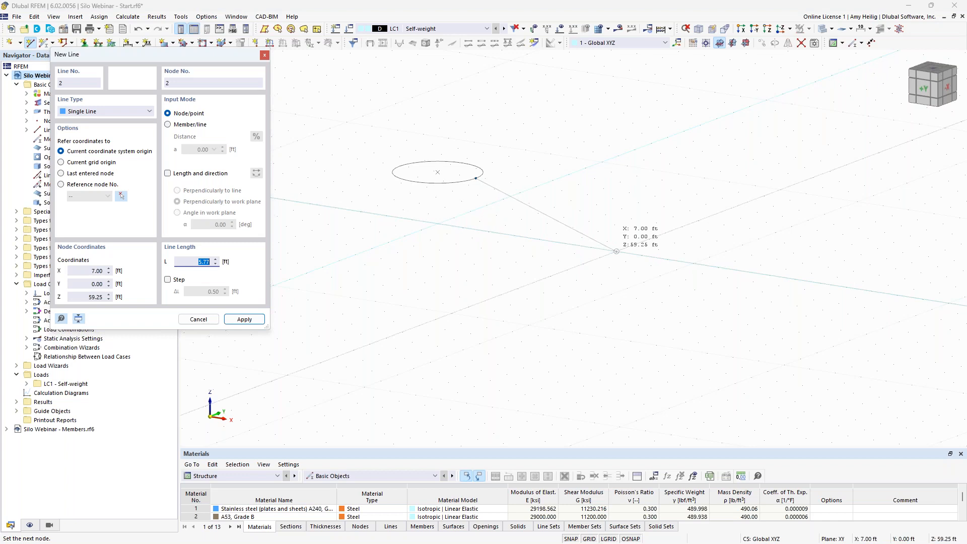
pyautogui.click(617, 251)
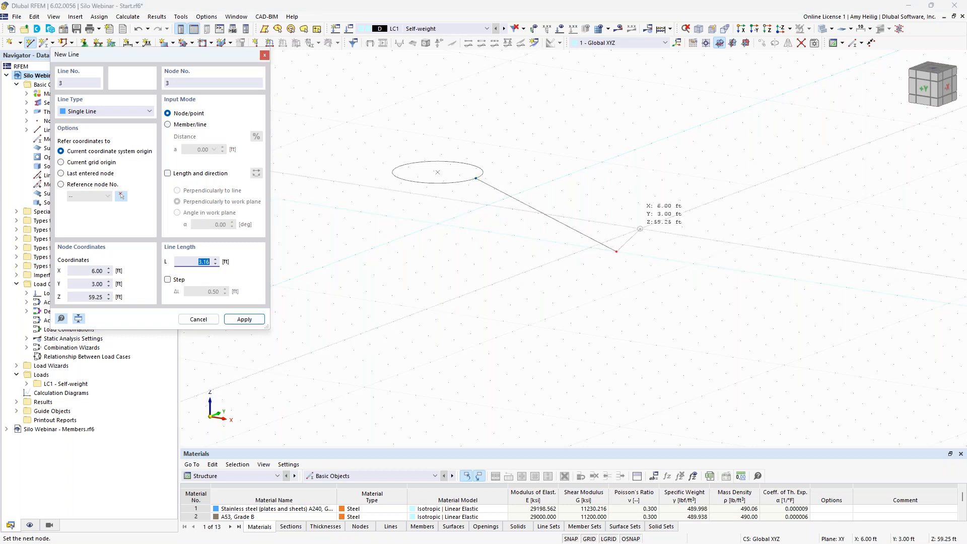
pyautogui.press('Escape')
pyautogui.press('Escape')
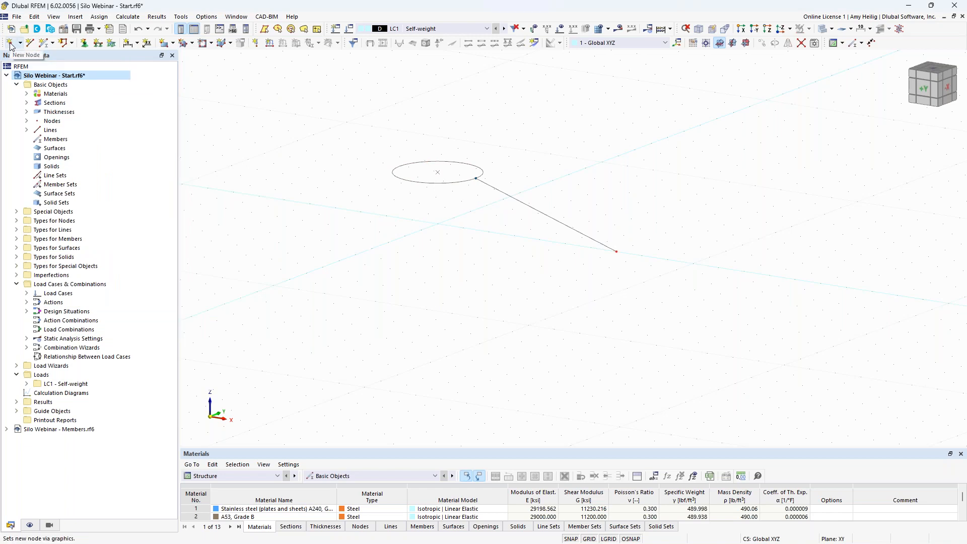
# Step: Create a node at X 7.17, Y 0, Z 59.17 ft, just beyond the sloping line's lower end
pyautogui.click(11, 44)
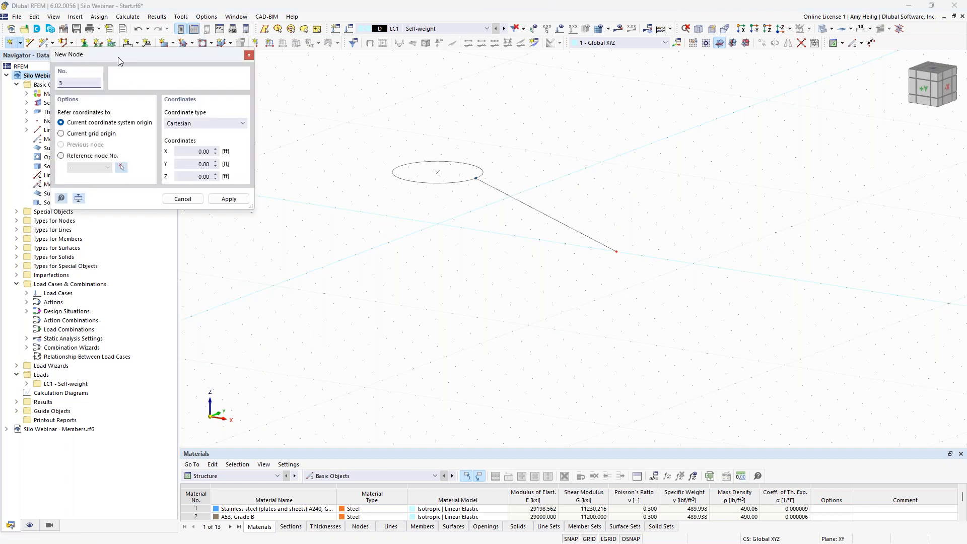
pyautogui.moveTo(140, 53); pyautogui.dragTo(261, 117)
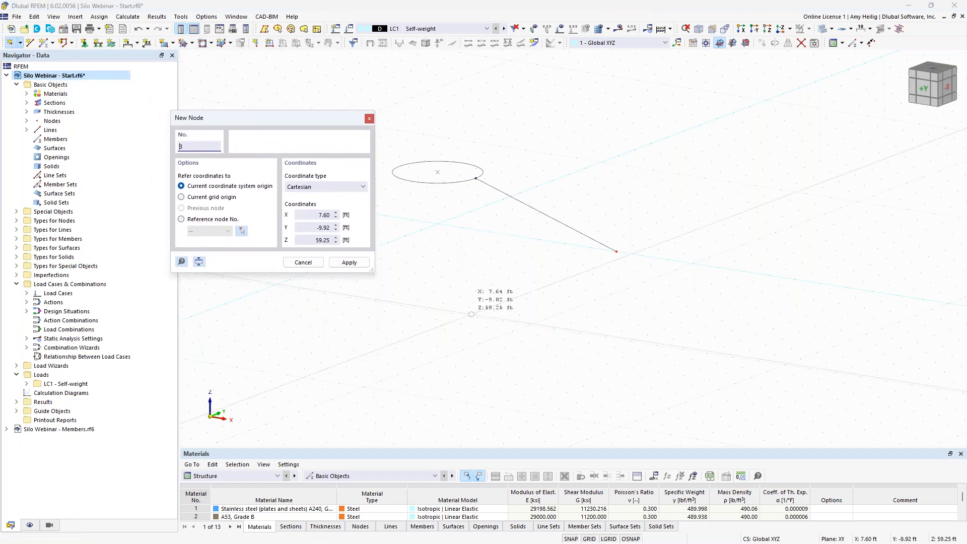
pyautogui.moveTo(317, 215); pyautogui.dragTo(332, 214)
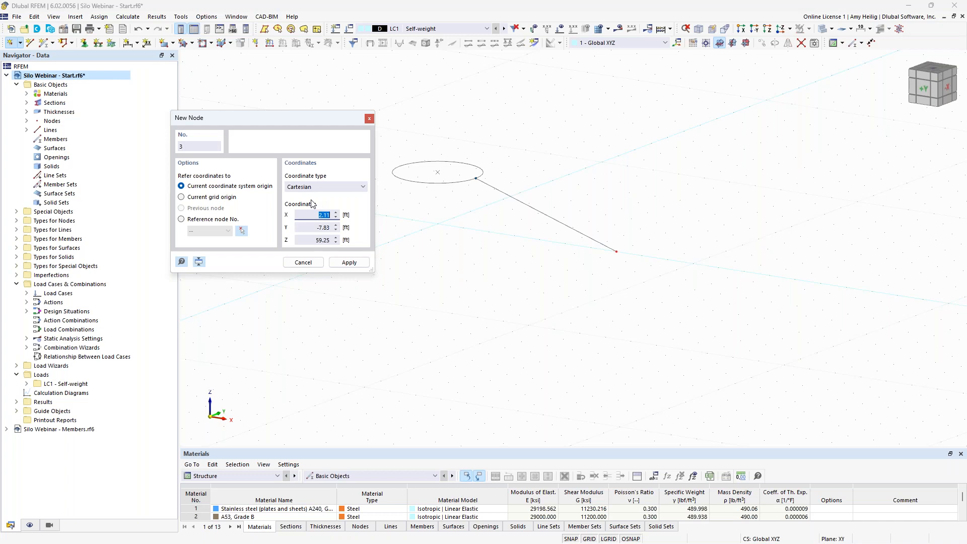
pyautogui.write('7.17')
pyautogui.press('Tab')
pyautogui.write('0')
pyautogui.press('Tab')
pyautogui.write('59.17')
pyautogui.press('Return')
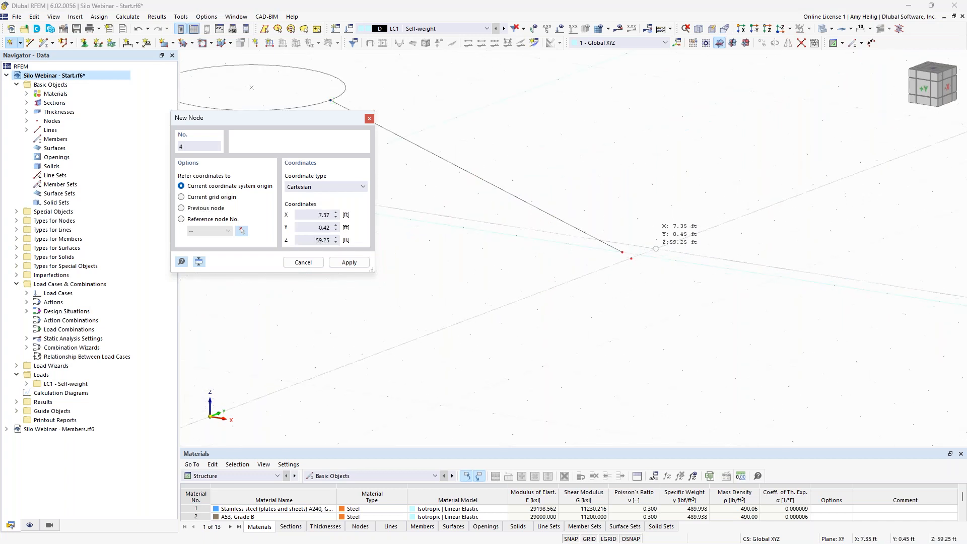
# Step: Add another node at X 7.25, Y 0, Z 59 ft and finish placing nodes
pyautogui.click(314, 215)
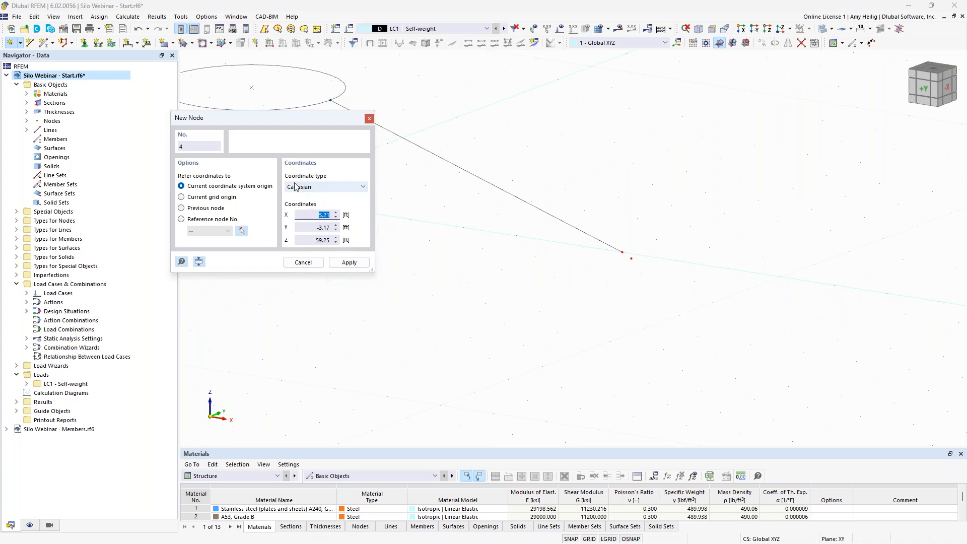
pyautogui.write('7.25')
pyautogui.press('Tab')
pyautogui.write('0')
pyautogui.press('Tab')
pyautogui.write('59')
pyautogui.press('Return')
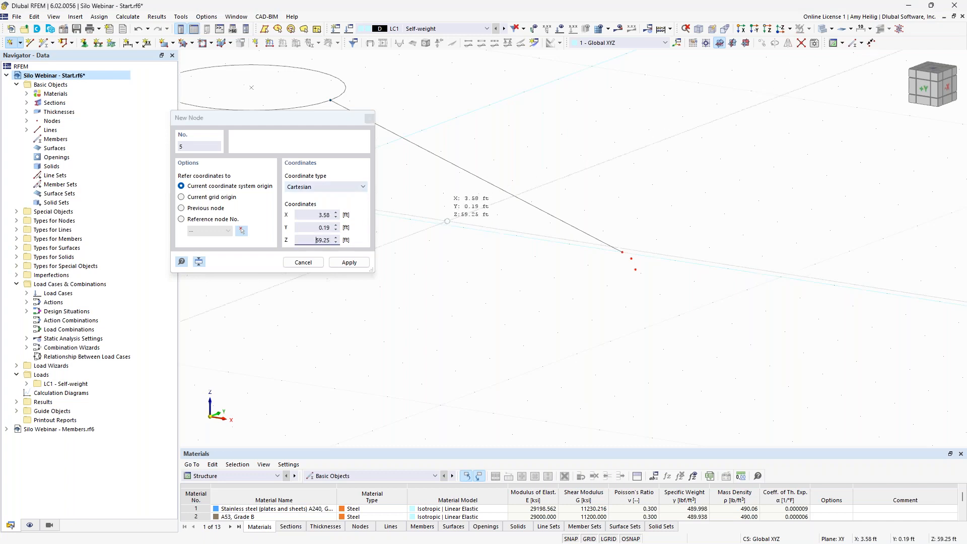
pyautogui.scroll(-4, 473, 257)
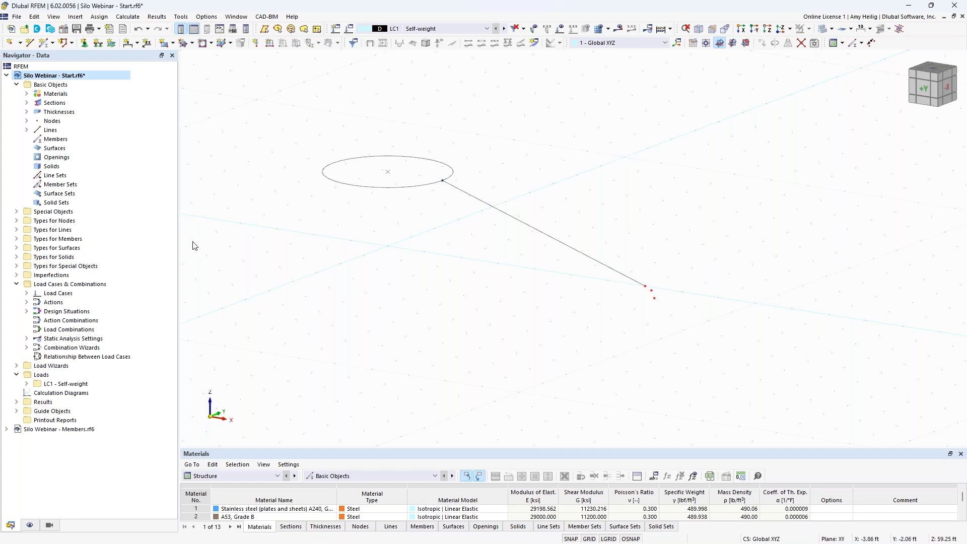
# Step: Draw an arc through the three edge nodes at the sloping line's lower end
pyautogui.moveTo(178, 239); pyautogui.dragTo(142, 239)
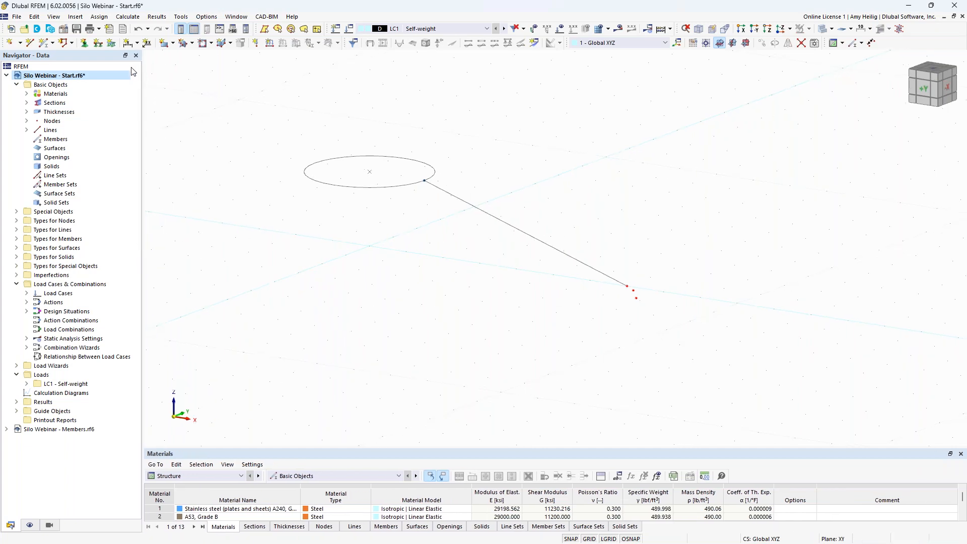
pyautogui.click(30, 44)
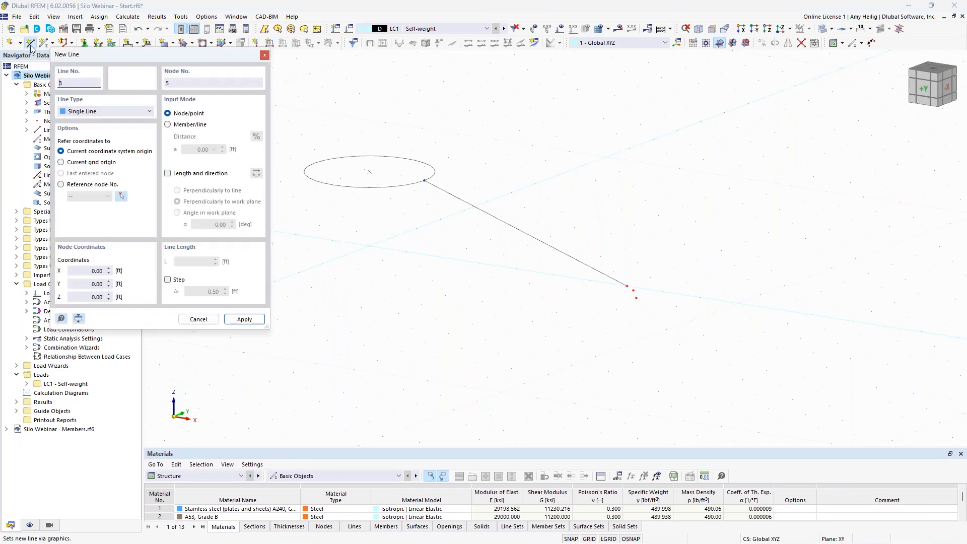
pyautogui.click(101, 112)
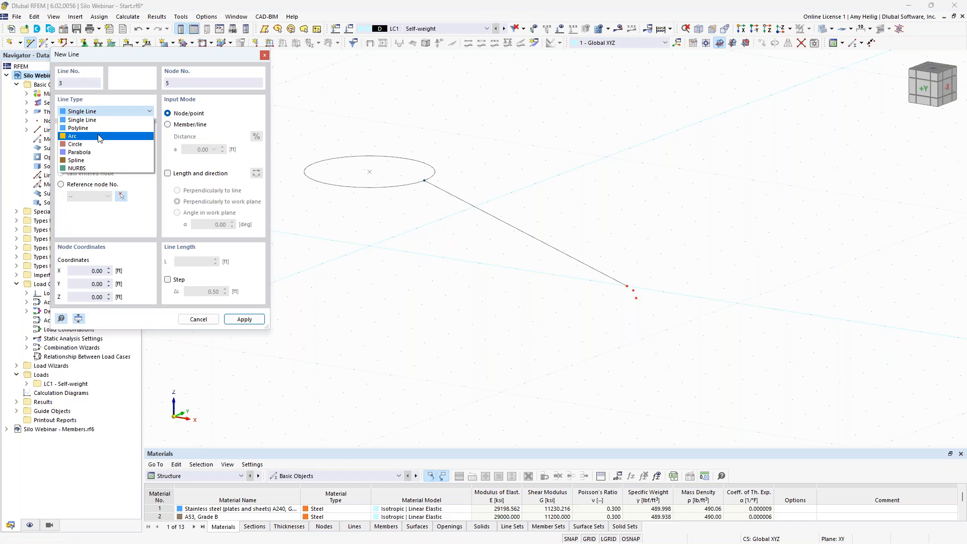
pyautogui.click(100, 136)
pyautogui.scroll(3, 660, 305)
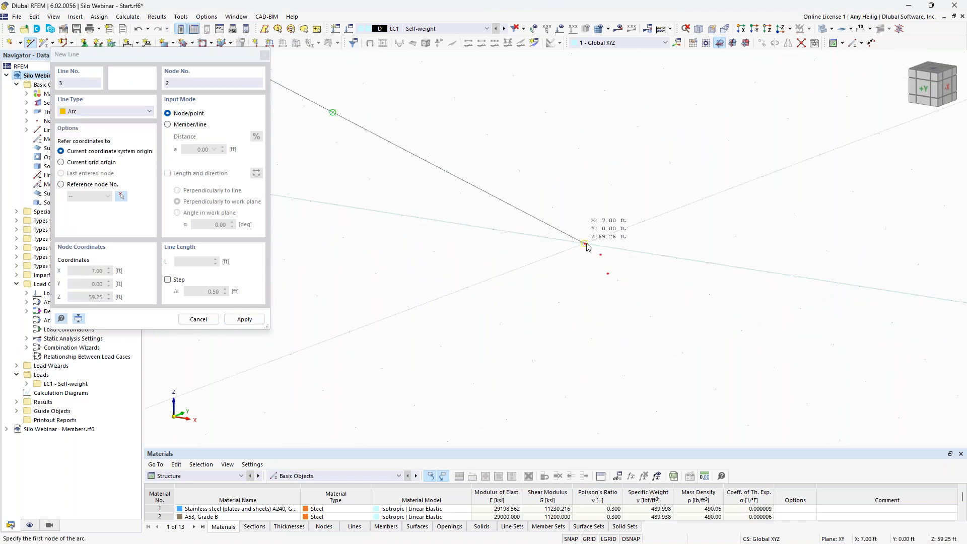
pyautogui.click(601, 254)
pyautogui.click(606, 260)
pyautogui.press('Escape')
pyautogui.scroll(-3, 686, 244)
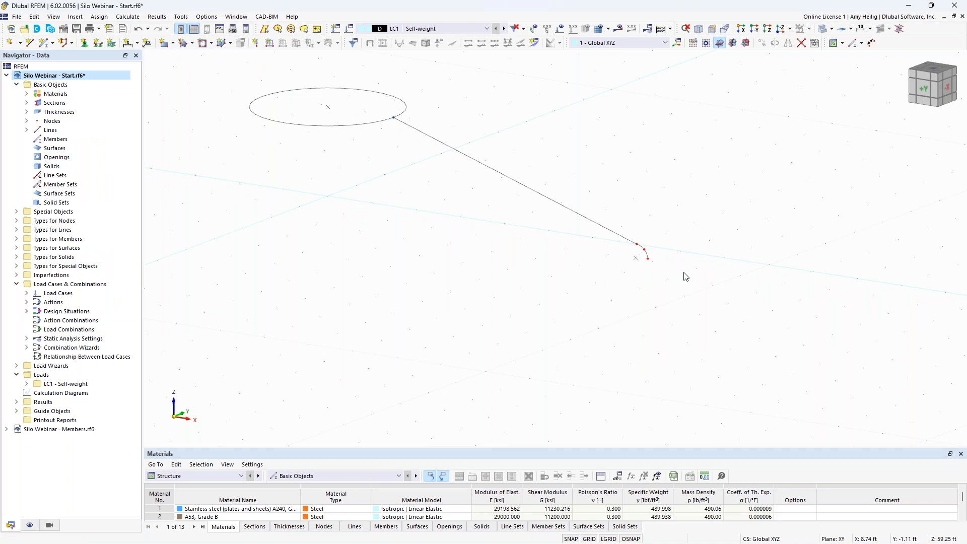
# Step: Set up a copying rotation of the sloping line and edge arc about the global Z axis to reach the circle's opposite side
pyautogui.moveTo(687, 291); pyautogui.dragTo(549, 166)
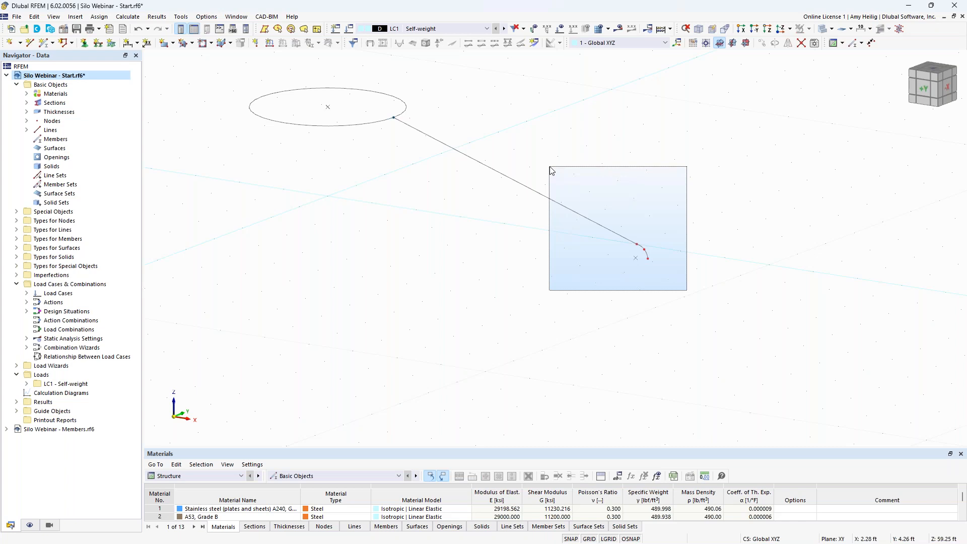
pyautogui.moveTo(550, 166); pyautogui.dragTo(550, 167)
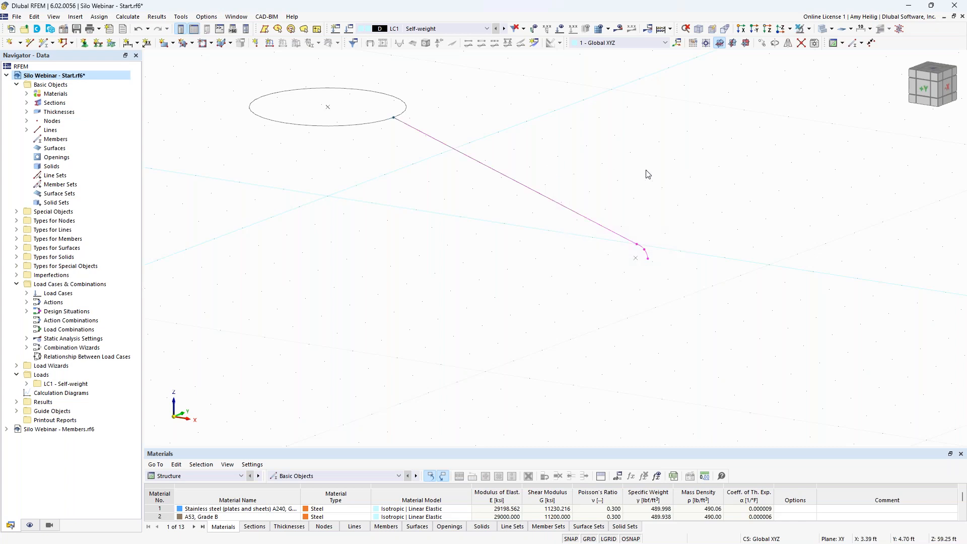
pyautogui.click(777, 45)
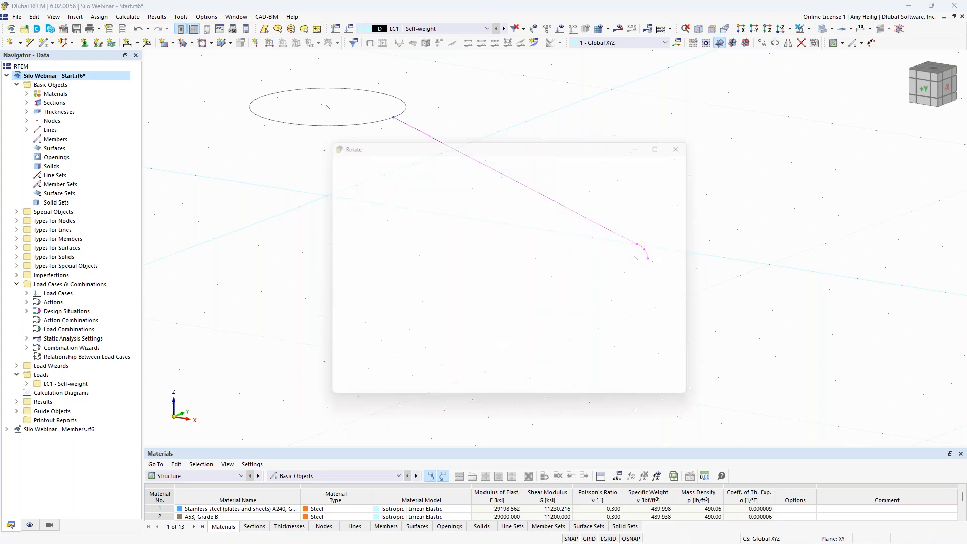
pyautogui.click(336, 185)
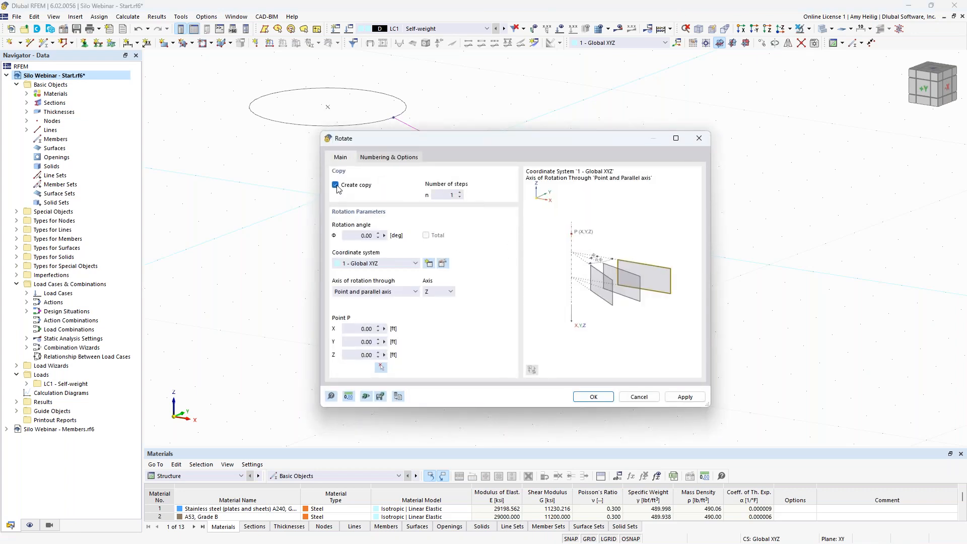
pyautogui.click(460, 193)
pyautogui.press('Tab')
pyautogui.write('1')
# Step: Enable step links for the rotation and link the copied lines with surfaces
pyautogui.click(396, 158)
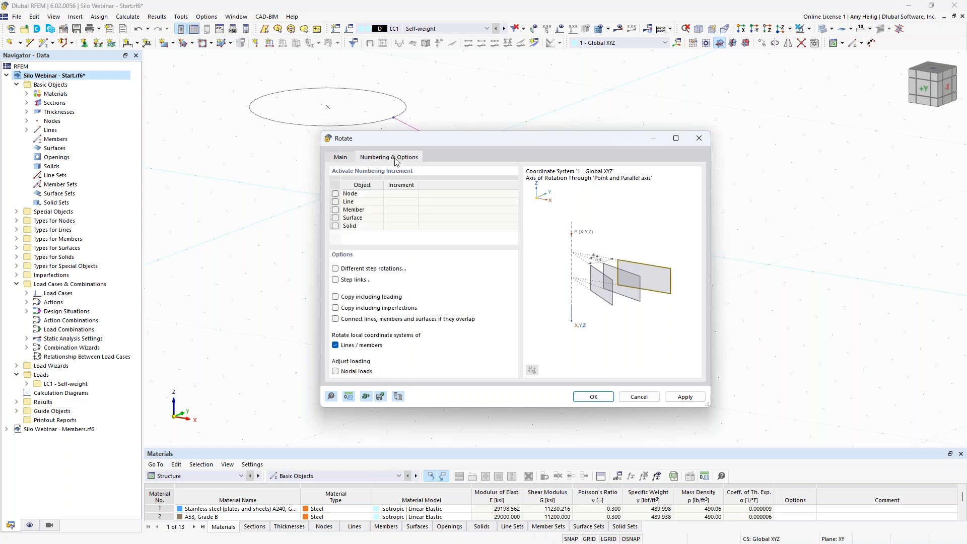
pyautogui.click(335, 280)
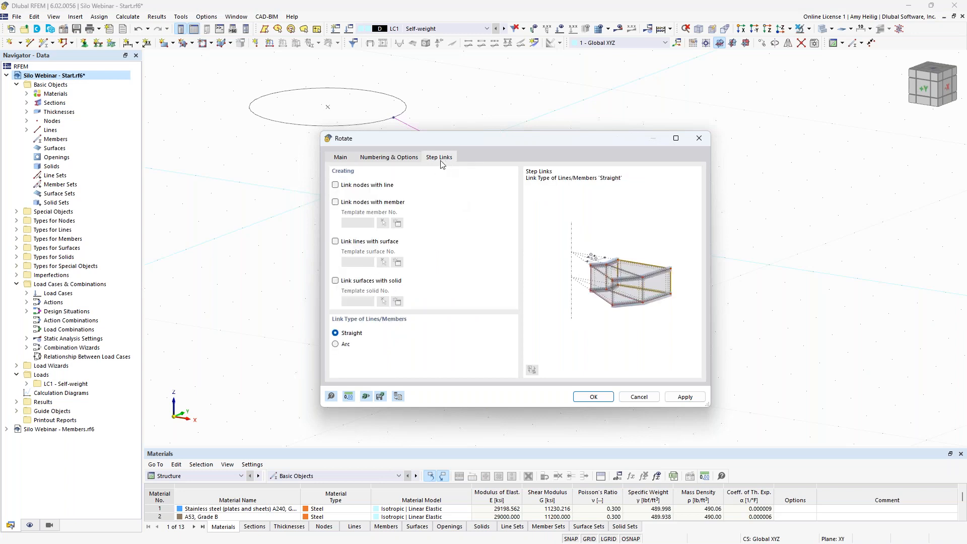
pyautogui.click(336, 242)
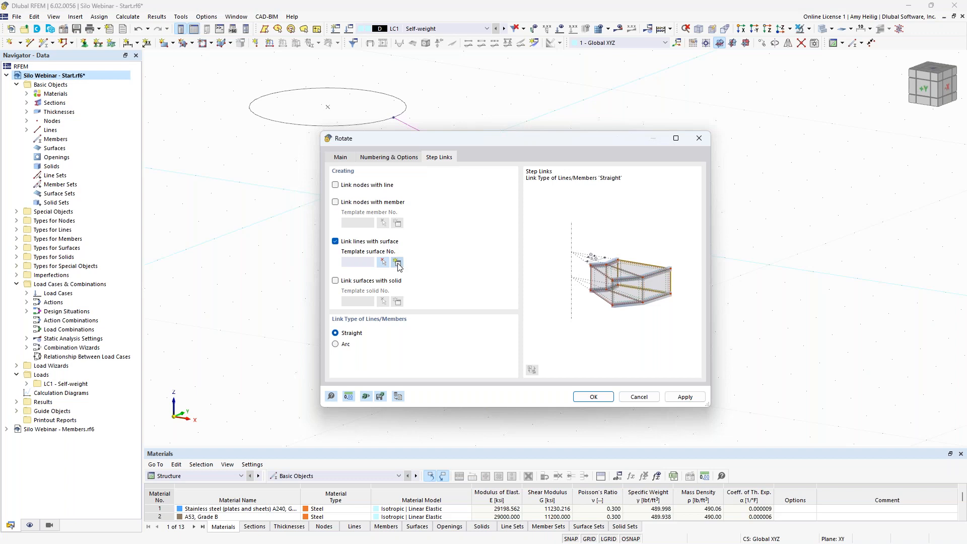
# Step: Define the template surface with standard stiffness and uniform thickness 1, 0.172 in of stainless steel A240, Grade 304
pyautogui.click(398, 263)
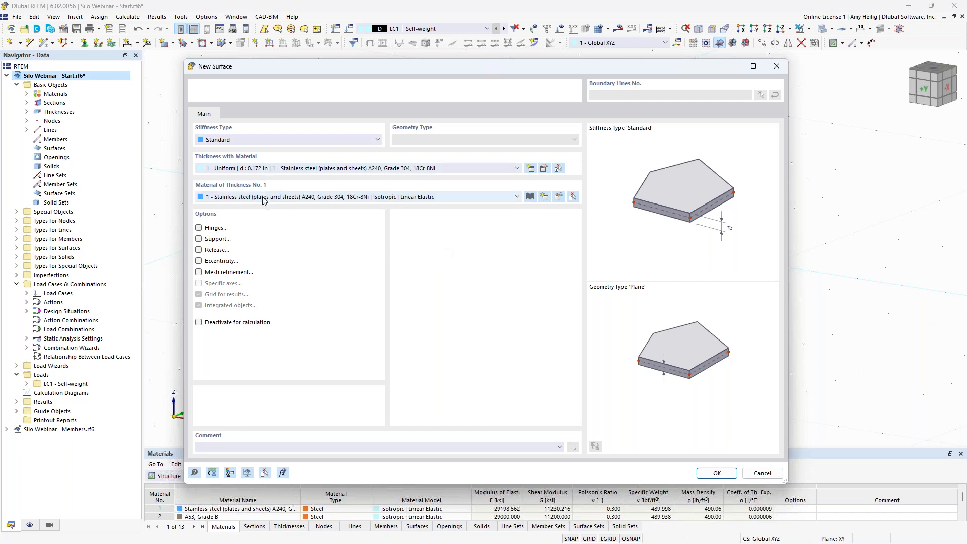
pyautogui.click(264, 171)
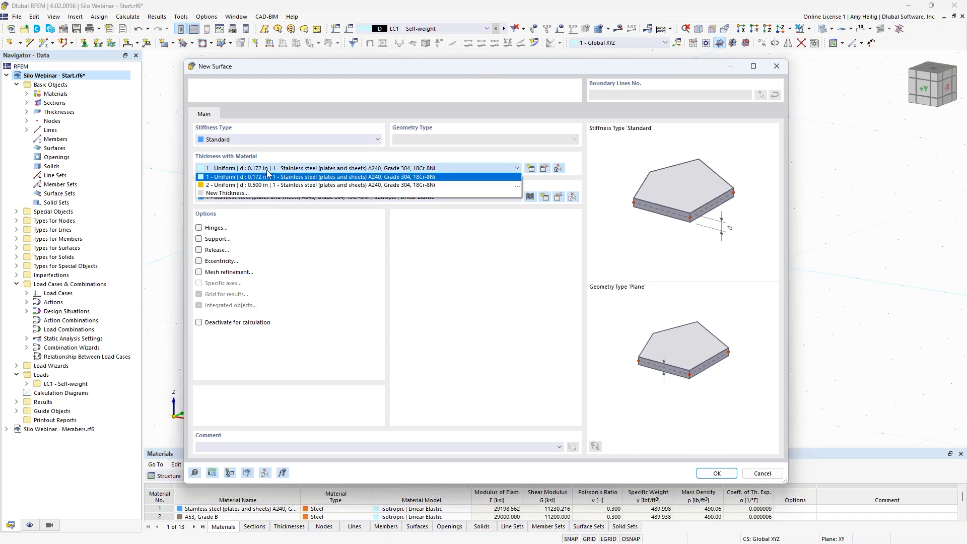
pyautogui.click(268, 176)
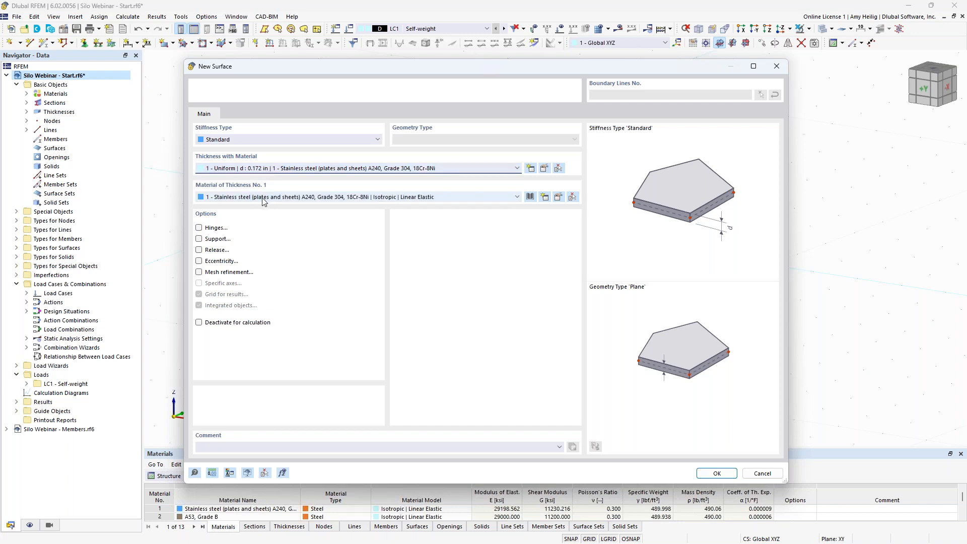
pyautogui.click(712, 474)
# Step: Set the link type of lines to Arc and apply the rotation to generate the conical roof surfaces
pyautogui.click(345, 345)
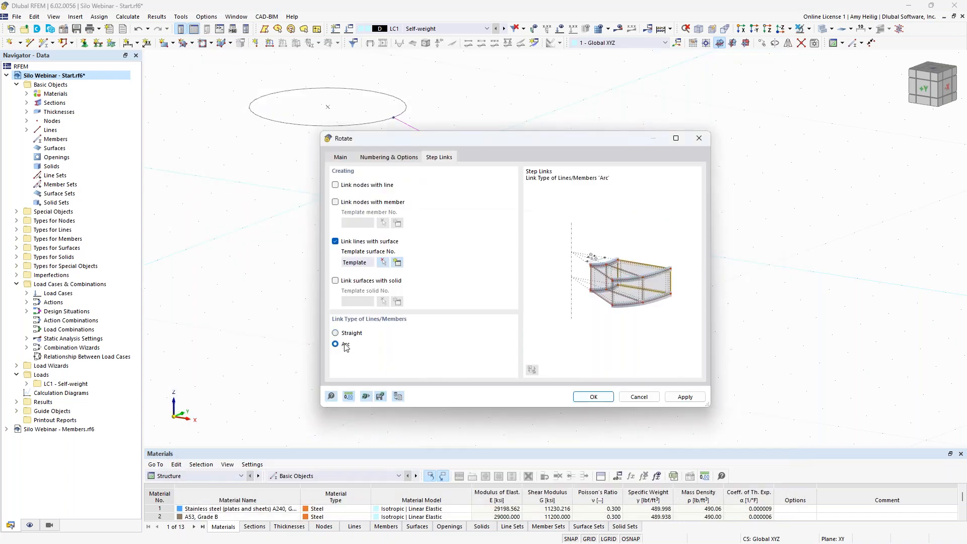
pyautogui.click(607, 399)
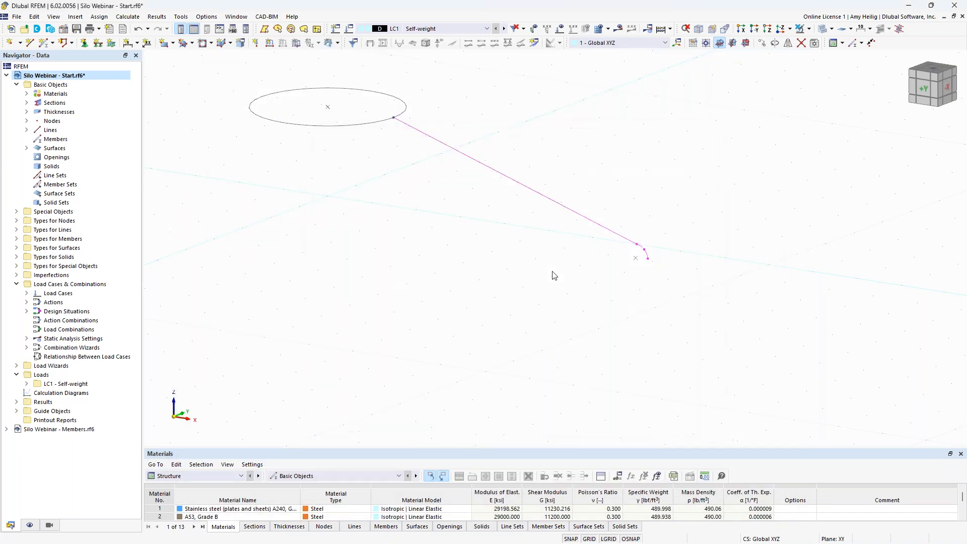
pyautogui.scroll(-3, 637, 328)
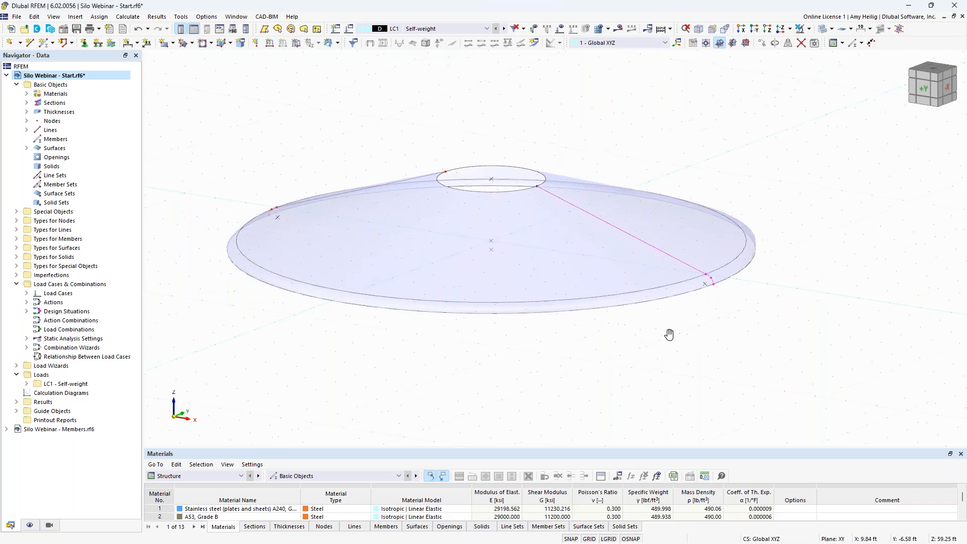
pyautogui.scroll(-1, 670, 335)
pyautogui.keyDown('ctrl'); pyautogui.moveTo(682, 335); pyautogui.dragTo(662, 324, button='middle'); pyautogui.keyUp('ctrl')
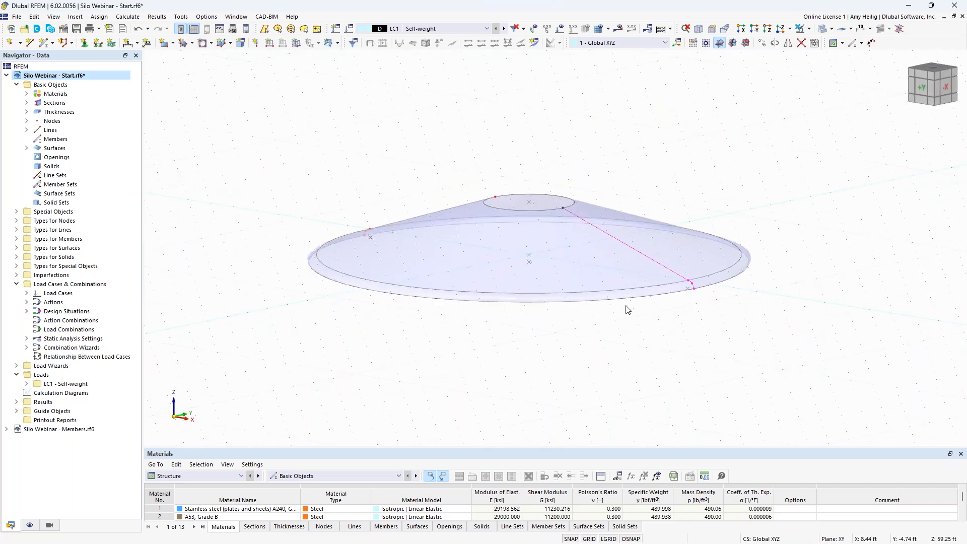
pyautogui.scroll(2, 628, 309)
pyautogui.keyDown('ctrl'); pyautogui.moveTo(637, 149); pyautogui.dragTo(644, 160, button='middle'); pyautogui.keyUp('ctrl')
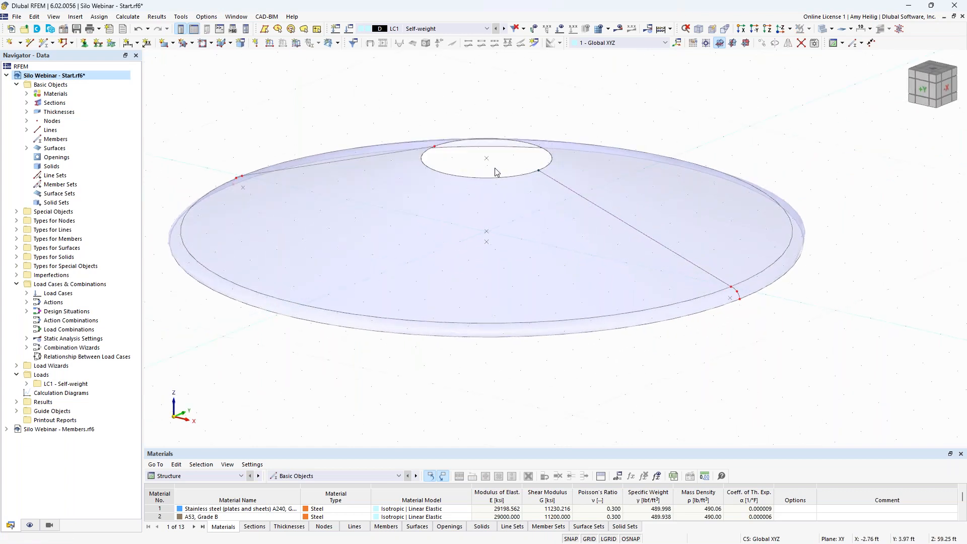
# Step: Extrude the roof opening's circular edge lines 1 ft in the global +Z direction into a surface collar of thickness 1
pyautogui.keyDown('ctrl'); pyautogui.moveTo(497, 164); pyautogui.dragTo(497, 181, button='middle'); pyautogui.keyUp('ctrl')
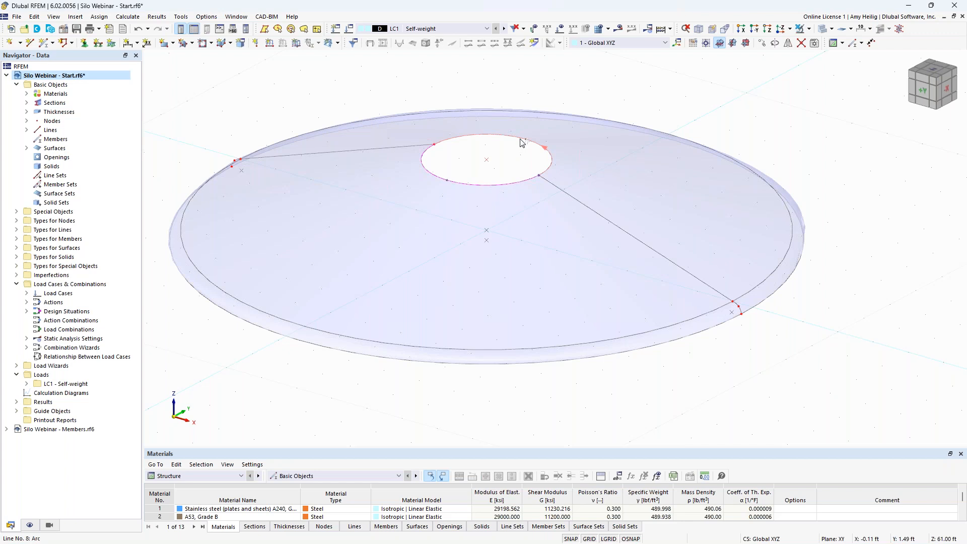
pyautogui.rightClick(521, 143)
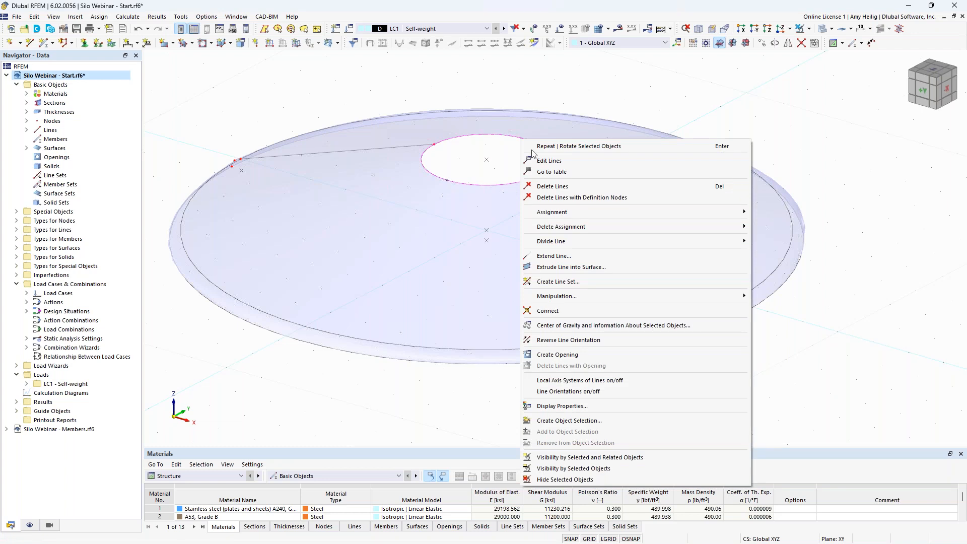
pyautogui.click(572, 267)
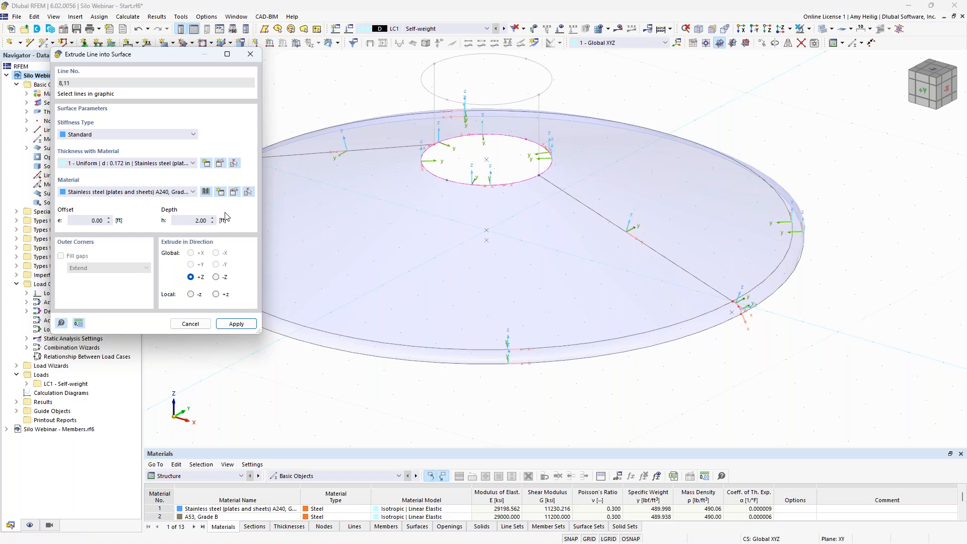
pyautogui.doubleClick(191, 221)
pyautogui.write('1')
pyautogui.click(232, 323)
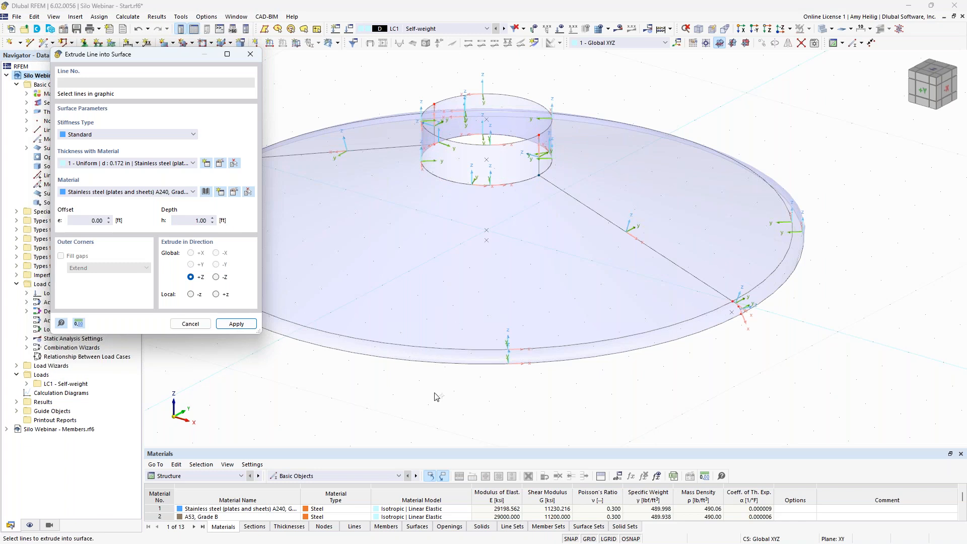
pyautogui.press('Escape')
pyautogui.moveTo(458, 374); pyautogui.dragTo(483, 332, button='middle')
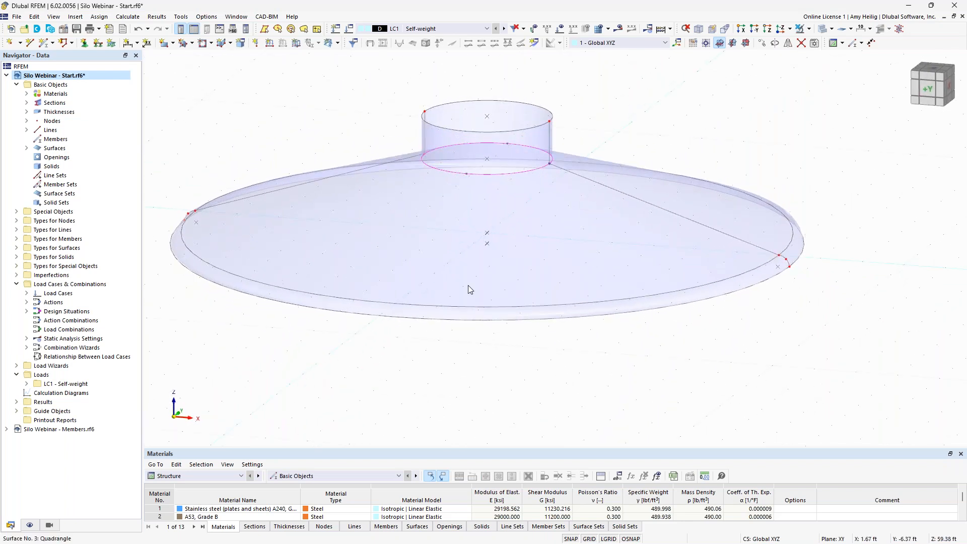
pyautogui.click(350, 237)
pyautogui.moveTo(609, 319); pyautogui.dragTo(700, 328, button='middle')
pyautogui.click(211, 44)
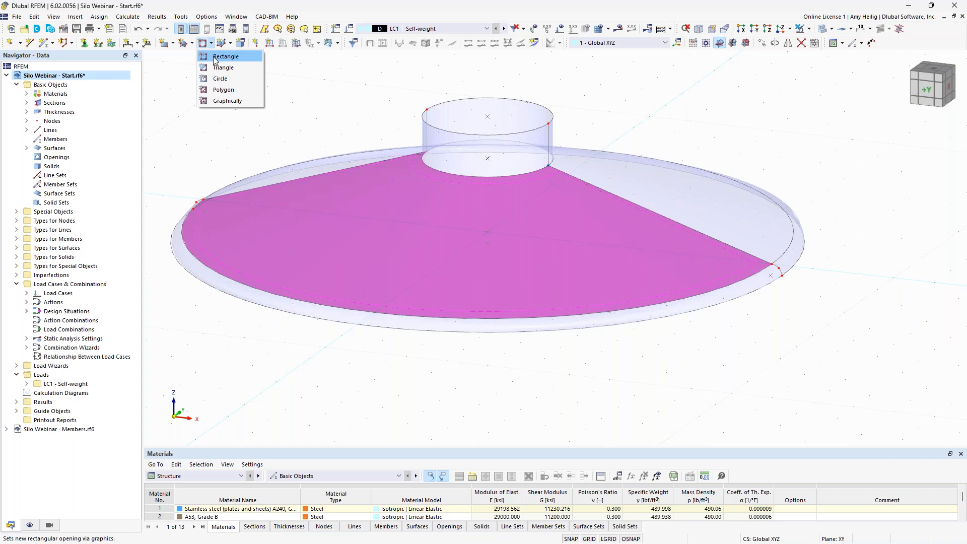
pyautogui.click(221, 56)
pyautogui.moveTo(630, 381)
pyautogui.keyDown('ctrl'); pyautogui.mouseDown(button='middle')
pyautogui.moveTo(553, 343)
pyautogui.moveTo(644, 375)
pyautogui.mouseUp(button='middle'); pyautogui.keyUp('ctrl')
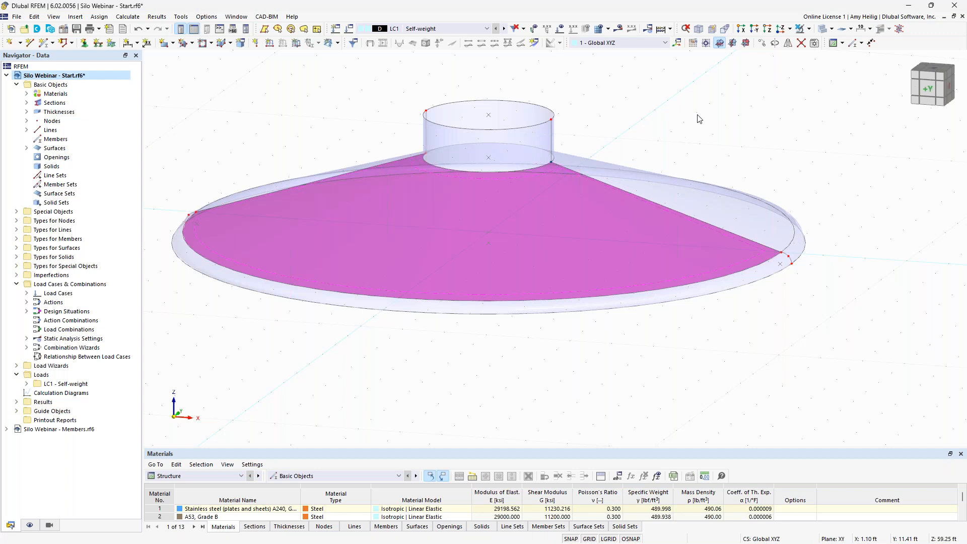
# Step: In the reverse Z view, draw a 1 ft radius circle through X -2, Y -3, Z 59.25 ft, centred 1 ft from that point toward negative X
pyautogui.click(791, 29)
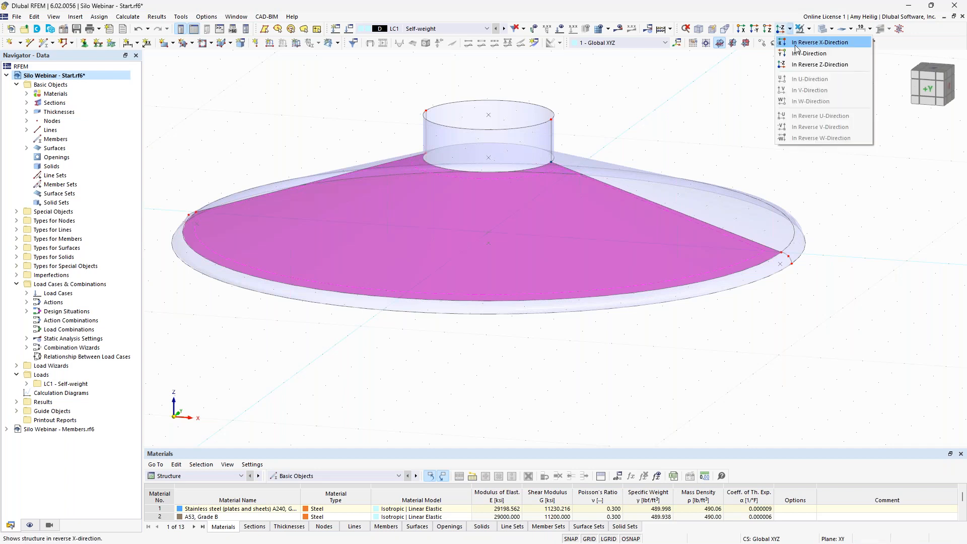
pyautogui.click(801, 64)
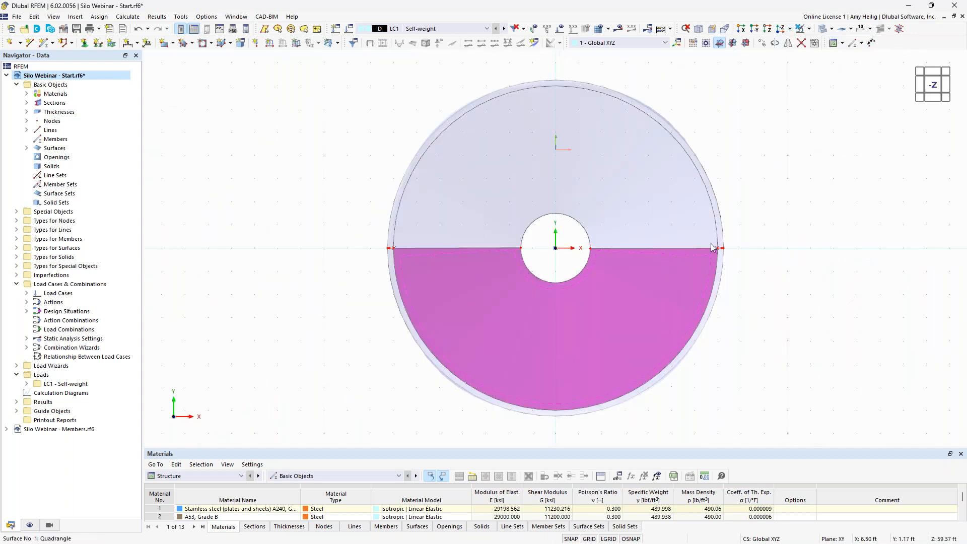
pyautogui.moveTo(771, 309); pyautogui.dragTo(691, 304, button='middle')
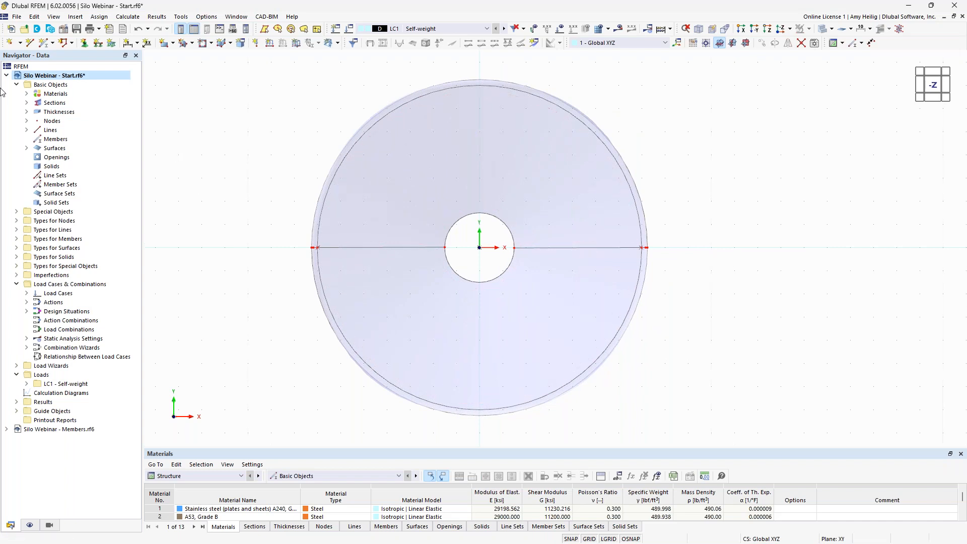
pyautogui.click(30, 44)
pyautogui.click(93, 111)
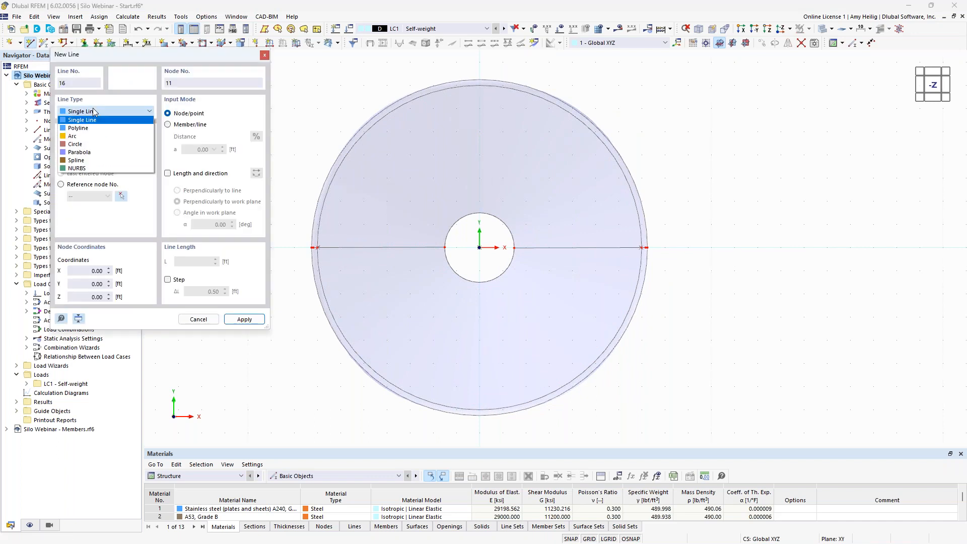
pyautogui.click(94, 145)
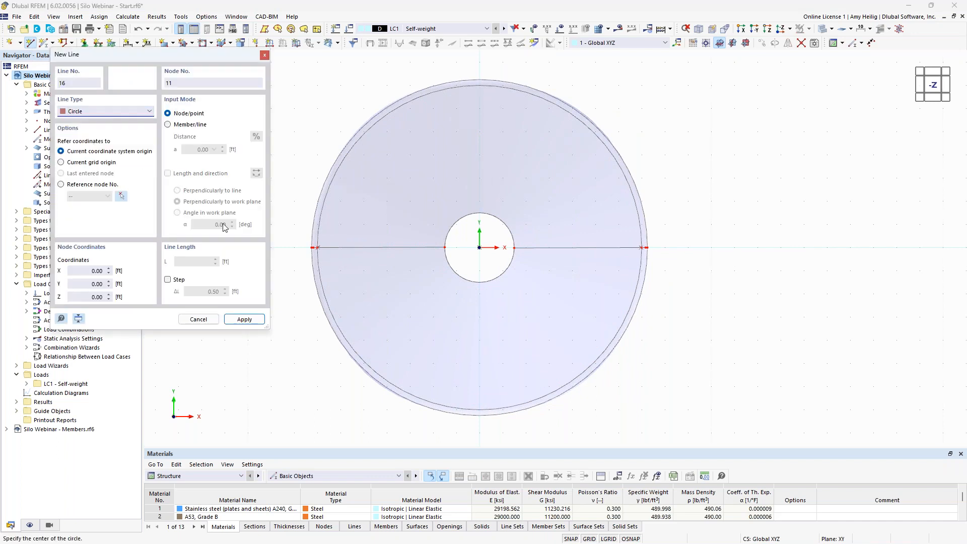
pyautogui.click(410, 317)
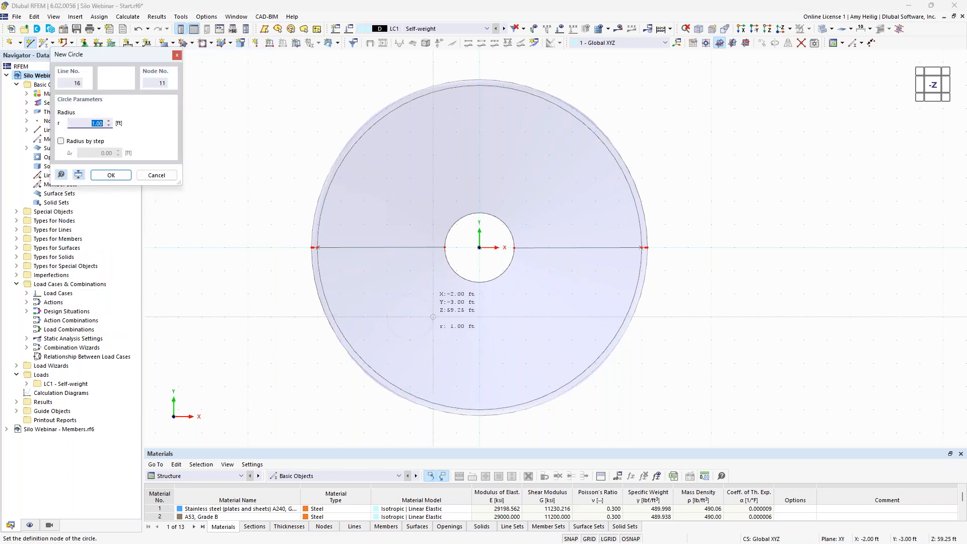
pyautogui.click(433, 317)
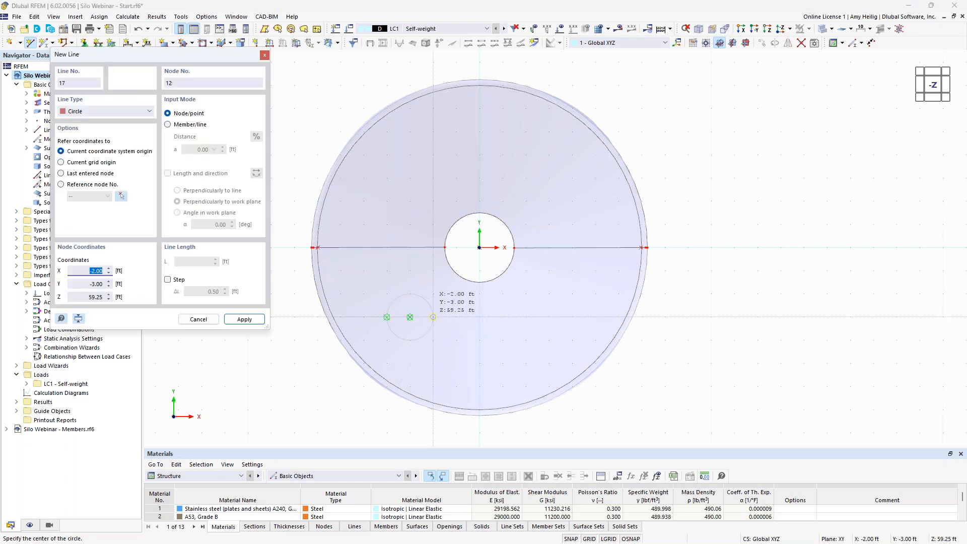
pyautogui.press('Escape')
pyautogui.keyDown('ctrl'); pyautogui.moveTo(587, 416); pyautogui.dragTo(469, 277, button='middle'); pyautogui.keyUp('ctrl')
pyautogui.scroll(3, 414, 293)
pyautogui.keyDown('ctrl'); pyautogui.moveTo(474, 324); pyautogui.dragTo(457, 359, button='middle'); pyautogui.keyUp('ctrl')
pyautogui.scroll(-2, 458, 360)
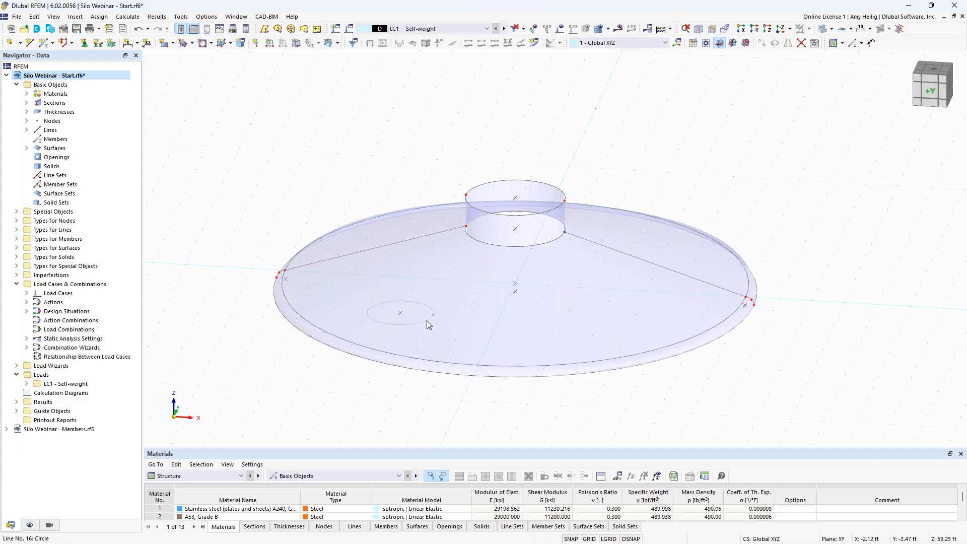
# Step: Extrude the small circle on the roof 2 ft in the global +Z direction into a surface of thickness 1
pyautogui.rightClick(428, 319)
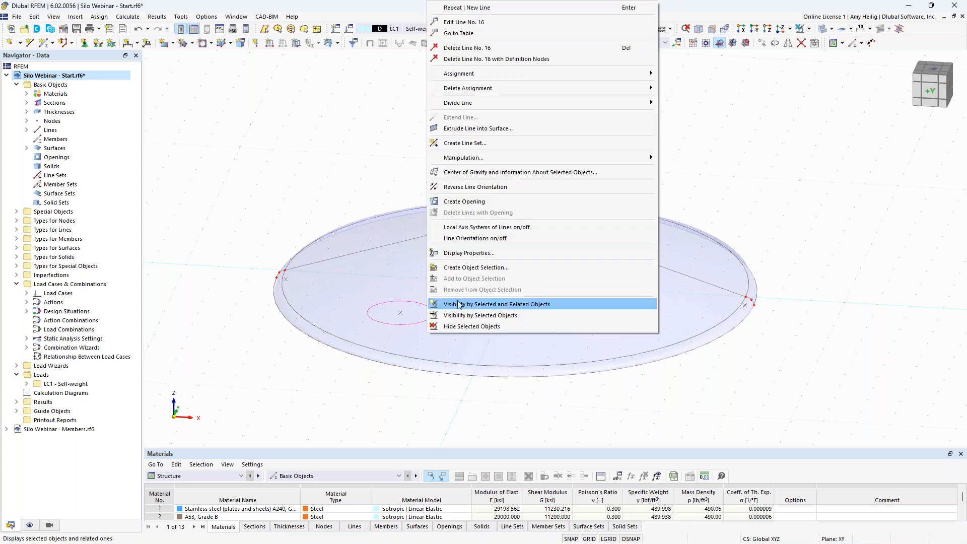
pyautogui.click(493, 130)
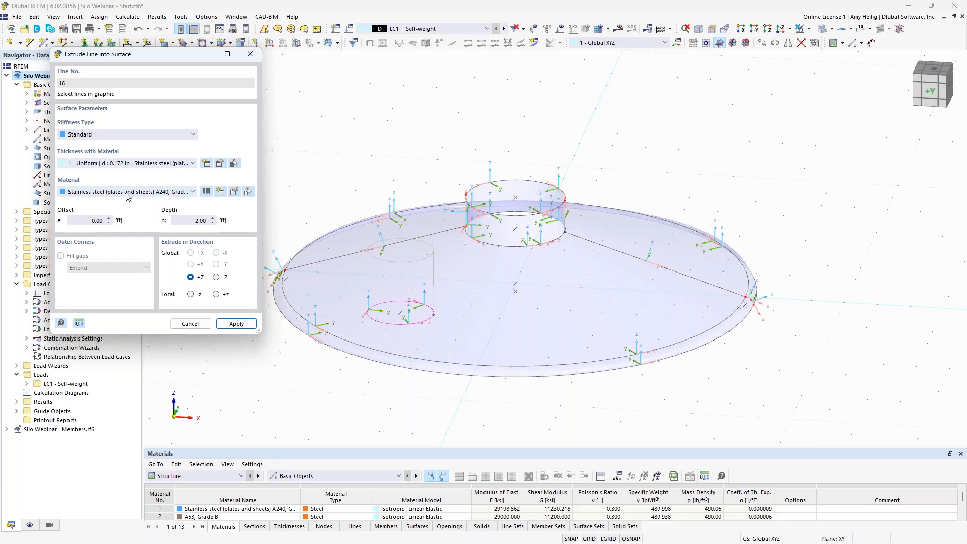
pyautogui.click(229, 325)
pyautogui.press('Escape')
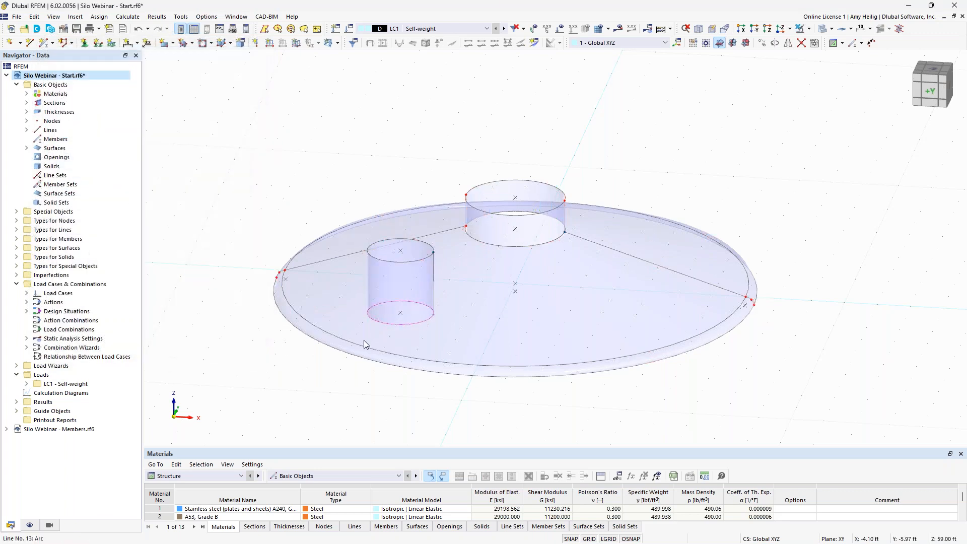
# Step: Divide the conical roof surface and the small cylinder by their intersection, creating openings
pyautogui.click(392, 279)
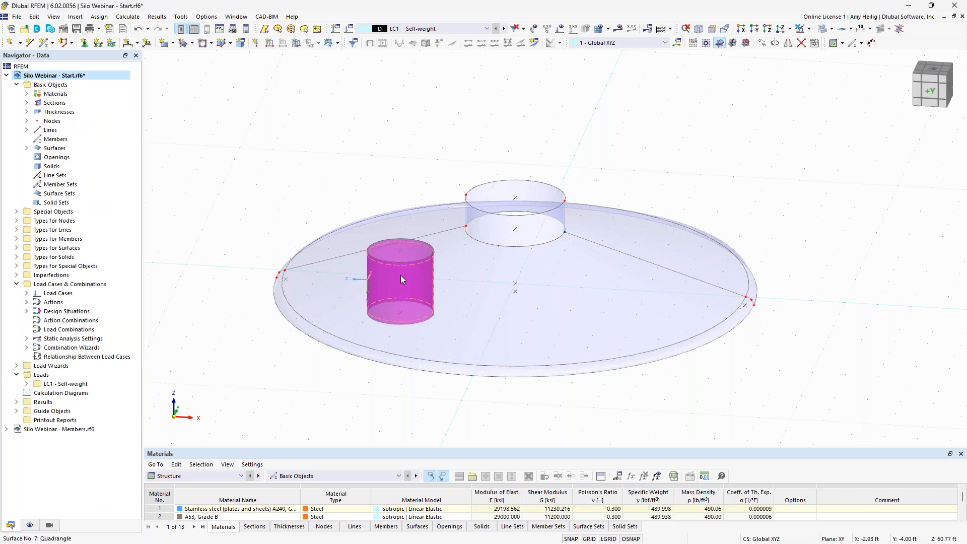
pyautogui.click(491, 281)
pyautogui.keyDown('ctrl'); pyautogui.moveTo(446, 398); pyautogui.dragTo(421, 385, button='middle'); pyautogui.keyUp('ctrl')
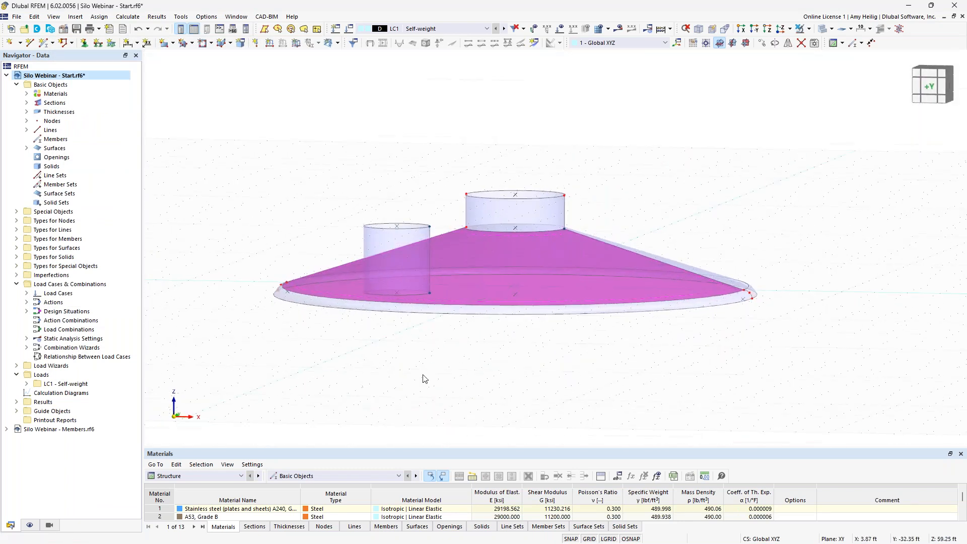
pyautogui.keyDown('ctrl'); pyautogui.click(380, 242); pyautogui.keyUp('ctrl')
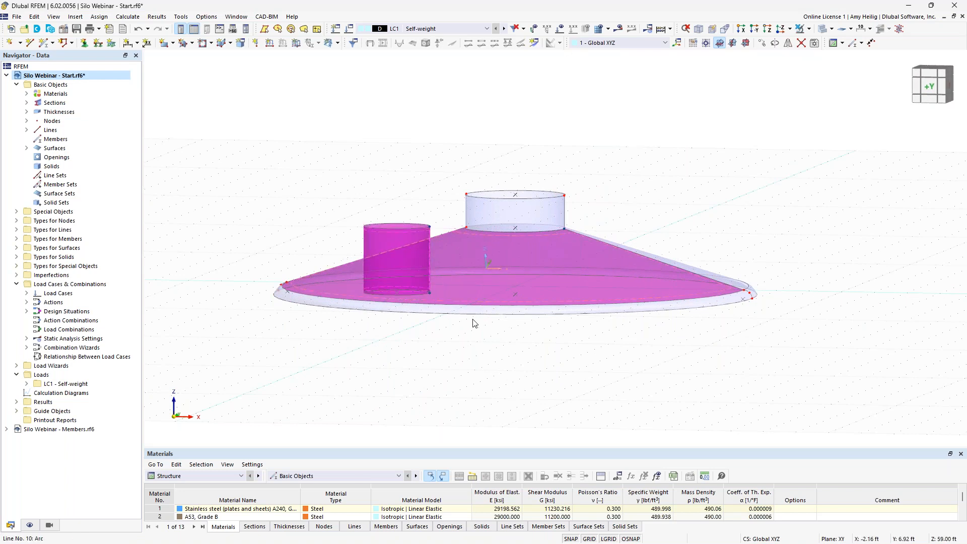
pyautogui.rightClick(473, 237)
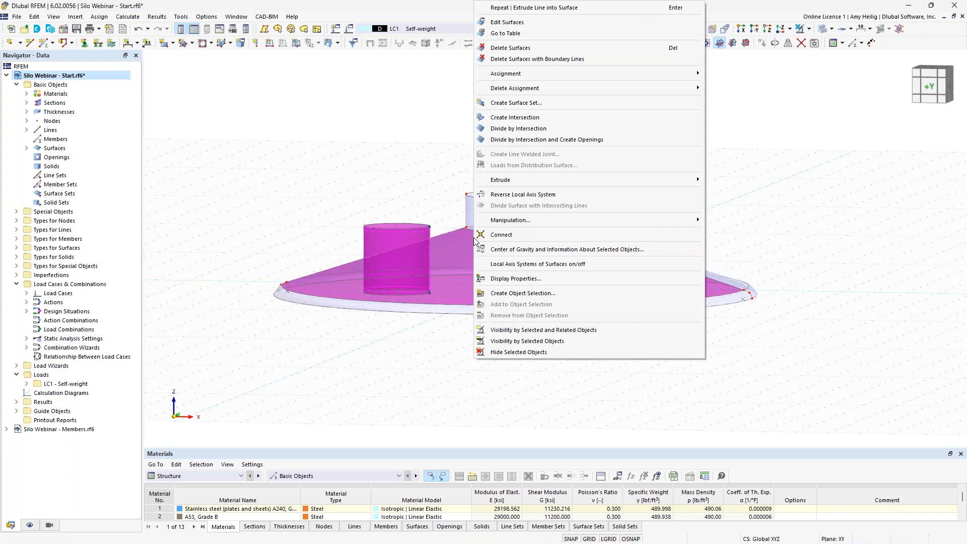
pyautogui.click(518, 140)
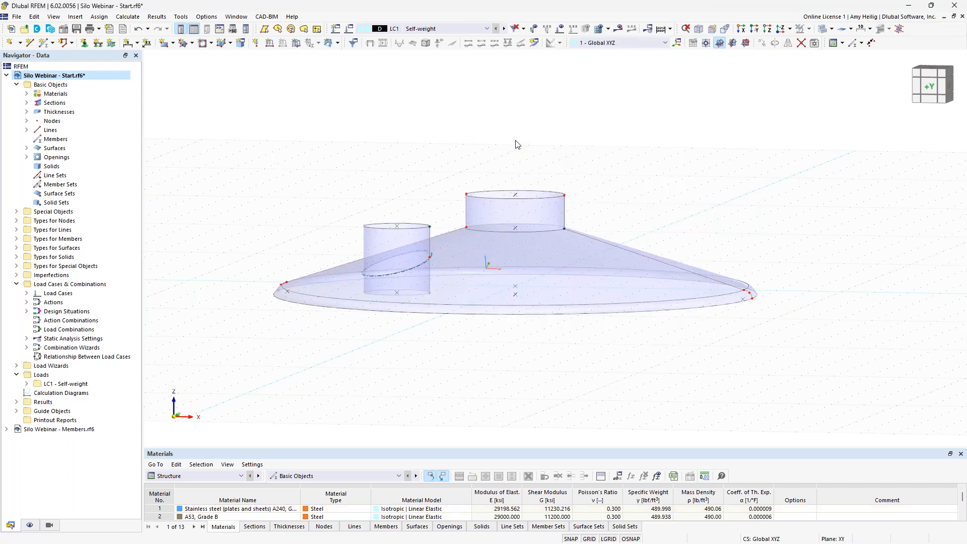
# Step: Examine the small cylinder's separate parts above and below the roof intersection
pyautogui.keyDown('ctrl'); pyautogui.moveTo(415, 160); pyautogui.dragTo(387, 319, button='middle'); pyautogui.keyUp('ctrl')
pyautogui.scroll(2, 387, 318)
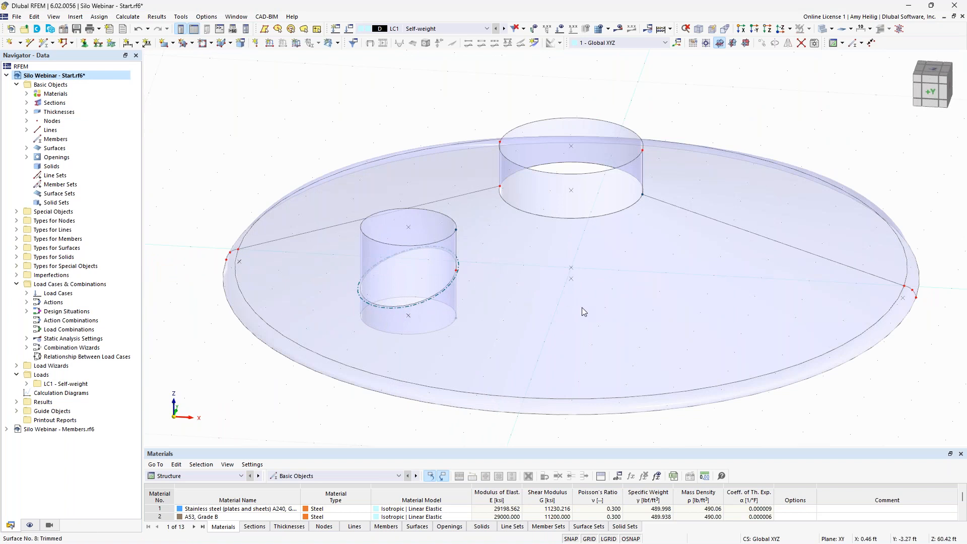
pyautogui.click(373, 254)
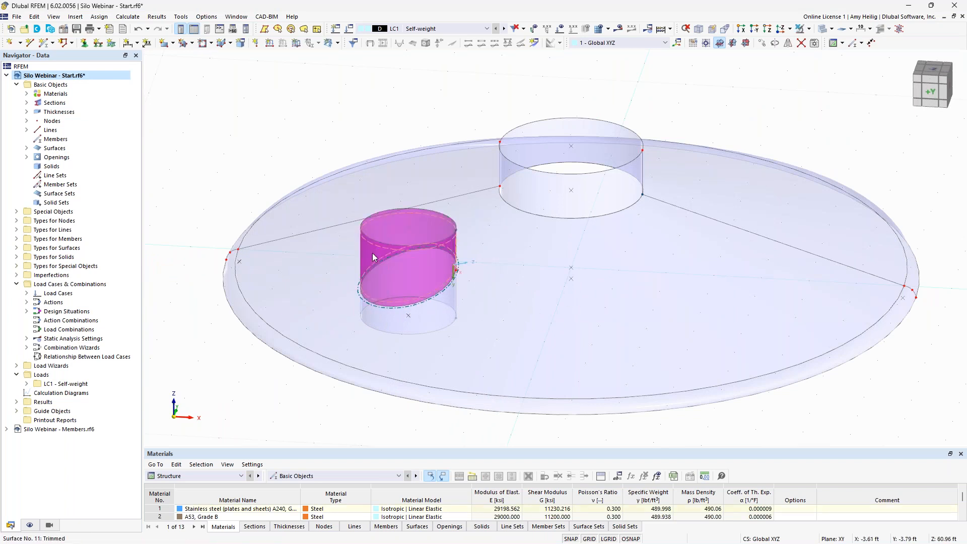
pyautogui.click(432, 314)
pyautogui.keyDown('ctrl'); pyautogui.moveTo(436, 289); pyautogui.dragTo(444, 241, button='middle'); pyautogui.keyUp('ctrl')
pyautogui.click(380, 410)
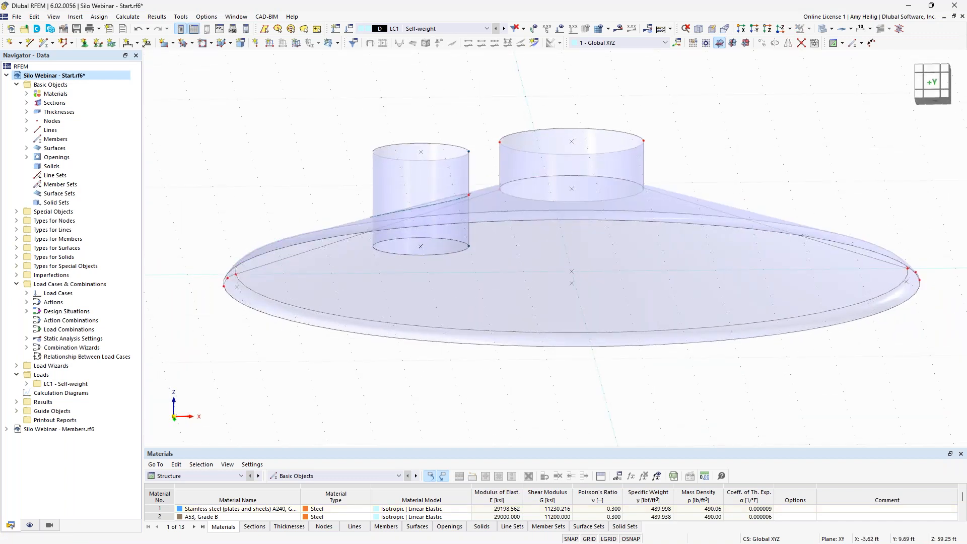
pyautogui.keyDown('ctrl'); pyautogui.moveTo(416, 383); pyautogui.dragTo(421, 411, button='middle'); pyautogui.keyUp('ctrl')
pyautogui.scroll(-1, 423, 406)
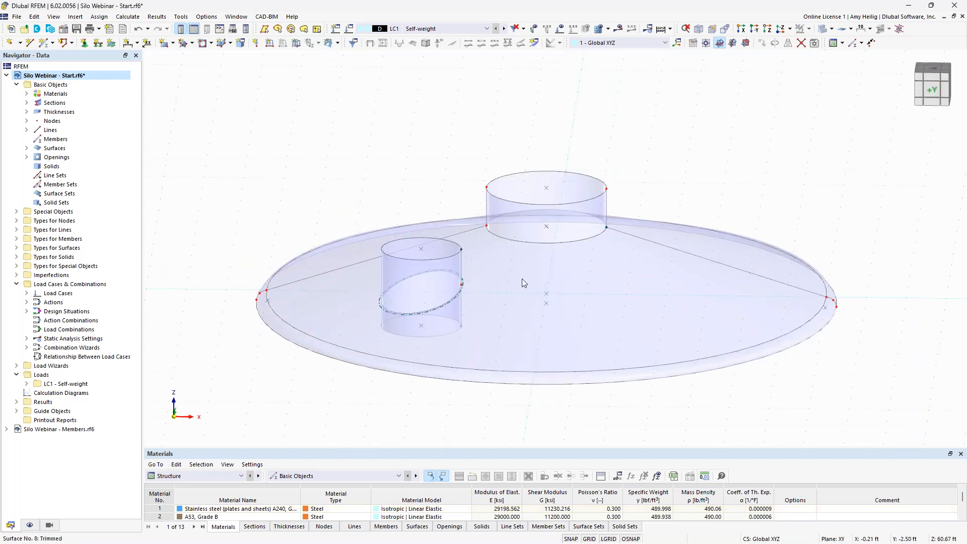
# Step: In wireframe display, delete the small cylinder's part below the roof, including its bottom circle, and restore the solid display
pyautogui.click(840, 42)
pyautogui.click(851, 42)
pyautogui.moveTo(471, 339); pyautogui.dragTo(453, 325)
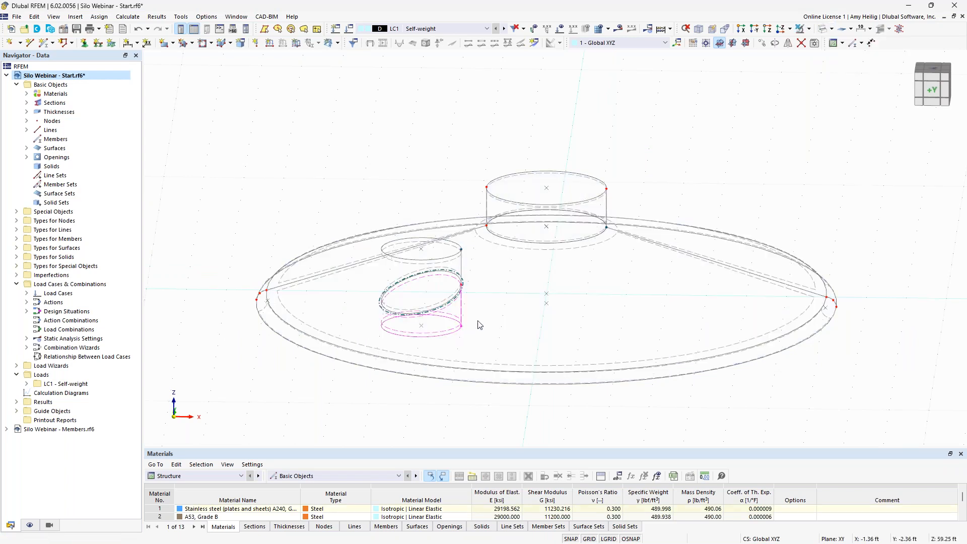
pyautogui.scroll(4, 454, 355)
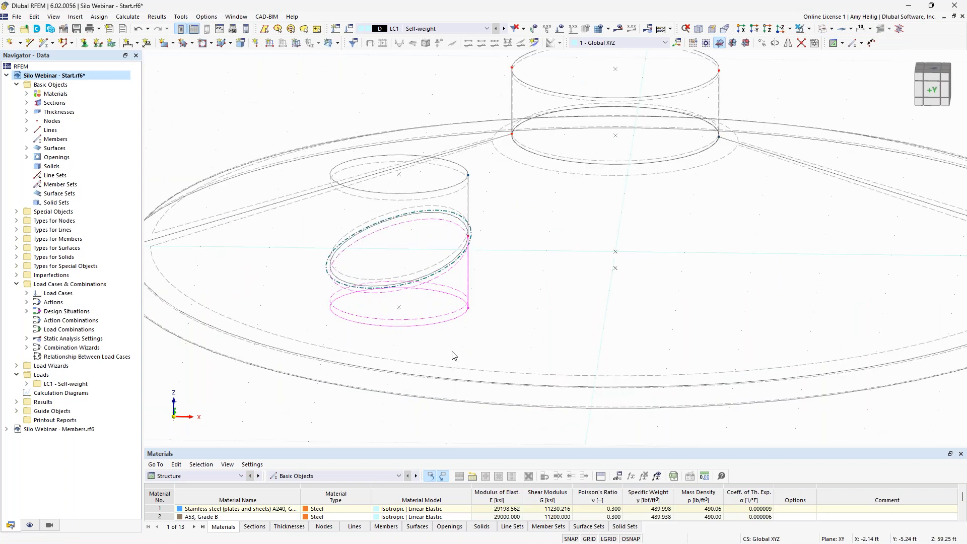
pyautogui.press('Delete')
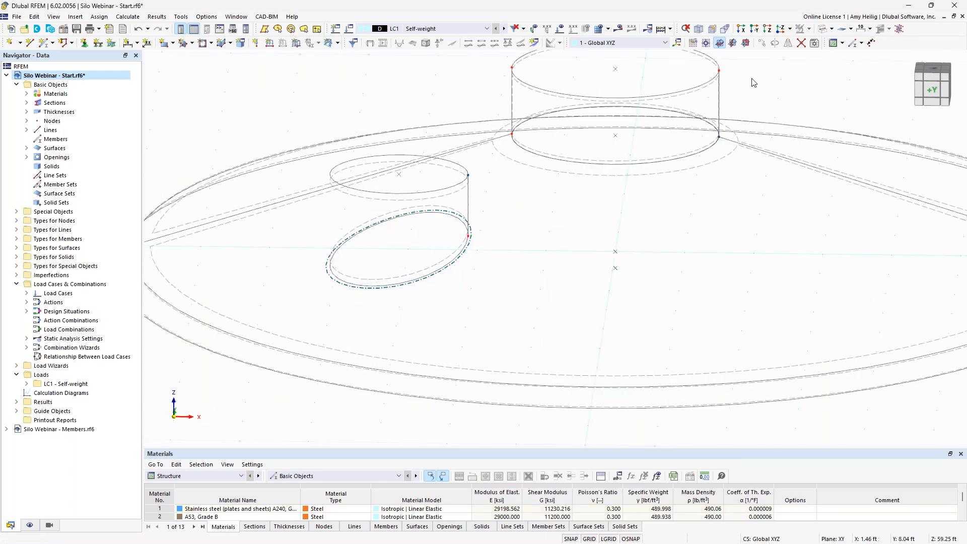
pyautogui.click(822, 28)
pyautogui.click(822, 29)
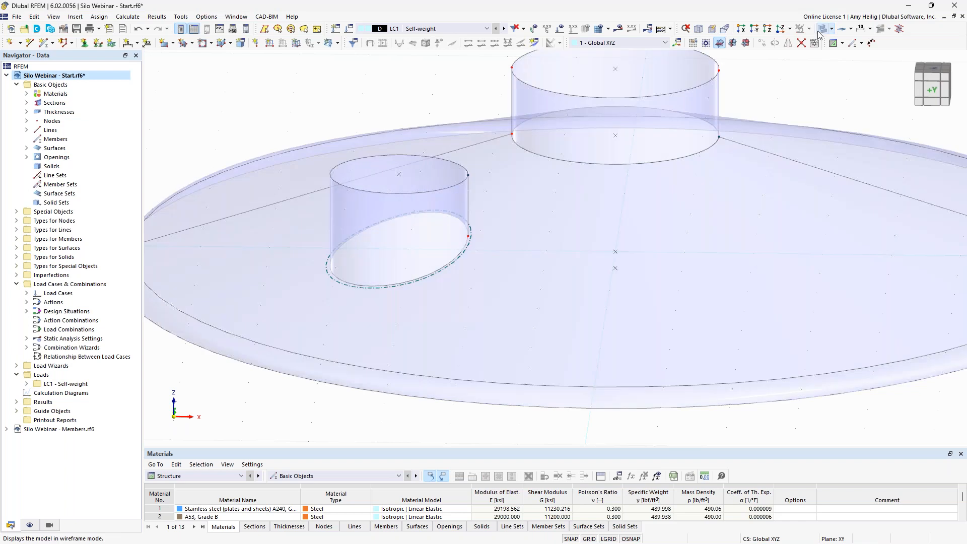
pyautogui.moveTo(377, 123)
pyautogui.mouseDown(button='middle')
pyautogui.moveTo(384, 195)
pyautogui.moveTo(371, 123)
pyautogui.mouseUp(button='middle')
pyautogui.scroll(-3, 373, 123)
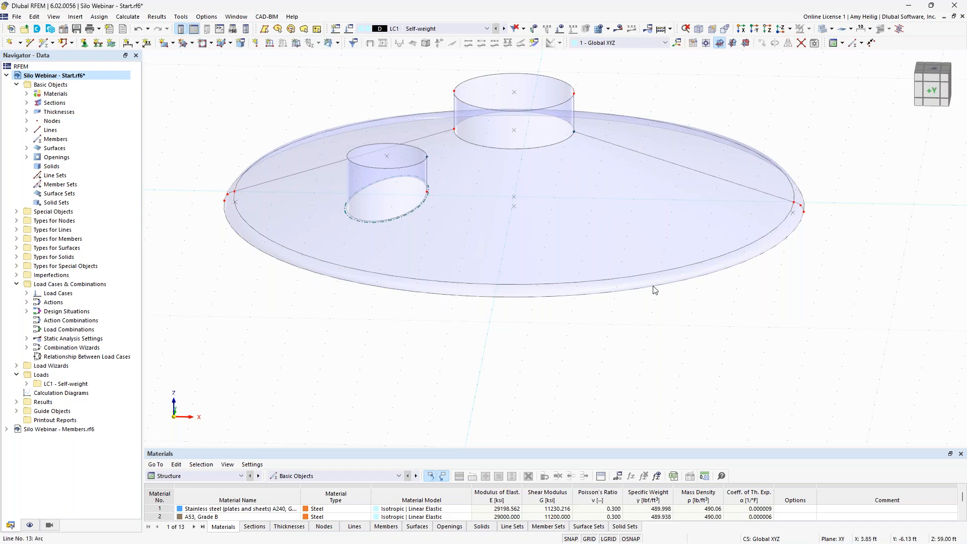
# Step: Extrude both arcs of the roof's outer bottom edge 38 ft in the global -Z direction into the silo wall with thickness 1
pyautogui.scroll(-2, 633, 310)
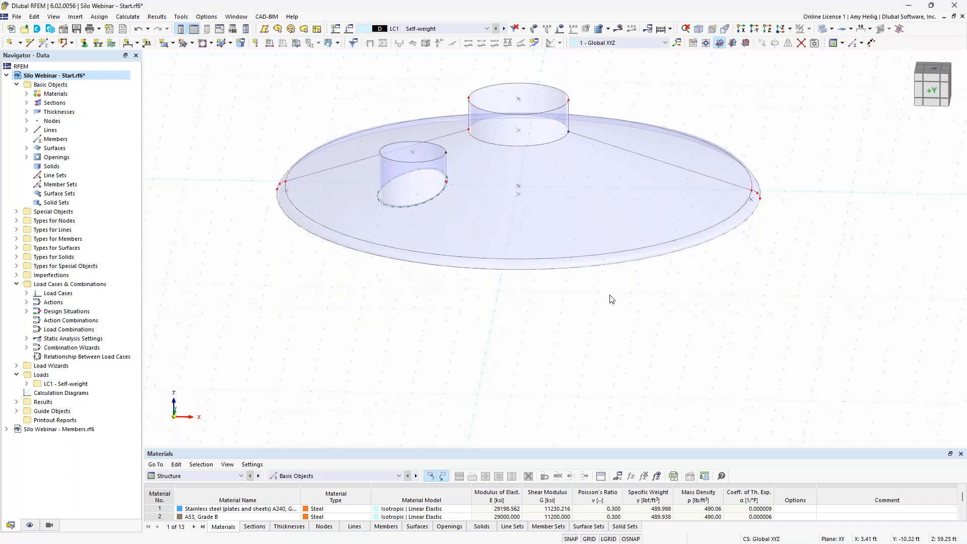
pyautogui.click(626, 266)
pyautogui.keyDown('ctrl'); pyautogui.moveTo(856, 220); pyautogui.dragTo(761, 231, button='middle'); pyautogui.keyUp('ctrl')
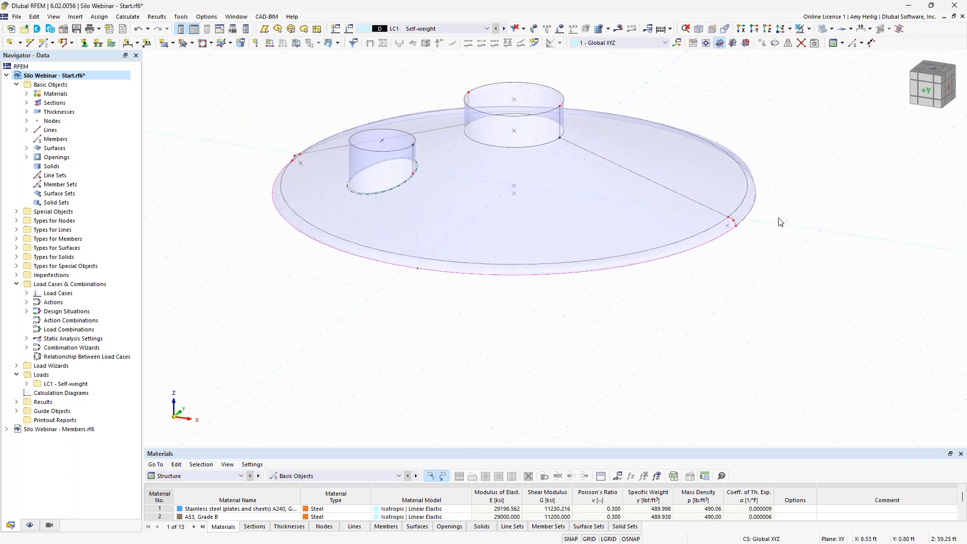
pyautogui.keyDown('ctrl'); pyautogui.click(750, 218); pyautogui.keyUp('ctrl')
pyautogui.rightClick(325, 246)
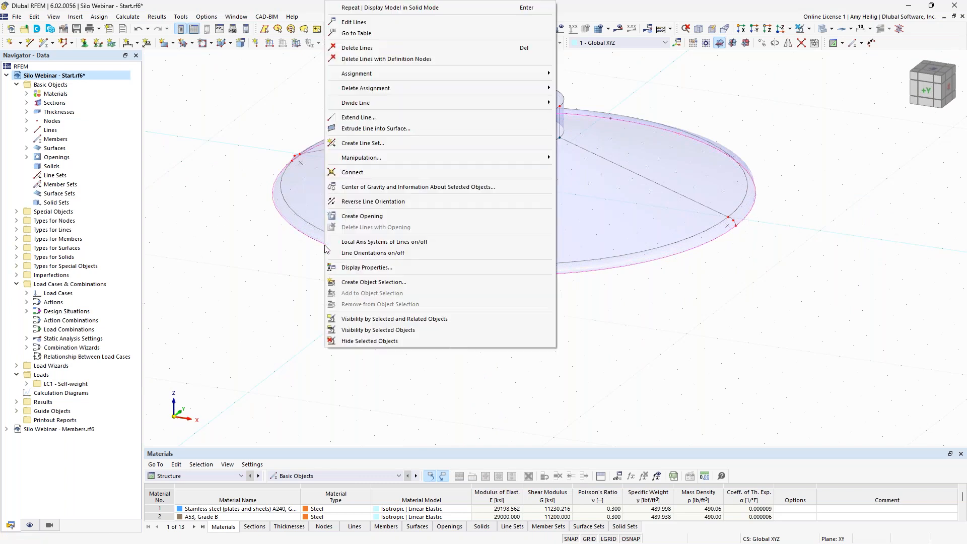
pyautogui.click(427, 128)
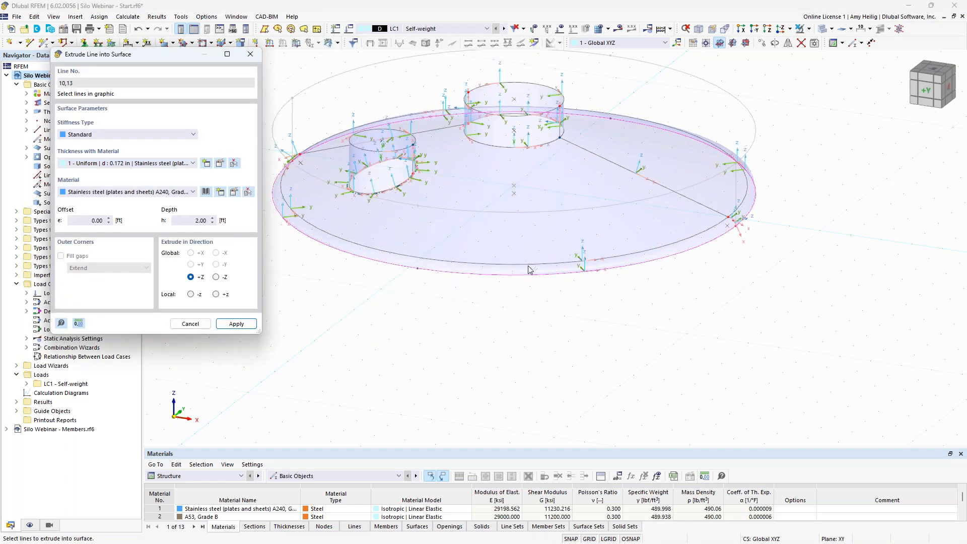
pyautogui.click(452, 319)
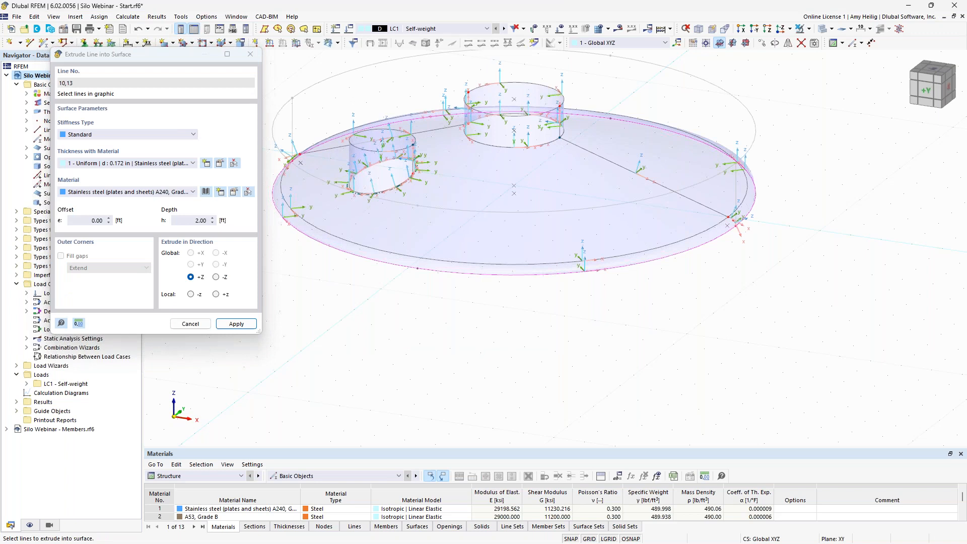
pyautogui.moveTo(451, 318); pyautogui.dragTo(489, 340, button='middle')
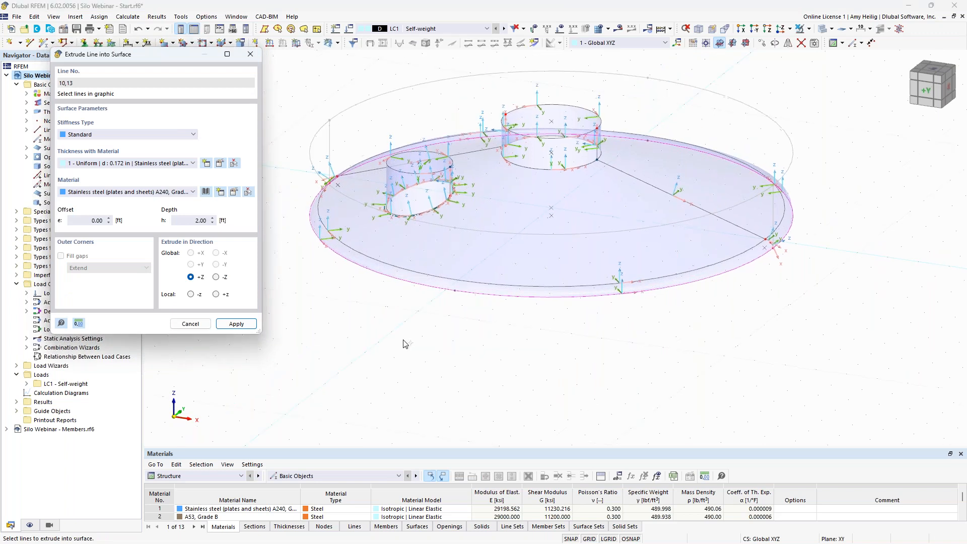
pyautogui.click(216, 277)
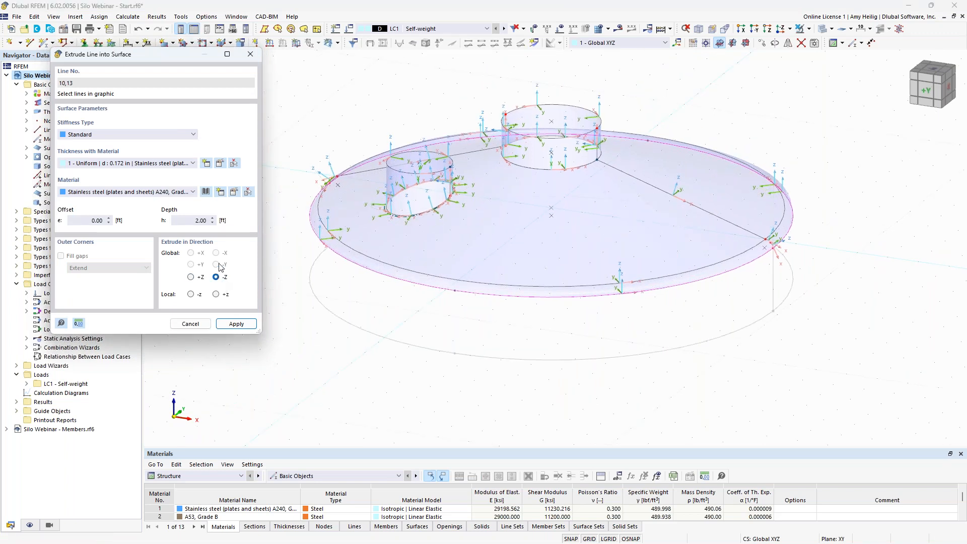
pyautogui.click(196, 222)
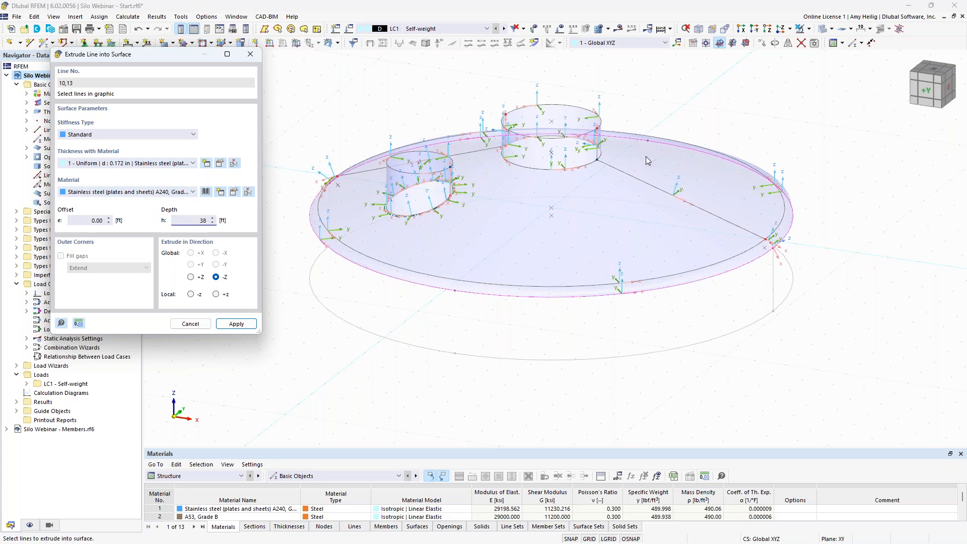
pyautogui.click(235, 324)
# Step: Extrude both arcs of the silo wall's bottom edge 3.5 ft in the global -Z direction with thickness 1
pyautogui.scroll(-5, 591, 195)
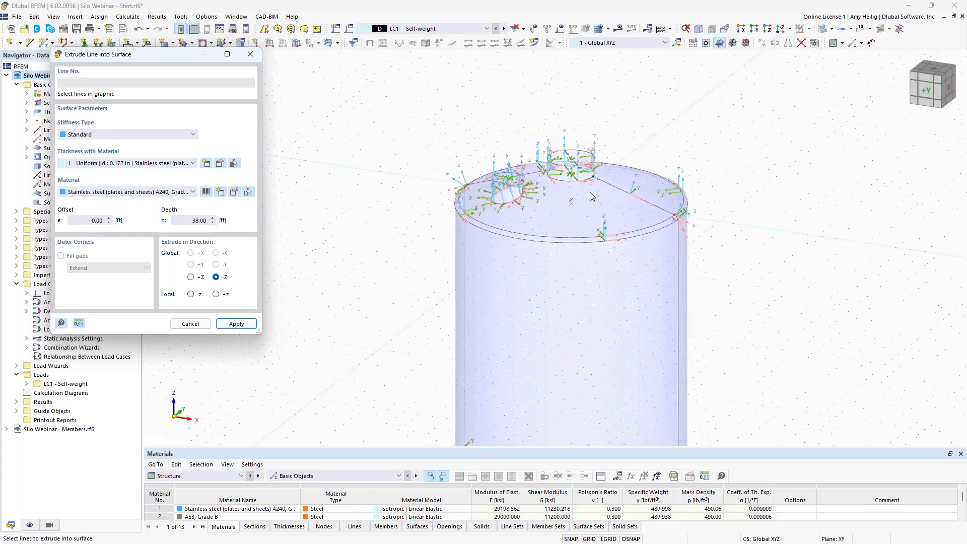
pyautogui.scroll(-2, 592, 197)
pyautogui.moveTo(579, 283); pyautogui.dragTo(579, 182, button='middle')
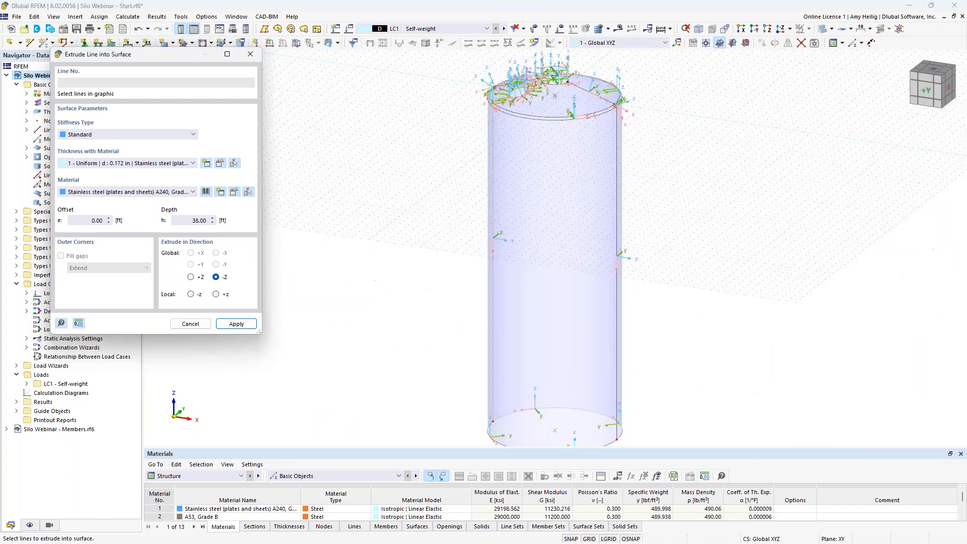
pyautogui.click(589, 539)
pyautogui.moveTo(682, 342); pyautogui.dragTo(620, 267, button='middle')
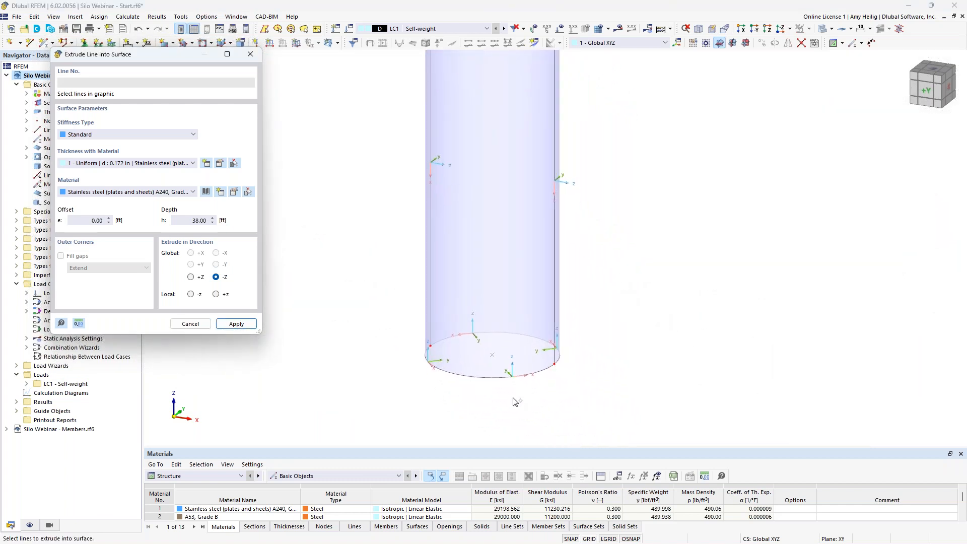
pyautogui.moveTo(492, 407); pyautogui.dragTo(502, 346, button='middle')
pyautogui.scroll(3, 519, 328)
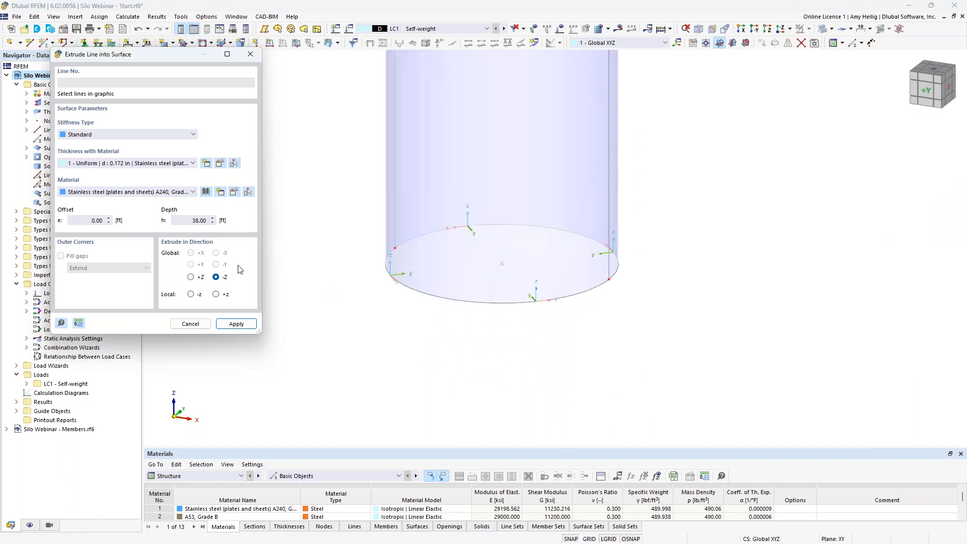
pyautogui.doubleClick(192, 221)
pyautogui.write('3.5')
pyautogui.click(420, 238)
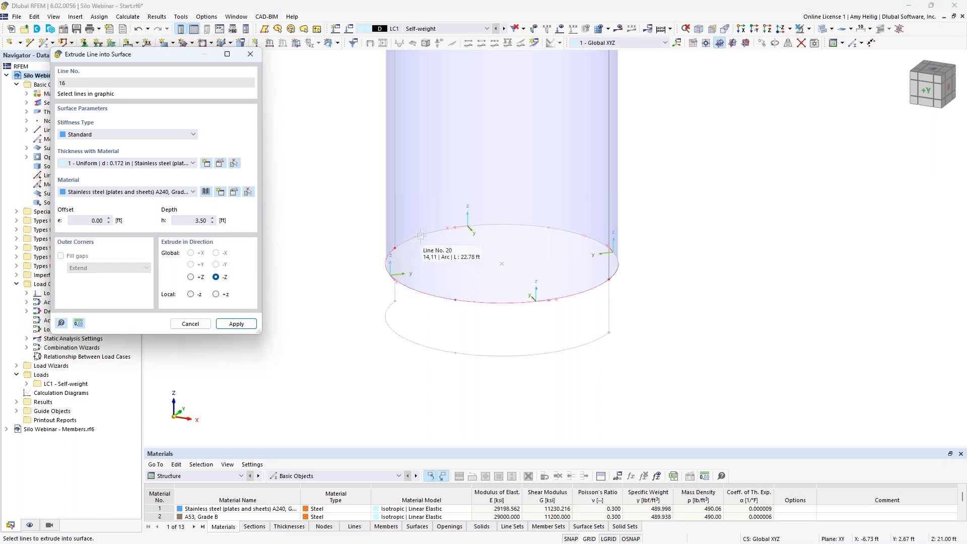
pyautogui.click(420, 237)
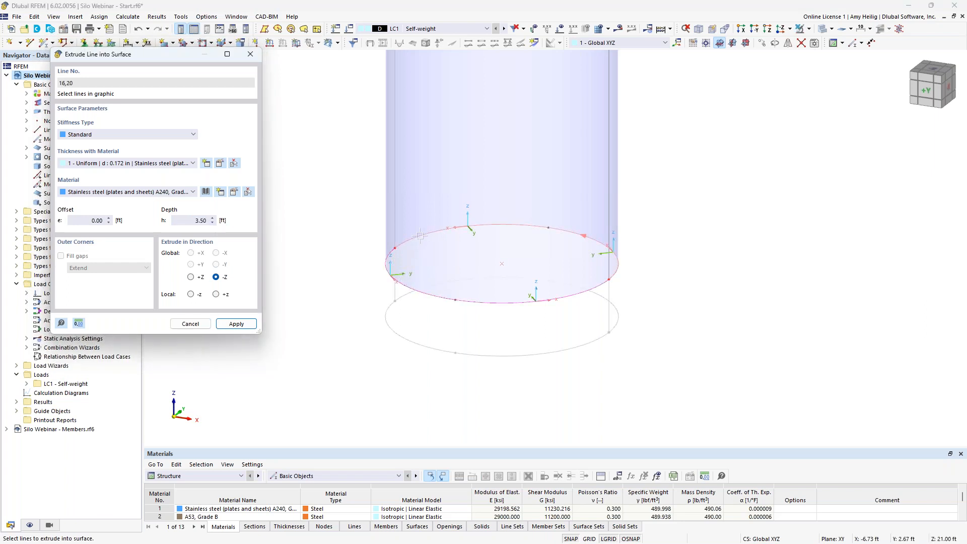
pyautogui.click(236, 324)
# Step: Extrude the new bottom edge arcs a further 1.5 ft in the global -Z direction and end the extrusion
pyautogui.moveTo(194, 223); pyautogui.dragTo(219, 223)
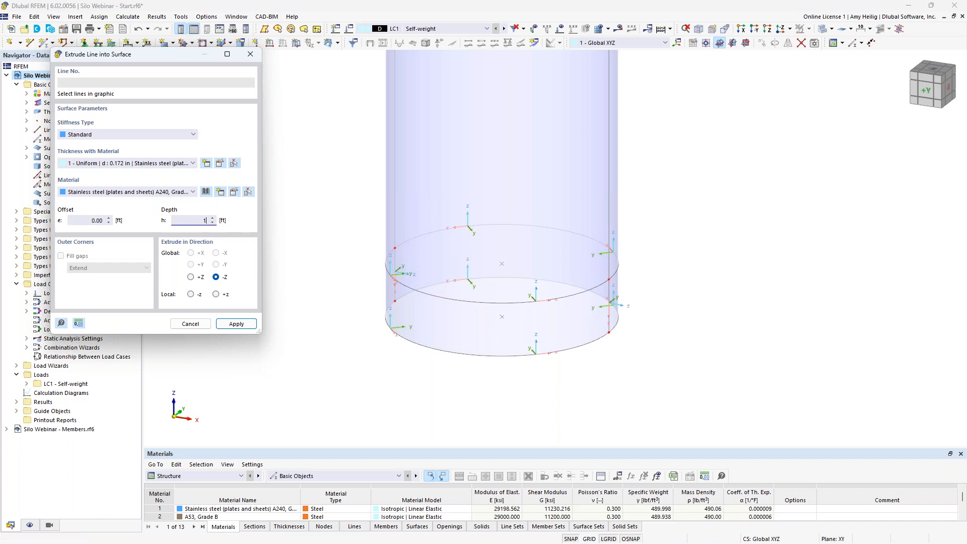
pyautogui.click(466, 355)
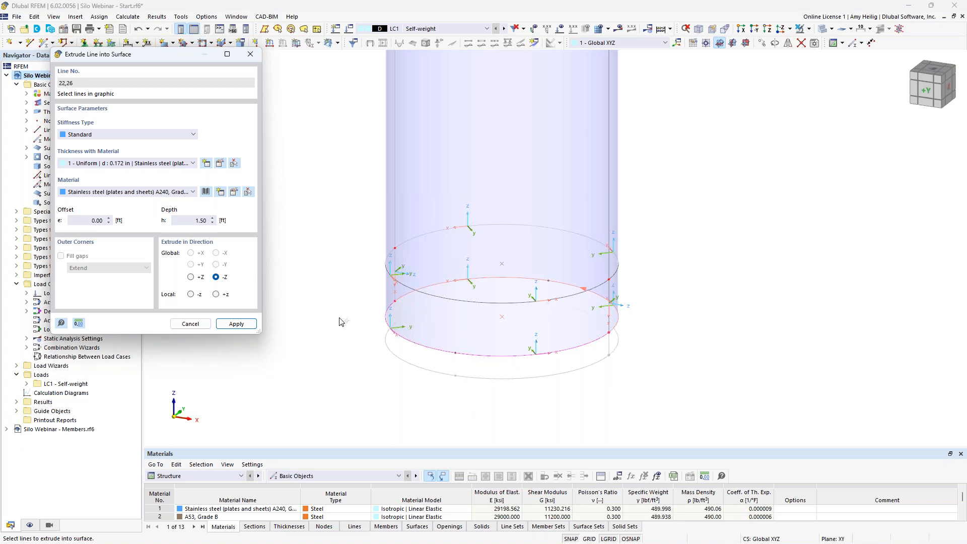
pyautogui.click(237, 323)
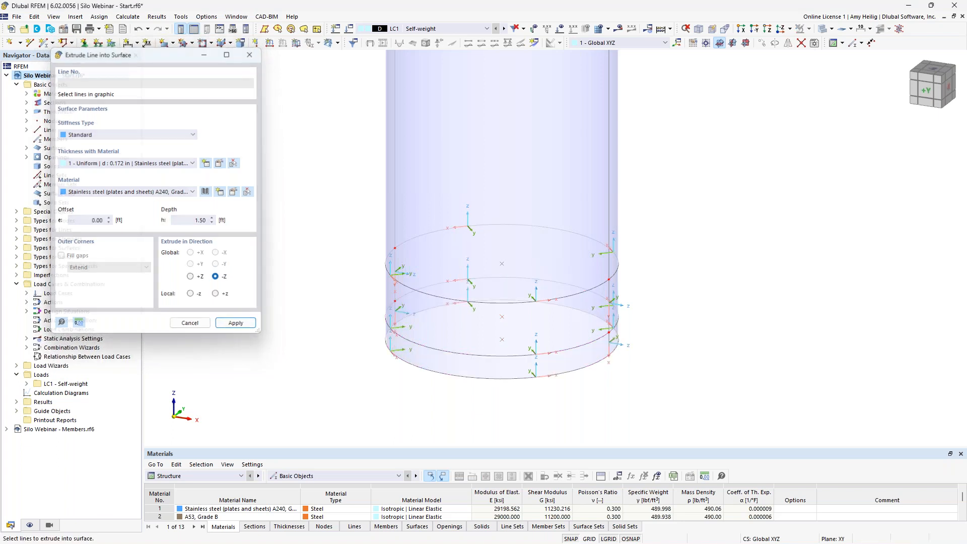
pyautogui.press('Escape')
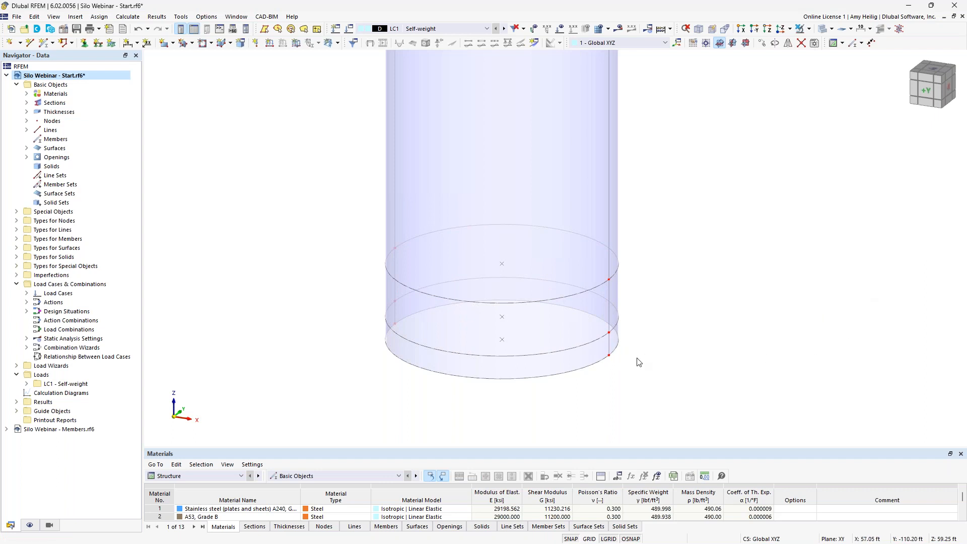
# Step: Create a node below the silo wall at X 1.5 ft, Y 0 and Z 5.5 ft, relative to the coordinate system origin
pyautogui.keyDown('ctrl'); pyautogui.moveTo(633, 374); pyautogui.dragTo(658, 272, button='middle'); pyautogui.keyUp('ctrl')
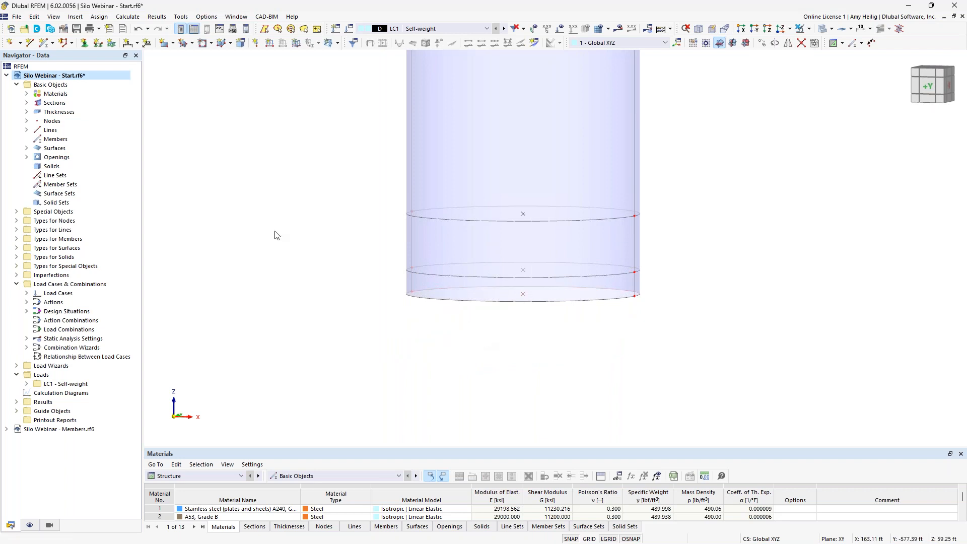
pyautogui.click(11, 43)
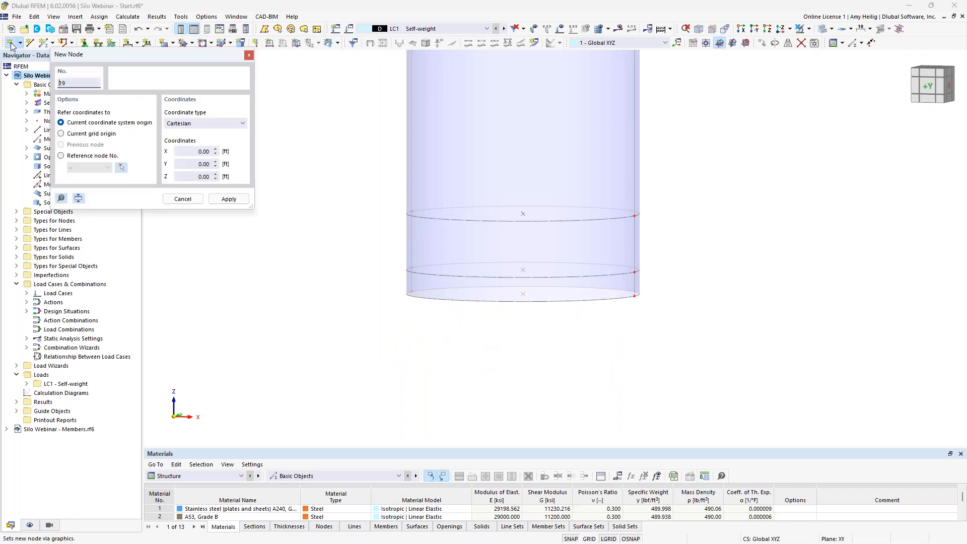
pyautogui.moveTo(96, 55); pyautogui.dragTo(216, 132)
pyautogui.click(322, 228)
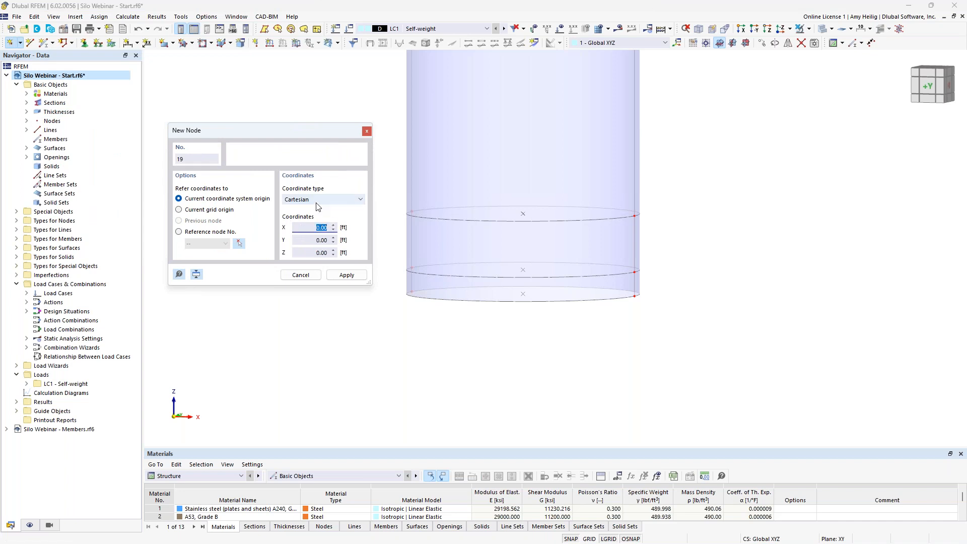
pyautogui.write('1.5')
pyautogui.press('Tab')
pyautogui.press('Tab')
pyautogui.write('5.5')
pyautogui.press('Return')
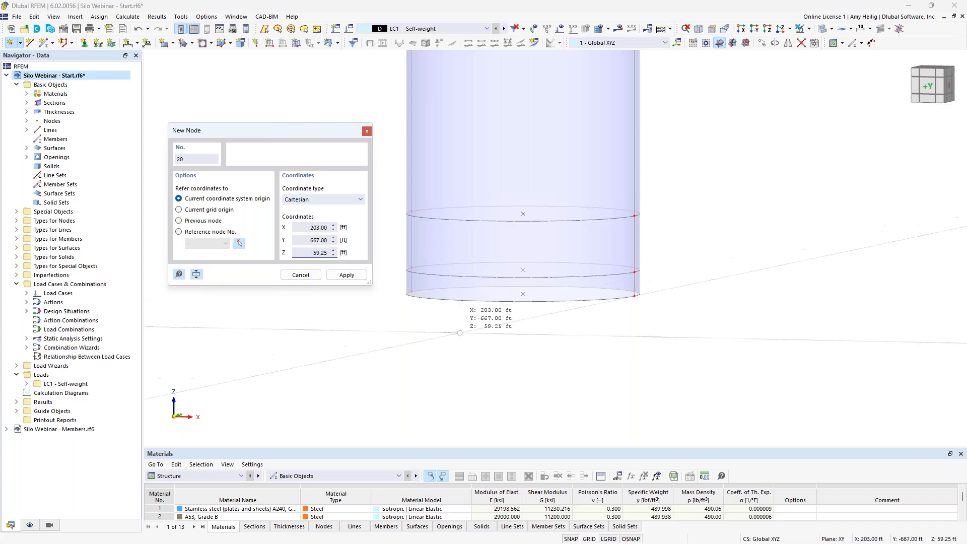
pyautogui.scroll(-3, 460, 333)
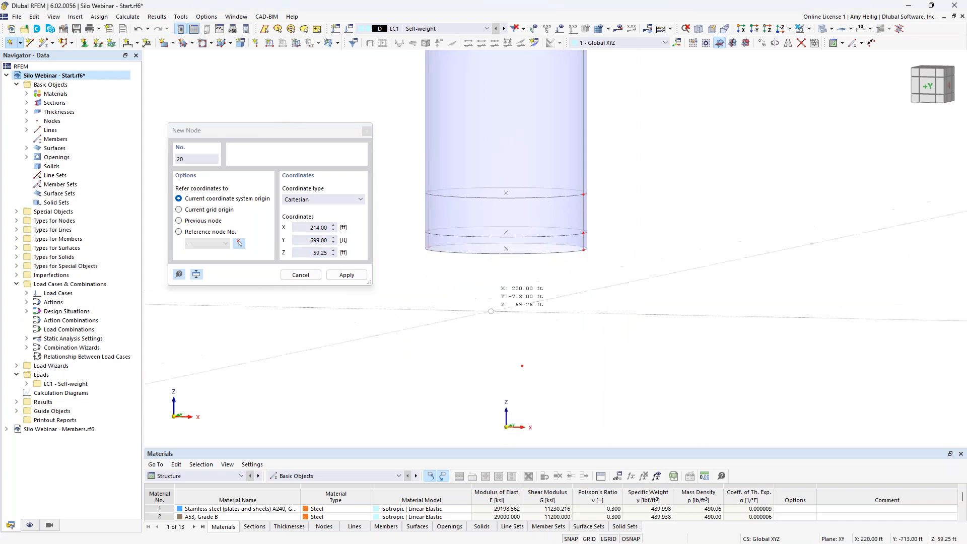
pyautogui.press('Escape')
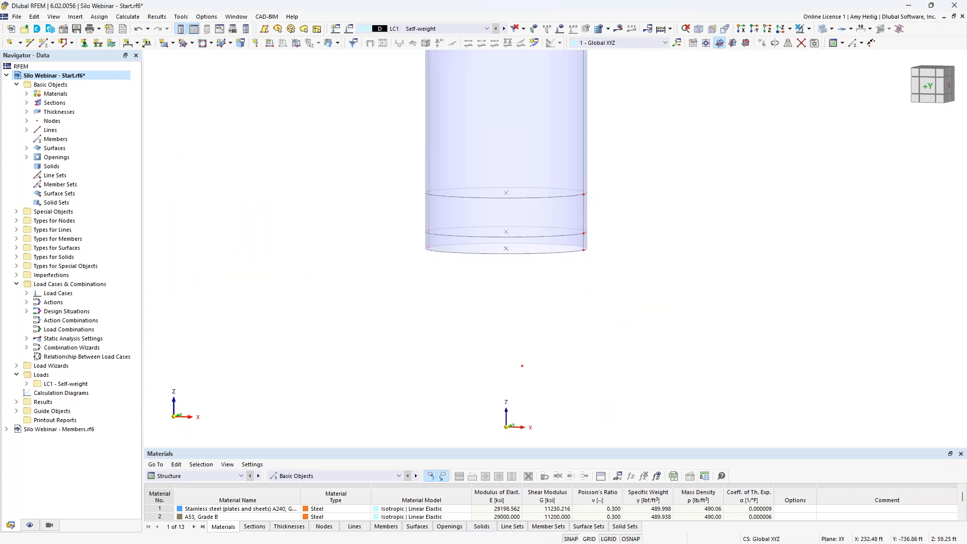
# Step: Draw a single line from the +X node on the wall's second-lowest ring down to the node below the silo, then end the line command
pyautogui.moveTo(555, 327)
pyautogui.keyDown('ctrl'); pyautogui.mouseDown(button='middle')
pyautogui.moveTo(583, 328)
pyautogui.moveTo(556, 342)
pyautogui.mouseUp(button='middle'); pyautogui.keyUp('ctrl')
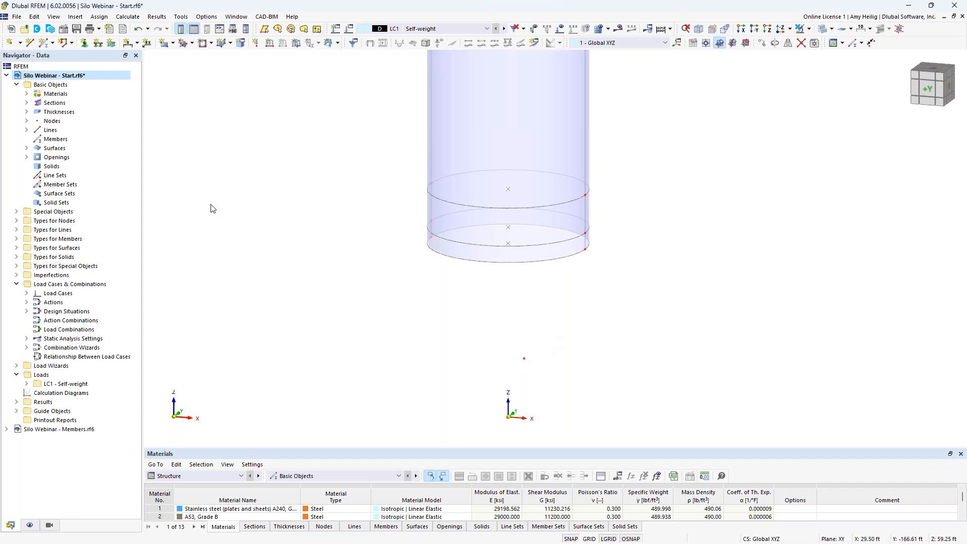
pyautogui.click(31, 45)
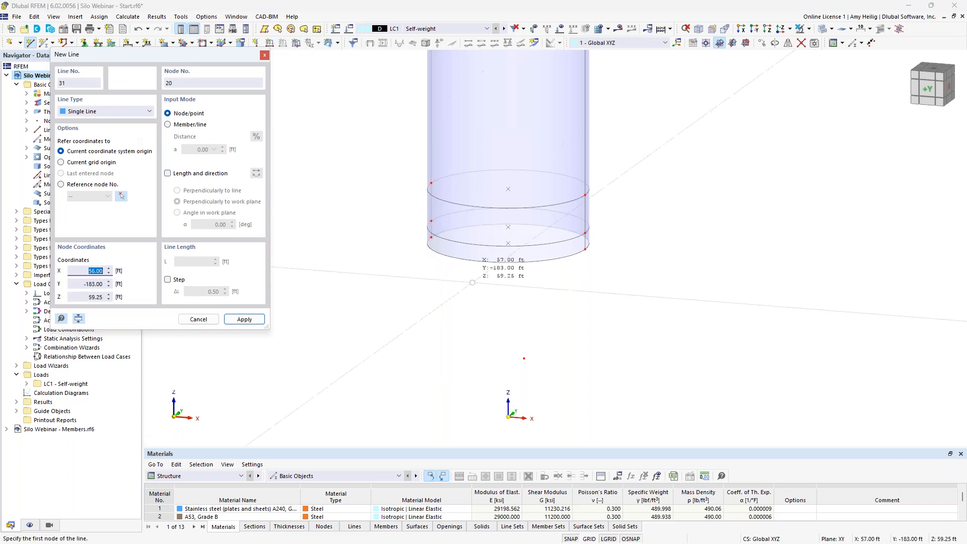
pyautogui.scroll(3, 566, 311)
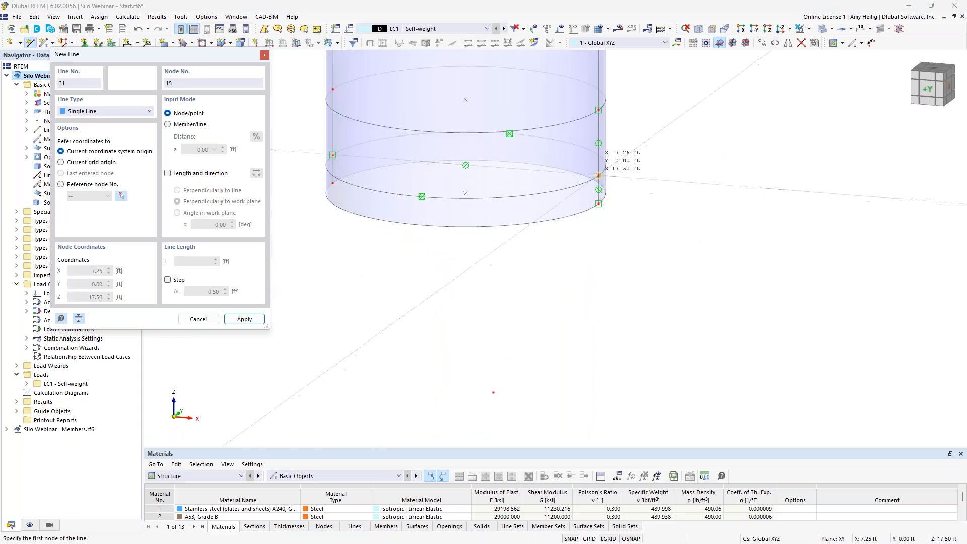
pyautogui.click(599, 175)
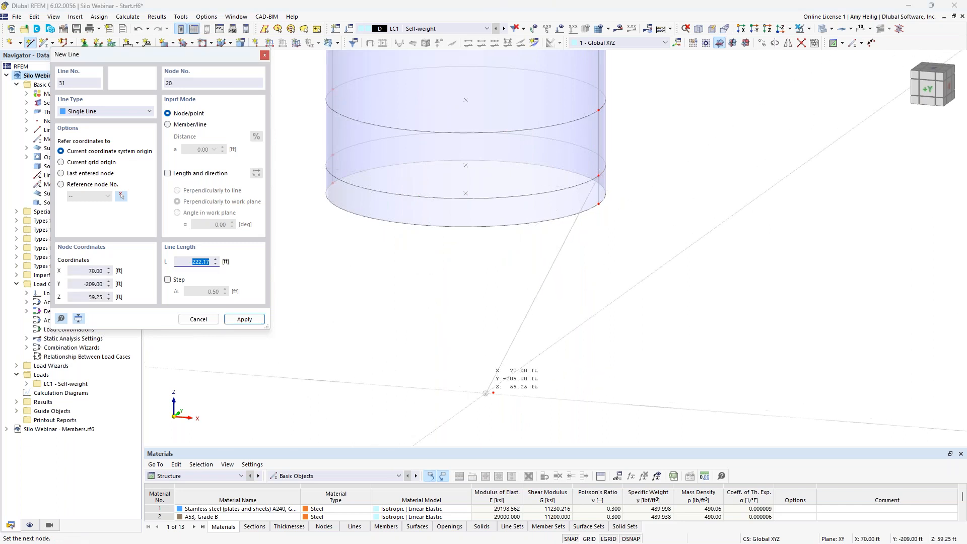
pyautogui.click(493, 391)
pyautogui.press('Escape')
pyautogui.press('Escape')
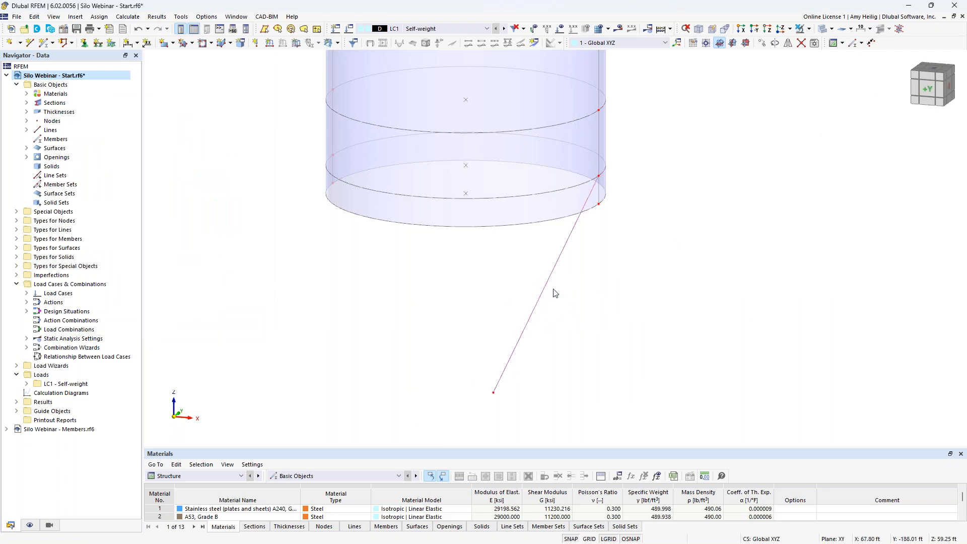
# Step: Rotate-copy the sloped line in 2 steps of 180° about the global Z axis, linking lines with surfaces by arcs to form the hopper
pyautogui.click(775, 44)
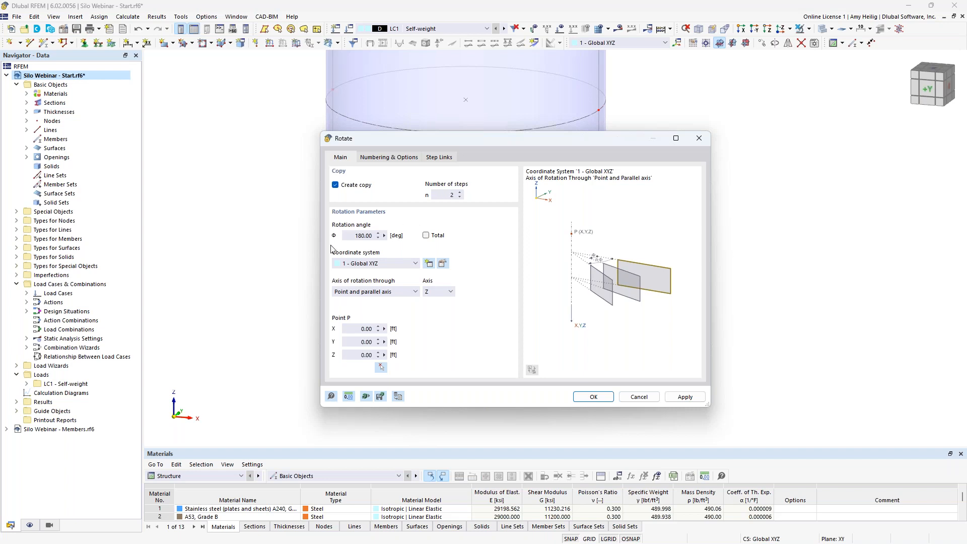
pyautogui.click(387, 159)
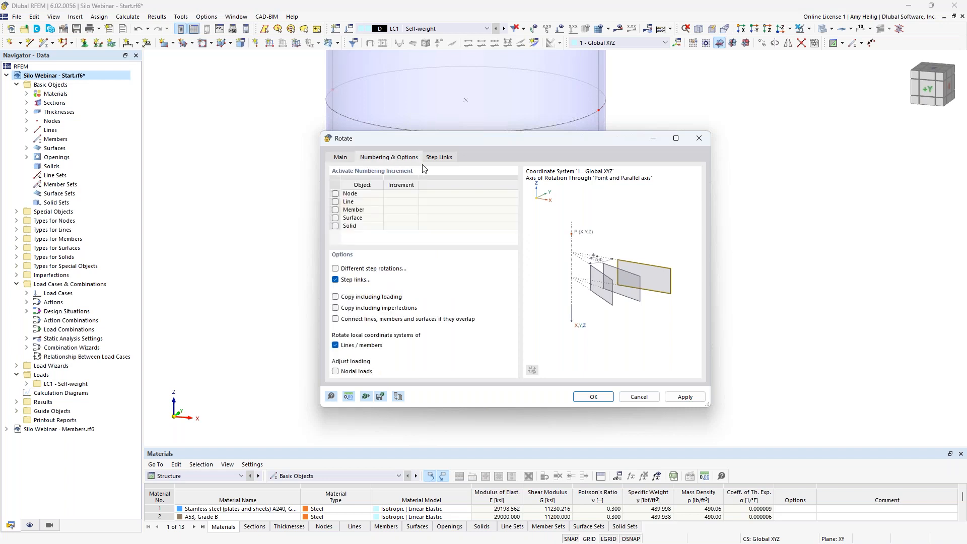
pyautogui.click(440, 159)
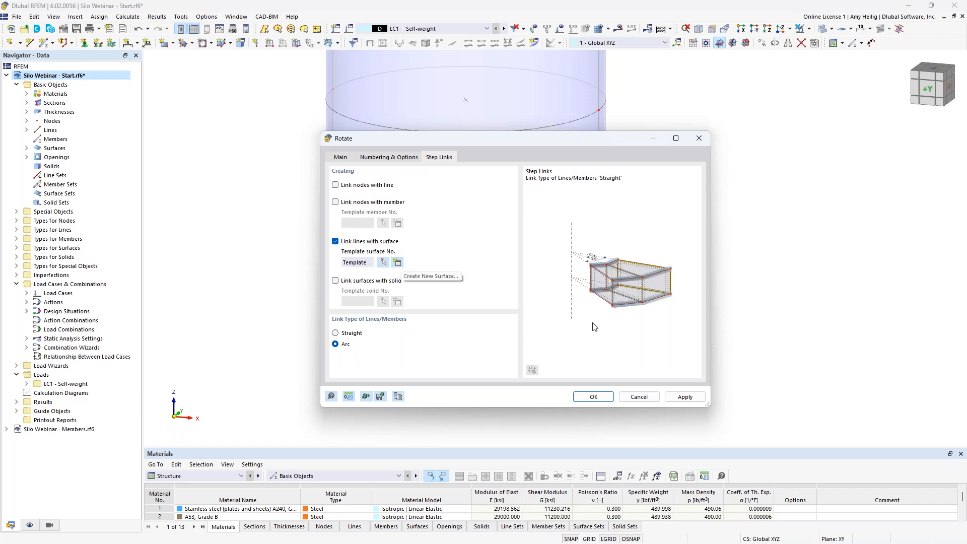
pyautogui.click(594, 396)
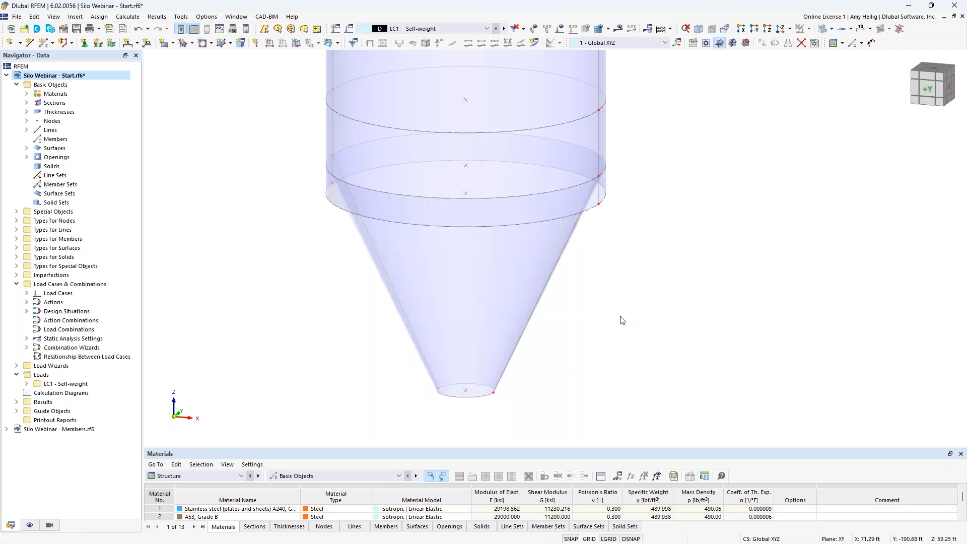
# Step: Isolate the ring at the bottom of the tall wall section and the wall's lowest ring, using visibility by selected and related objects
pyautogui.moveTo(616, 263); pyautogui.dragTo(625, 292, button='middle')
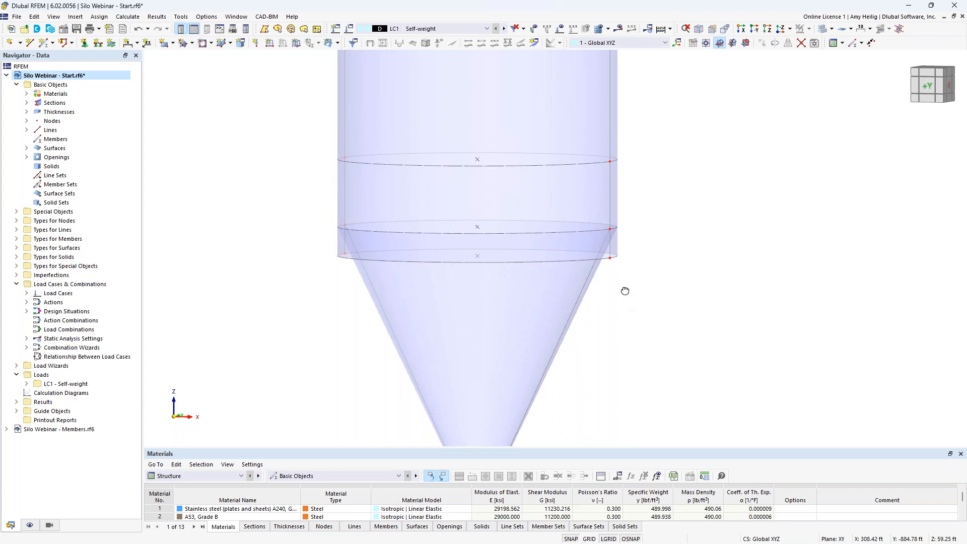
pyautogui.moveTo(613, 320); pyautogui.dragTo(620, 256, button='middle')
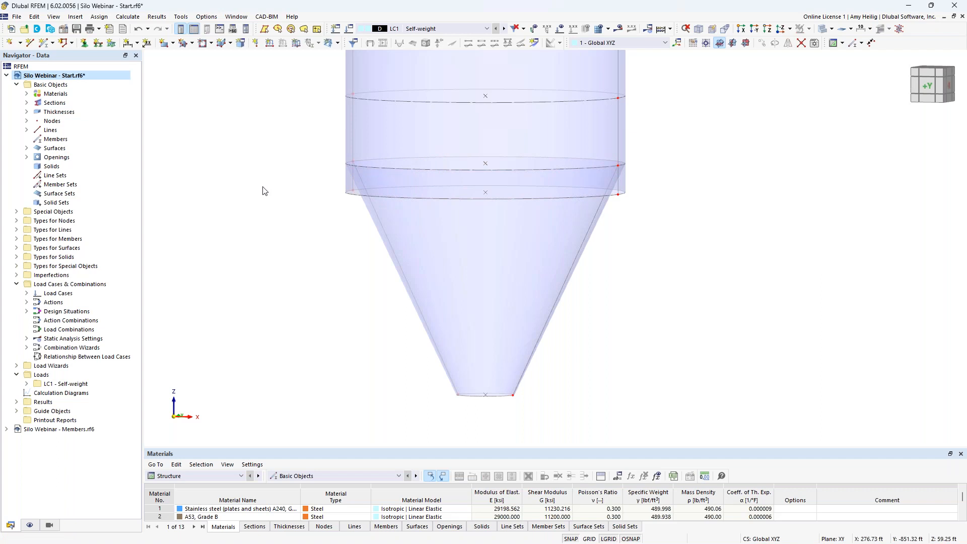
pyautogui.moveTo(262, 192); pyautogui.dragTo(270, 227, button='middle')
pyautogui.moveTo(329, 114); pyautogui.dragTo(655, 157)
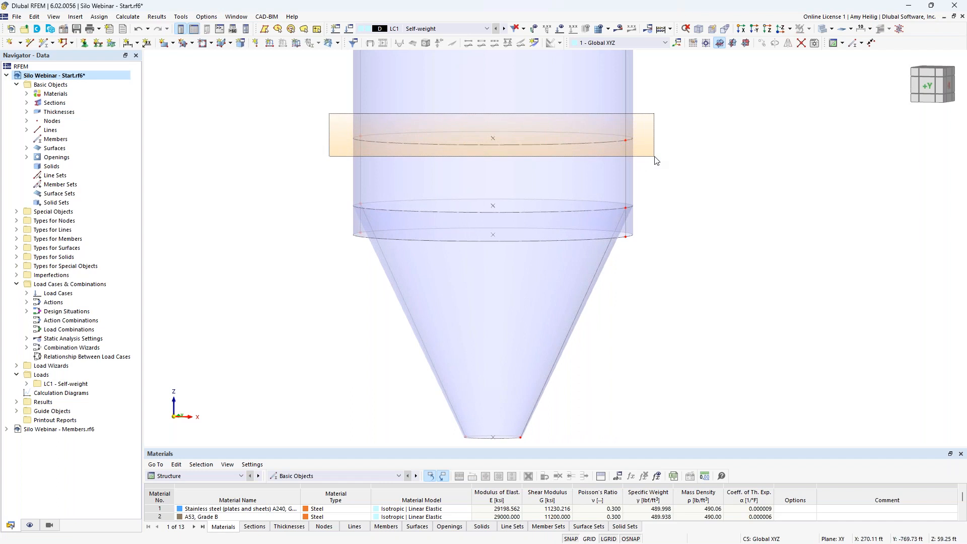
pyautogui.moveTo(655, 157); pyautogui.dragTo(655, 157)
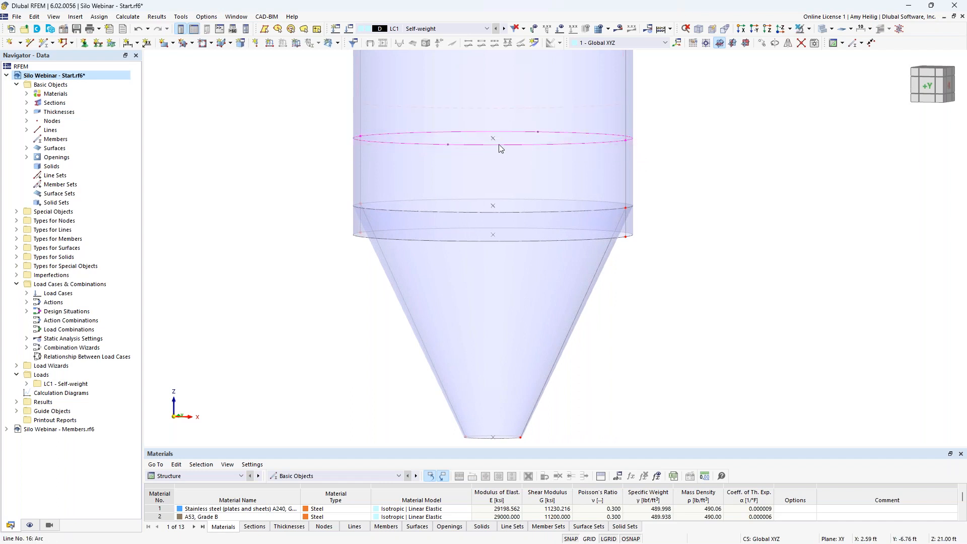
pyautogui.moveTo(338, 224); pyautogui.dragTo(649, 246)
pyautogui.click(808, 29)
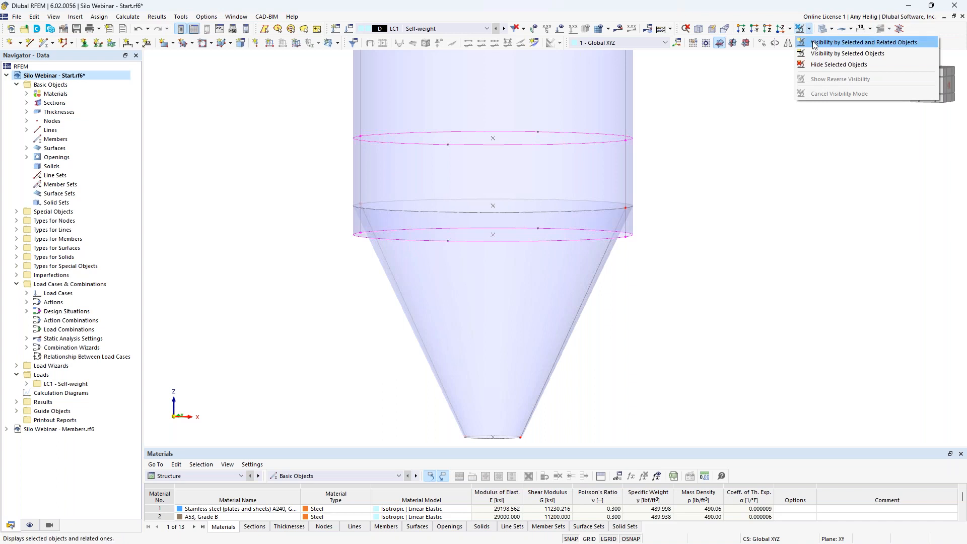
pyautogui.click(815, 44)
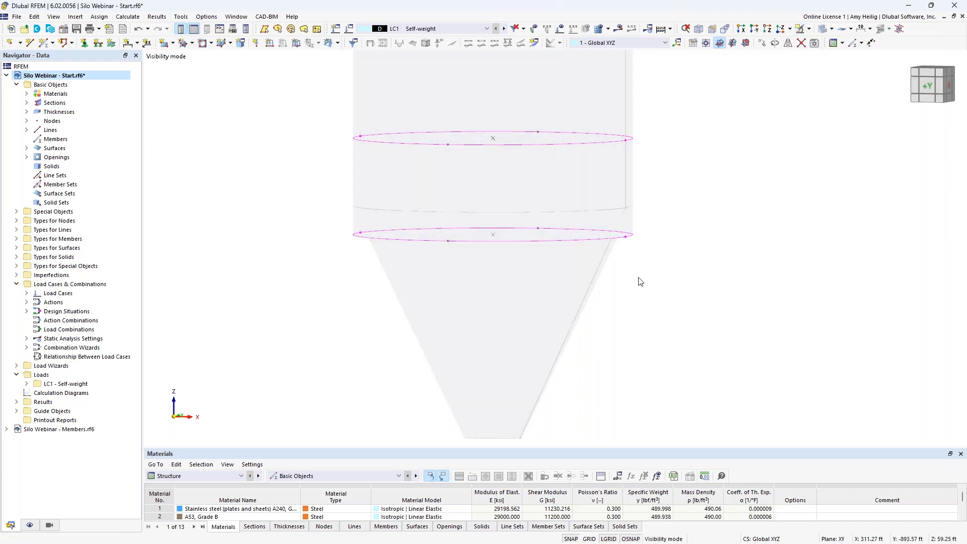
pyautogui.click(643, 278)
# Step: Create parallel lines of the upper ring's two arcs, offset 0.5 ft outward in the -y direction
pyautogui.keyDown('ctrl'); pyautogui.moveTo(682, 261); pyautogui.dragTo(672, 274, button='middle'); pyautogui.keyUp('ctrl')
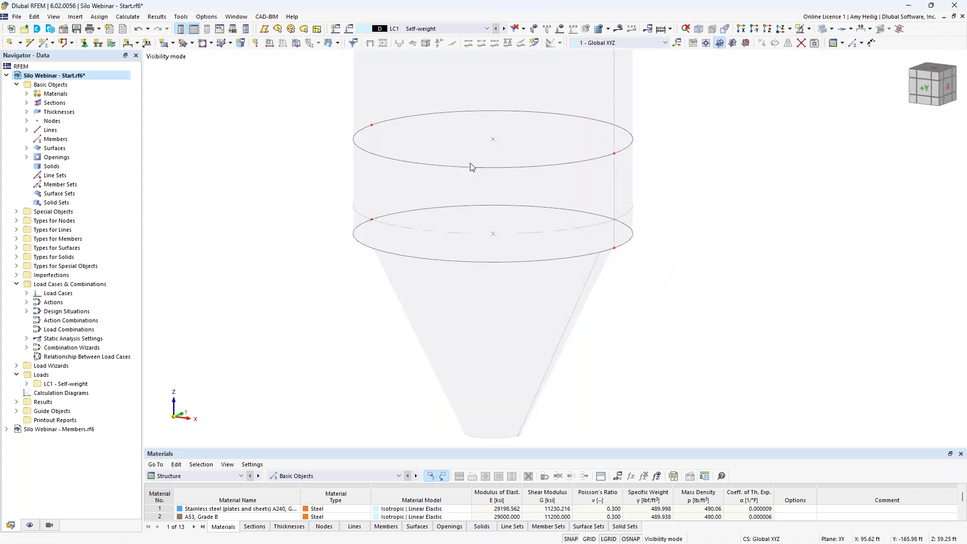
pyautogui.moveTo(328, 89); pyautogui.dragTo(661, 179)
pyautogui.rightClick(562, 164)
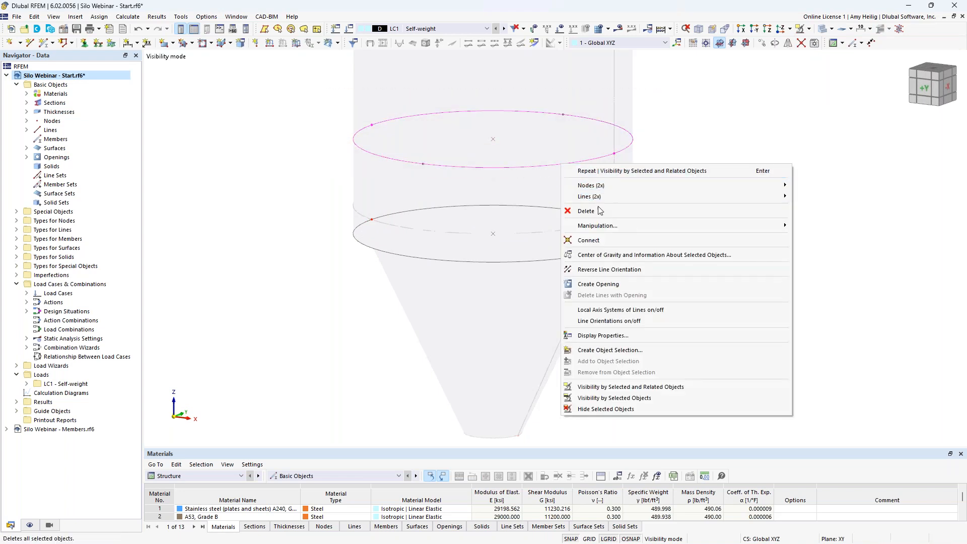
pyautogui.moveTo(599, 225)
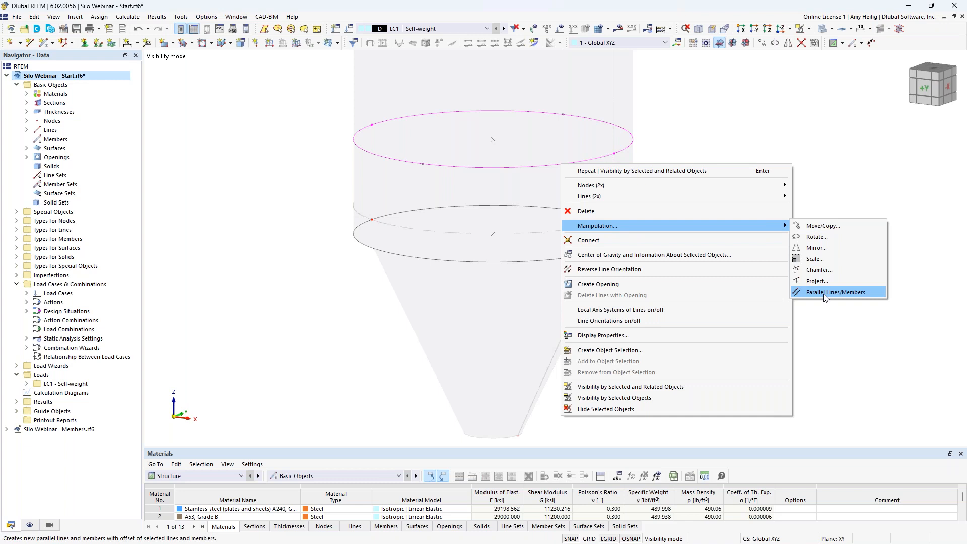
pyautogui.click(824, 292)
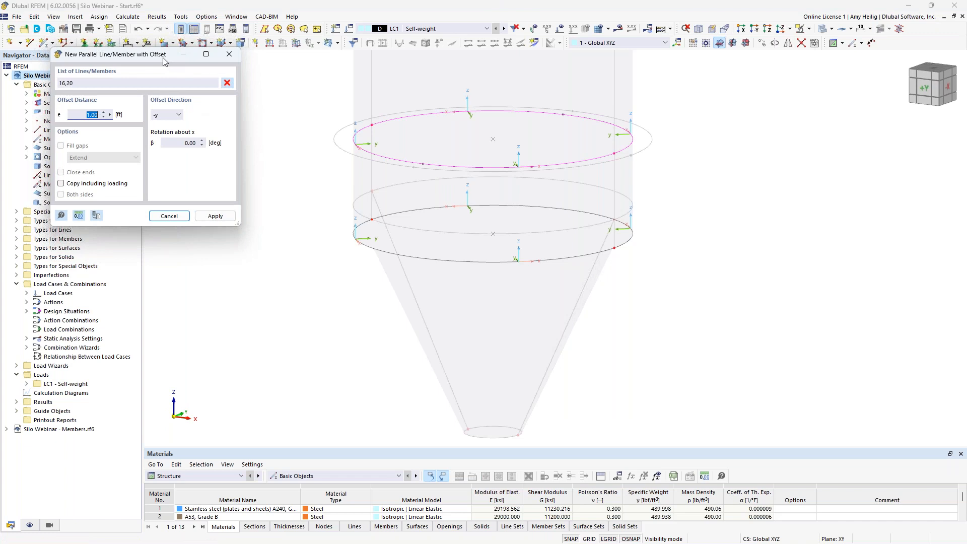
pyautogui.moveTo(163, 56); pyautogui.dragTo(216, 91)
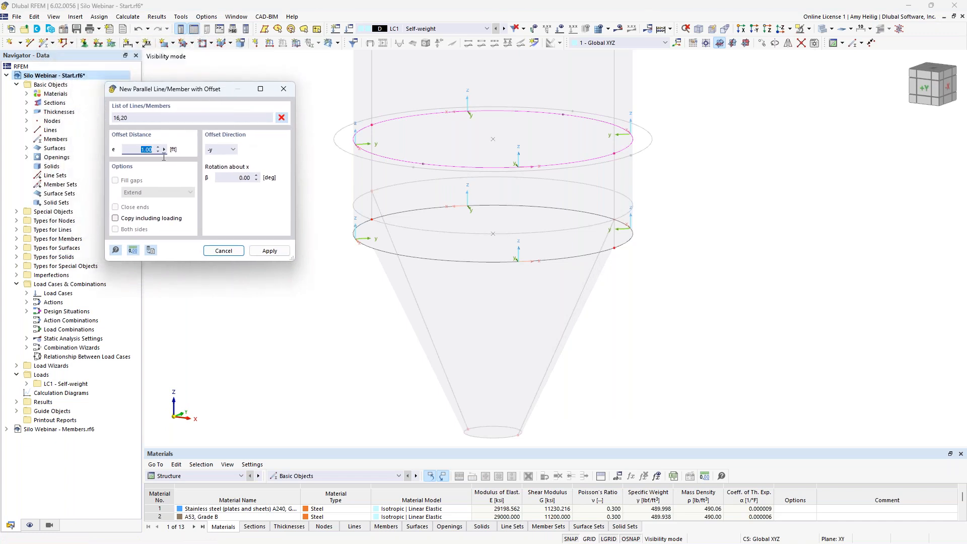
pyautogui.write('0.5')
pyautogui.click(269, 250)
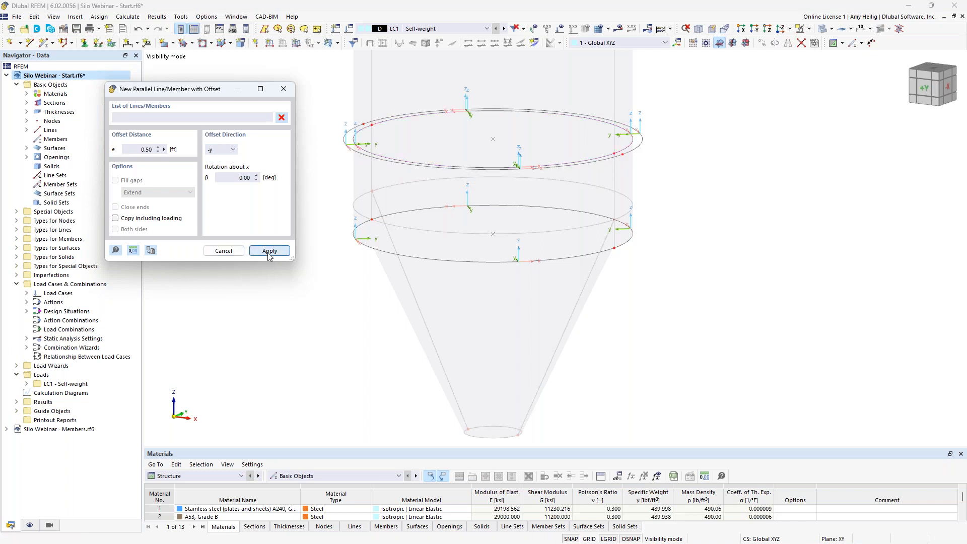
# Step: Offset both arcs of the lower ring 0.5 ft outward in the -y direction as parallel lines
pyautogui.click(358, 245)
pyautogui.click(386, 213)
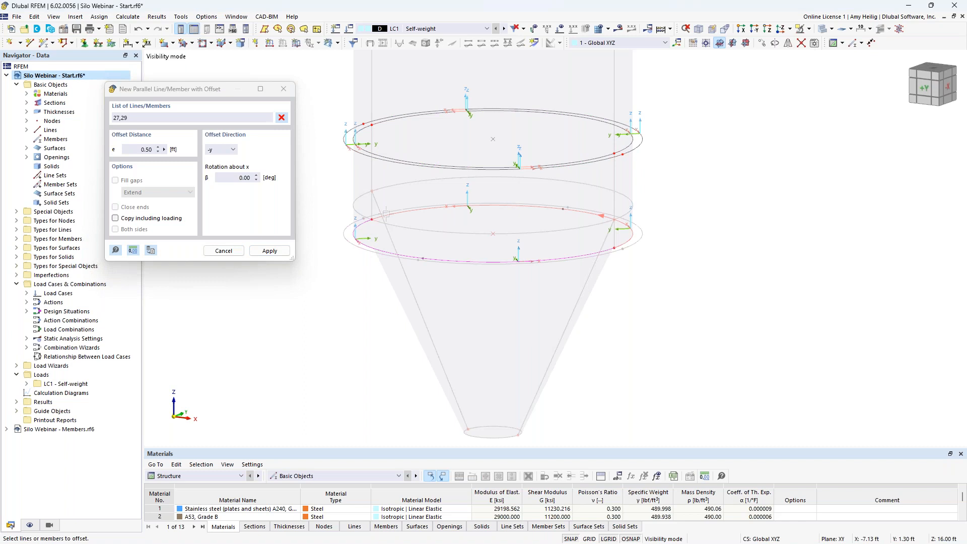
pyautogui.click(269, 250)
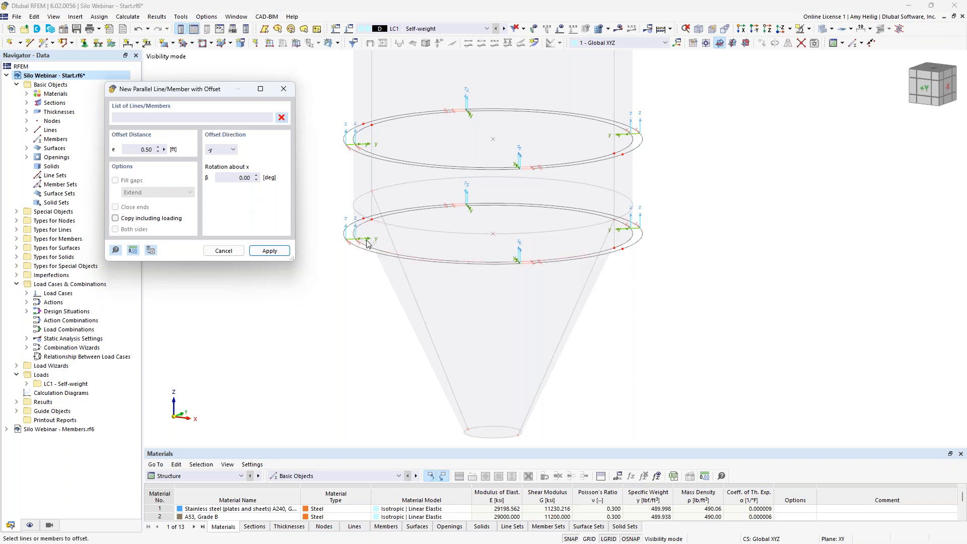
# Step: Offset both arcs of the original lower ring 0.5 ft inward in the +y direction, then end the parallel line command
pyautogui.click(233, 149)
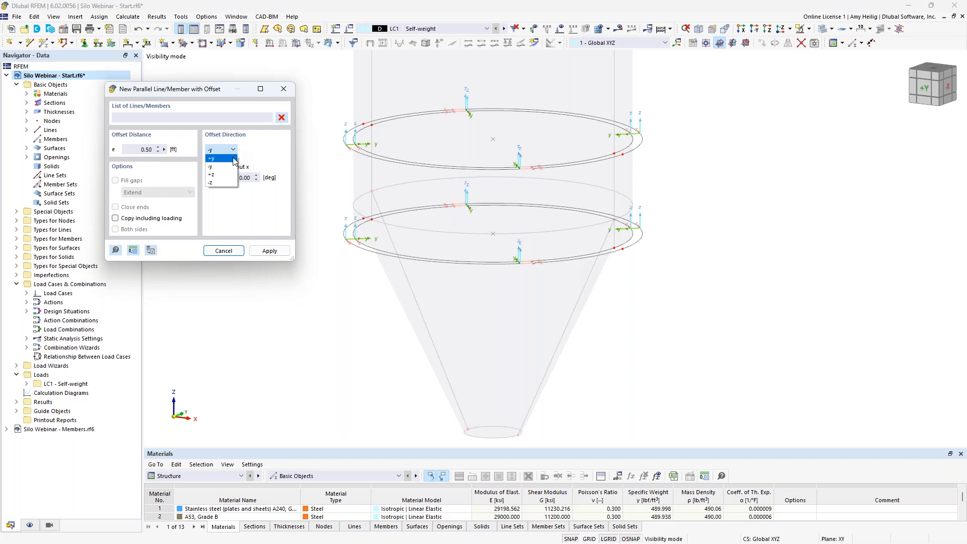
pyautogui.click(234, 158)
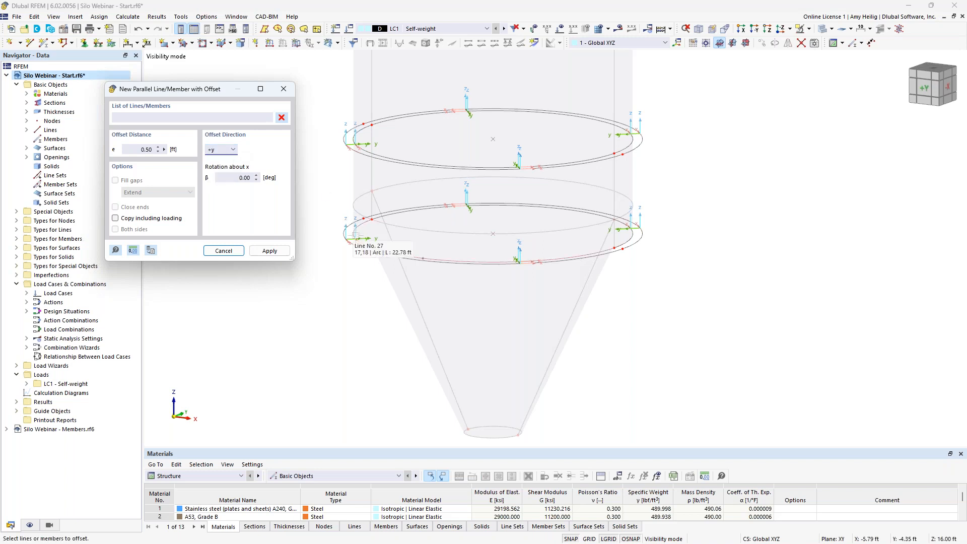
pyautogui.click(386, 251)
pyautogui.click(380, 217)
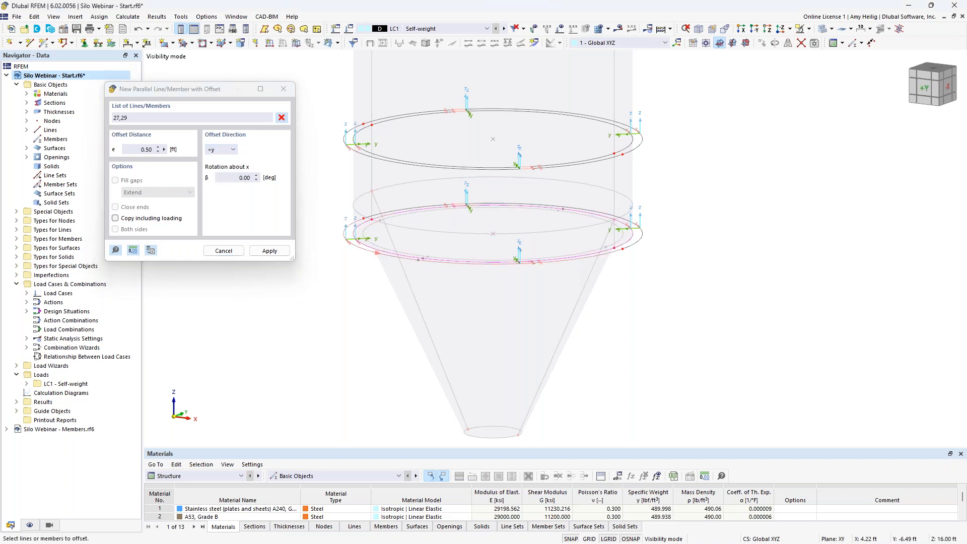
pyautogui.click(287, 254)
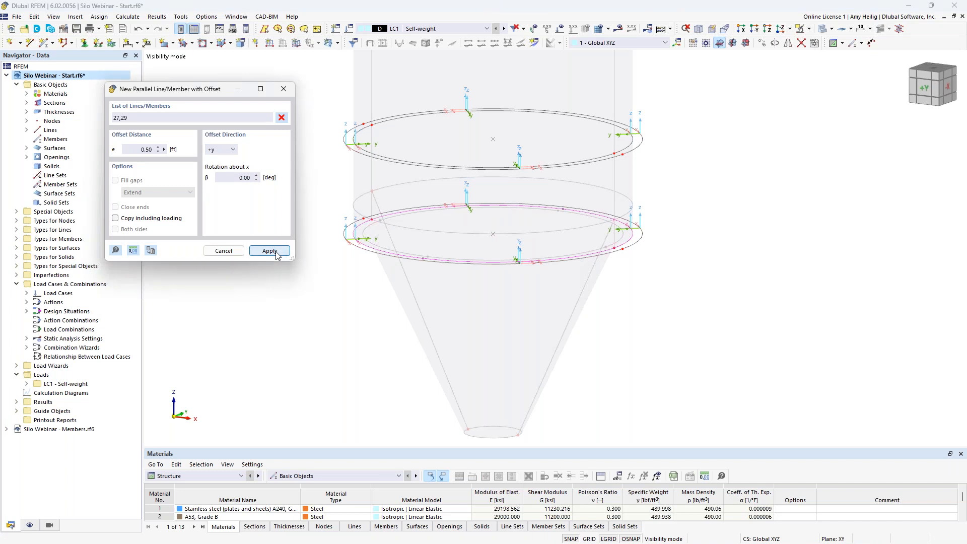
pyautogui.press('Escape')
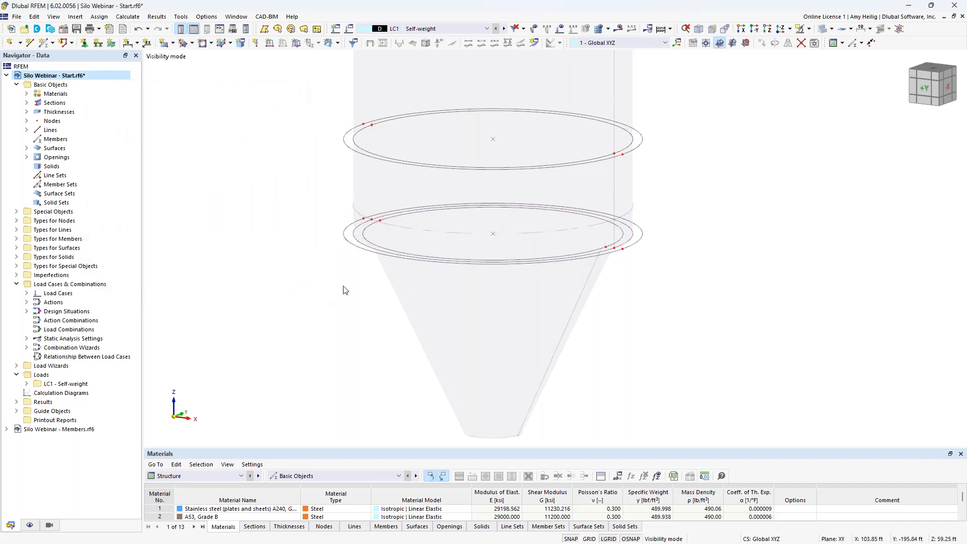
pyautogui.moveTo(345, 273); pyautogui.dragTo(323, 298, button='middle')
pyautogui.scroll(1, 328, 281)
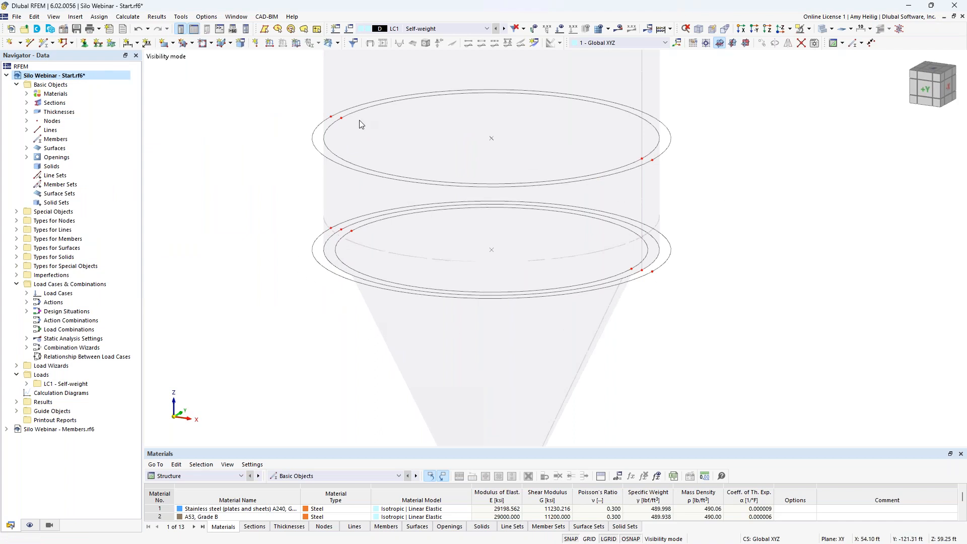
# Step: Connect the upper ring's outer and inner circle nodes with single lines on both opposite sides
pyautogui.scroll(2, 362, 123)
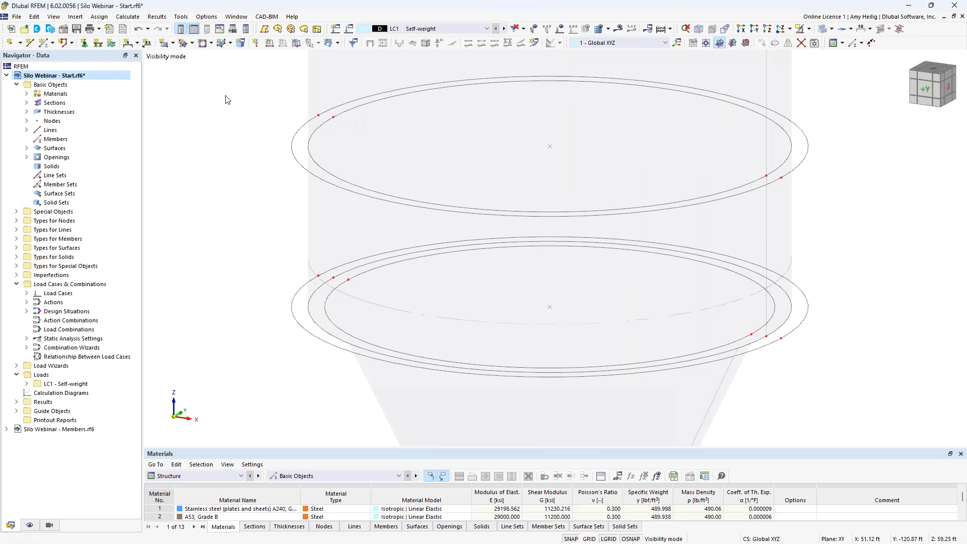
pyautogui.click(29, 45)
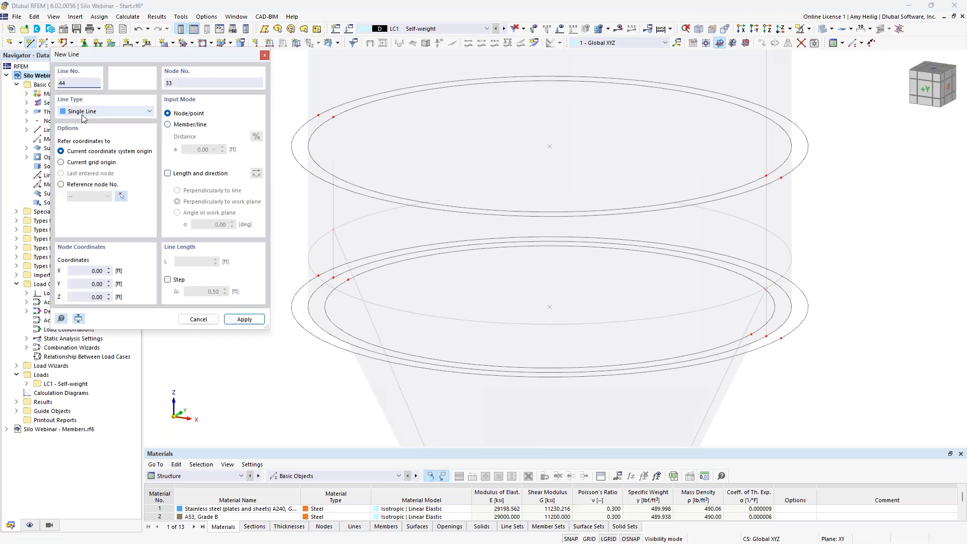
pyautogui.click(318, 115)
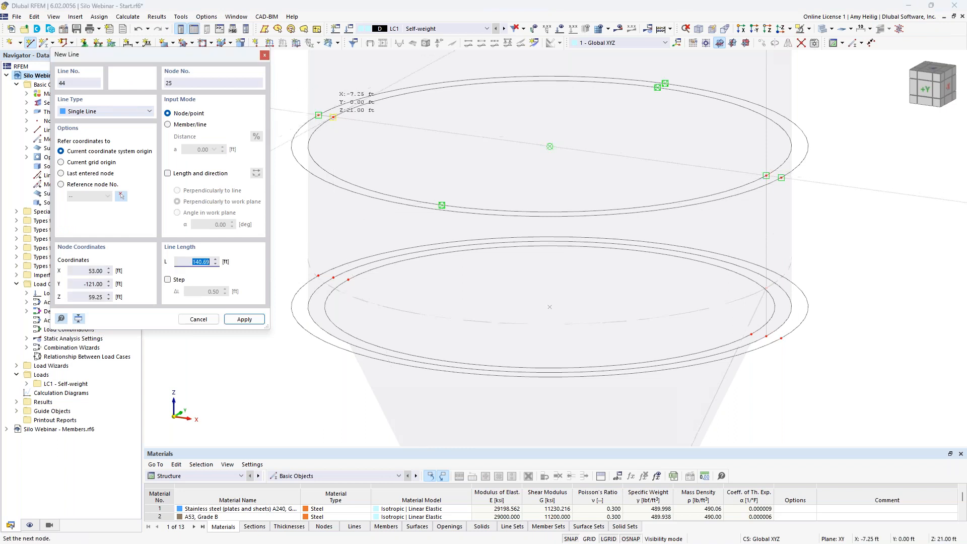
pyautogui.click(333, 117)
pyautogui.click(781, 178)
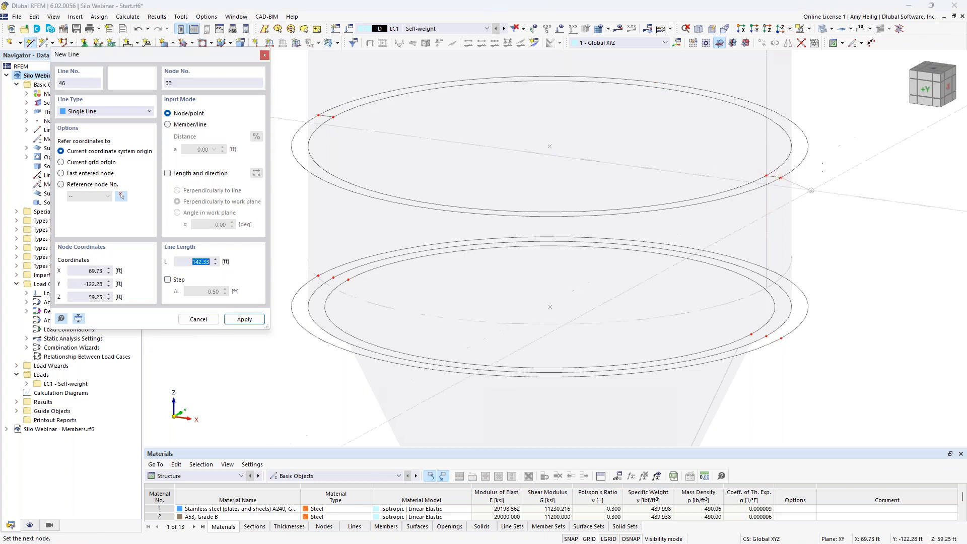
pyautogui.click(766, 176)
# Step: Draw single lines joining the lower ring's three concentric circles at their nodes on both opposite sides, and end the line command
pyautogui.click(348, 279)
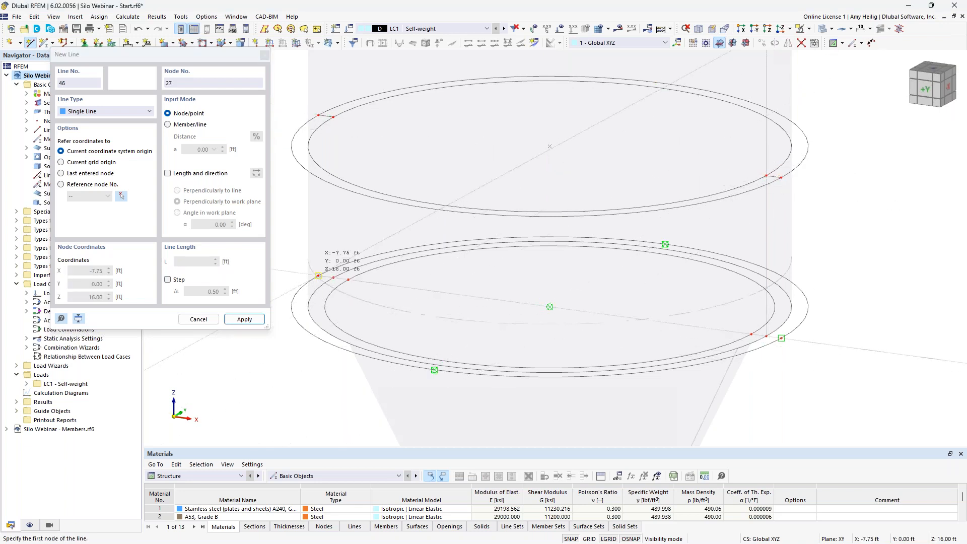
pyautogui.click(348, 279)
pyautogui.rightClick(407, 289)
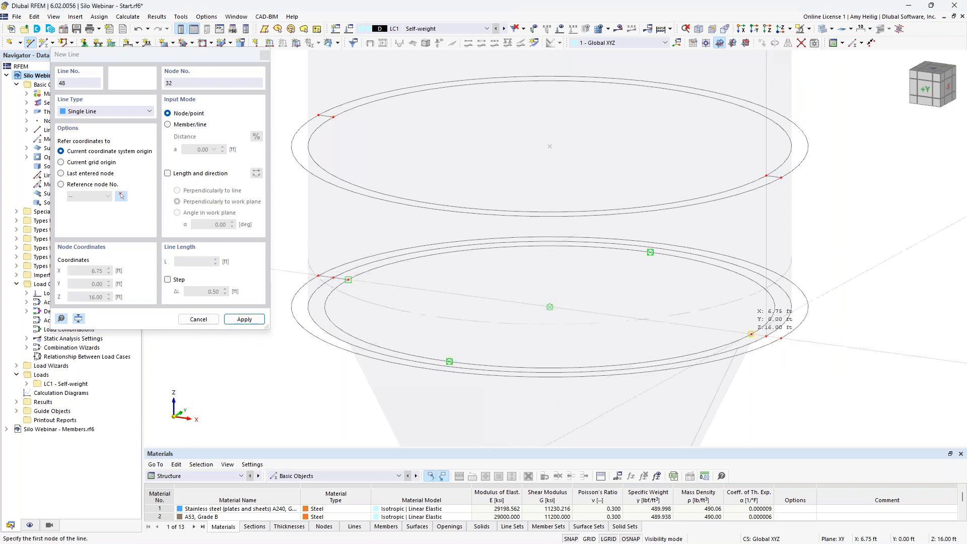
pyautogui.click(781, 338)
pyautogui.click(781, 338)
pyautogui.rightClick(854, 315)
pyautogui.rightClick(853, 315)
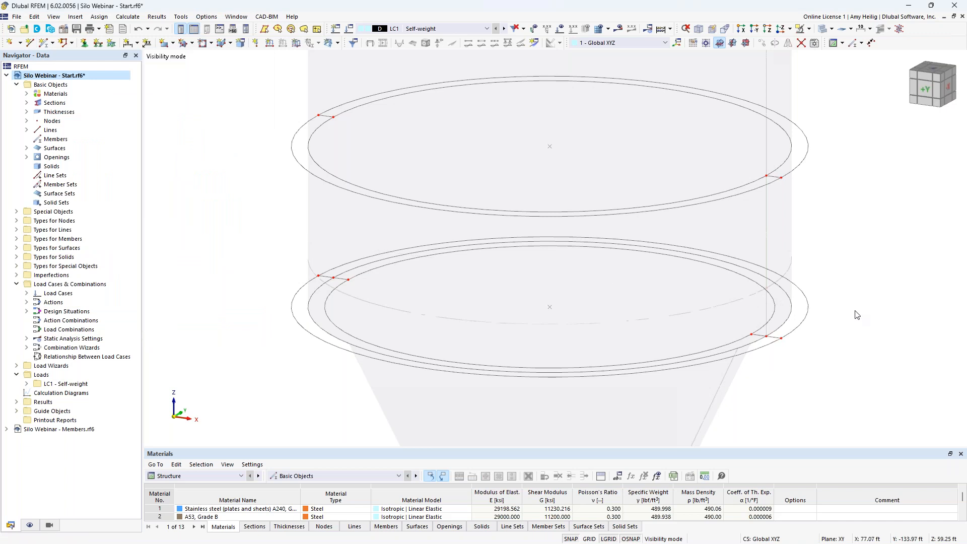
# Step: Set up a new surface by selected boundary lines with Standard stiffness, 0.500 in uniform thickness and material A36
pyautogui.moveTo(328, 390); pyautogui.dragTo(332, 362, button='middle')
pyautogui.scroll(-1, 282, 356)
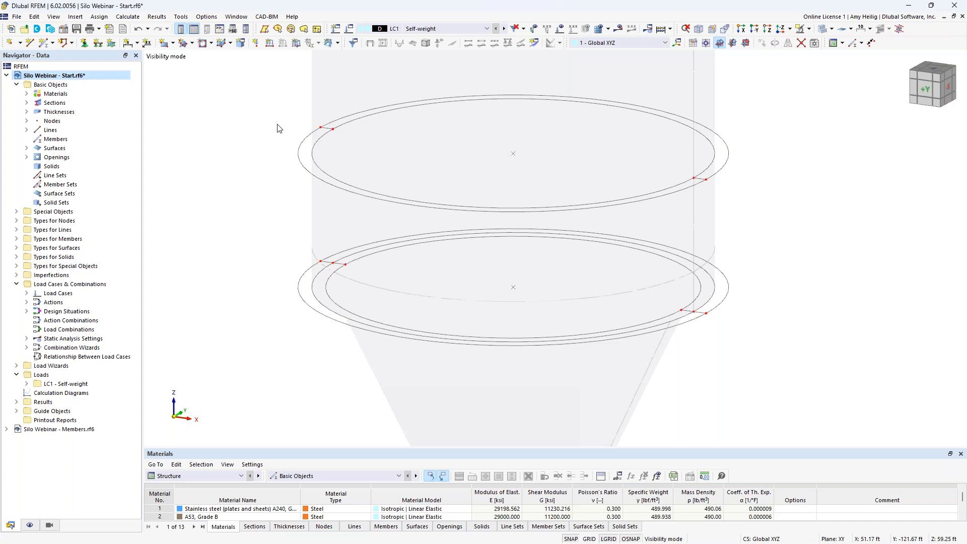
pyautogui.click(192, 44)
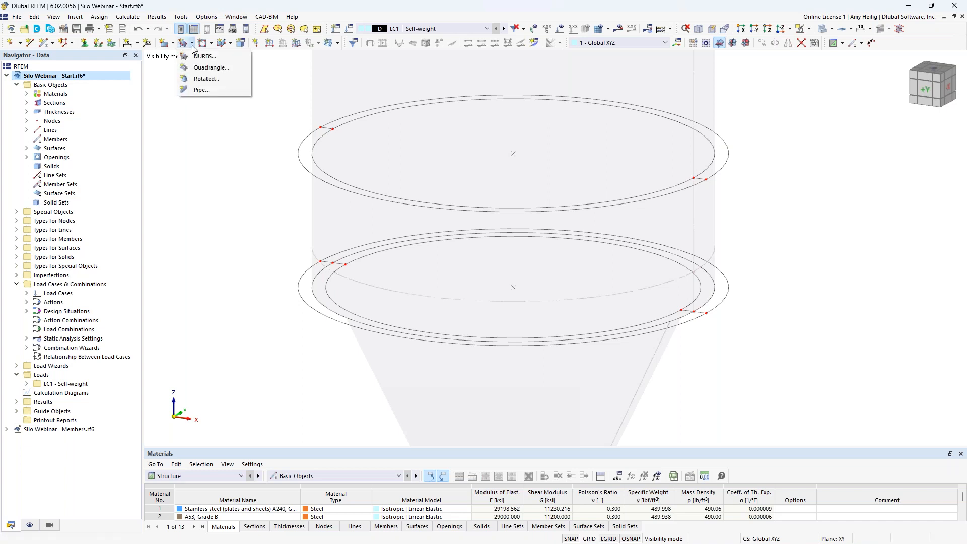
pyautogui.click(173, 43)
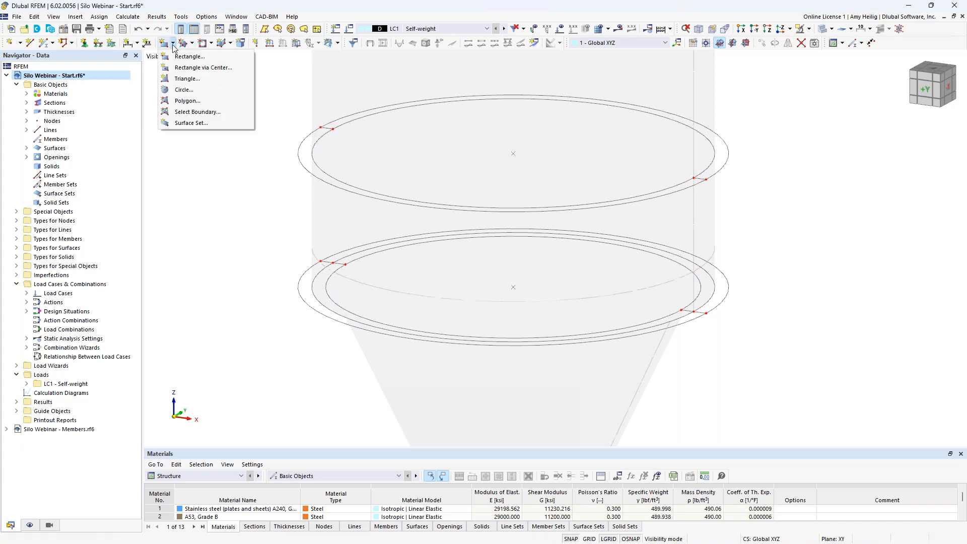
pyautogui.click(185, 112)
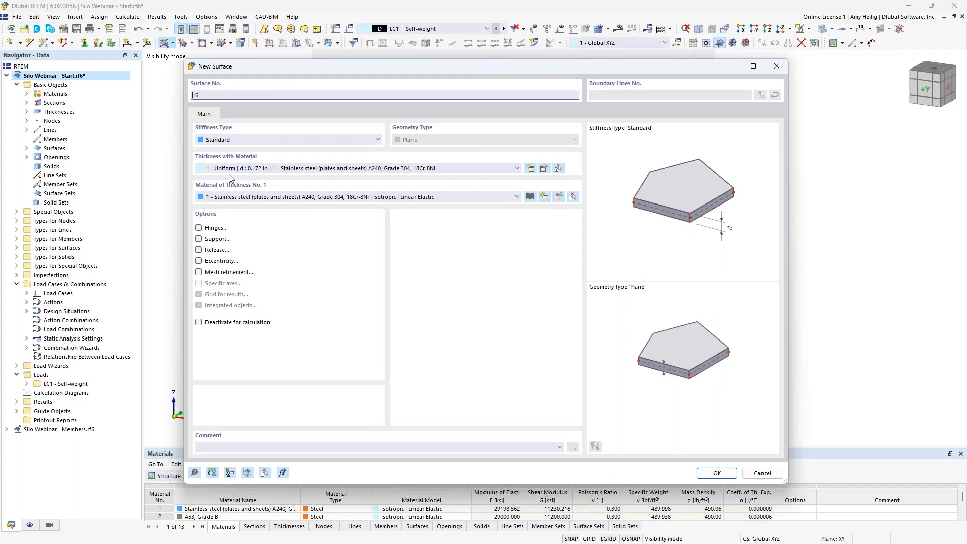
pyautogui.click(267, 172)
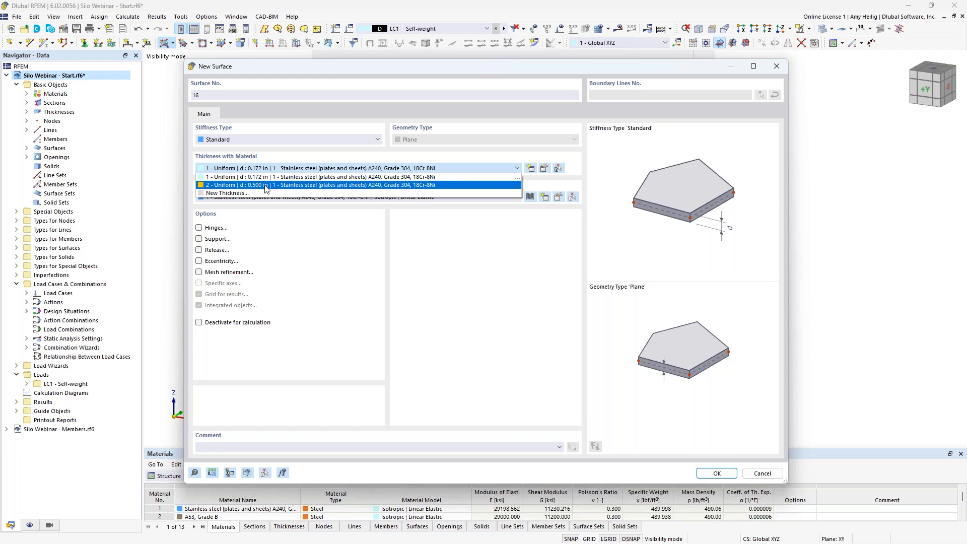
pyautogui.click(266, 185)
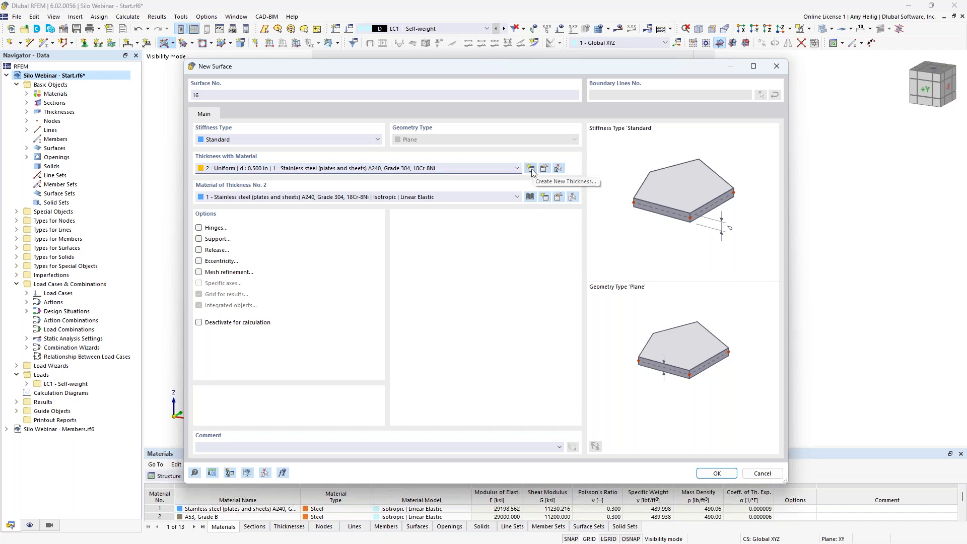
pyautogui.click(268, 198)
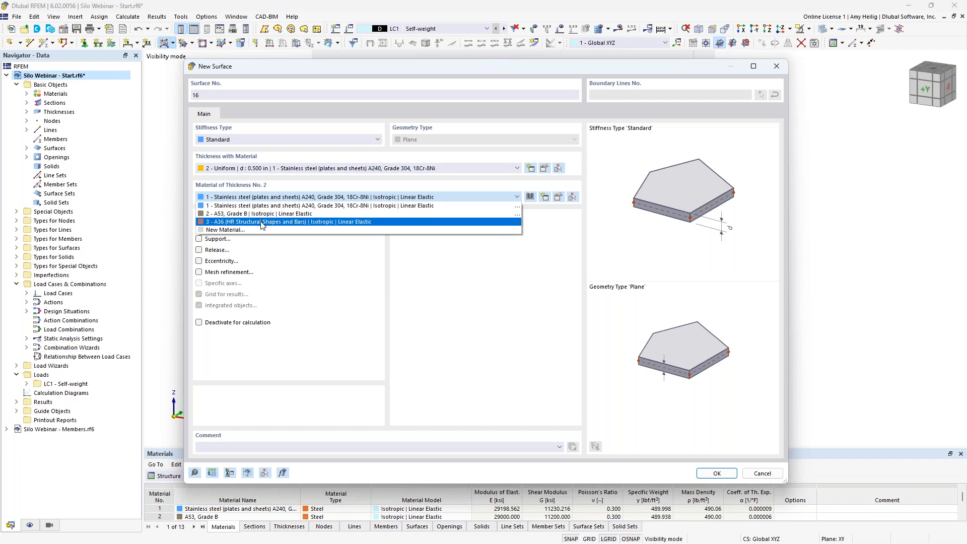
pyautogui.click(262, 222)
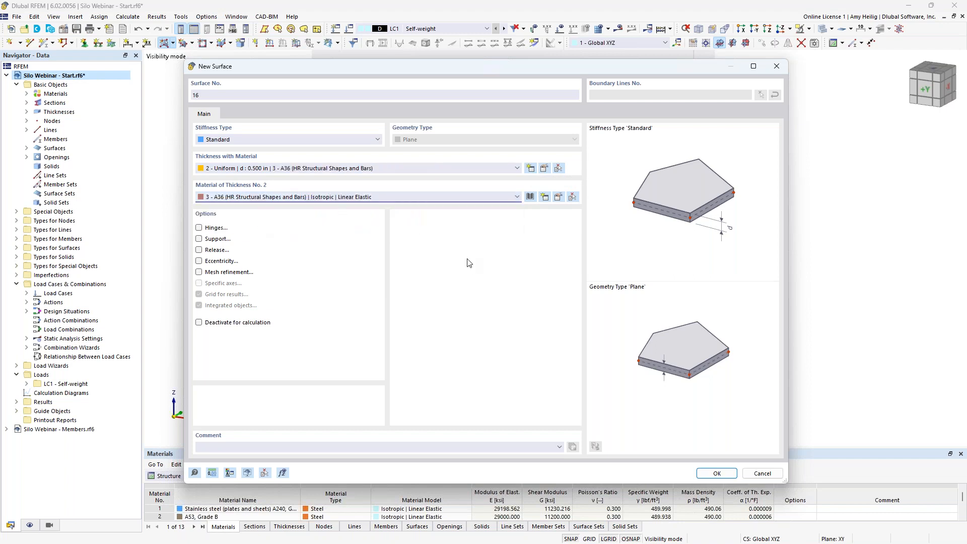
pyautogui.click(714, 475)
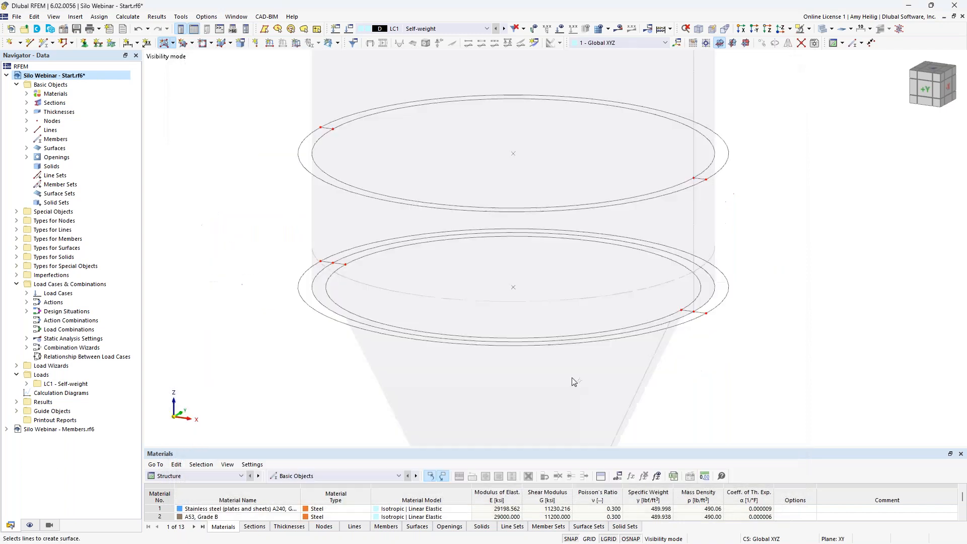
# Step: Create the upper ring's two half-annulus plate surfaces from its inner and outer arcs and the connecting lines
pyautogui.scroll(4, 343, 142)
pyautogui.click(319, 120)
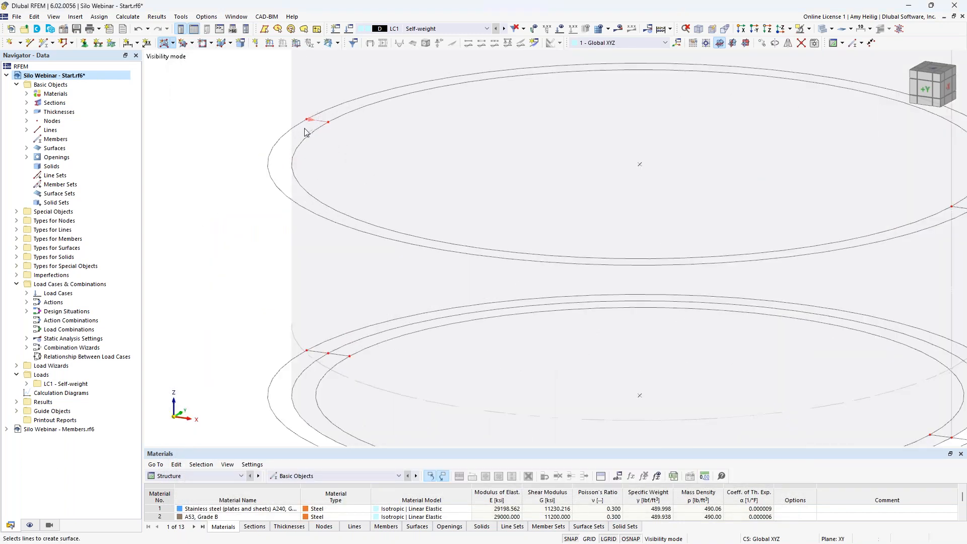
pyautogui.click(297, 125)
pyautogui.click(314, 132)
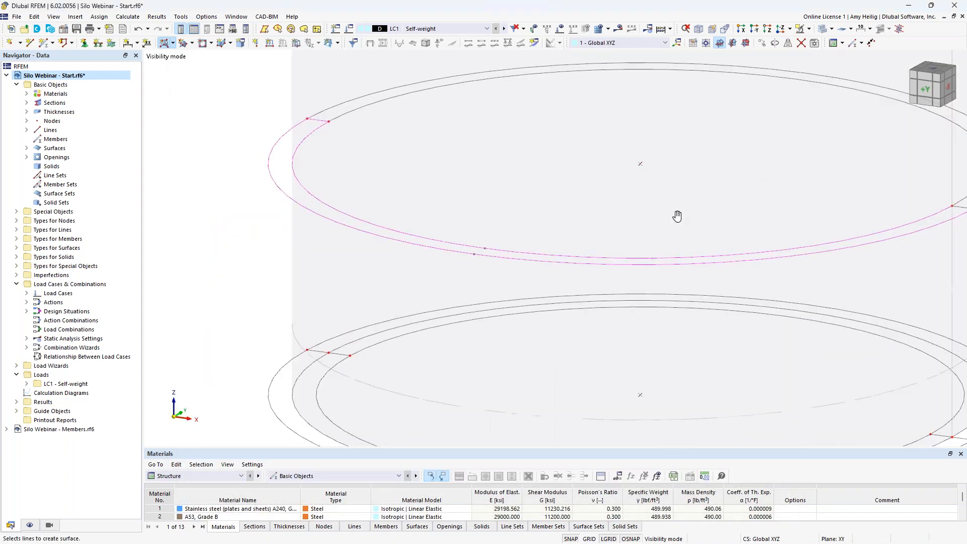
pyautogui.moveTo(680, 221); pyautogui.dragTo(571, 203, button='middle')
pyautogui.click(849, 189)
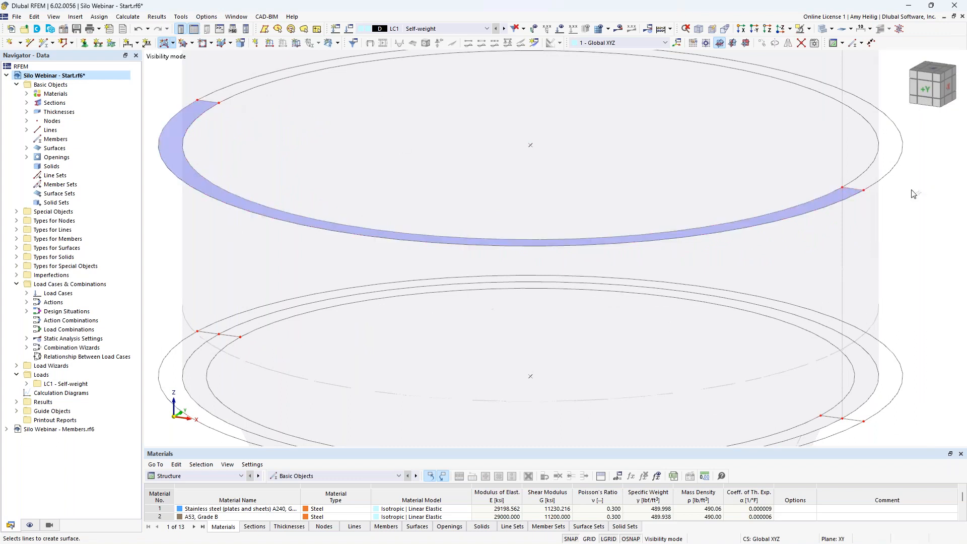
pyautogui.click(212, 101)
pyautogui.click(849, 188)
# Step: Create two half-annulus plate surfaces on the lower ring, spanning its outermost to innermost arcs, and end the surface command
pyautogui.scroll(-2, 669, 196)
pyautogui.moveTo(573, 255); pyautogui.dragTo(531, 211, button='middle')
pyautogui.scroll(1, 328, 261)
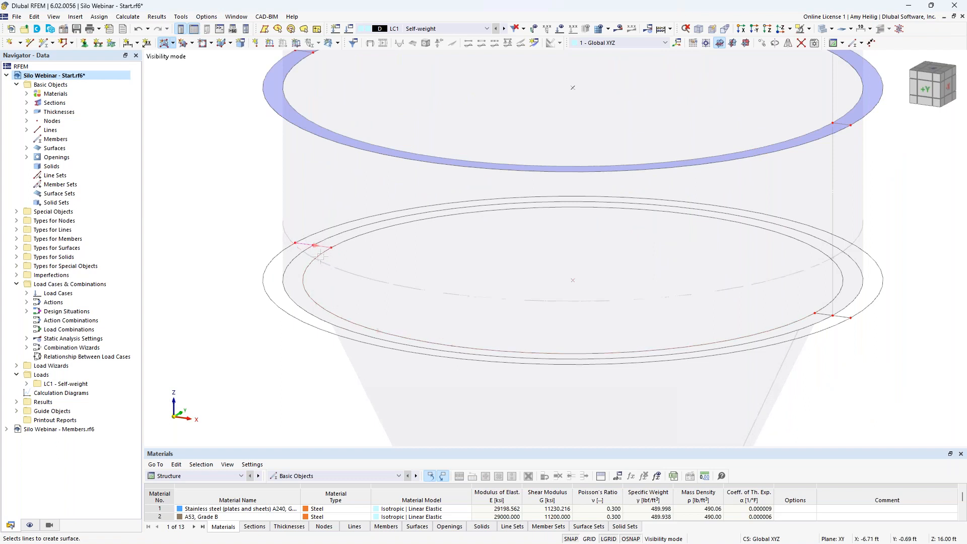
pyautogui.click(277, 255)
pyautogui.click(840, 316)
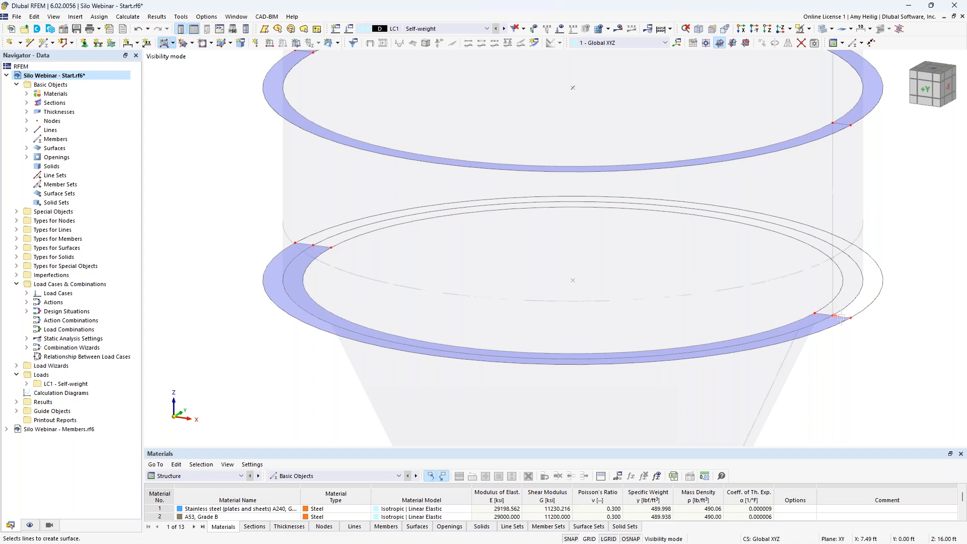
pyautogui.click(828, 302)
pyautogui.click(301, 246)
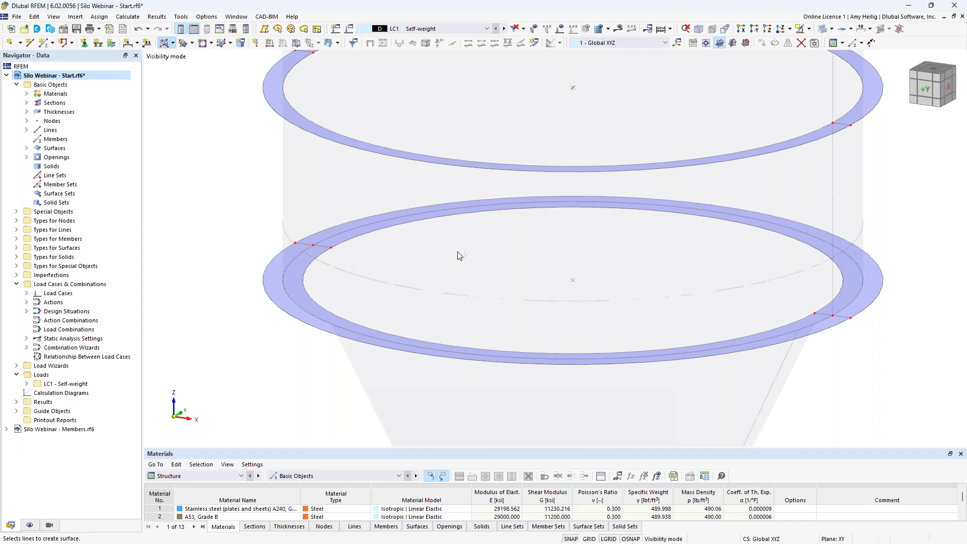
pyautogui.scroll(-2, 436, 272)
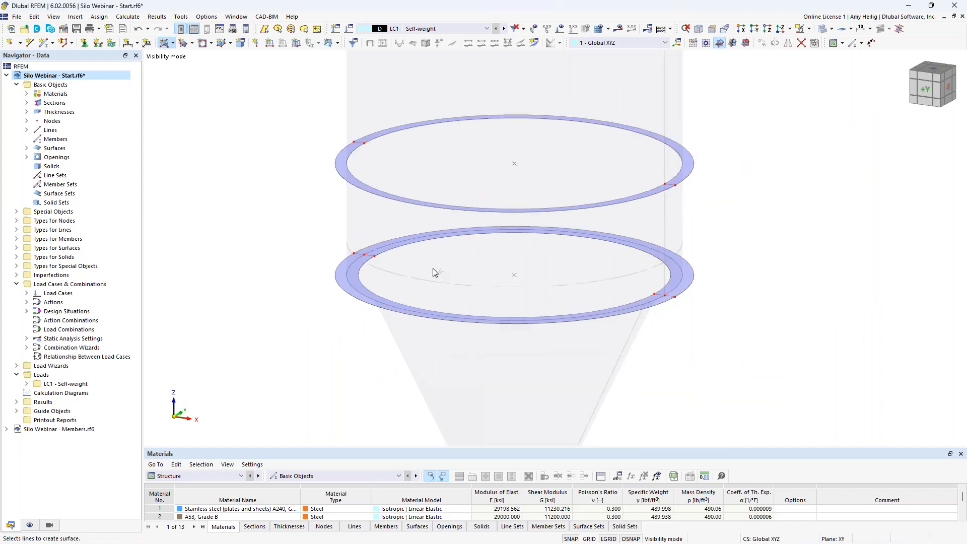
pyautogui.press('Escape')
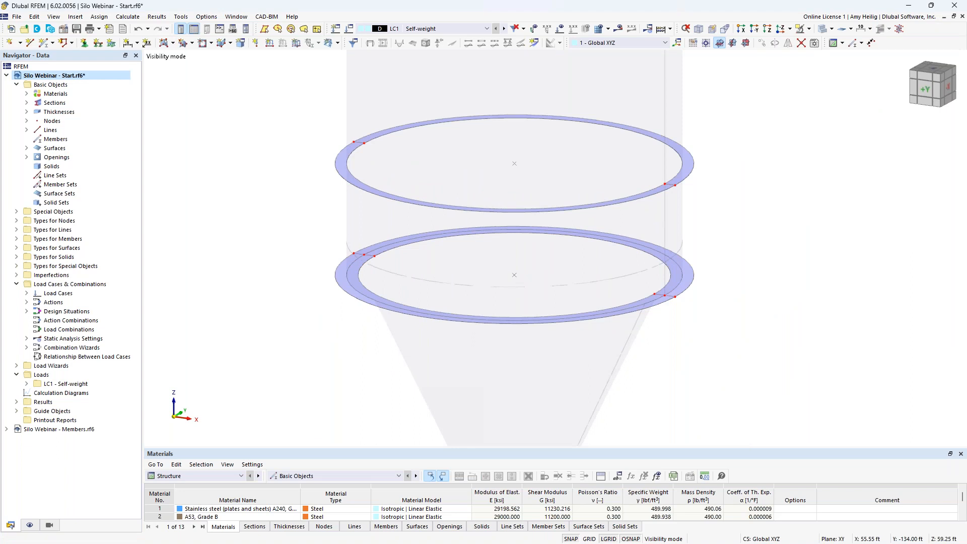
# Step: Examine the available member types and the section settings for a new member without creating one
pyautogui.scroll(-1, 287, 240)
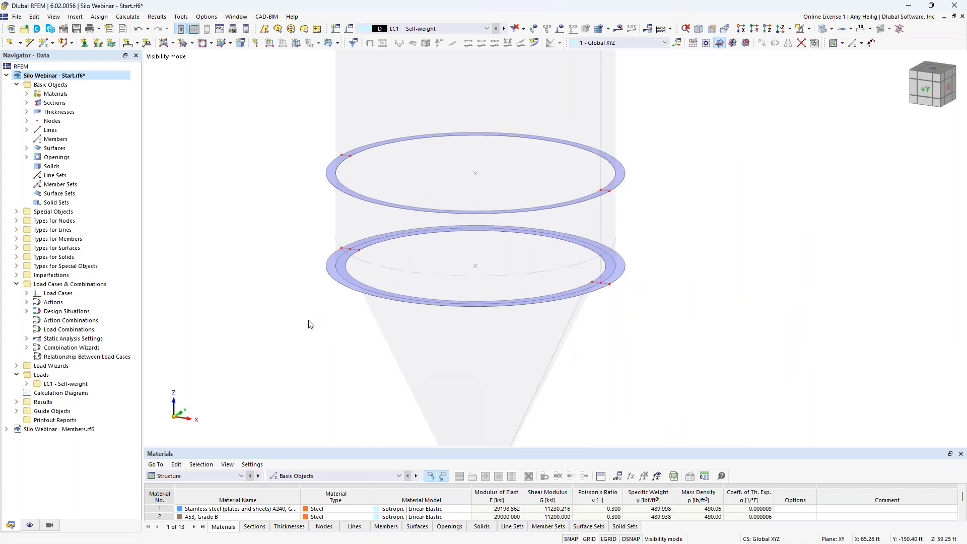
pyautogui.scroll(-1, 311, 327)
pyautogui.moveTo(334, 306); pyautogui.dragTo(383, 247, button='middle')
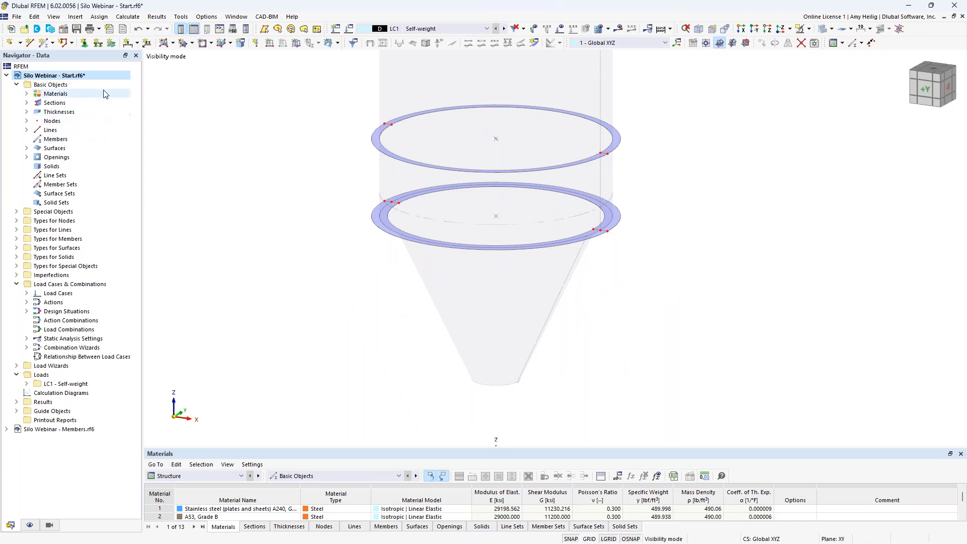
pyautogui.click(44, 44)
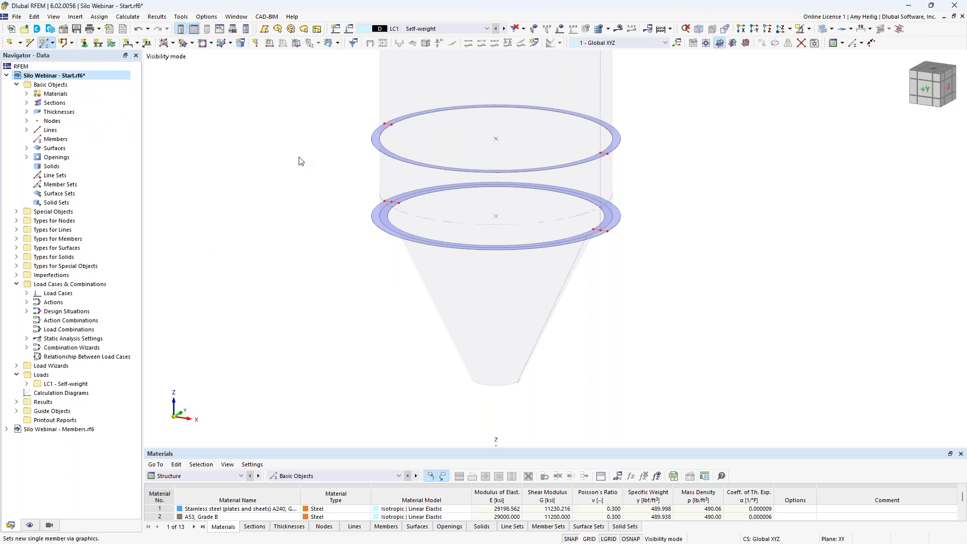
pyautogui.click(256, 143)
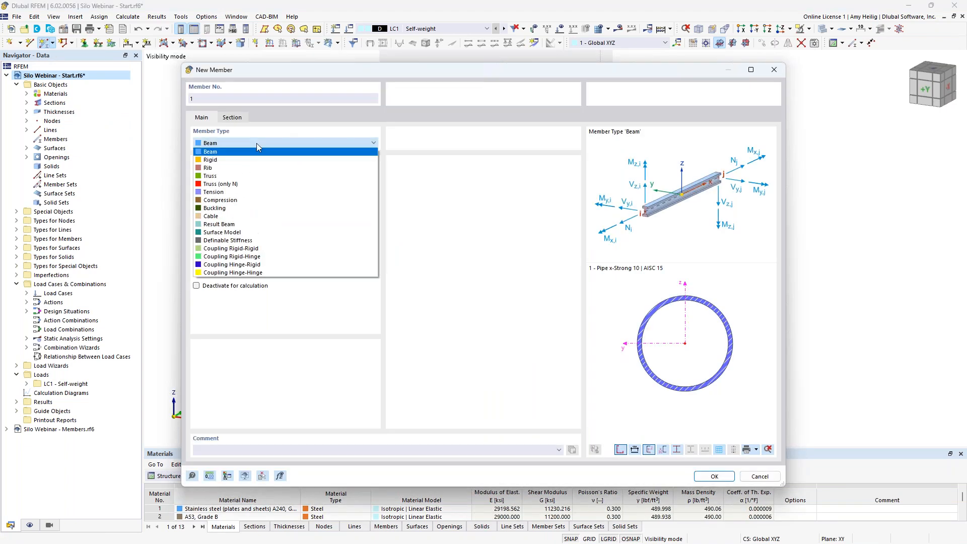
pyautogui.click(256, 143)
pyautogui.click(236, 118)
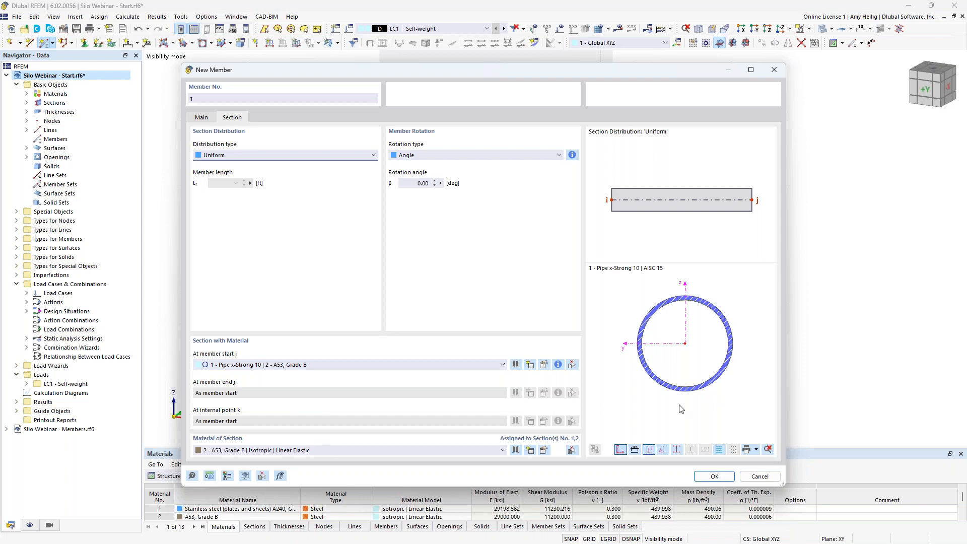
pyautogui.click(755, 479)
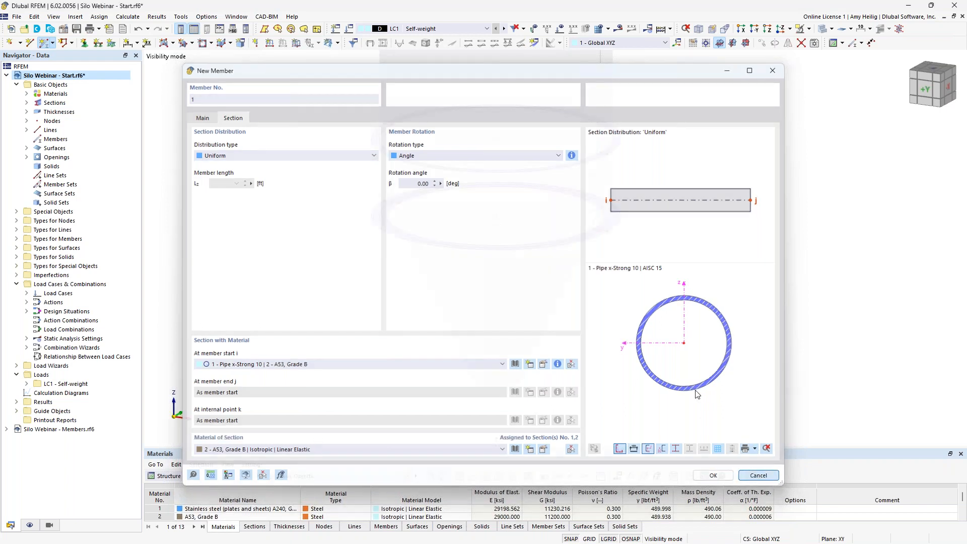
# Step: Switch to the open model Silo Webinar - Members.rf6 to view the silo with its support frame
pyautogui.click(236, 16)
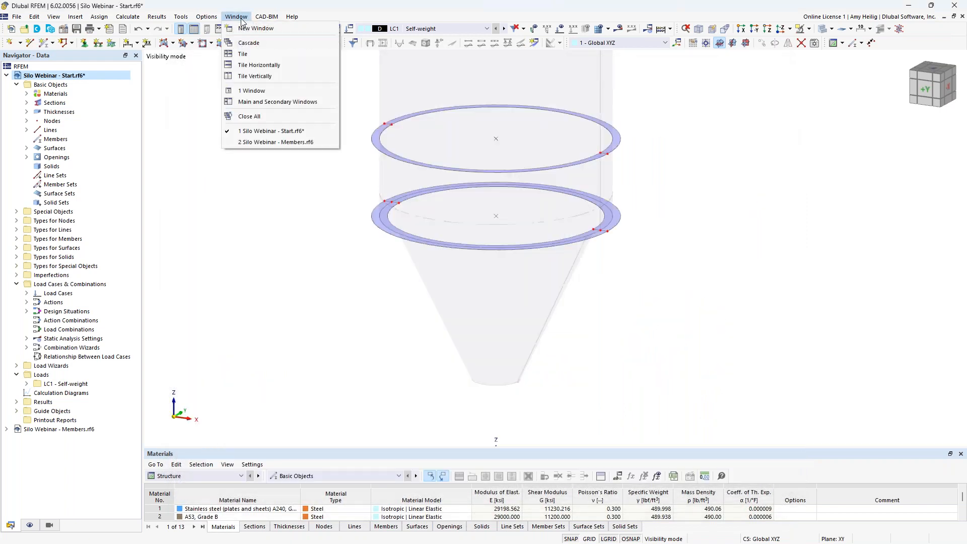
pyautogui.click(262, 142)
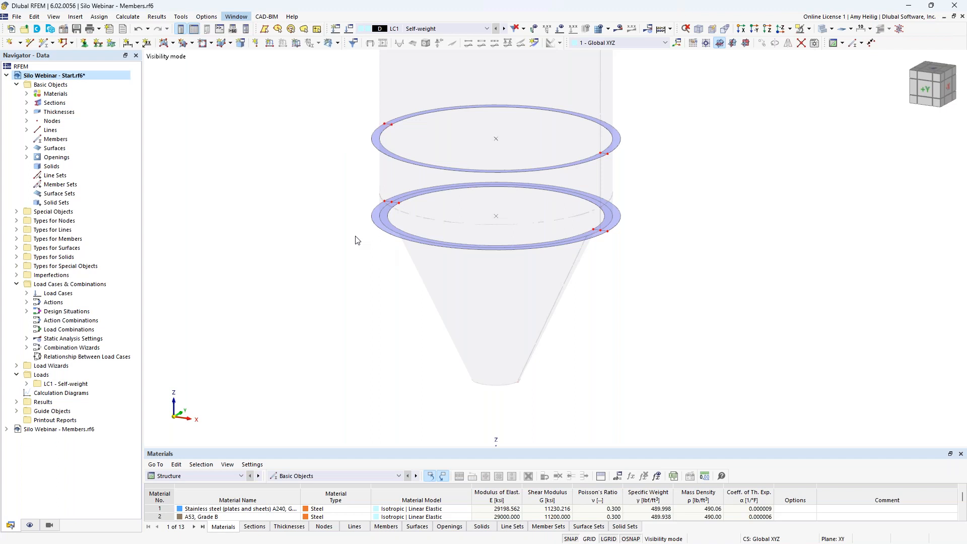
pyautogui.scroll(3, 543, 381)
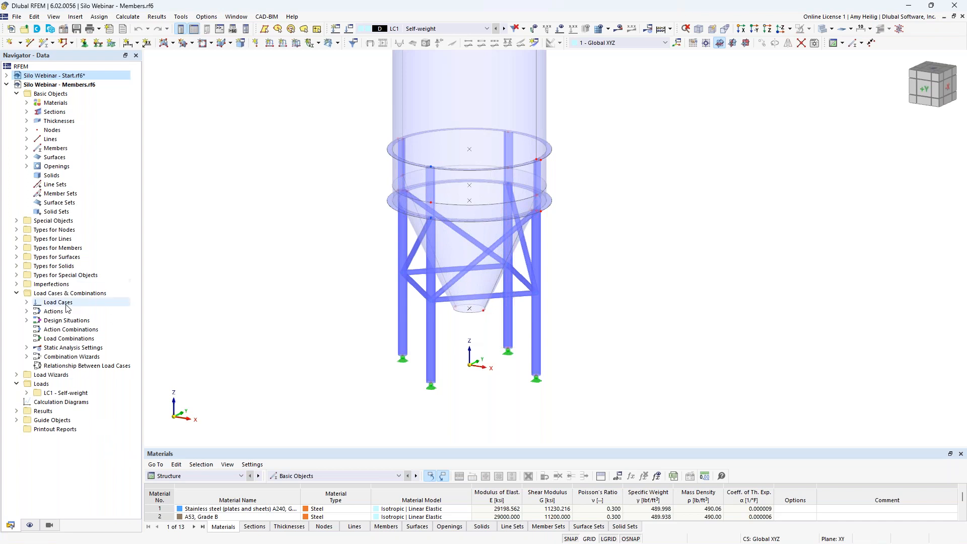
# Step: Colour the rendered members by section to examine which sections the support frame uses
pyautogui.click(30, 525)
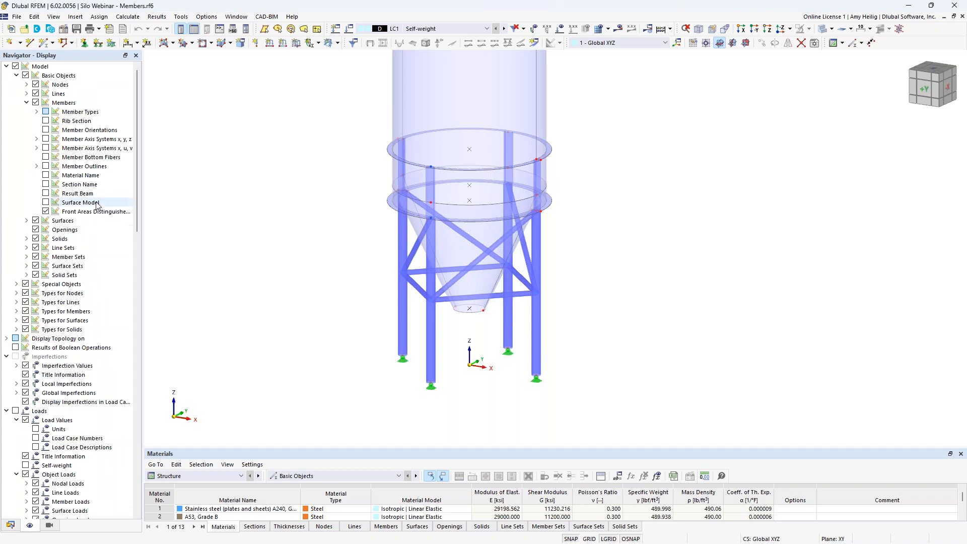
pyautogui.scroll(-20, 96, 204)
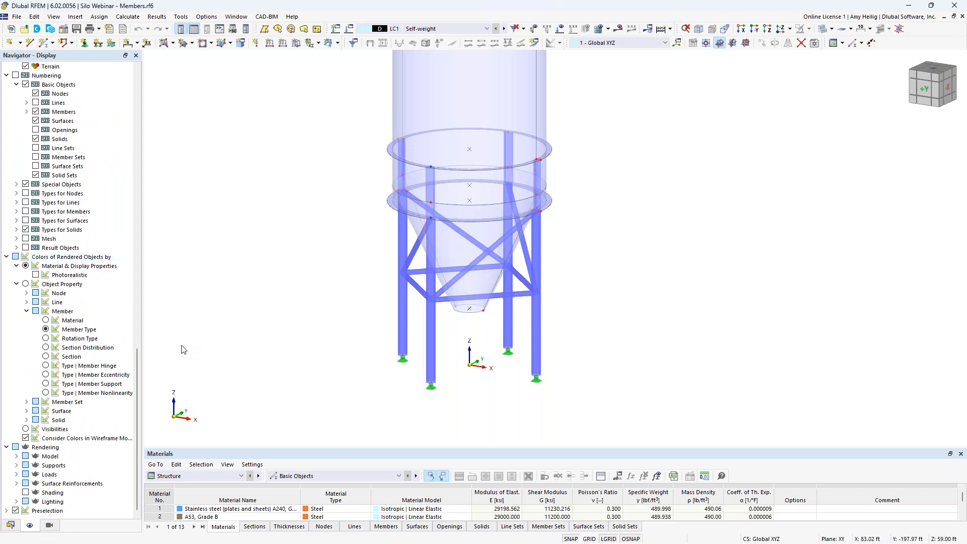
pyautogui.click(46, 357)
pyautogui.scroll(3, 262, 308)
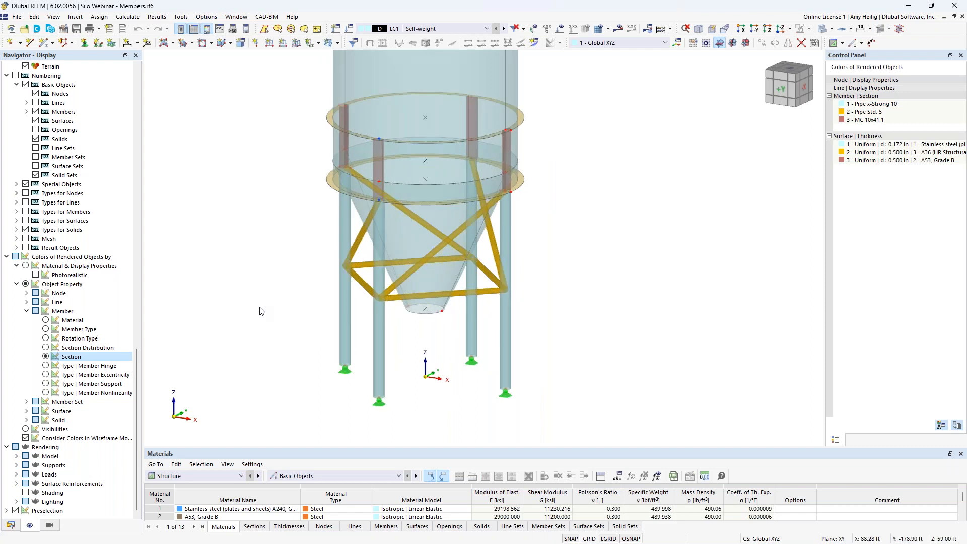
pyautogui.moveTo(263, 300); pyautogui.dragTo(263, 299, button='middle')
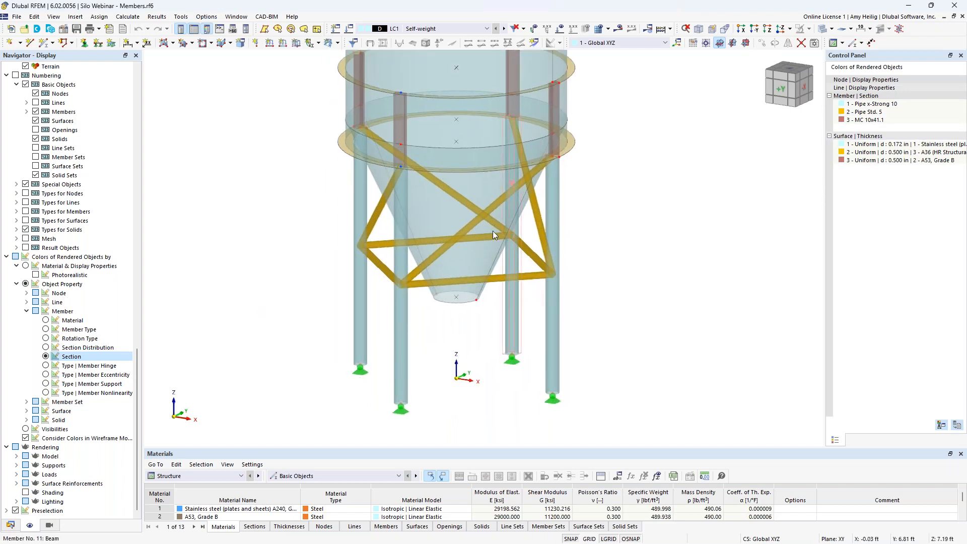
# Step: Check the section and material of the +X side column without changing them, and inspect the short members between the two ring plates
pyautogui.doubleClick(552, 316)
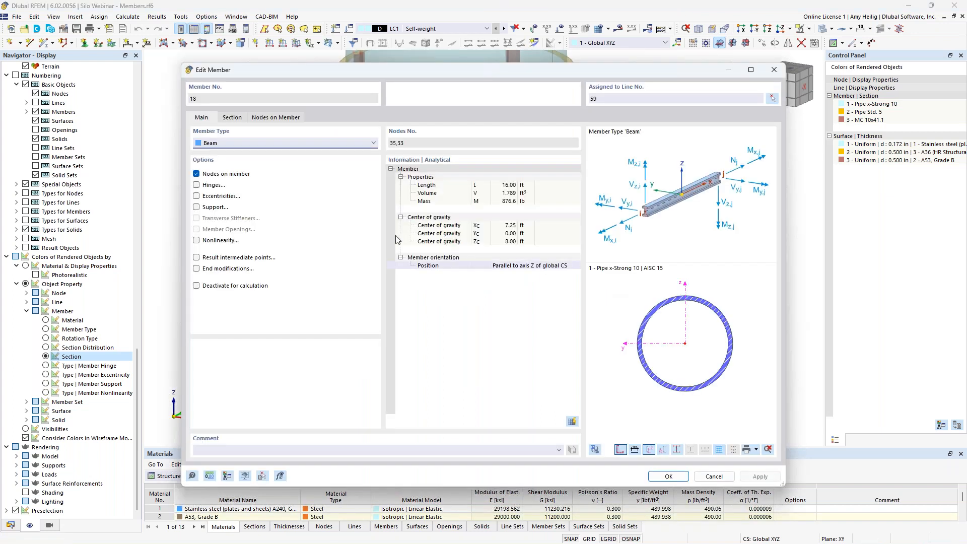
pyautogui.click(232, 117)
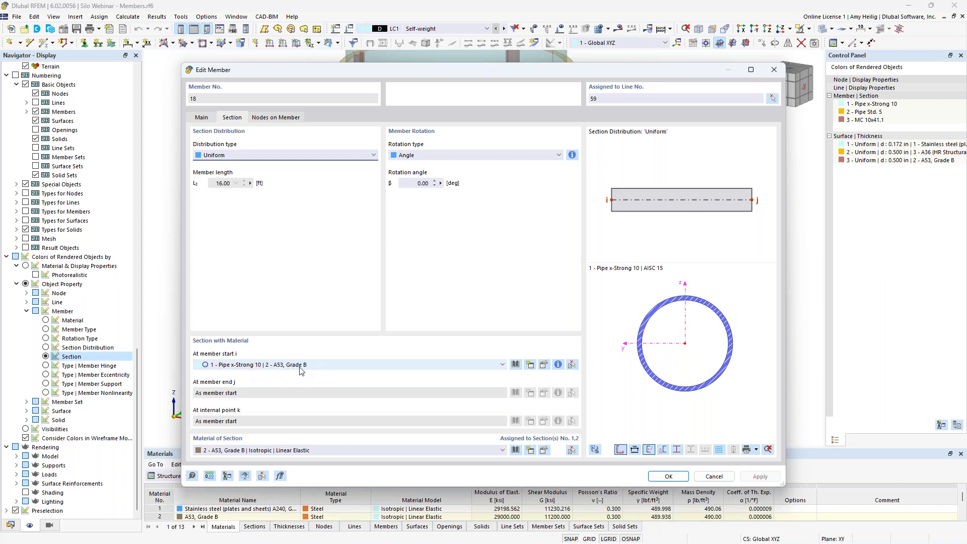
pyautogui.click(715, 476)
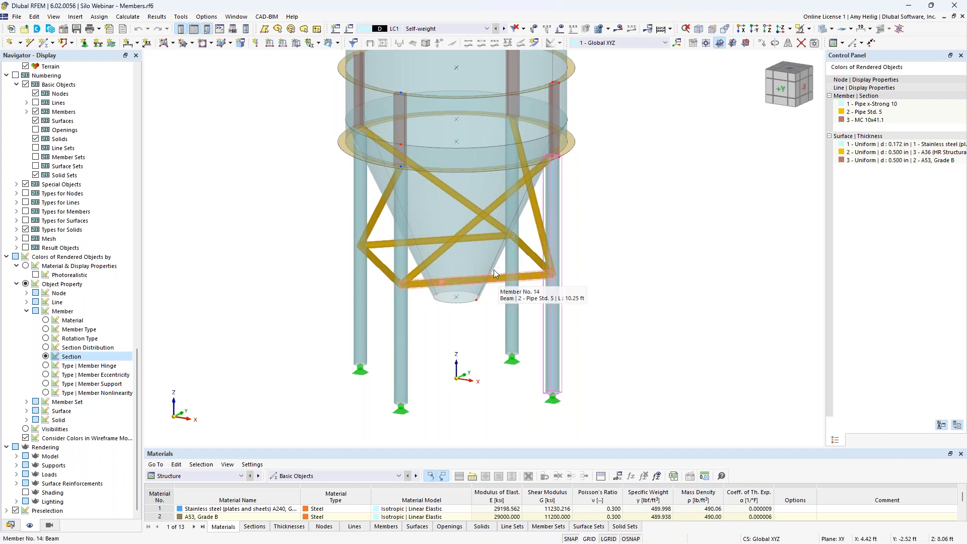
pyautogui.moveTo(554, 112); pyautogui.dragTo(627, 208, button='middle')
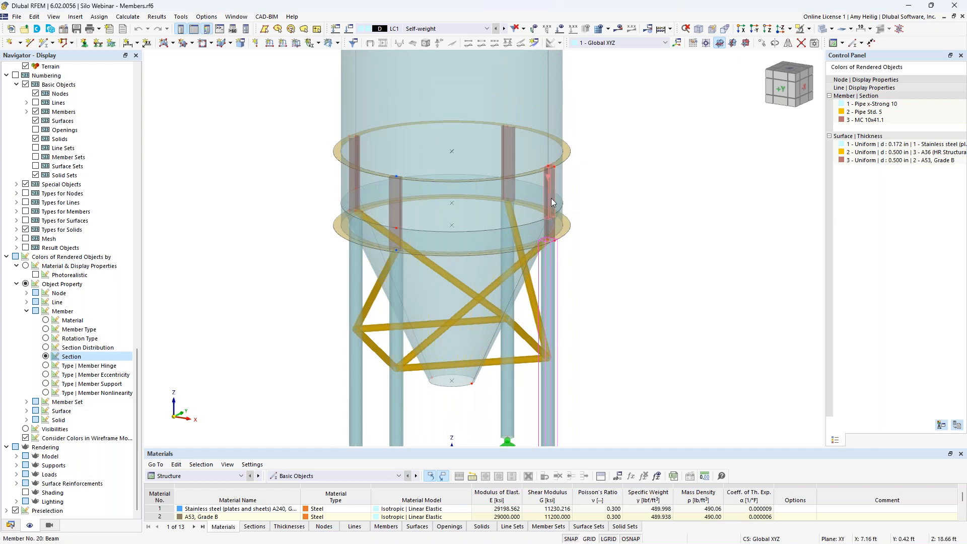
pyautogui.scroll(3, 551, 198)
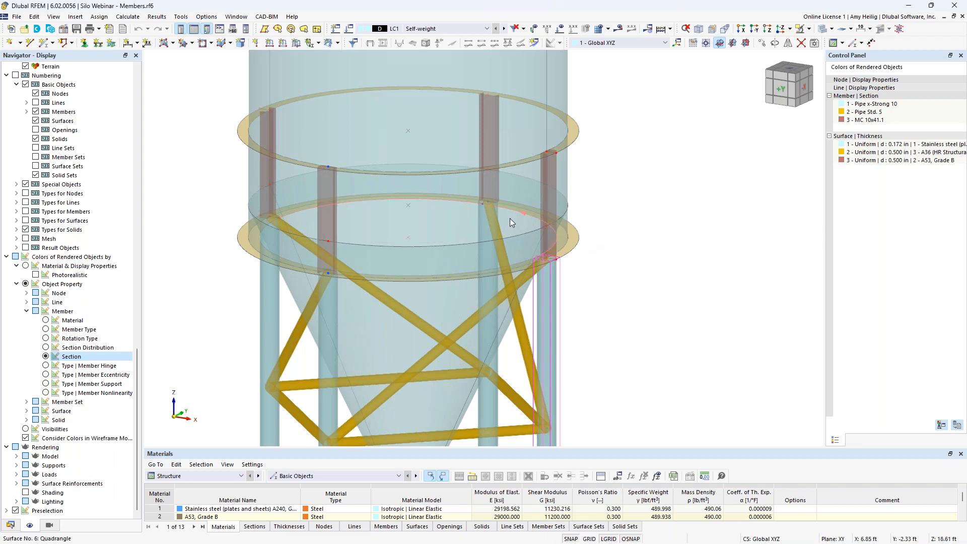
pyautogui.scroll(-4, 579, 262)
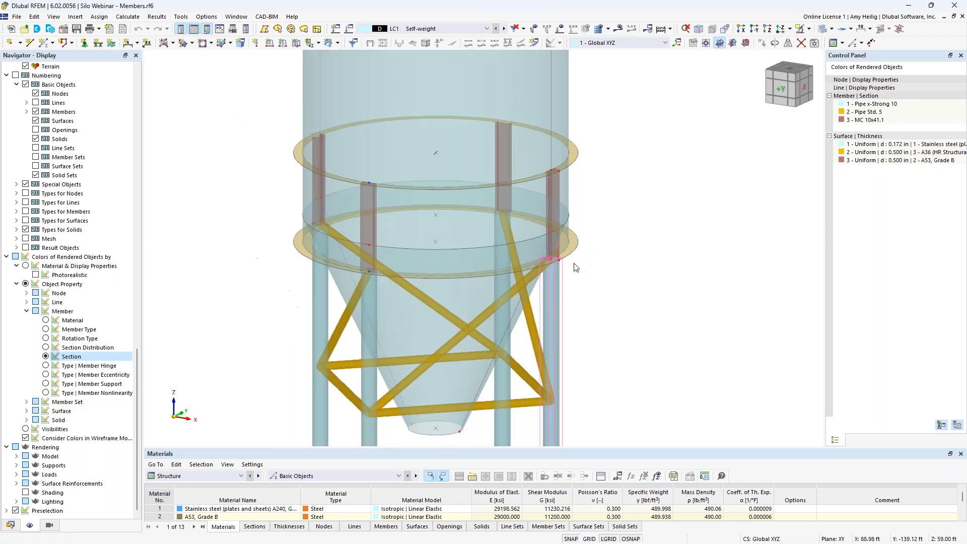
pyautogui.moveTo(621, 298); pyautogui.dragTo(617, 289, button='middle')
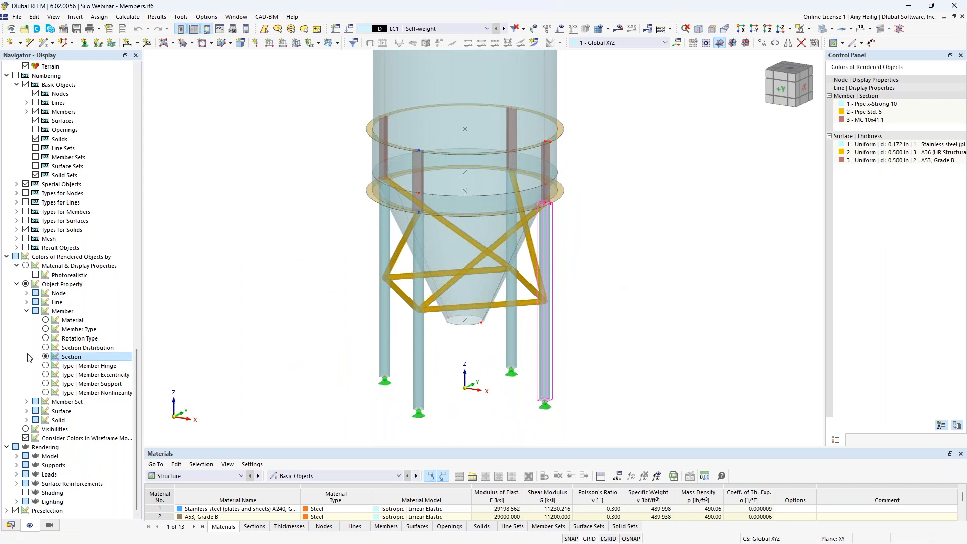
# Step: Colour the rendered members by member type and review the +X side column's member type options, leaving it as Beam
pyautogui.click(46, 329)
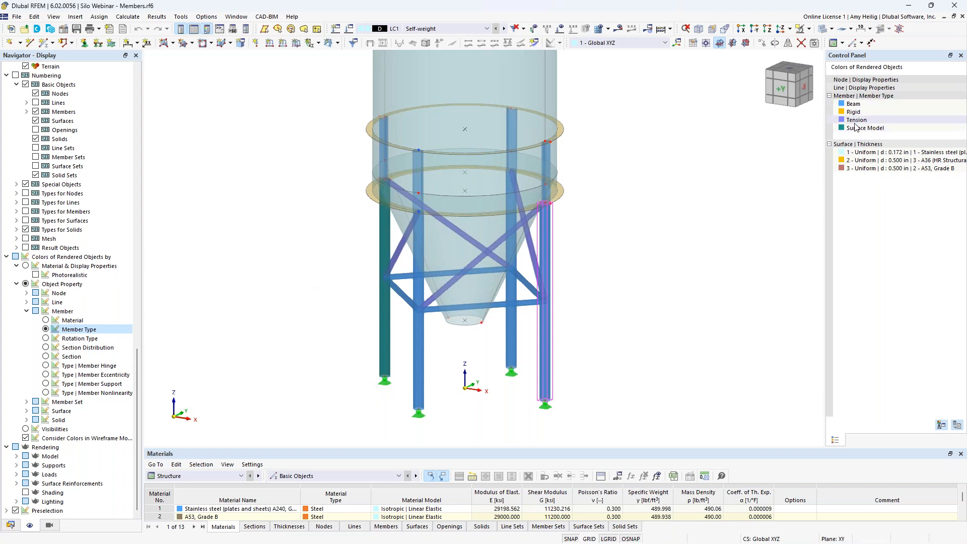
pyautogui.doubleClick(543, 346)
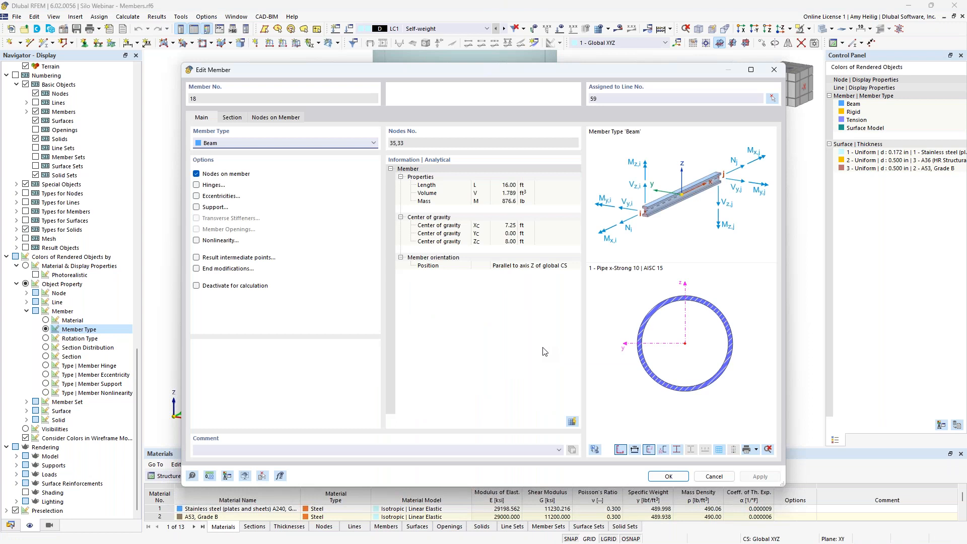
pyautogui.click(230, 145)
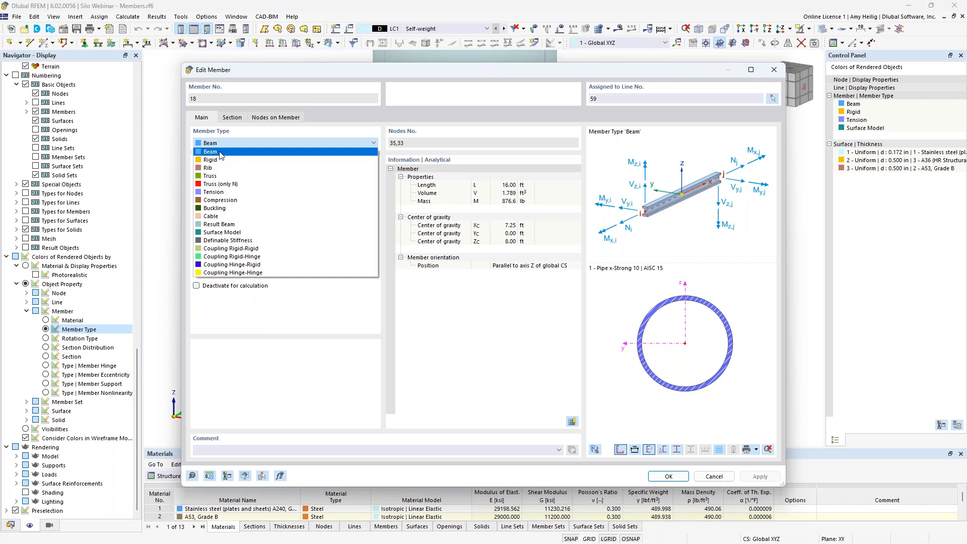
pyautogui.click(224, 154)
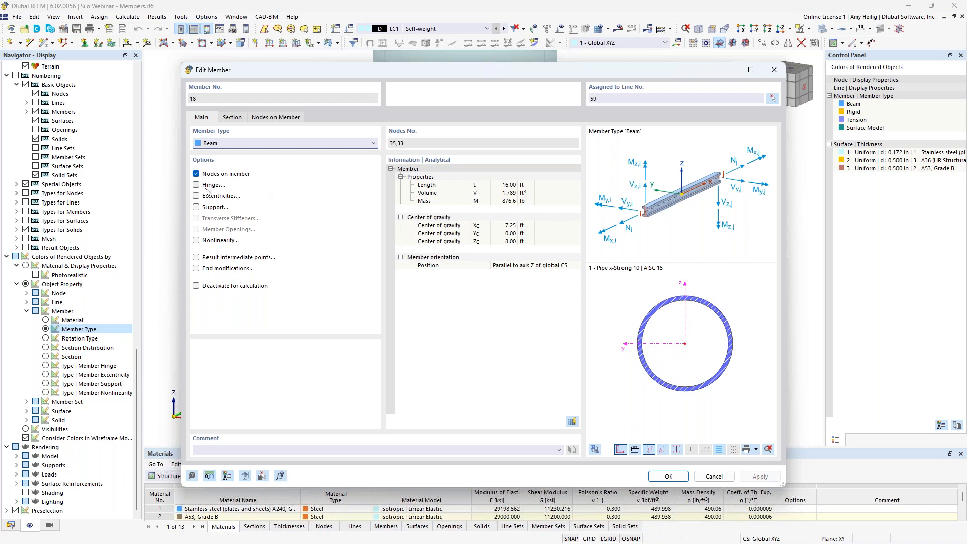
pyautogui.click(713, 477)
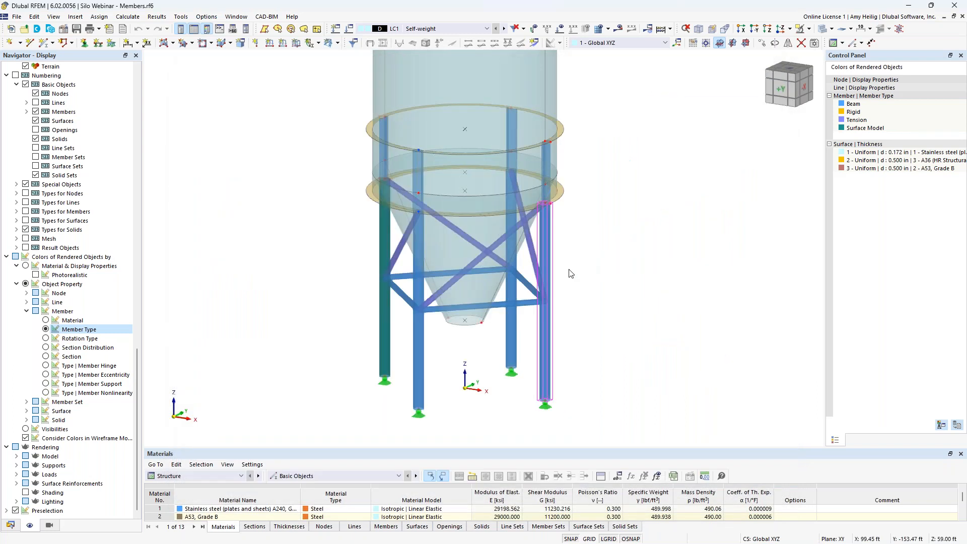
# Step: Review the member type options of the front diagonal brace, keep it as Tension, and close its settings without changes
pyautogui.scroll(1, 499, 313)
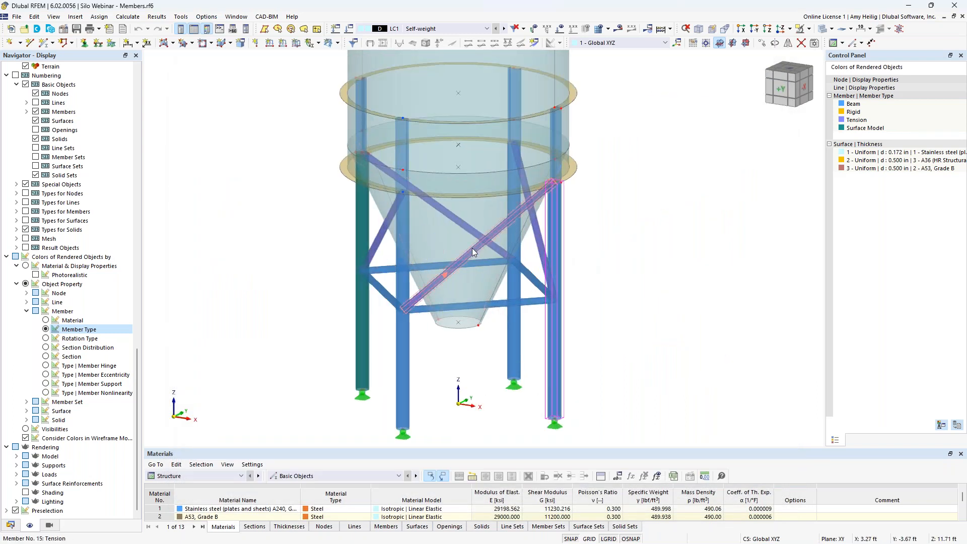
pyautogui.moveTo(472, 249)
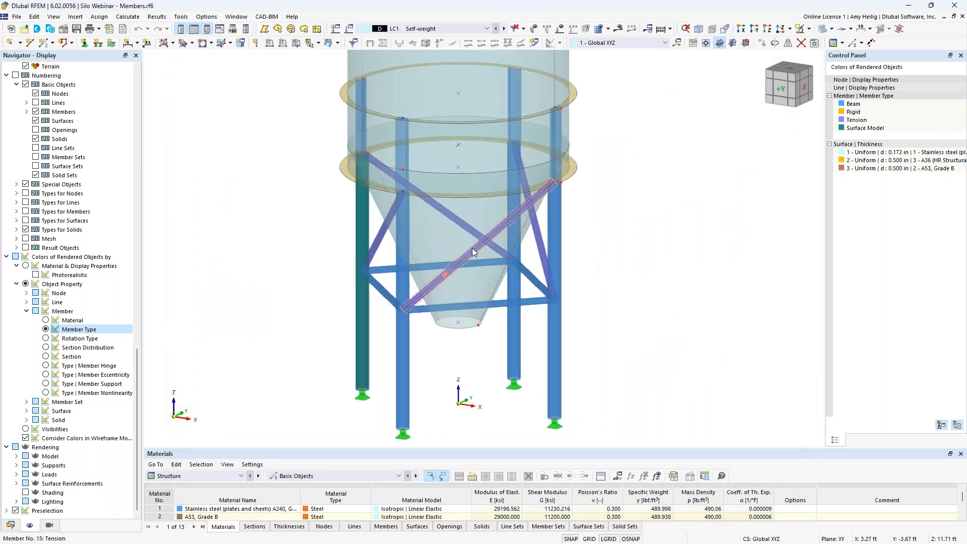
pyautogui.doubleClick(472, 249)
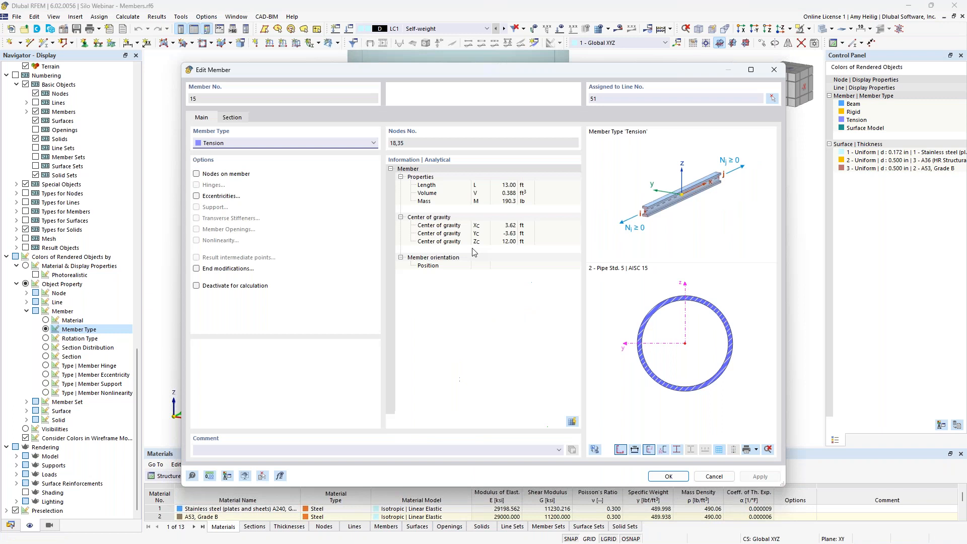
pyautogui.click(271, 145)
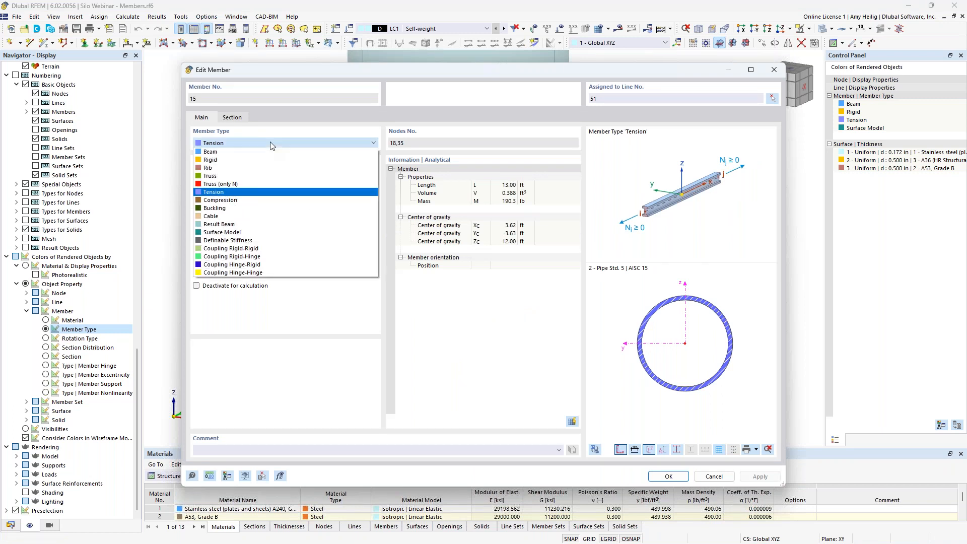
pyautogui.click(265, 192)
pyautogui.click(714, 476)
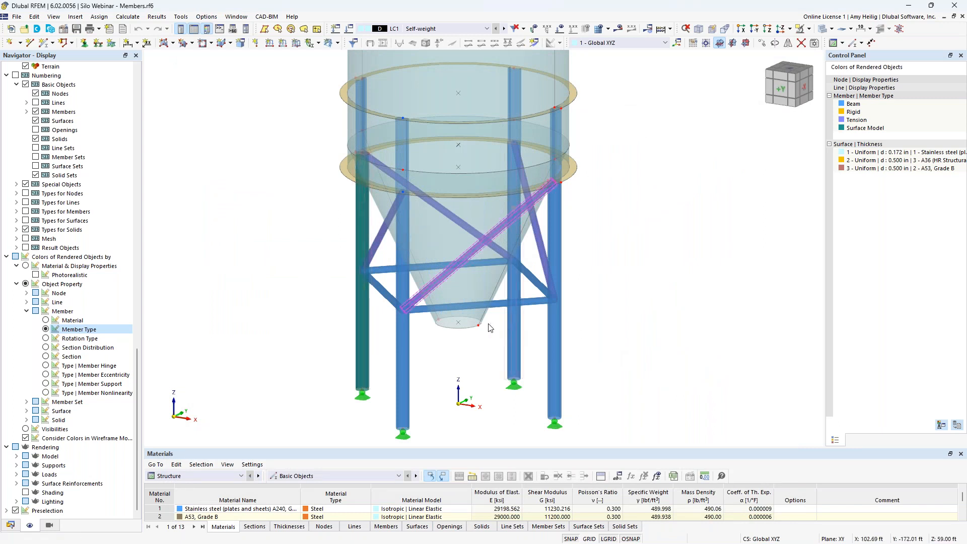
# Step: Review the Surface Model member type and the section settings of the -X side column without changing them
pyautogui.doubleClick(363, 330)
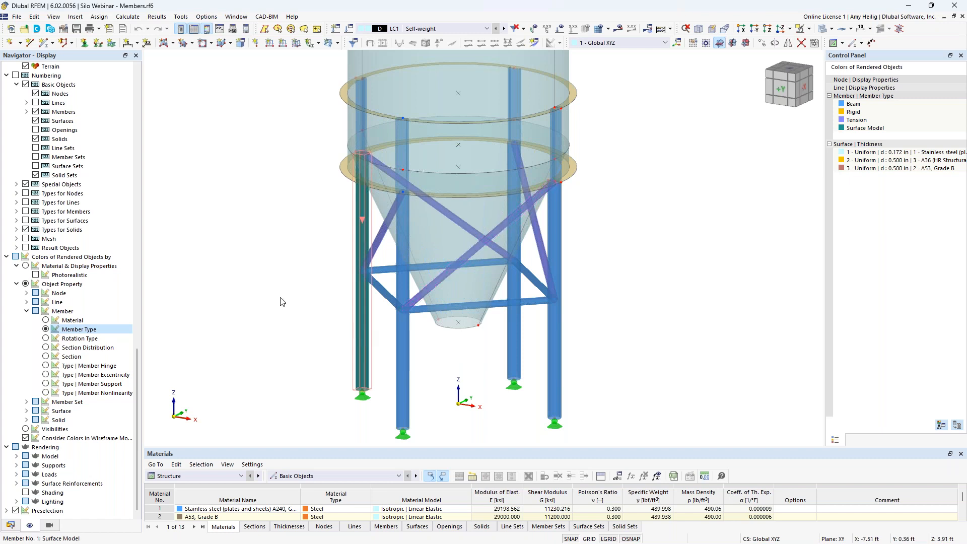
pyautogui.click(265, 144)
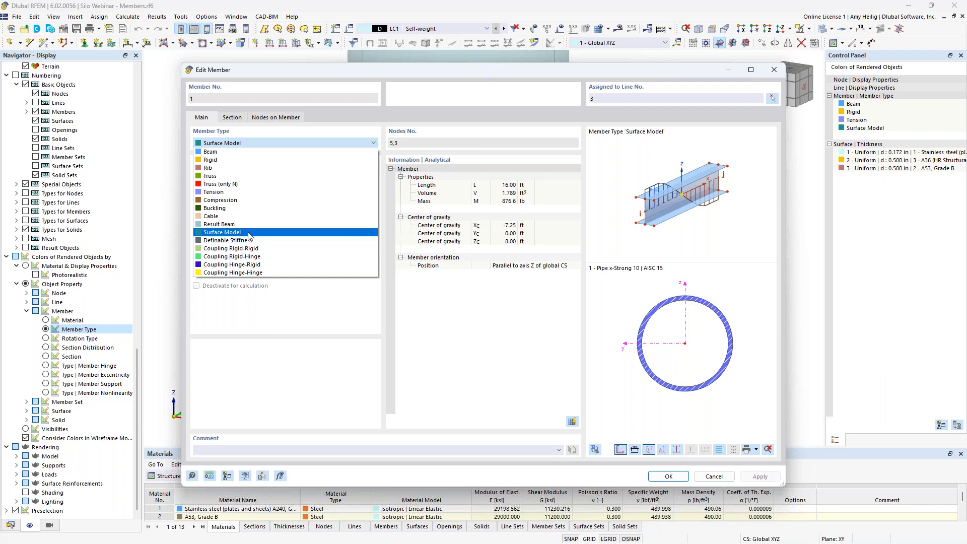
pyautogui.click(240, 142)
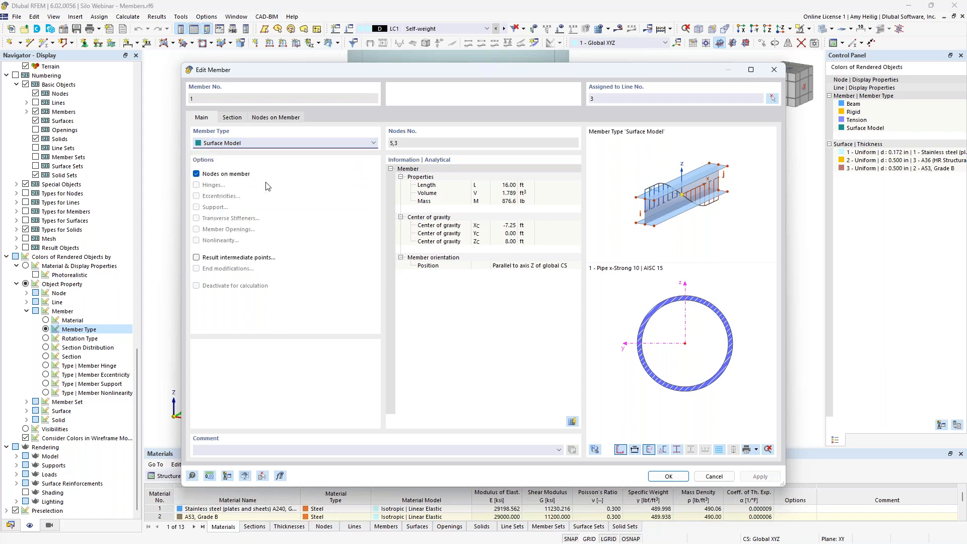
pyautogui.click(232, 118)
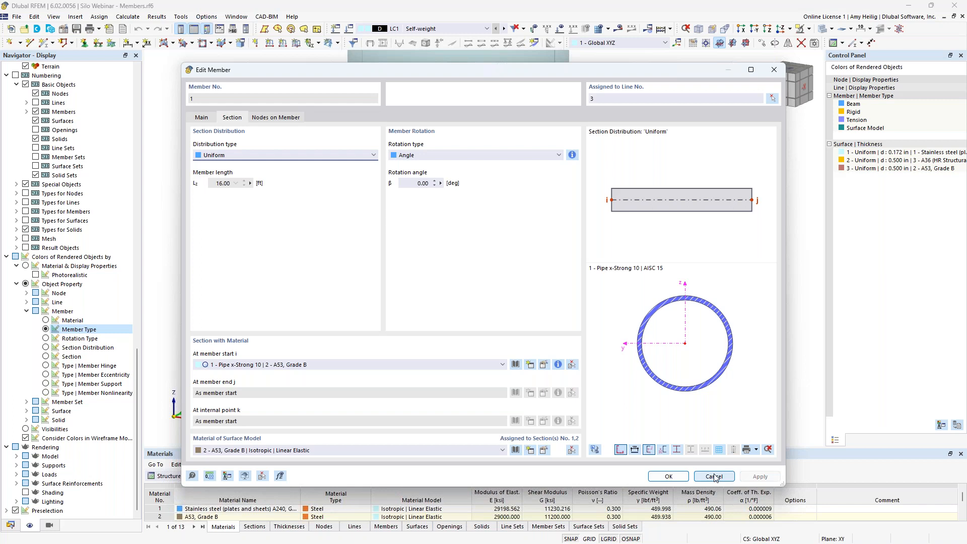
pyautogui.click(204, 118)
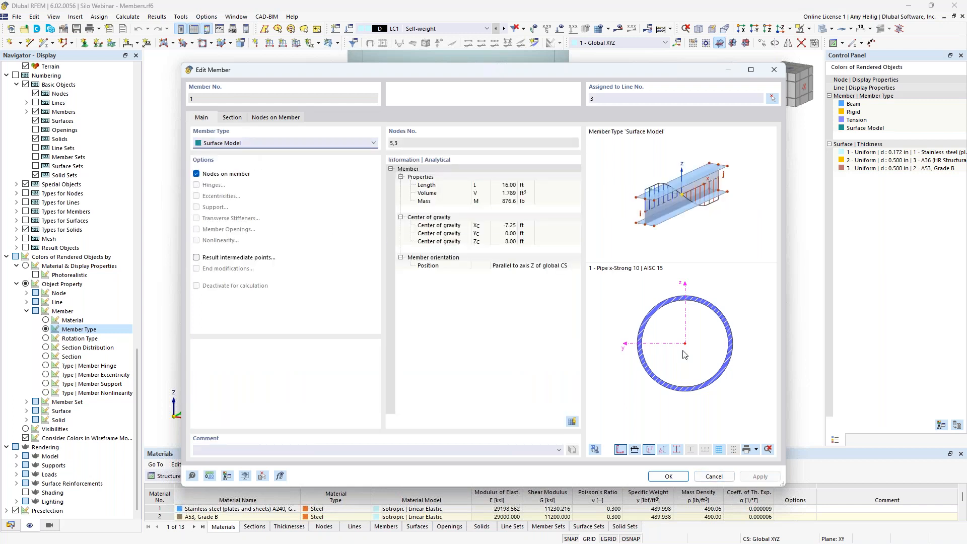
pyautogui.click(714, 477)
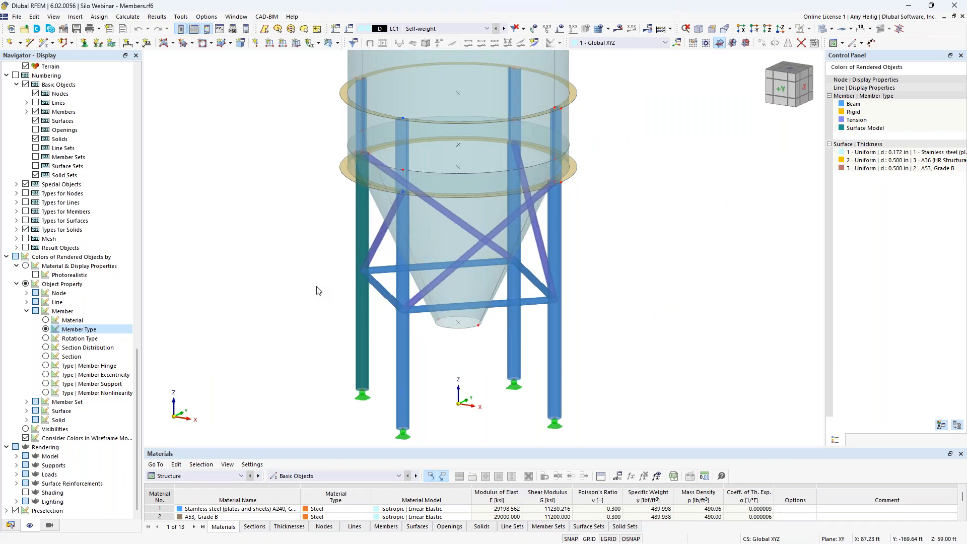
# Step: Activate visibility mode for surfaces by material, isolating those made of material 1, stainless steel, and view the full silo
pyautogui.moveTo(383, 396); pyautogui.dragTo(382, 331, button='middle')
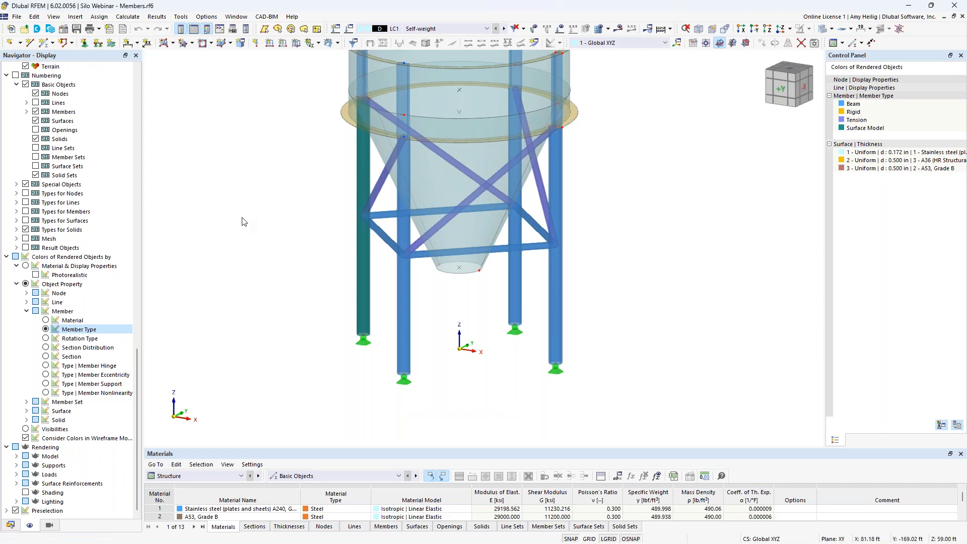
pyautogui.scroll(-1, 267, 265)
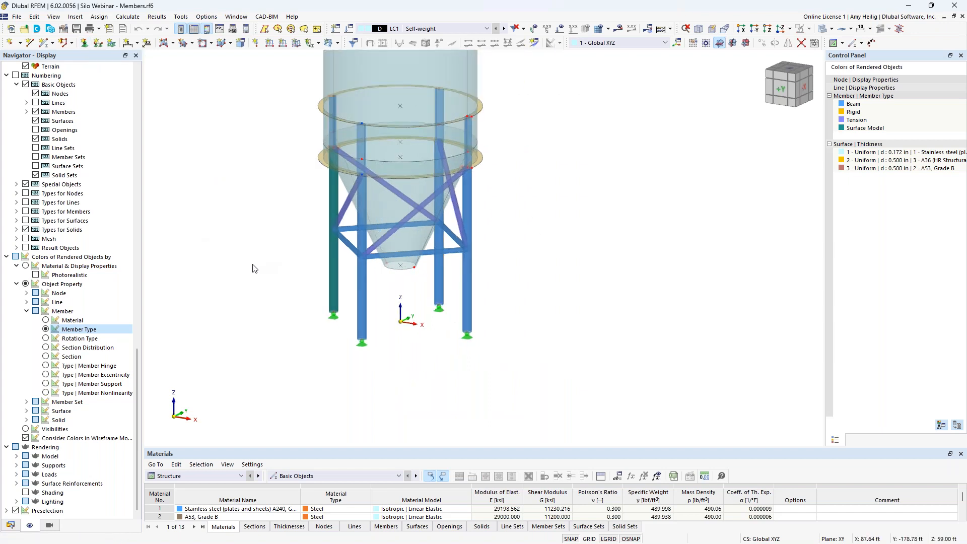
pyautogui.moveTo(244, 244); pyautogui.dragTo(313, 307, button='middle')
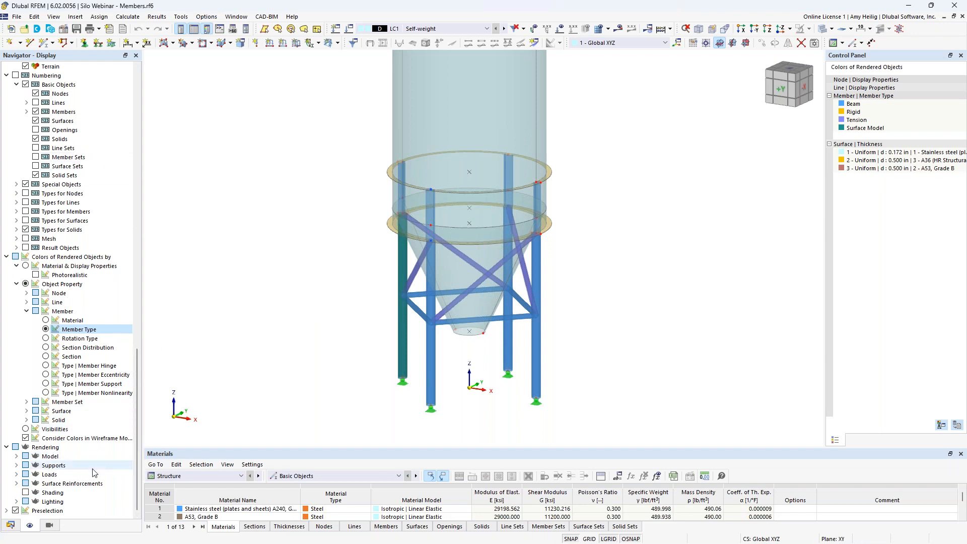
pyautogui.click(50, 525)
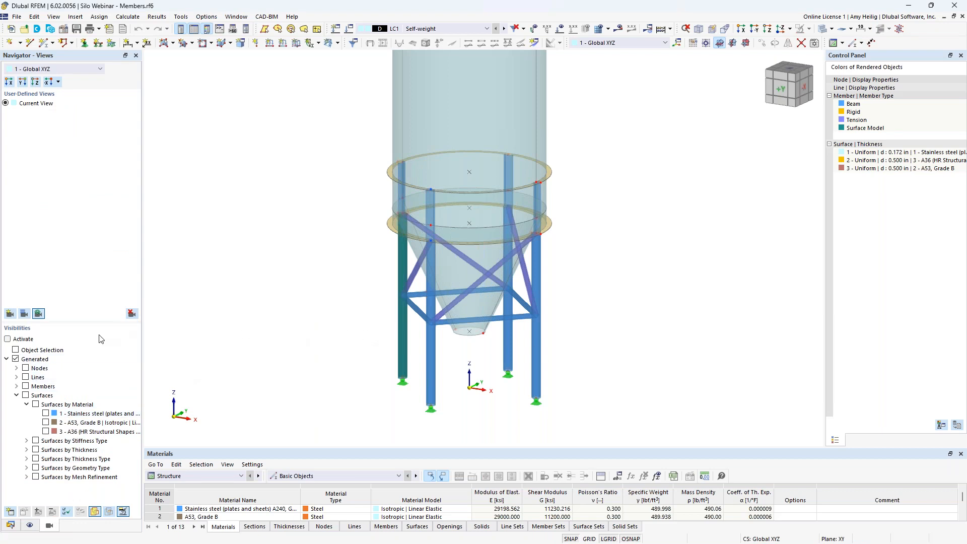
pyautogui.click(25, 396)
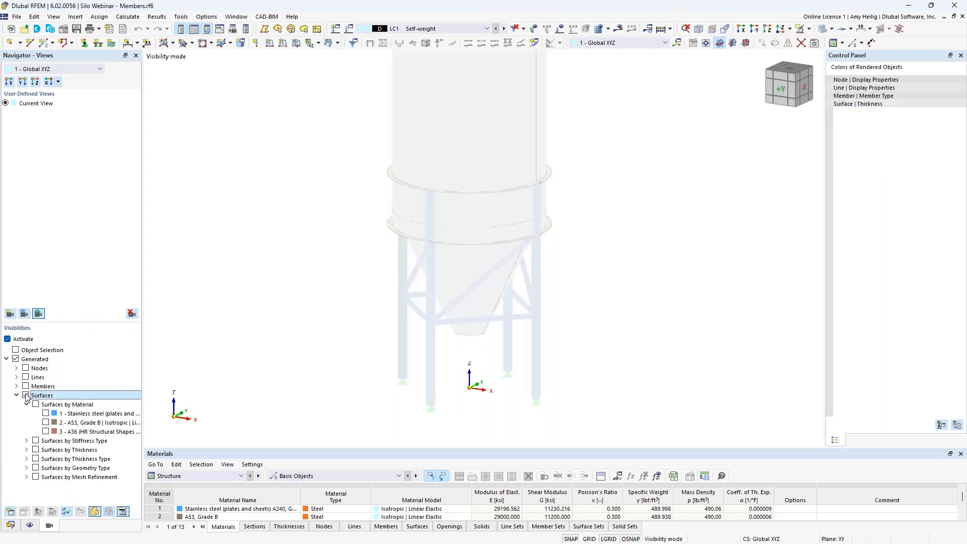
pyautogui.click(46, 414)
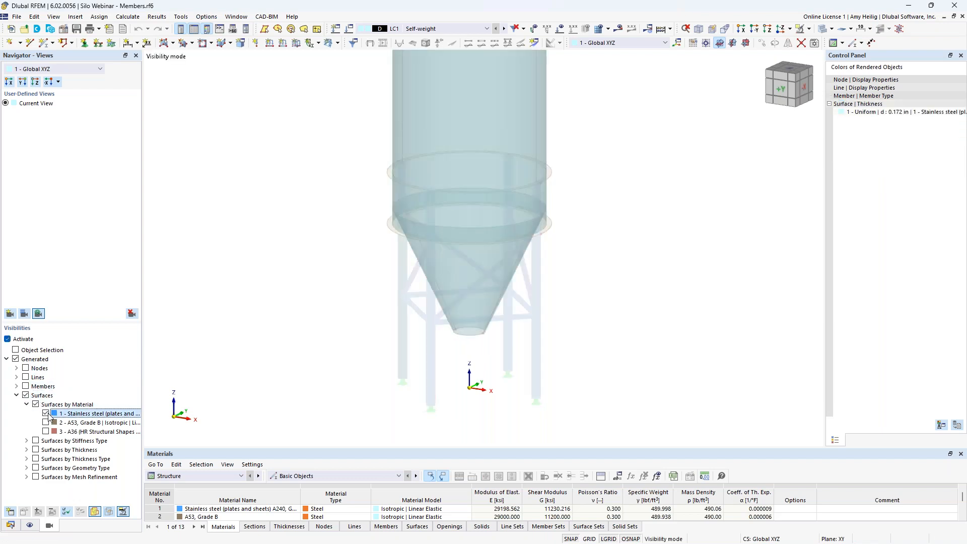
pyautogui.moveTo(399, 268); pyautogui.dragTo(397, 283, button='middle')
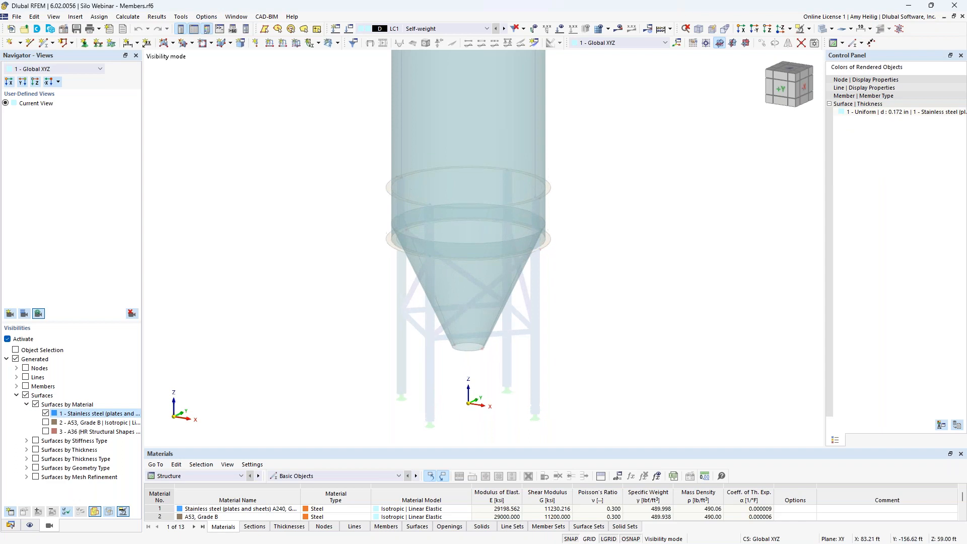
pyautogui.scroll(-5, 403, 278)
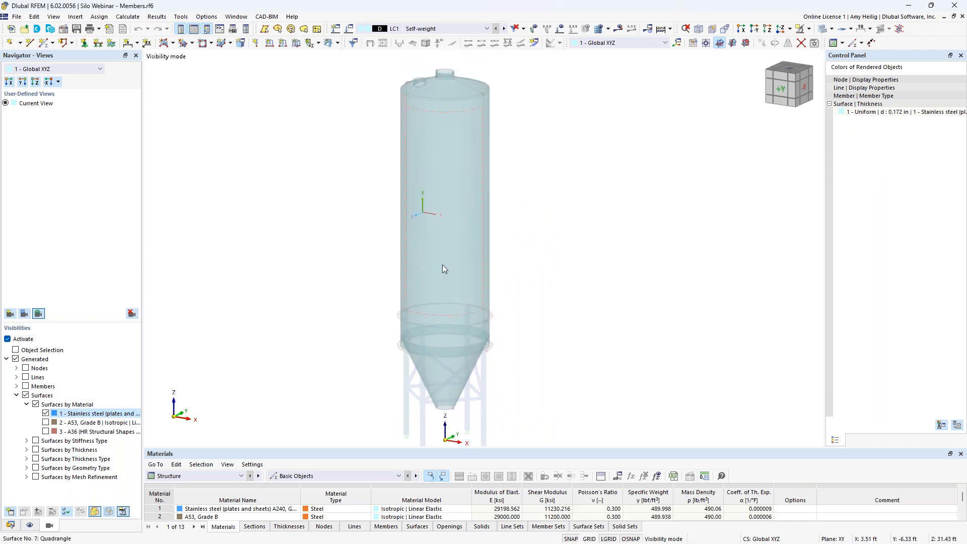
# Step: Turn on the local axis systems of the surfaces and examine their orientation around the hopper
pyautogui.rightClick(442, 265)
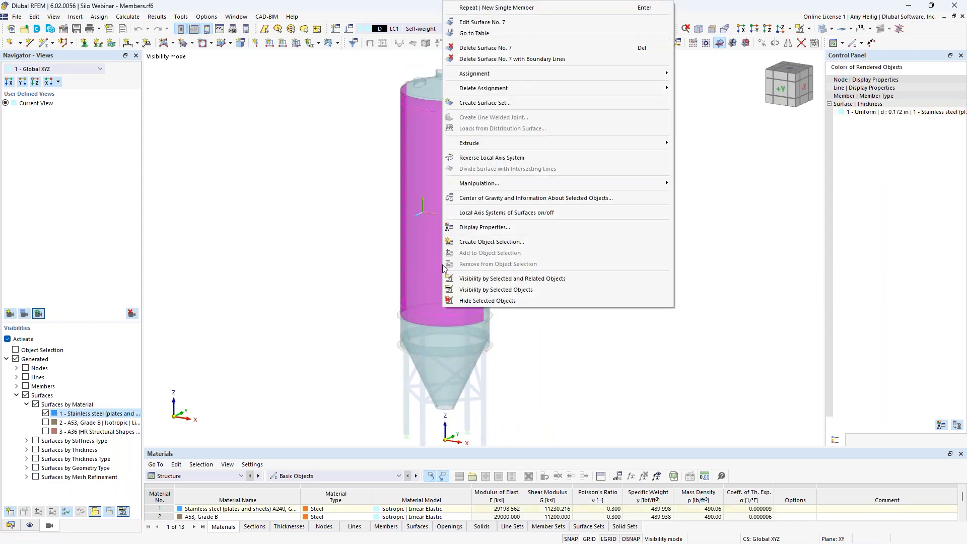
pyautogui.click(503, 212)
pyautogui.click(536, 263)
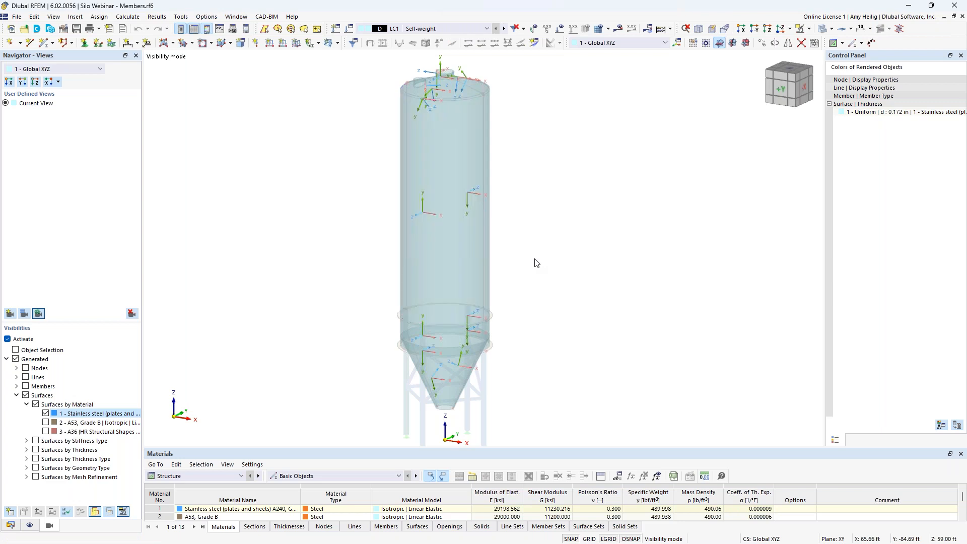
pyautogui.moveTo(527, 267)
pyautogui.mouseDown(button='middle')
pyautogui.moveTo(557, 265)
pyautogui.moveTo(513, 267)
pyautogui.mouseUp(button='middle')
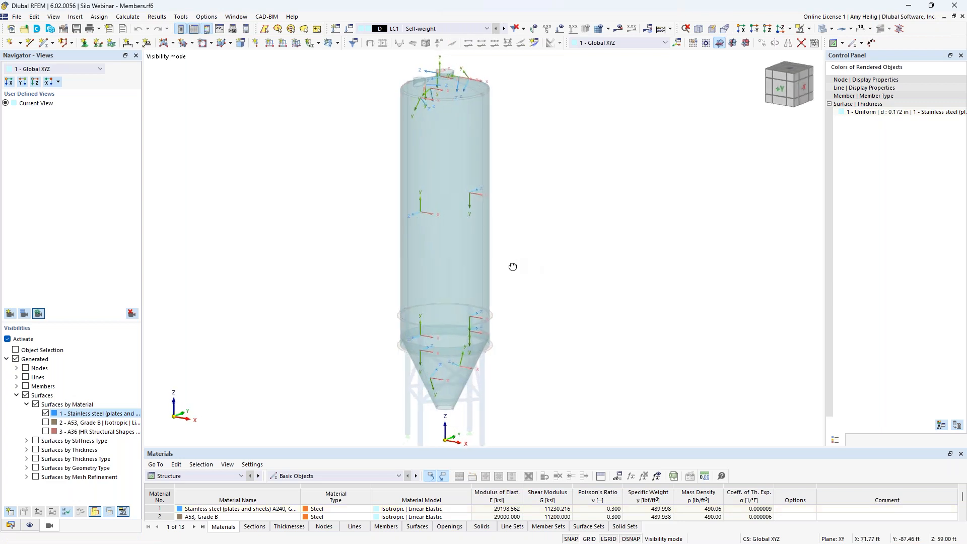
pyautogui.scroll(5, 446, 376)
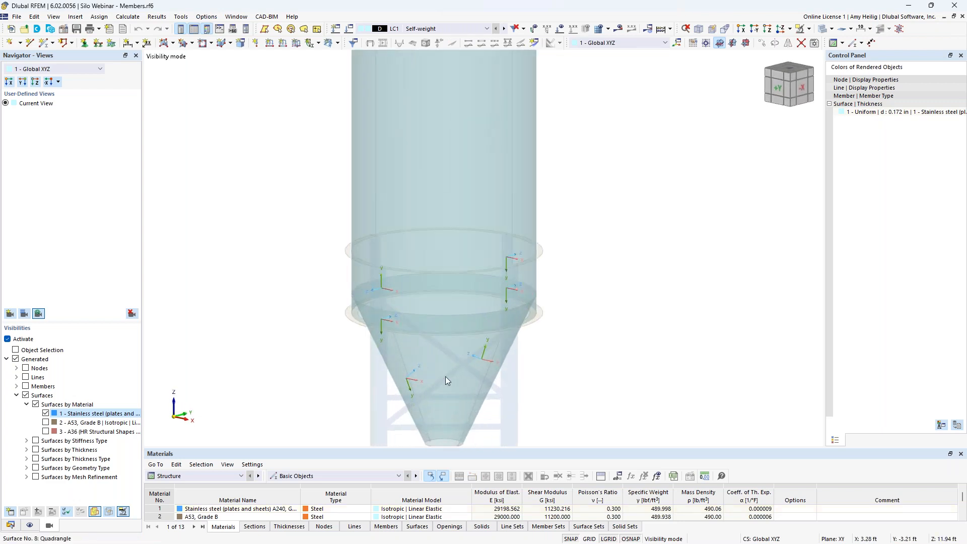
pyautogui.scroll(1, 445, 377)
pyautogui.moveTo(632, 379); pyautogui.dragTo(630, 350, button='middle')
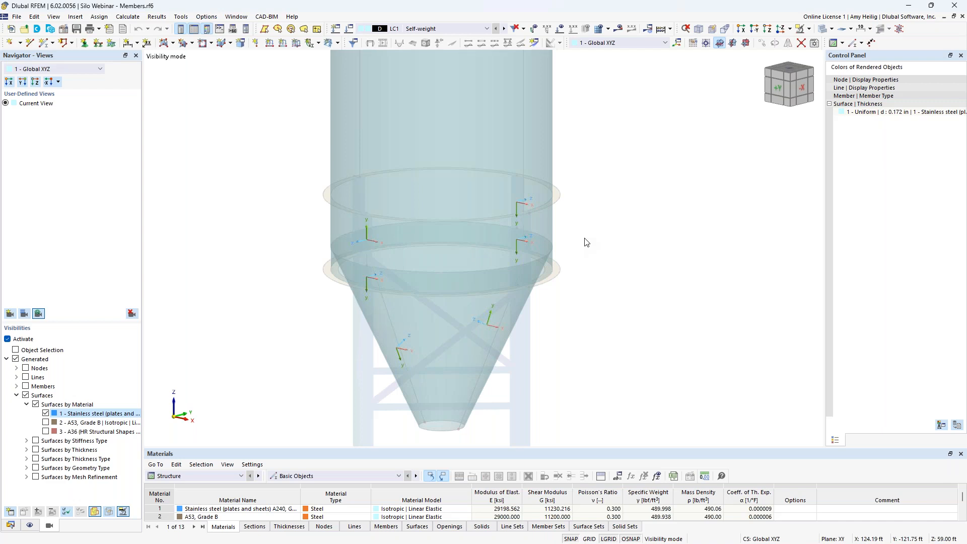
# Step: Reverse the local axis system of the hopper cone surfaces and of surface 5, the -Y side wall strip above the lower ring plate
pyautogui.keyDown('ctrl'); pyautogui.moveTo(448, 283); pyautogui.dragTo(380, 285, button='middle'); pyautogui.keyUp('ctrl')
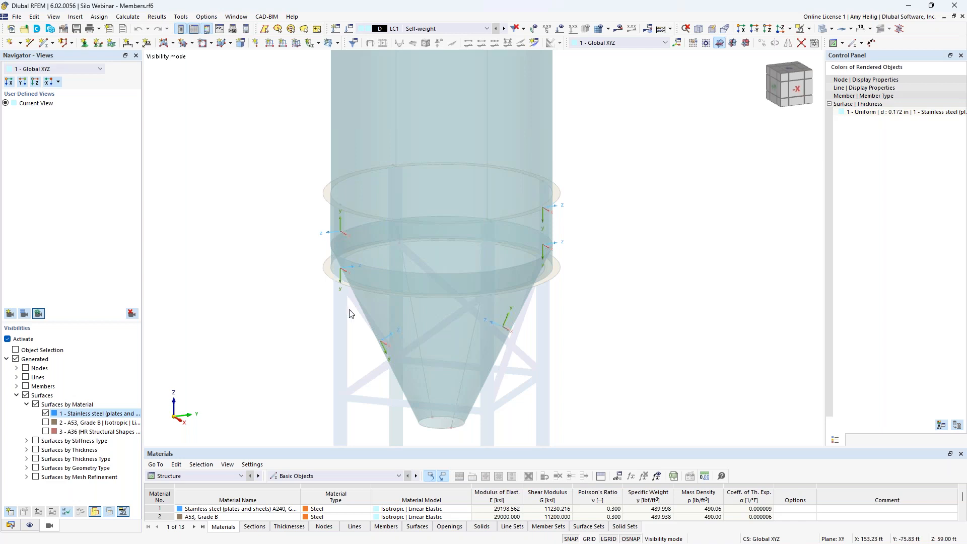
pyautogui.scroll(2, 372, 324)
pyautogui.moveTo(349, 311); pyautogui.dragTo(326, 255, button='middle')
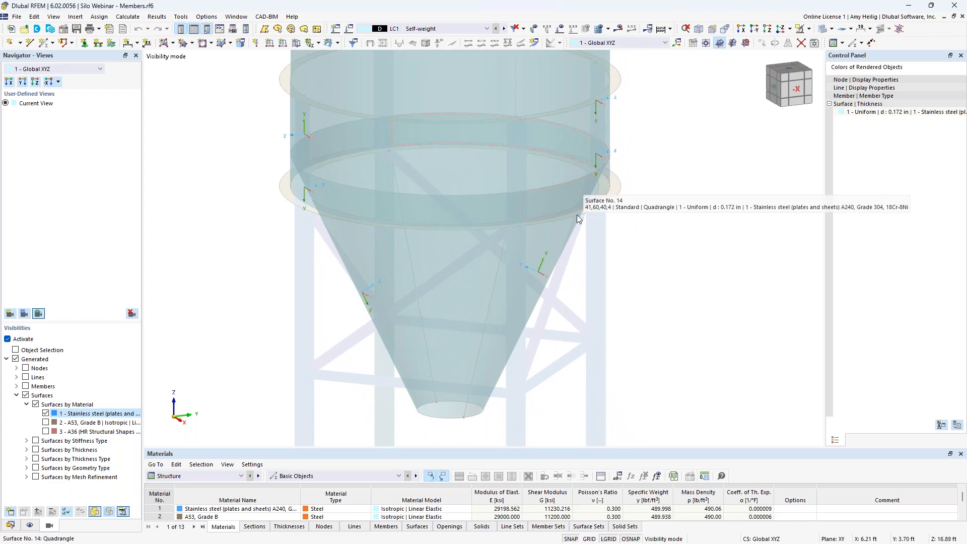
pyautogui.moveTo(565, 337); pyautogui.dragTo(318, 280)
pyautogui.keyDown('ctrl'); pyautogui.moveTo(327, 282); pyautogui.dragTo(300, 201, button='middle'); pyautogui.keyUp('ctrl')
pyautogui.click(302, 198)
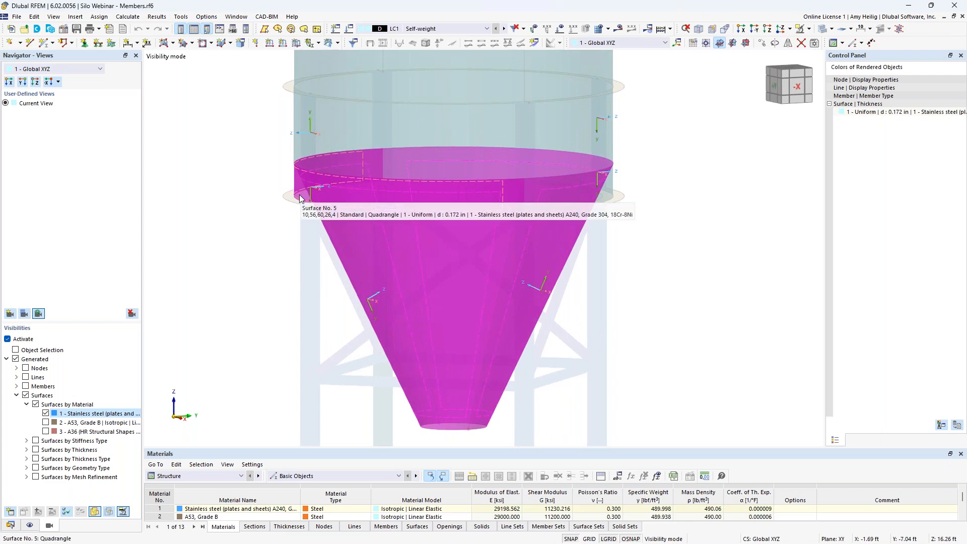
pyautogui.rightClick(396, 277)
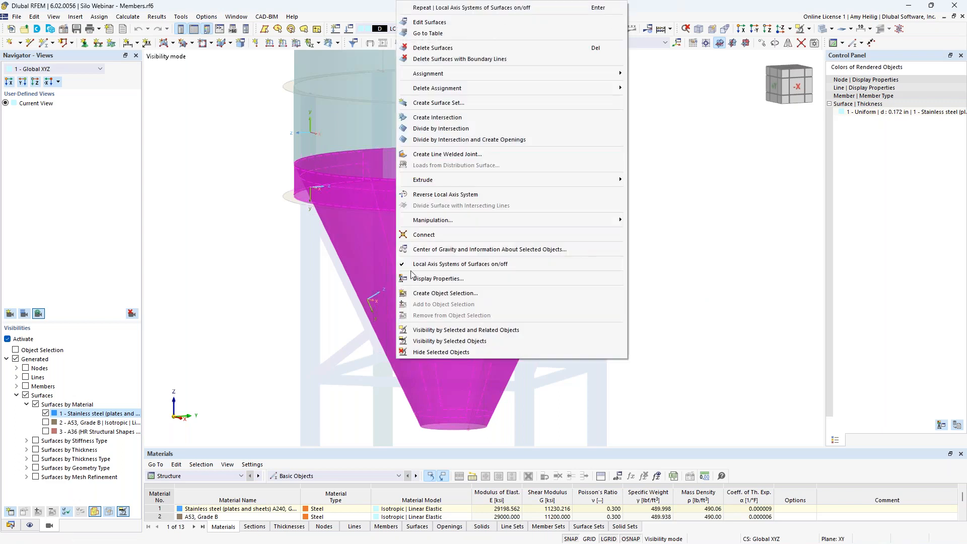
pyautogui.click(441, 195)
pyautogui.press('Escape')
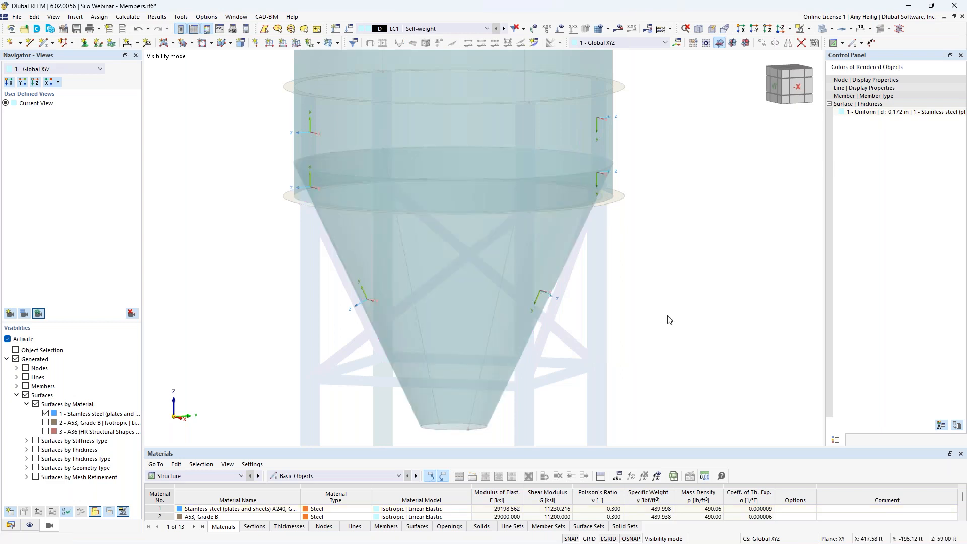
# Step: Examine the directions of the local y- and z-axes on the hopper and on both halves of the cylindrical wall
pyautogui.keyDown('ctrl'); pyautogui.moveTo(652, 333); pyautogui.dragTo(635, 348, button='middle'); pyautogui.keyUp('ctrl')
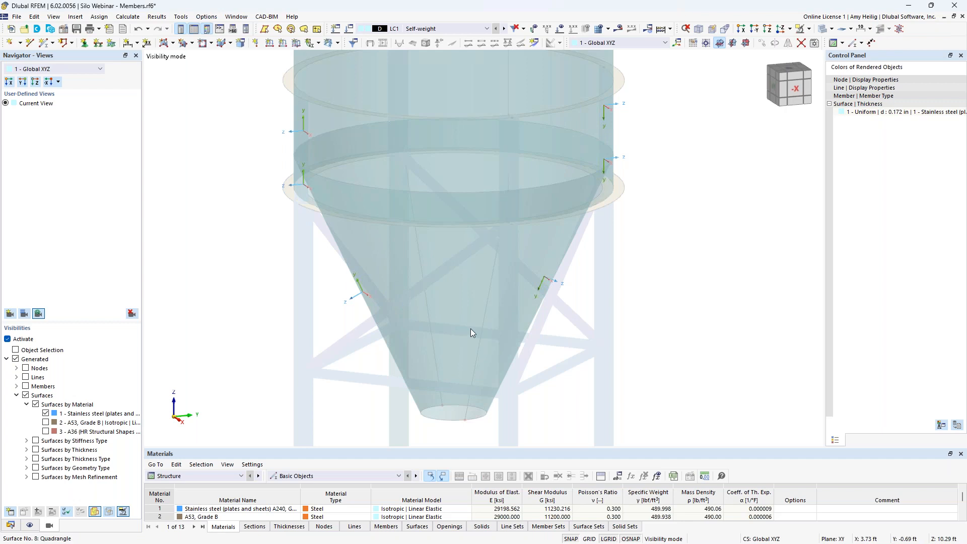
pyautogui.scroll(-5, 518, 316)
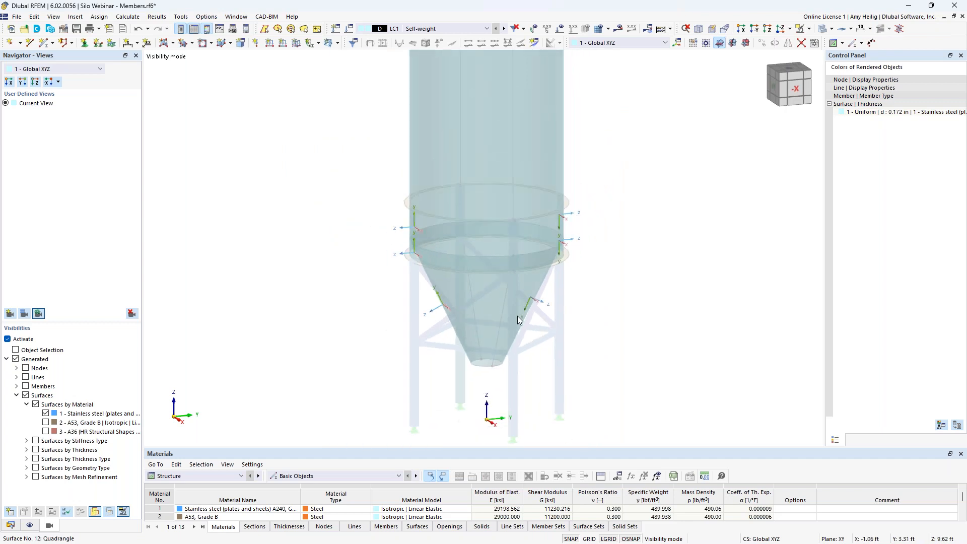
pyautogui.scroll(-3, 517, 316)
pyautogui.moveTo(583, 255); pyautogui.dragTo(579, 338, button='middle')
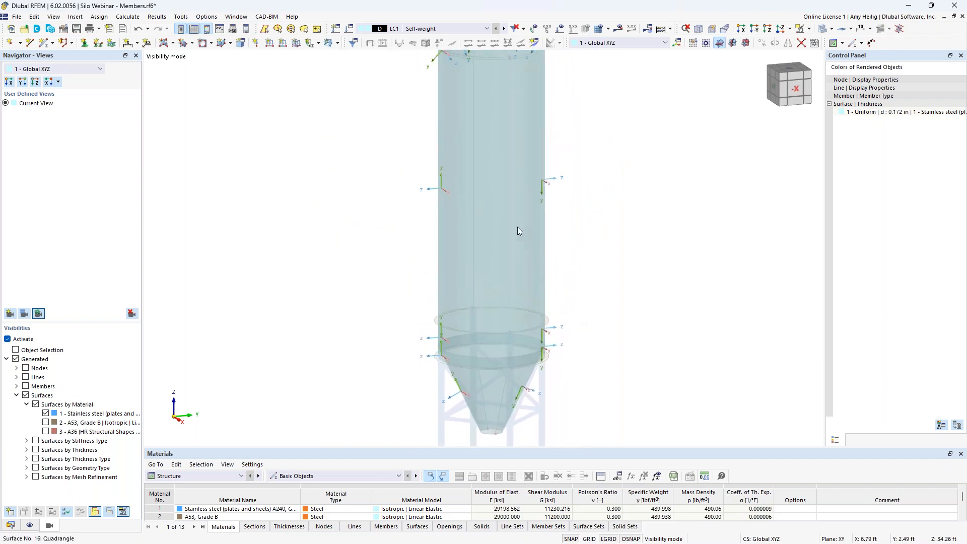
pyautogui.scroll(2, 445, 181)
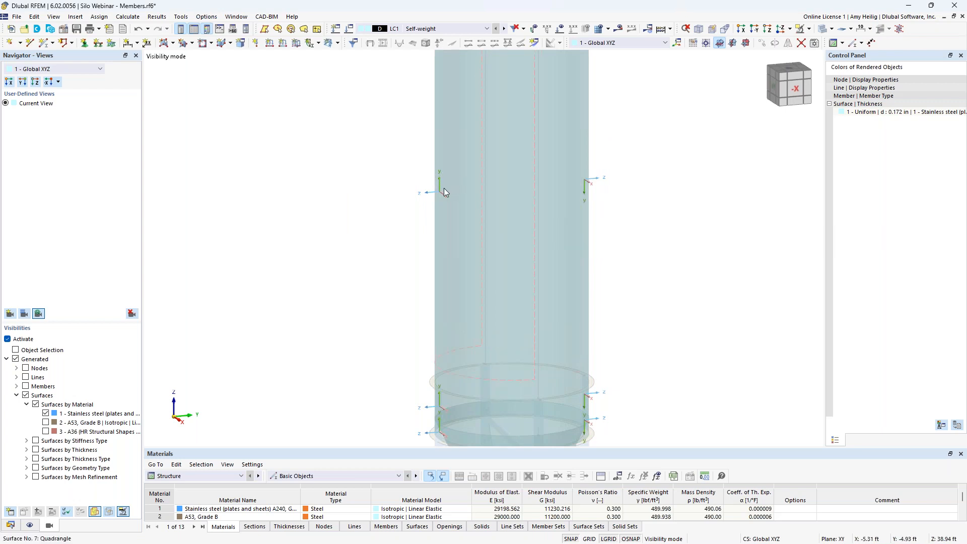
pyautogui.scroll(2, 459, 177)
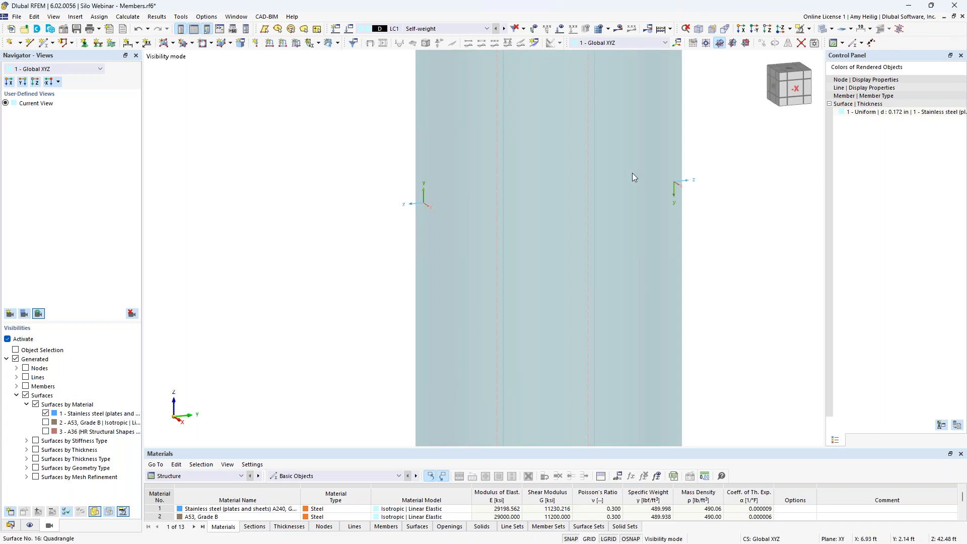
pyautogui.scroll(-3, 655, 211)
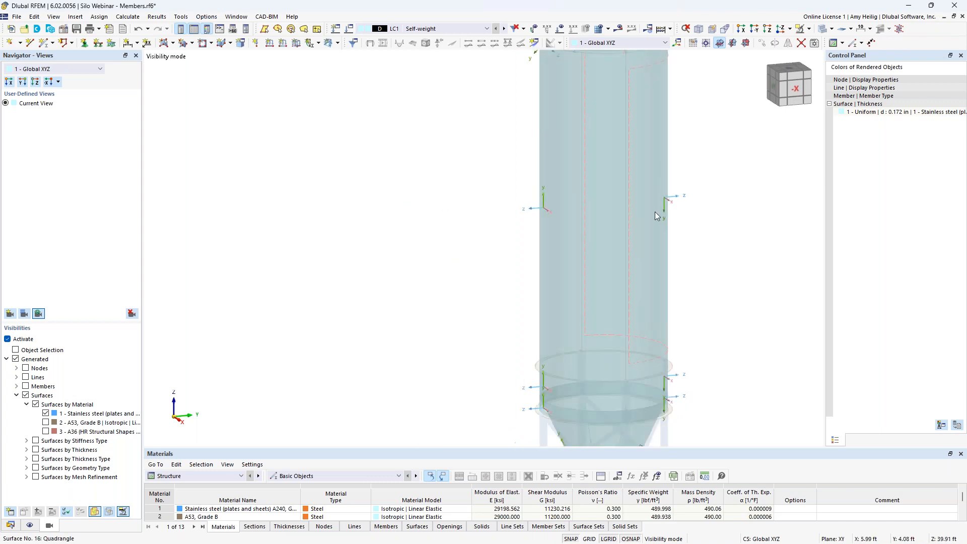
pyautogui.moveTo(661, 334); pyautogui.dragTo(576, 294, button='middle')
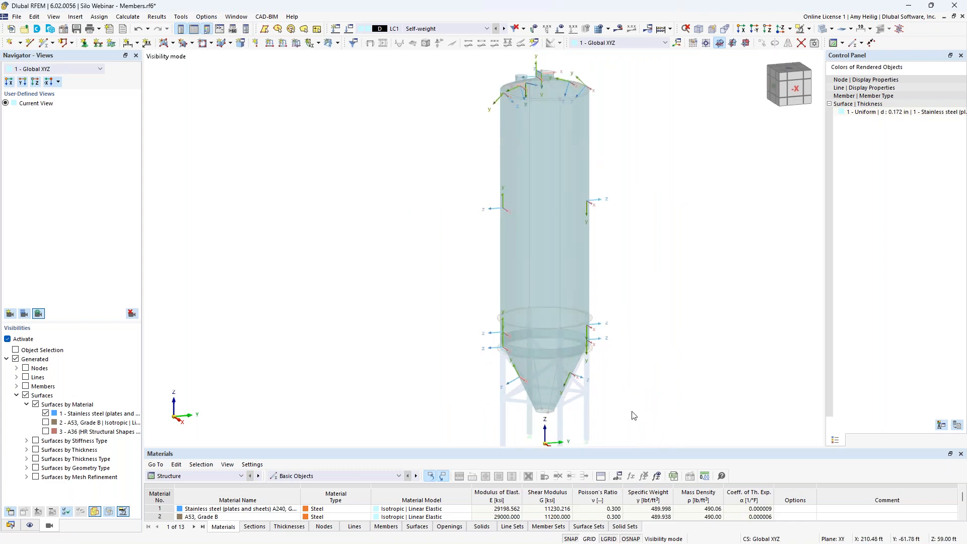
# Step: Select the hopper and cylindrical wall surfaces together with the surfaces of both roof nozzles
pyautogui.scroll(-1, 628, 401)
pyautogui.moveTo(565, 388); pyautogui.dragTo(453, 167)
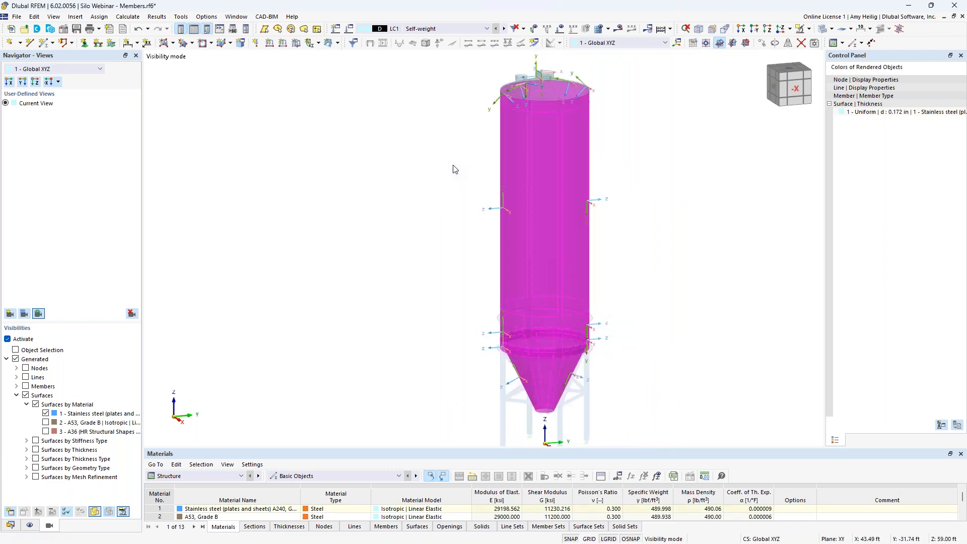
pyautogui.moveTo(607, 151); pyautogui.dragTo(600, 259, button='middle')
pyautogui.scroll(5, 549, 168)
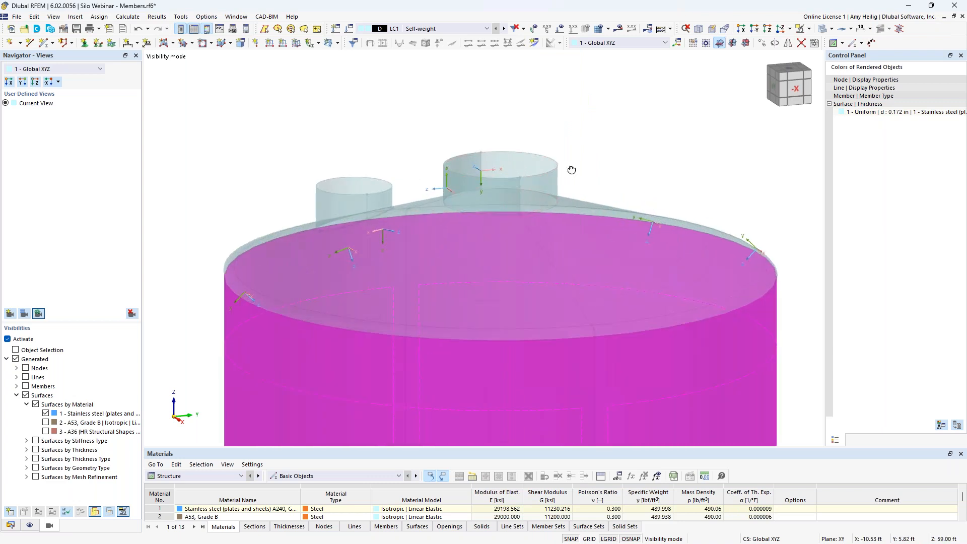
pyautogui.moveTo(567, 168); pyautogui.dragTo(572, 159, button='middle')
pyautogui.moveTo(576, 159); pyautogui.dragTo(429, 100)
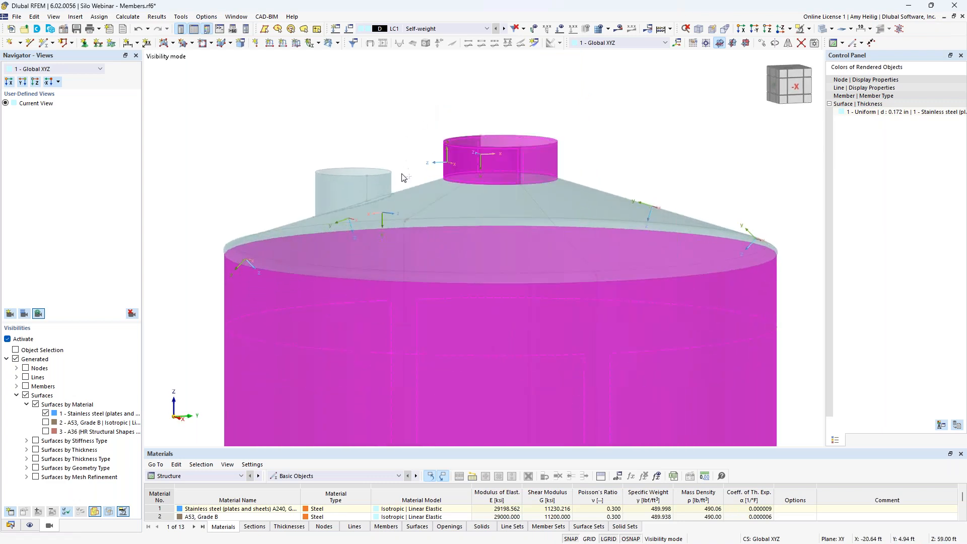
pyautogui.moveTo(404, 216); pyautogui.dragTo(298, 135)
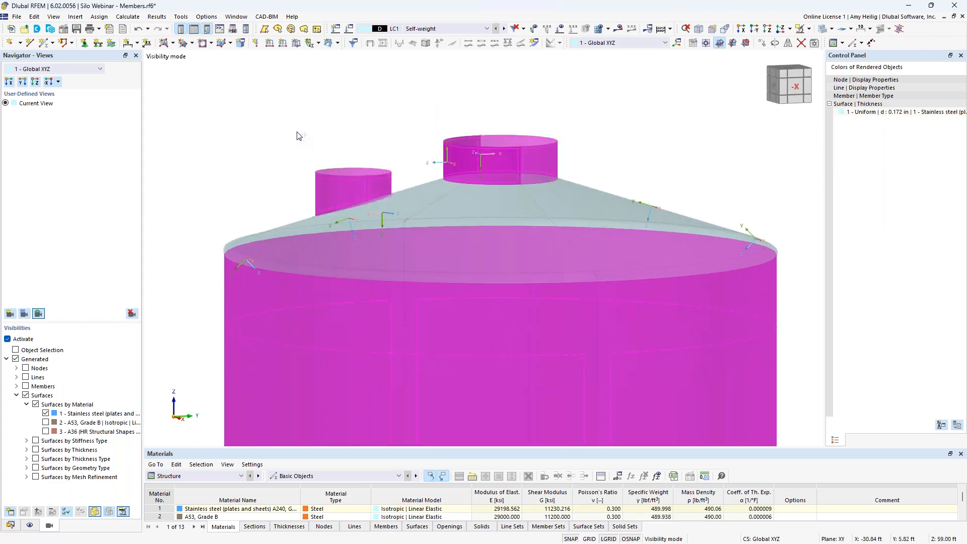
# Step: Set the input axes of the selected surfaces to Axis parallel to lines, using the y-axis
pyautogui.doubleClick(523, 160)
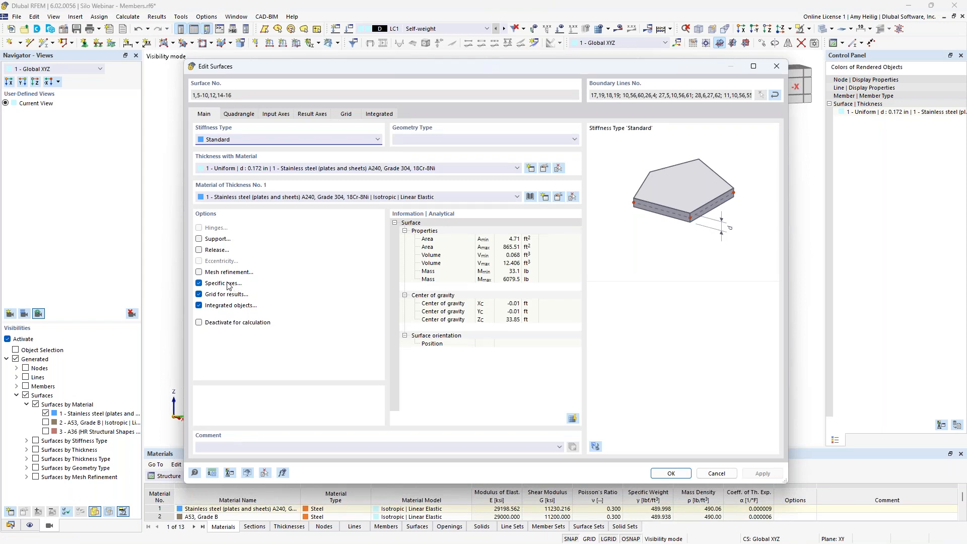
pyautogui.click(275, 114)
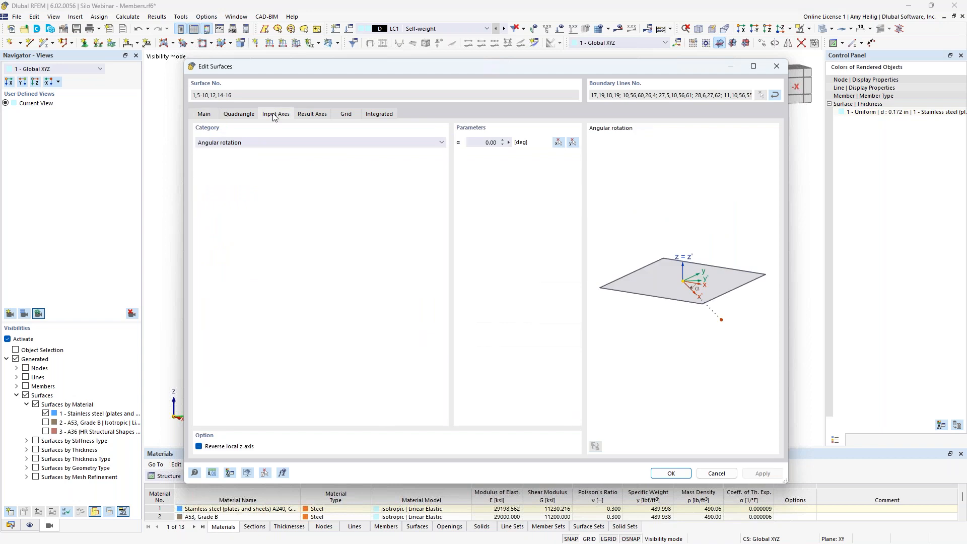
pyautogui.click(270, 143)
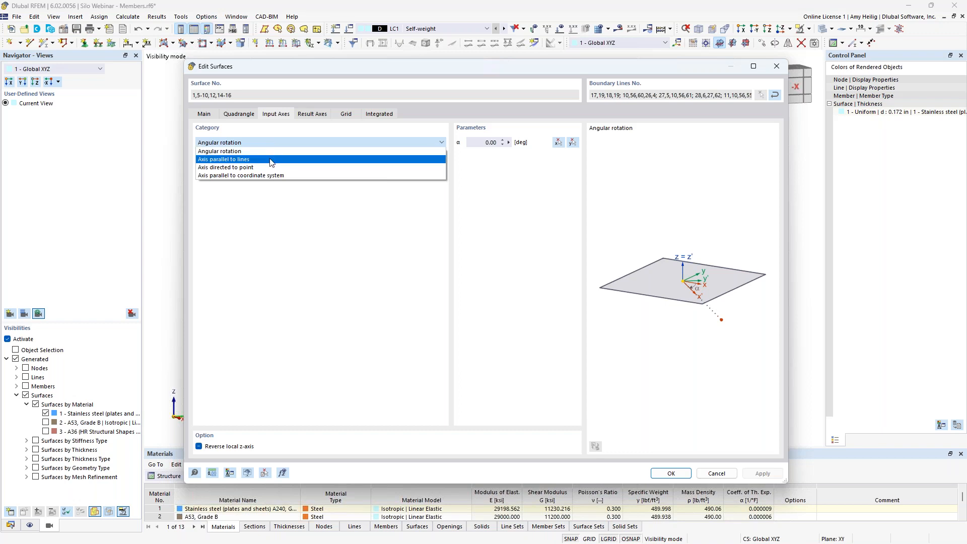
pyautogui.click(272, 160)
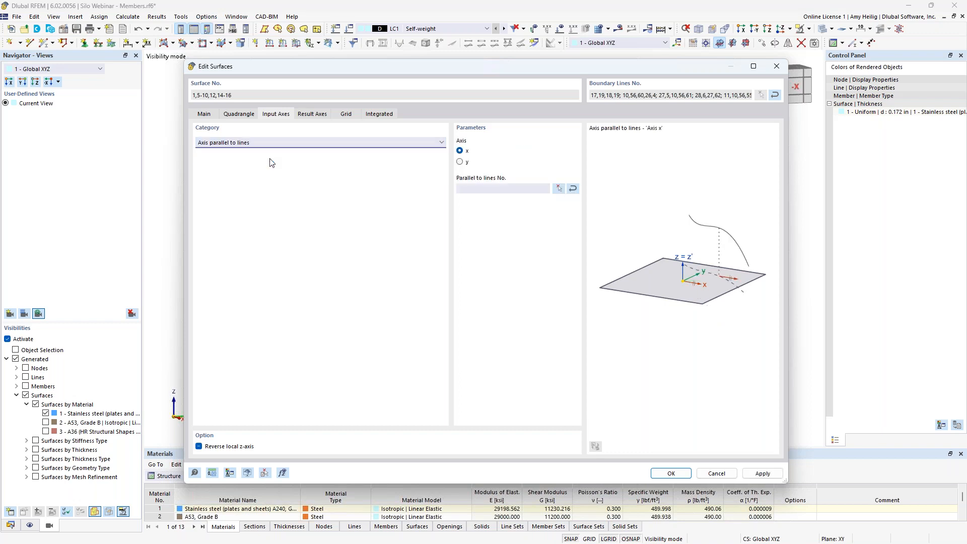
pyautogui.click(459, 162)
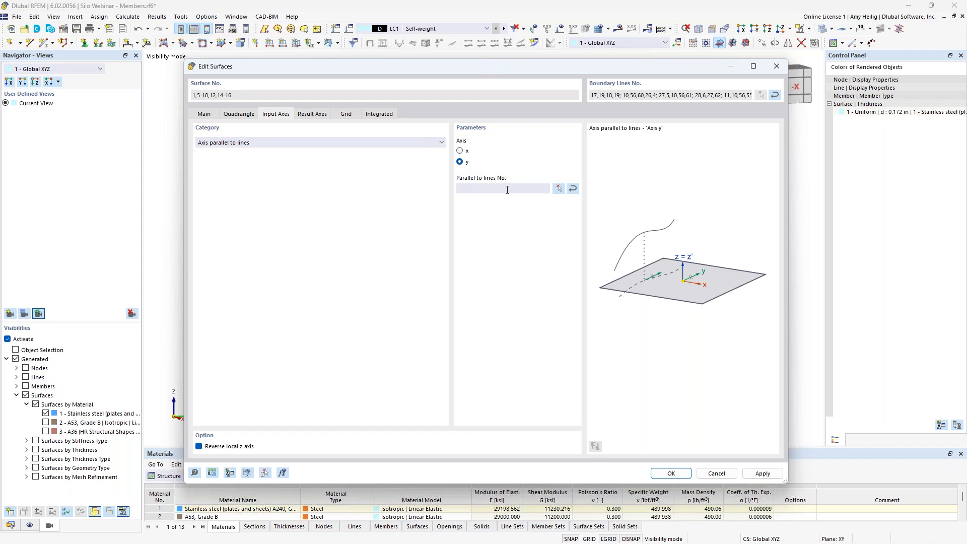
# Step: Assign line 49, the vertical seam of the central roof nozzle, as the parallel line and apply the surface changes
pyautogui.click(559, 189)
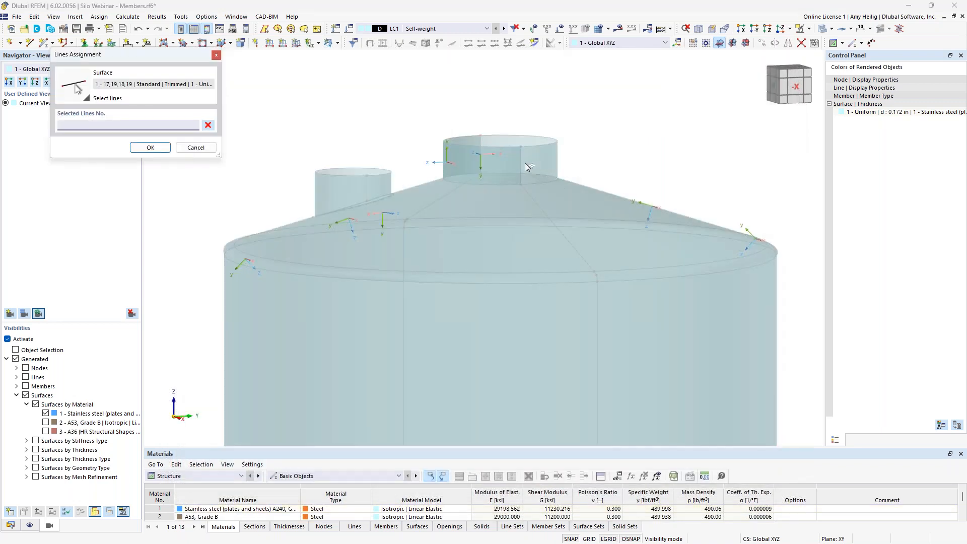
pyautogui.click(159, 509)
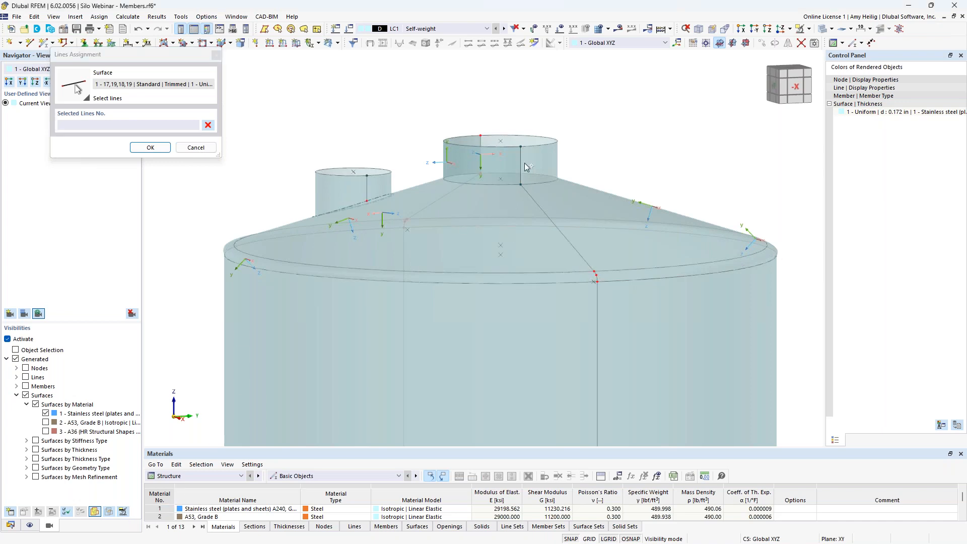
pyautogui.scroll(3, 521, 160)
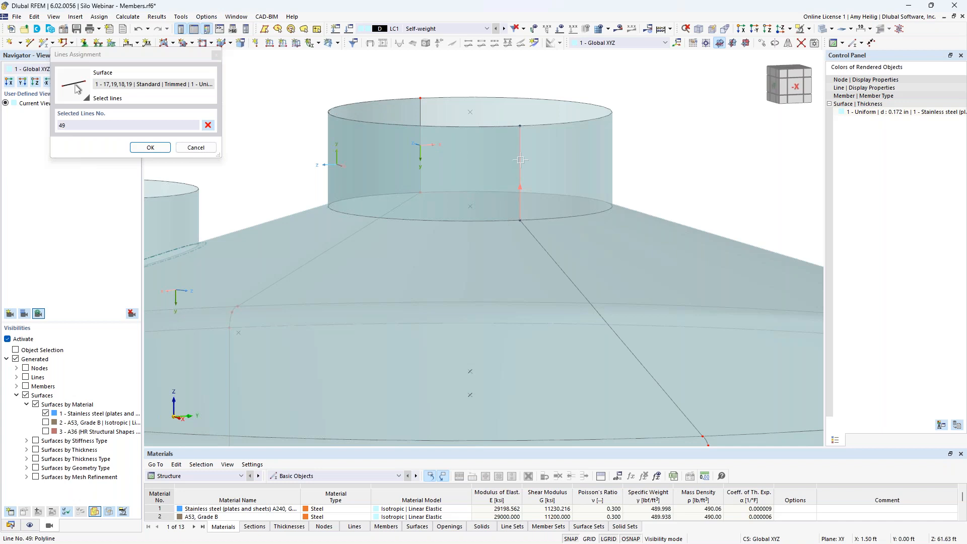
pyautogui.click(151, 148)
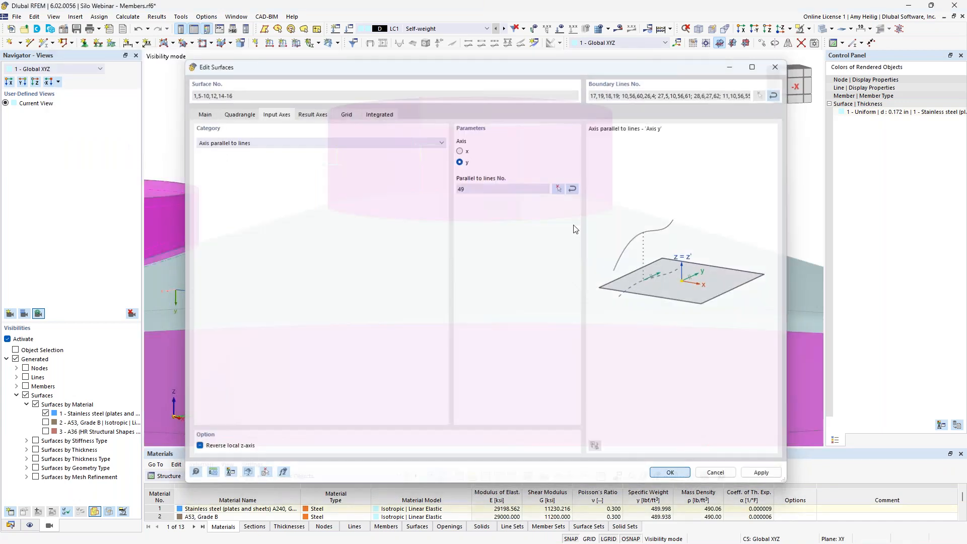
pyautogui.press('Return')
# Step: Select both conical roof surfaces together with the narrow curved edge surfaces joining the roof to the cylindrical wall
pyautogui.scroll(-5, 568, 215)
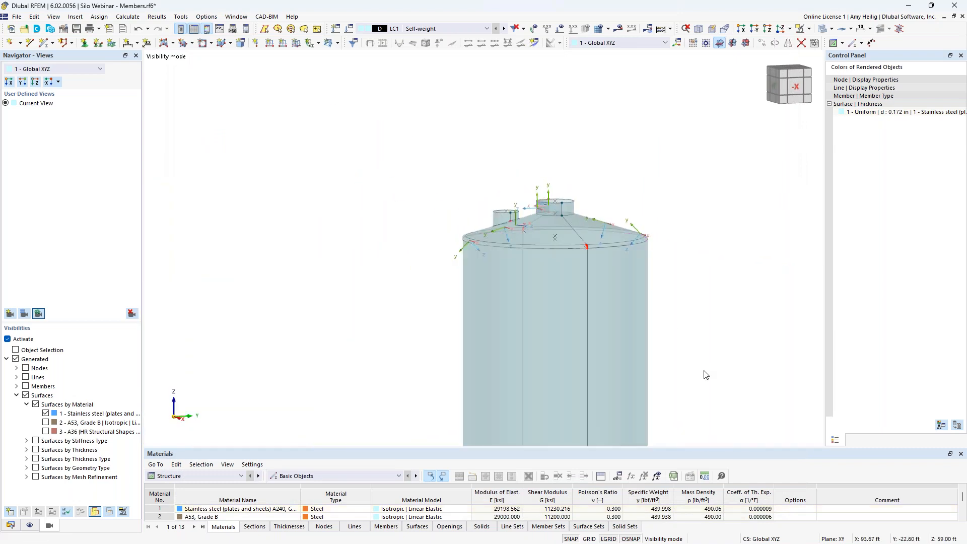
pyautogui.scroll(5, 676, 277)
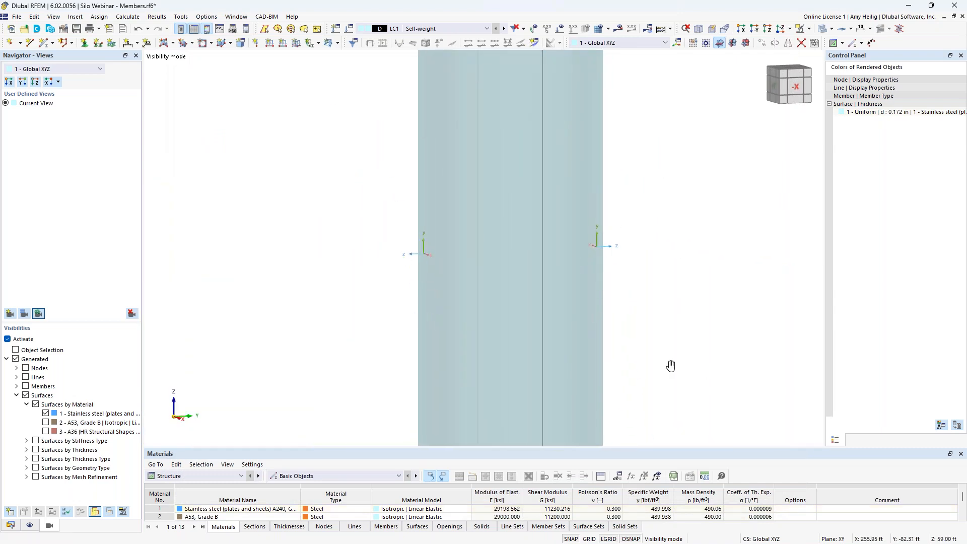
pyautogui.scroll(-4, 661, 201)
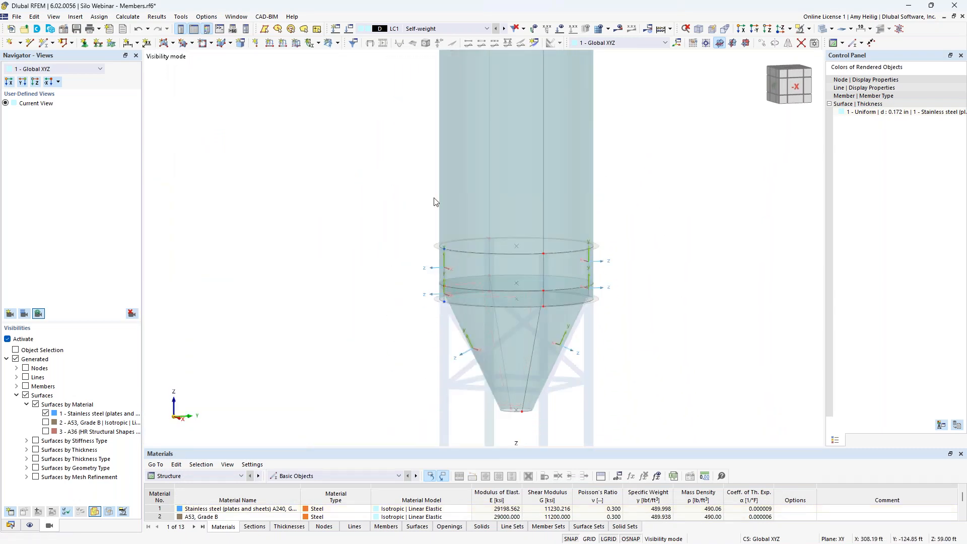
pyautogui.moveTo(642, 184)
pyautogui.mouseDown(button='middle')
pyautogui.moveTo(650, 328)
pyautogui.moveTo(654, 307)
pyautogui.mouseUp(button='middle')
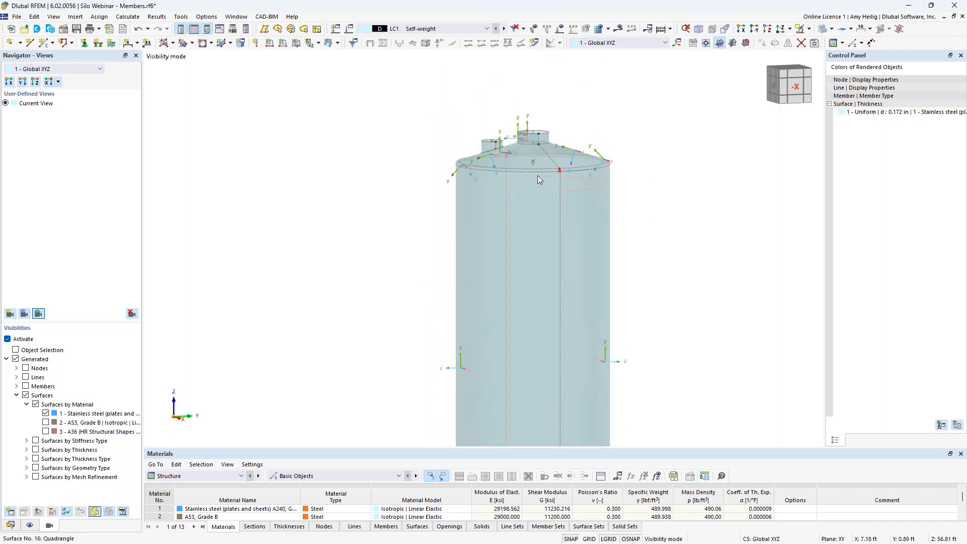
pyautogui.scroll(4, 524, 144)
pyautogui.keyDown('ctrl'); pyautogui.moveTo(763, 282); pyautogui.dragTo(764, 274, button='middle'); pyautogui.keyUp('ctrl')
pyautogui.moveTo(341, 176); pyautogui.dragTo(755, 199)
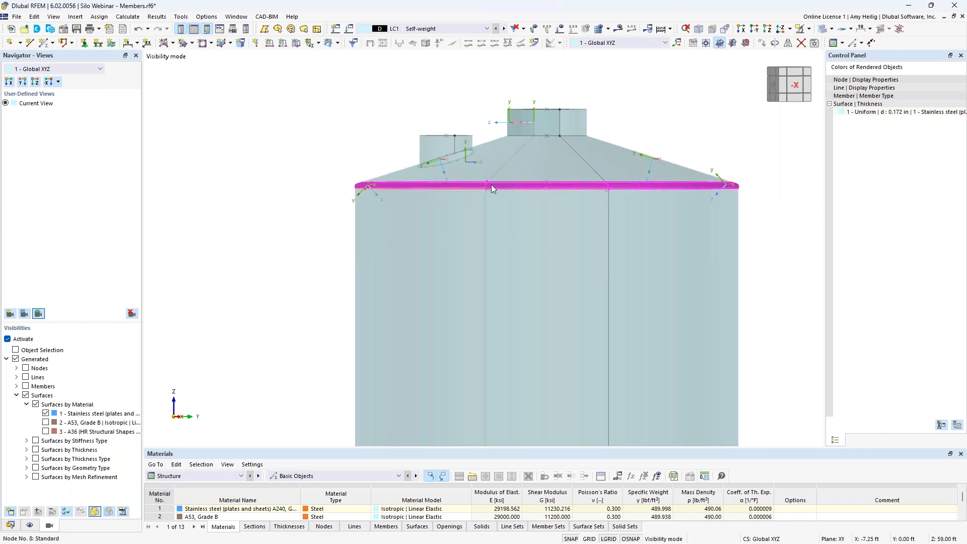
pyautogui.keyDown('ctrl'); pyautogui.click(621, 164); pyautogui.keyUp('ctrl')
pyautogui.keyDown('ctrl'); pyautogui.click(506, 150); pyautogui.keyUp('ctrl')
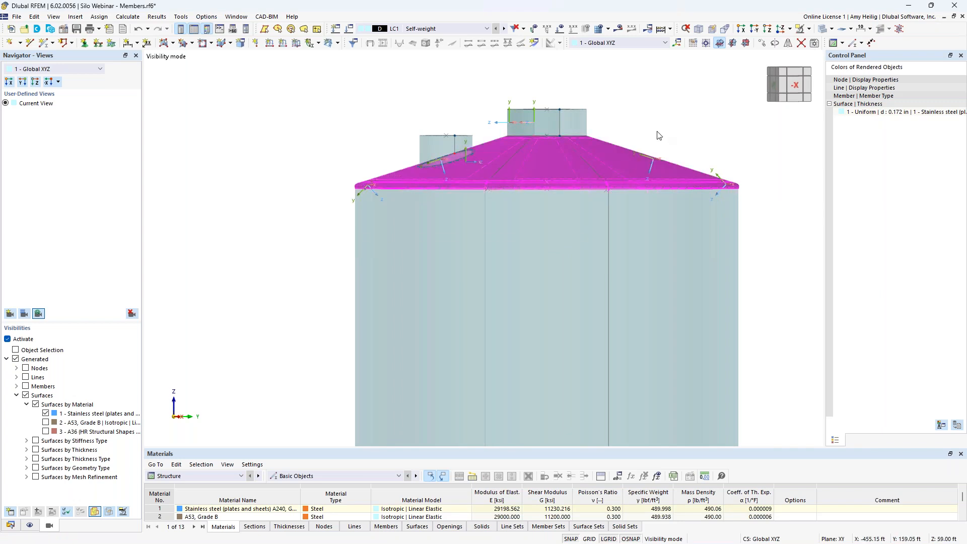
# Step: Isolate the selected roof and edge surfaces using Visibility by Selected and Related Objects
pyautogui.click(809, 28)
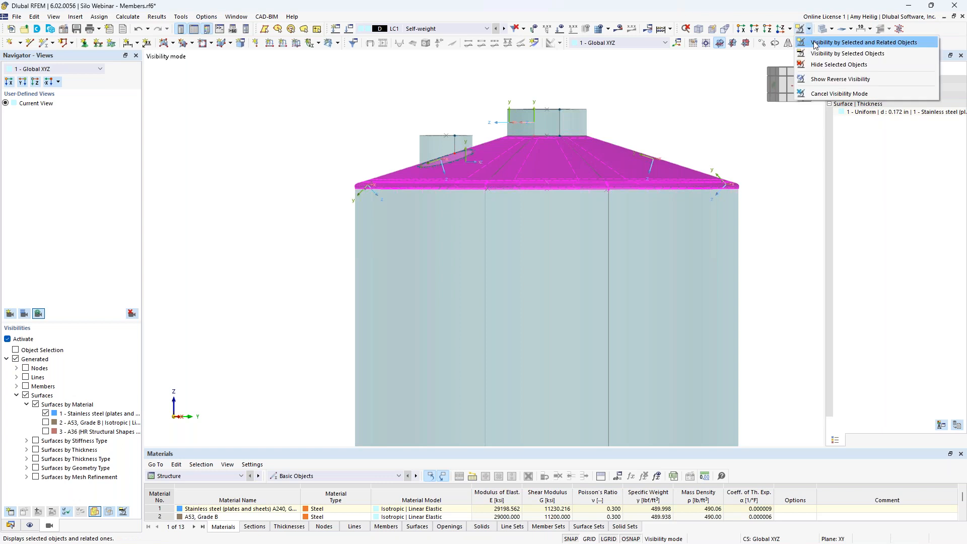
pyautogui.click(816, 45)
pyautogui.click(642, 138)
pyautogui.keyDown('ctrl'); pyautogui.moveTo(656, 125); pyautogui.dragTo(542, 316, button='middle'); pyautogui.keyUp('ctrl')
pyautogui.scroll(1, 542, 315)
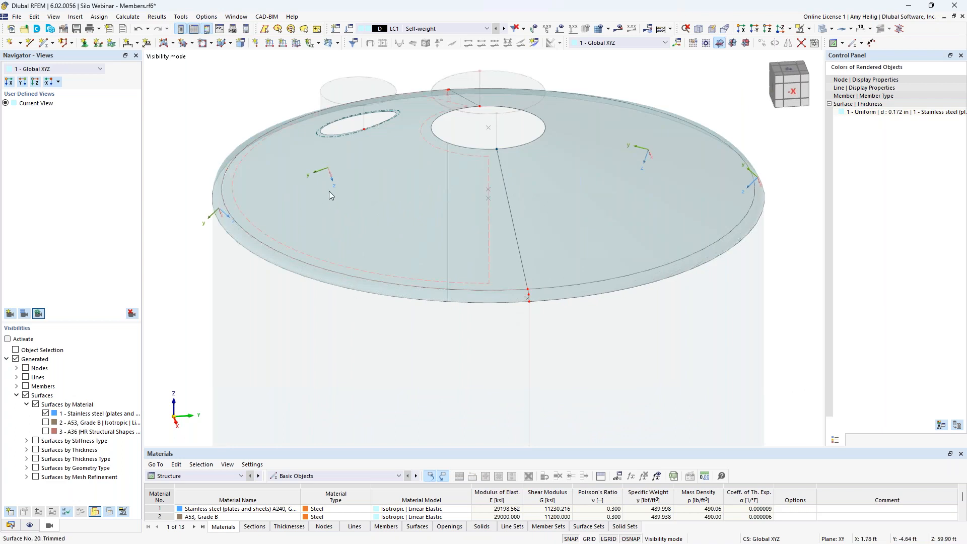
# Step: Reverse the local axis systems of all four isolated roof and edge surfaces
pyautogui.moveTo(342, 192)
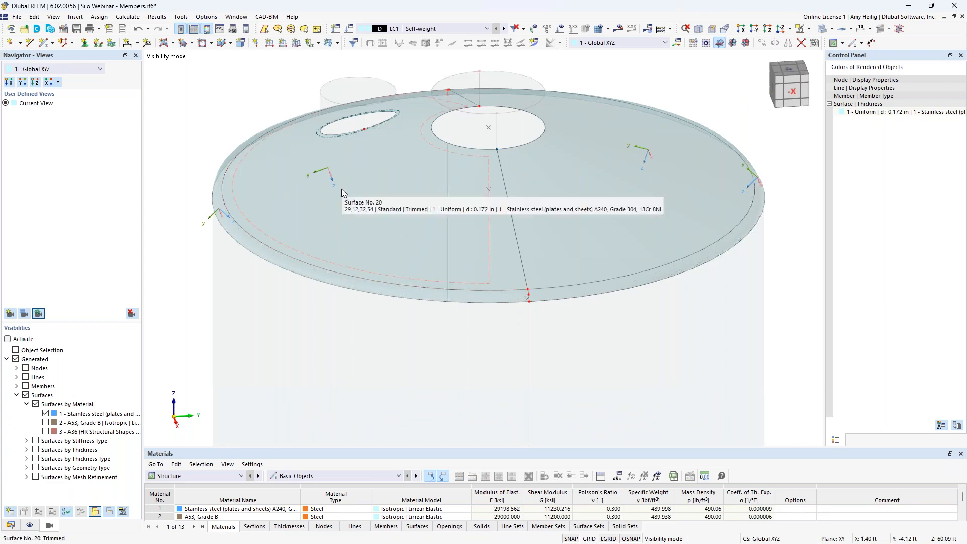
pyautogui.moveTo(772, 330); pyautogui.dragTo(259, 125)
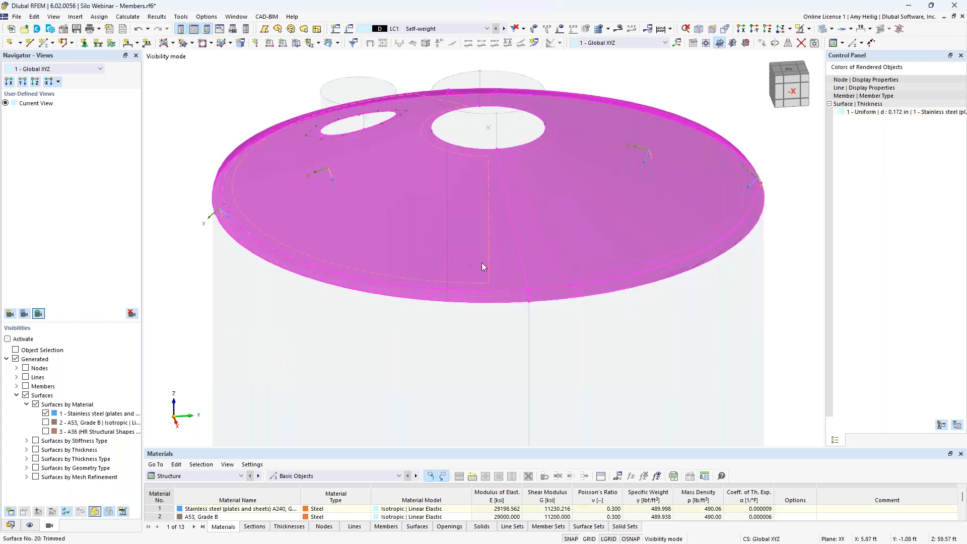
pyautogui.rightClick(489, 262)
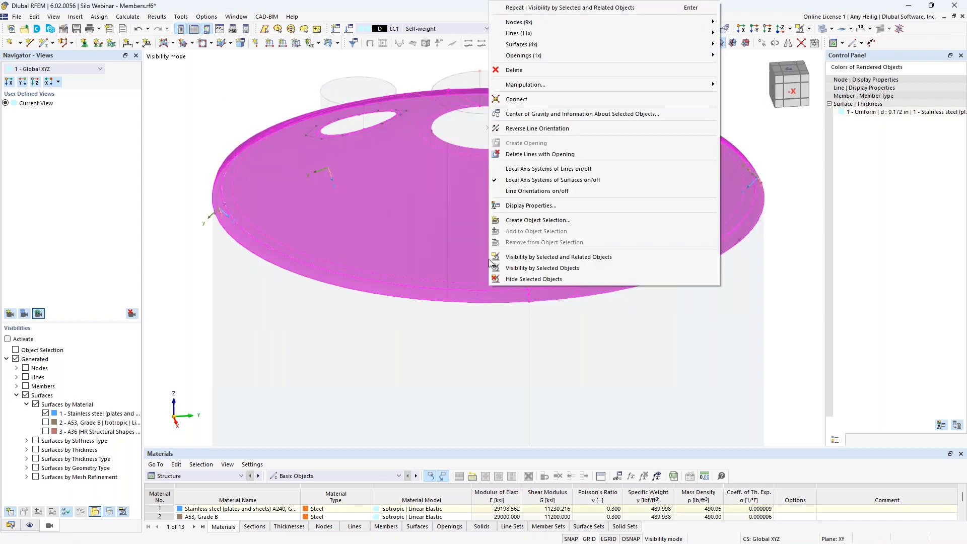
pyautogui.moveTo(615, 54)
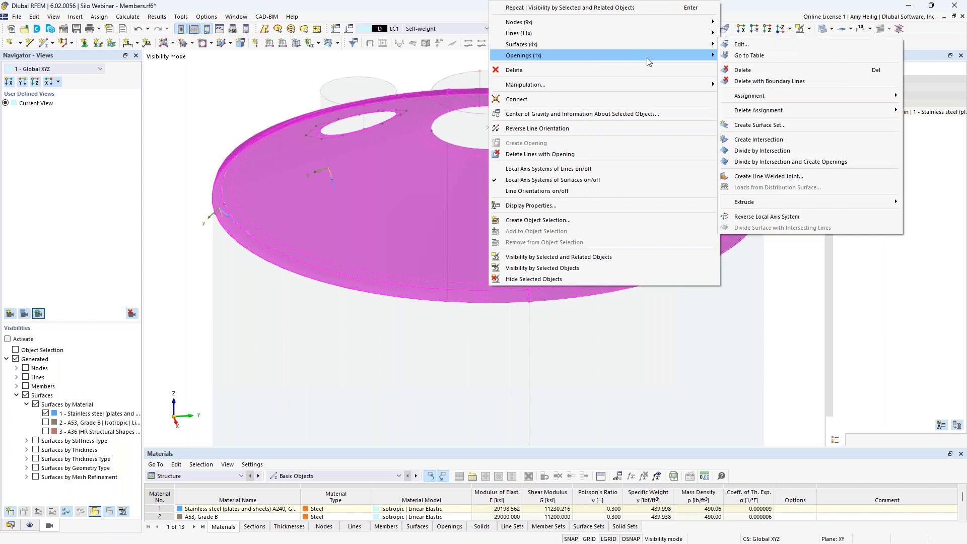
pyautogui.click(759, 216)
pyautogui.click(776, 299)
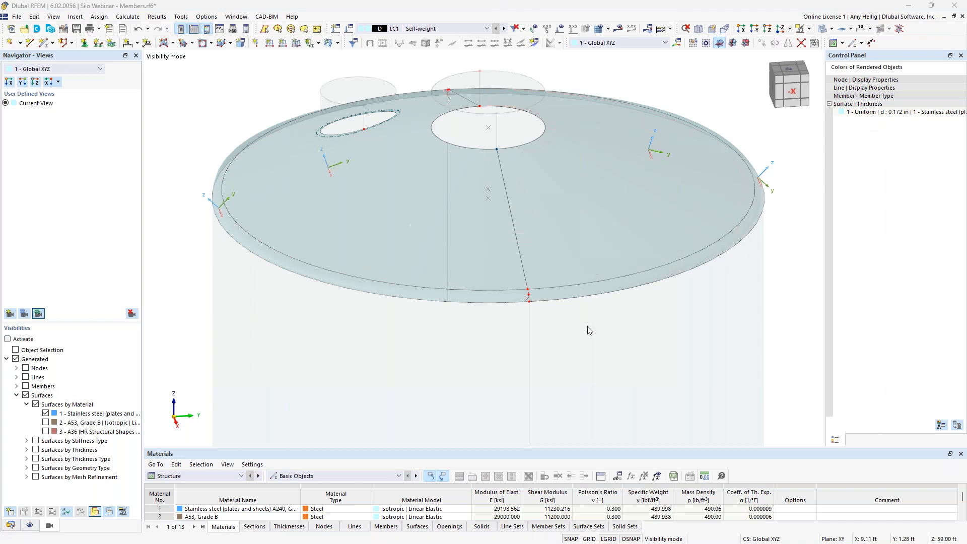
# Step: Set the input axes of surfaces 3, 11, 17 and 20 to Axis directed to point, using the y-axis
pyautogui.moveTo(758, 345); pyautogui.dragTo(213, 96)
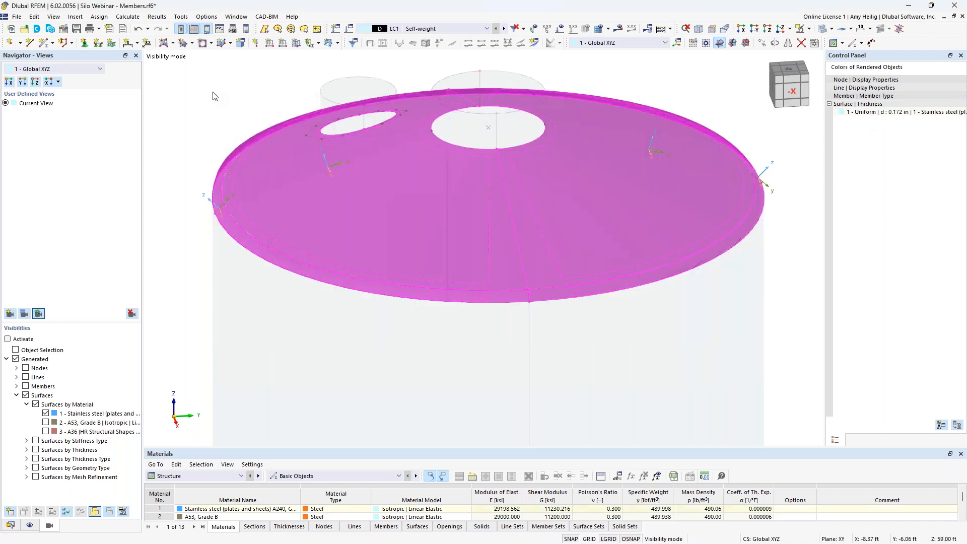
pyautogui.doubleClick(491, 272)
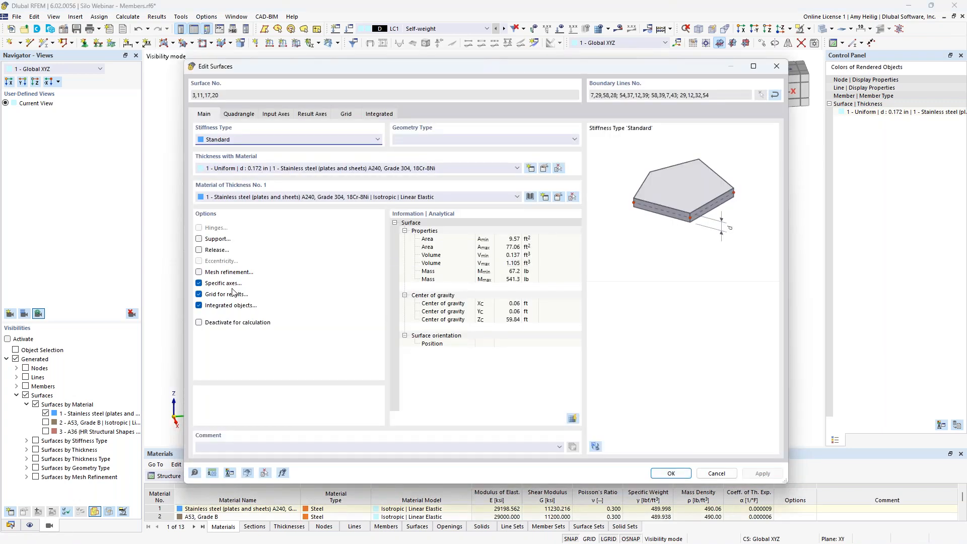
pyautogui.click(281, 115)
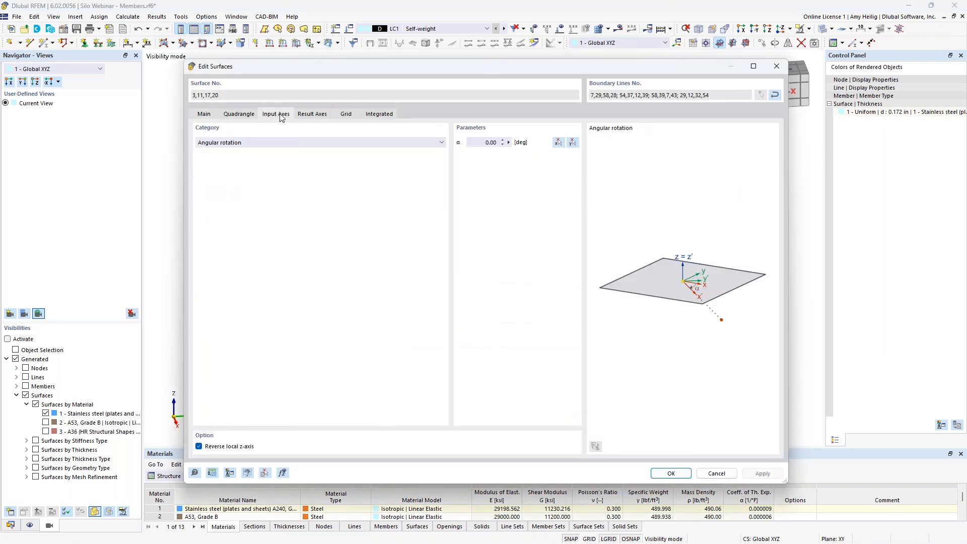
pyautogui.click(279, 142)
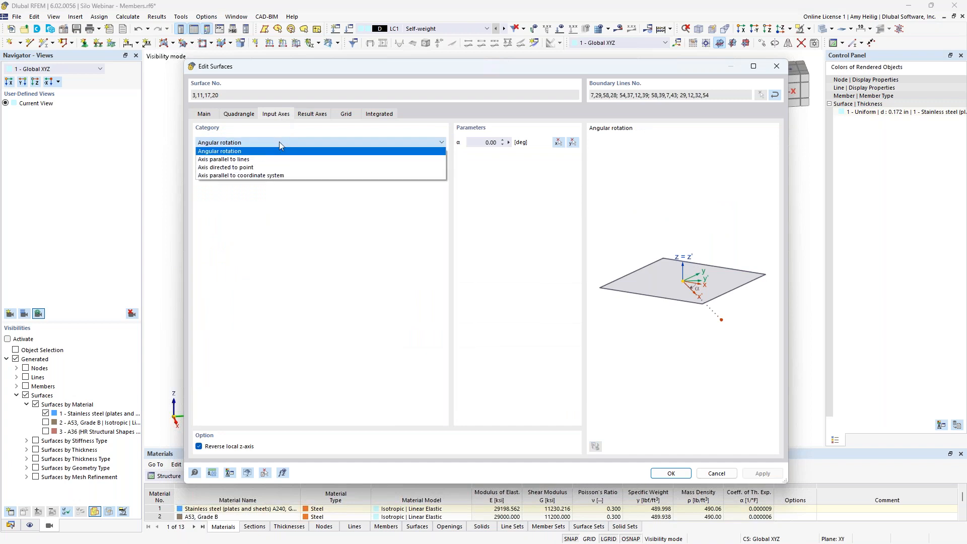
pyautogui.click(271, 169)
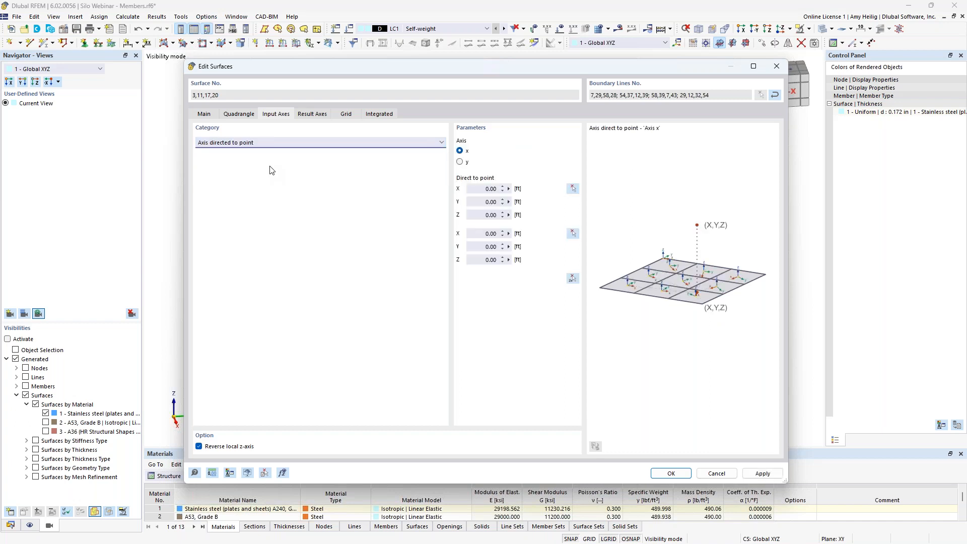
pyautogui.click(460, 163)
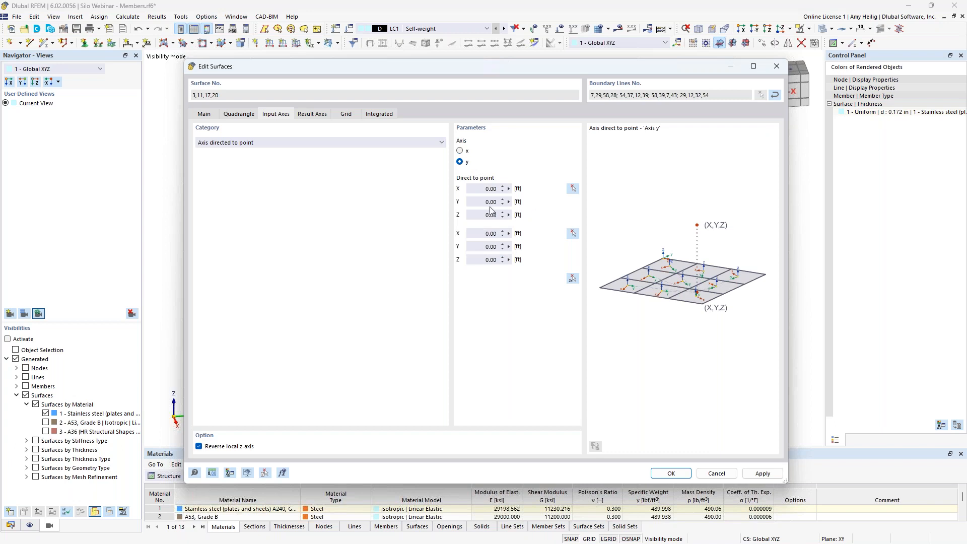
# Step: Set the second direction point's Z coordinate to 1 ft and confirm the surface changes
pyautogui.click(481, 262)
pyautogui.write('1')
pyautogui.click(492, 248)
pyautogui.click(670, 475)
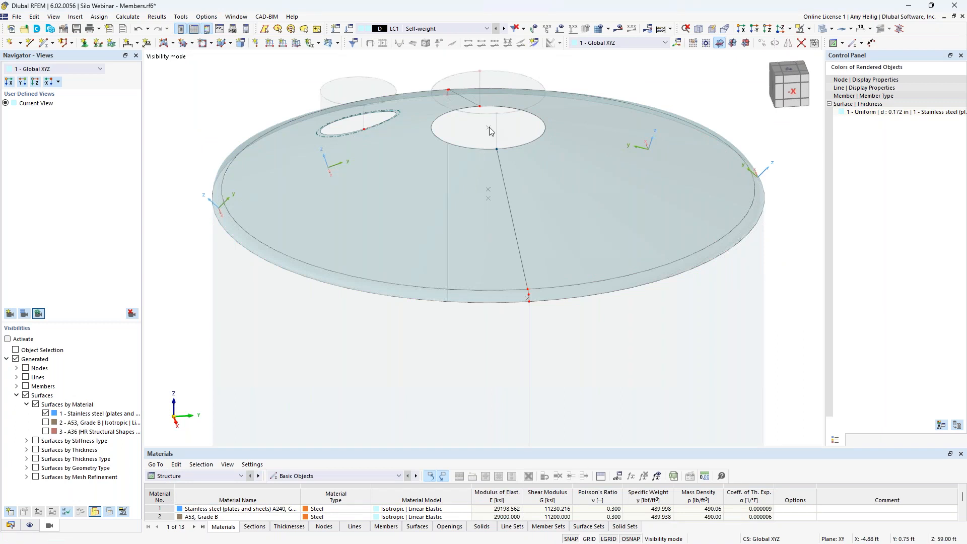
# Step: Turn off the surfaces' local axis systems and cancel the visibility mode to show the complete silo with its support frame
pyautogui.rightClick(652, 183)
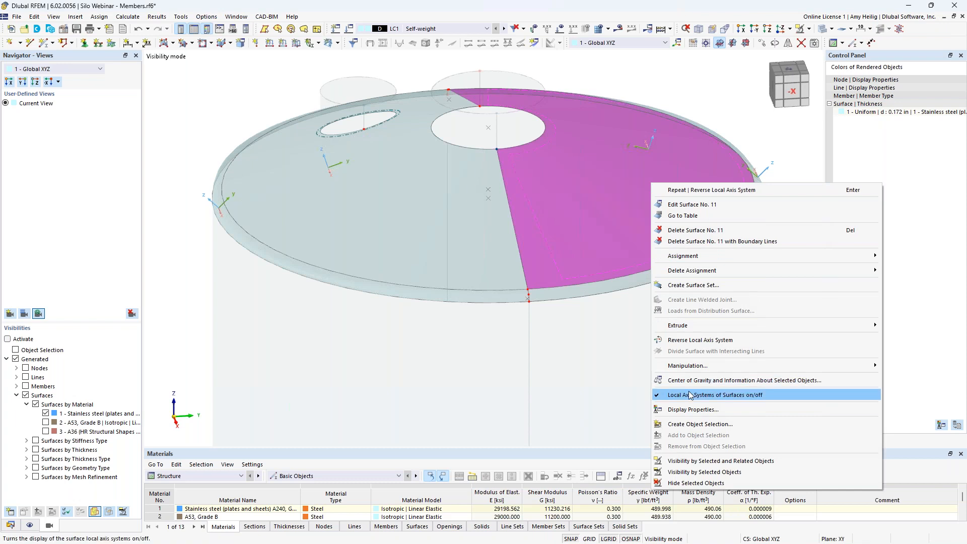
pyautogui.click(715, 395)
pyautogui.click(809, 29)
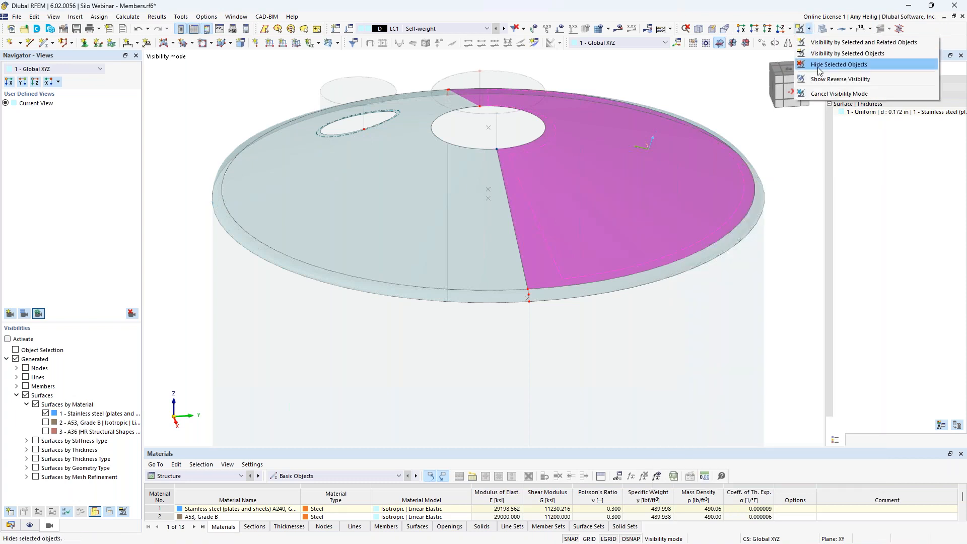
pyautogui.click(838, 93)
pyautogui.scroll(-3, 776, 233)
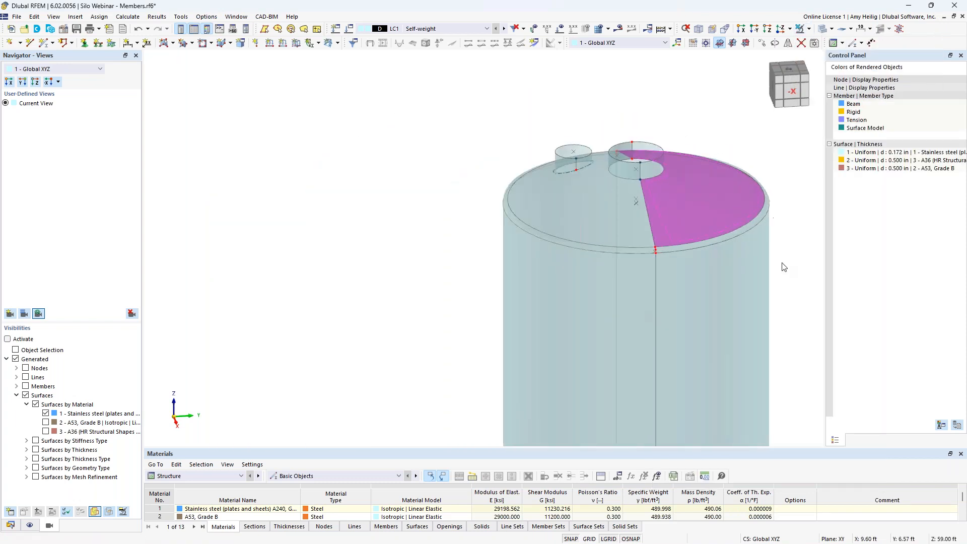
pyautogui.scroll(-5, 788, 289)
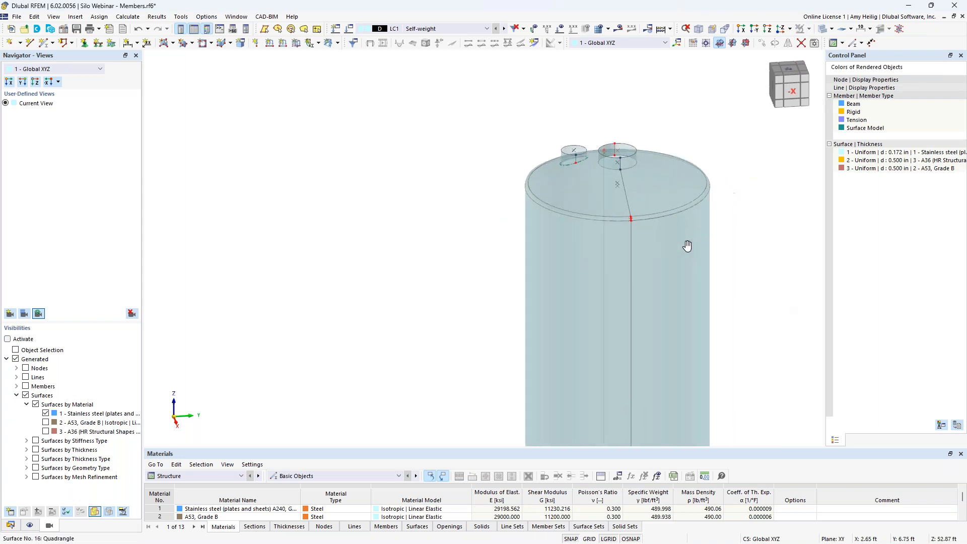
pyautogui.scroll(-3, 610, 225)
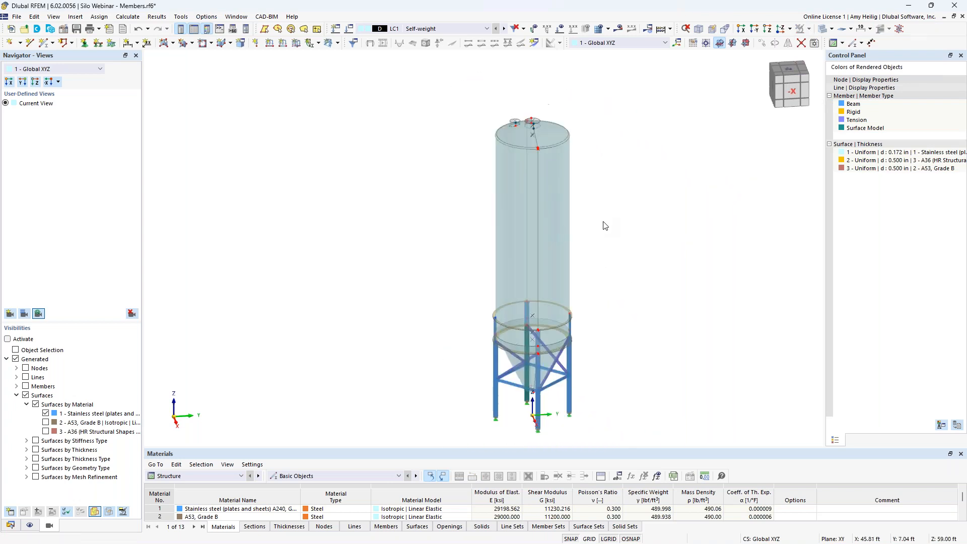
pyautogui.moveTo(603, 225); pyautogui.dragTo(650, 240, button='middle')
# Step: Apply the existing mesh settings without changes and turn on the mesh display for the whole model
pyautogui.click(127, 16)
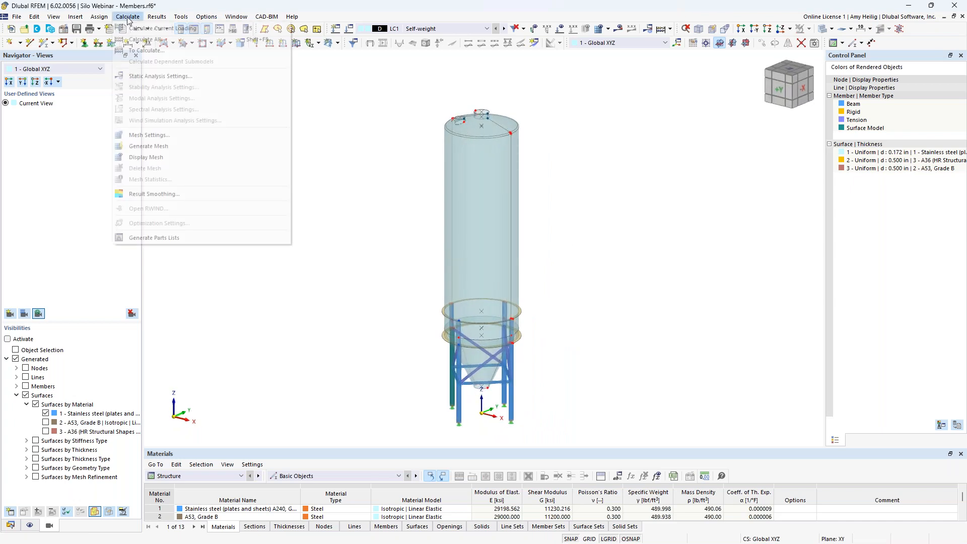
pyautogui.click(158, 135)
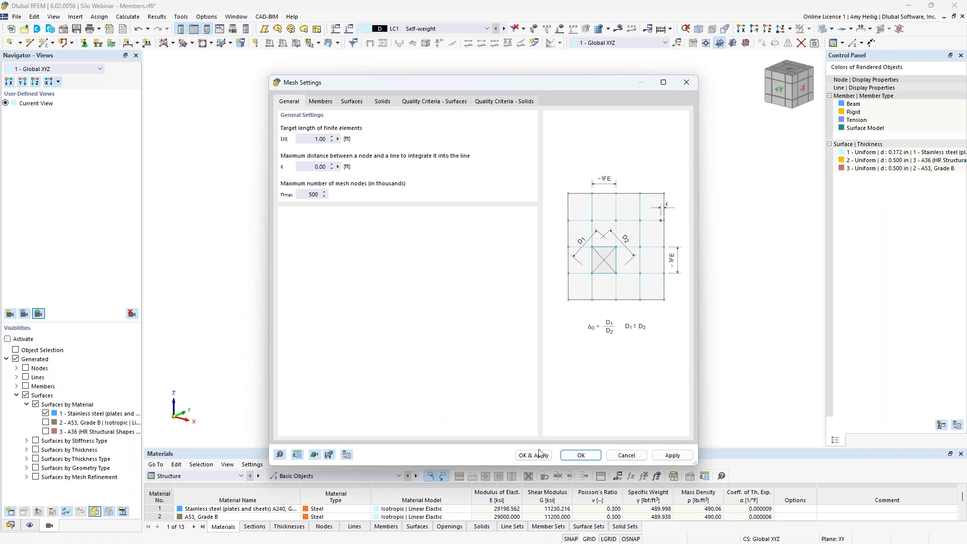
pyautogui.click(534, 455)
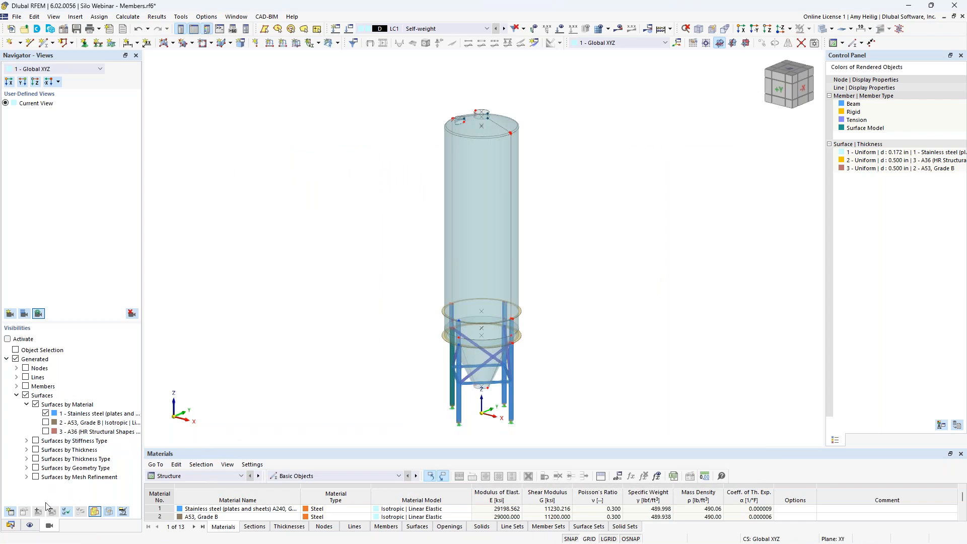
pyautogui.click(30, 525)
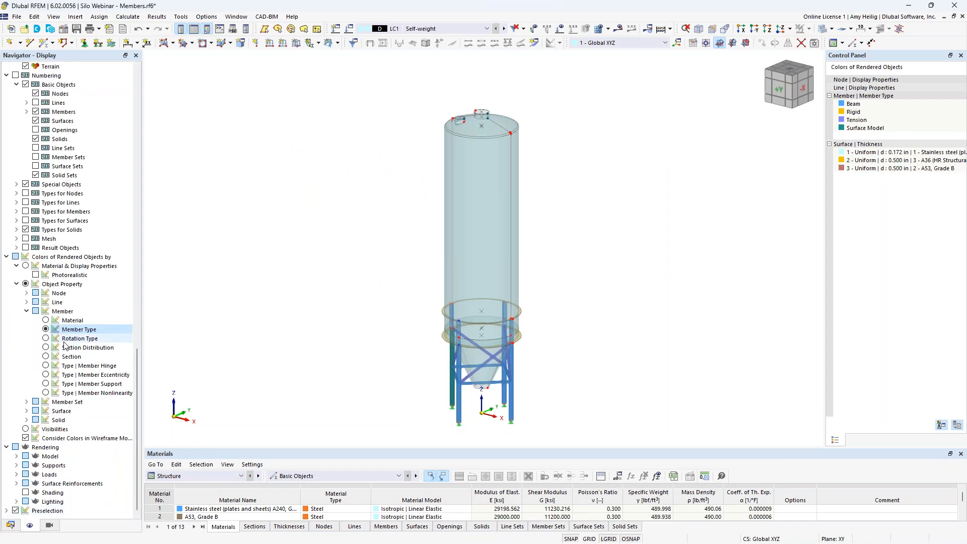
pyautogui.scroll(14, 60, 310)
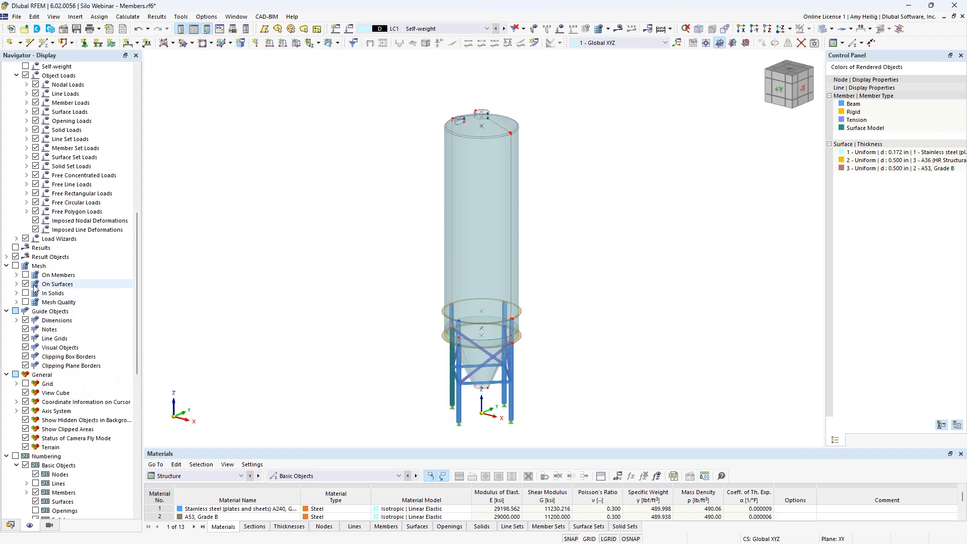
pyautogui.click(16, 266)
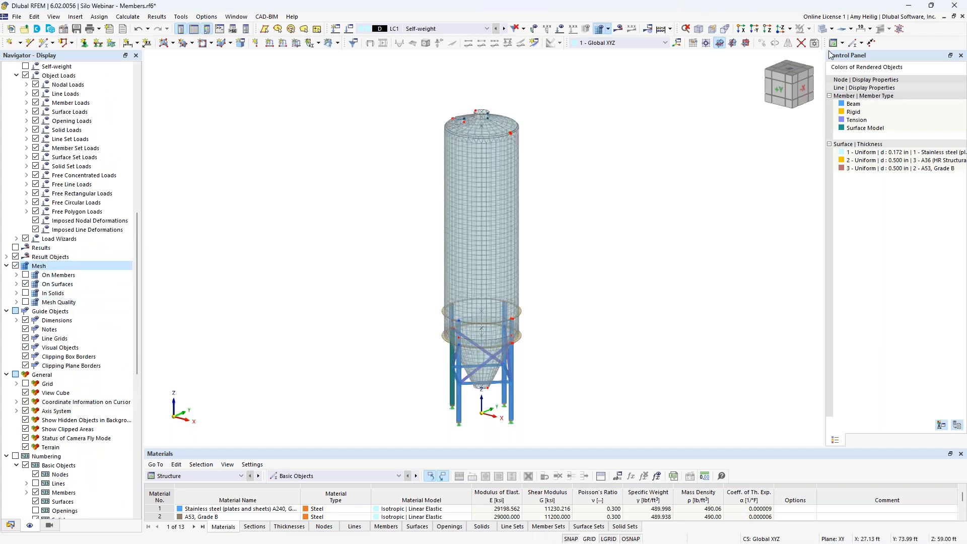
# Step: Show the model as wireframe and examine the mesh on the roof, nozzles, cylindrical wall, ring surfaces and hopper
pyautogui.click(819, 33)
pyautogui.scroll(4, 491, 151)
pyautogui.scroll(2, 491, 143)
pyautogui.scroll(1, 489, 138)
pyautogui.moveTo(489, 138); pyautogui.dragTo(498, 218, button='middle')
pyautogui.scroll(-1, 493, 166)
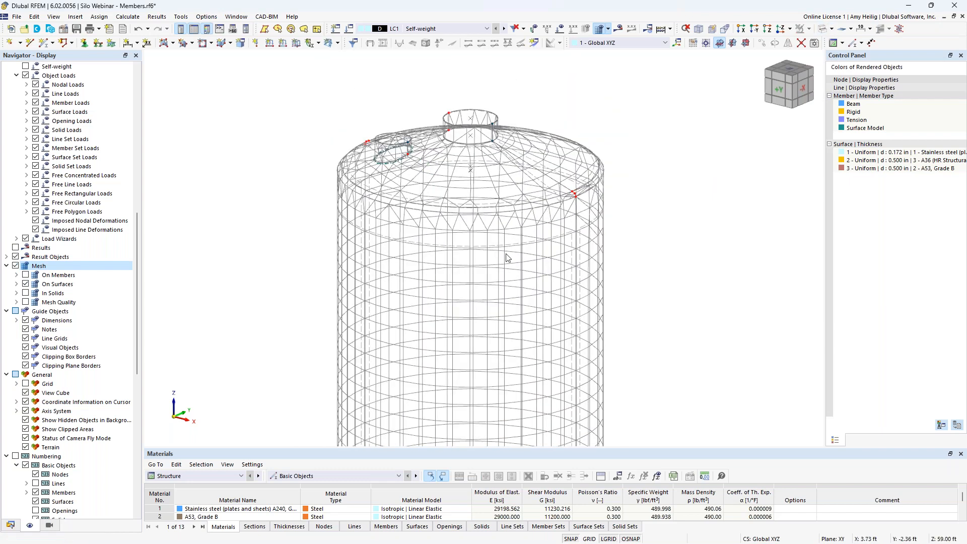
pyautogui.scroll(-3, 520, 368)
pyautogui.moveTo(522, 363); pyautogui.dragTo(508, 111, button='middle')
pyautogui.moveTo(519, 328); pyautogui.dragTo(514, 203, button='middle')
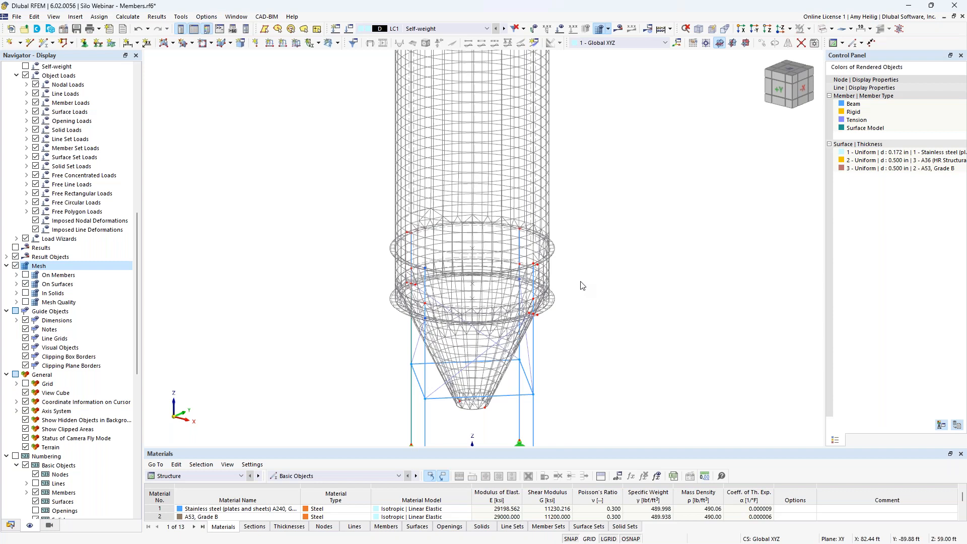
pyautogui.moveTo(584, 189); pyautogui.dragTo(598, 364, button='middle')
pyautogui.scroll(5, 486, 171)
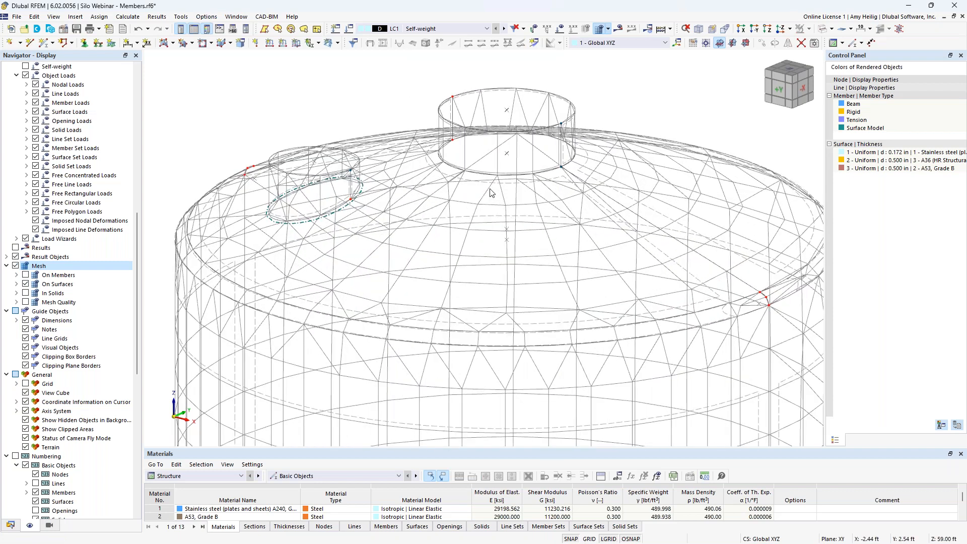
pyautogui.keyDown('ctrl'); pyautogui.moveTo(492, 187); pyautogui.dragTo(489, 264, button='middle'); pyautogui.keyUp('ctrl')
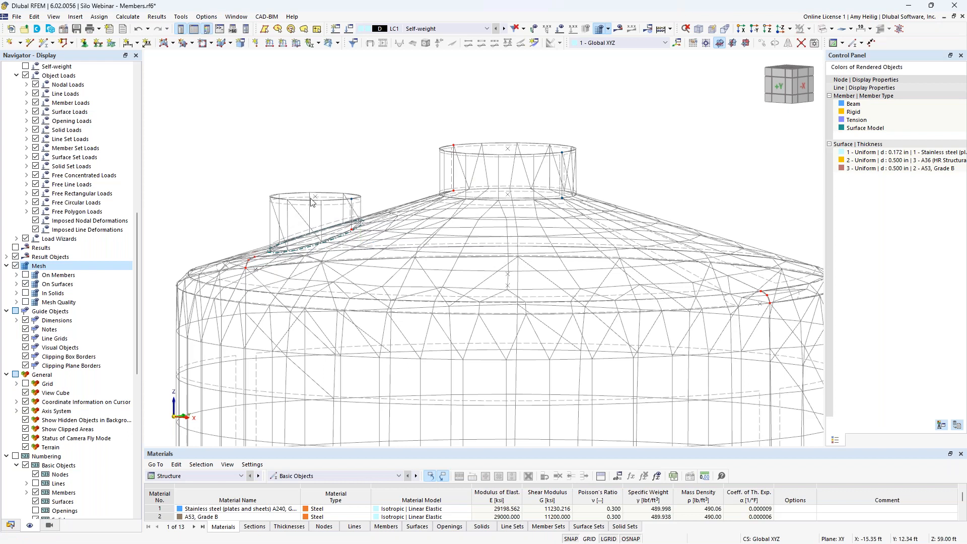
# Step: Set the target length of finite elements to 0.5 ft and regenerate the mesh for the whole silo
pyautogui.click(127, 17)
pyautogui.click(153, 135)
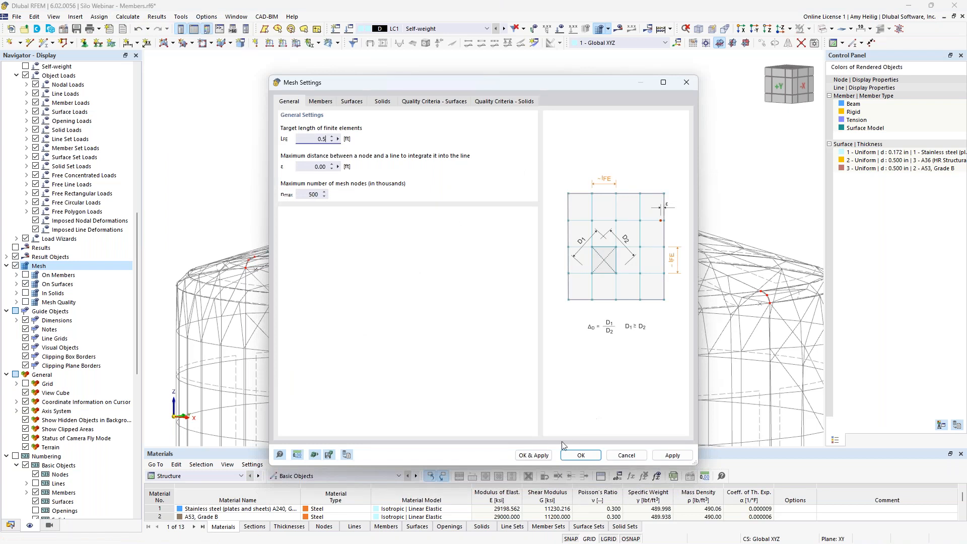
pyautogui.click(534, 456)
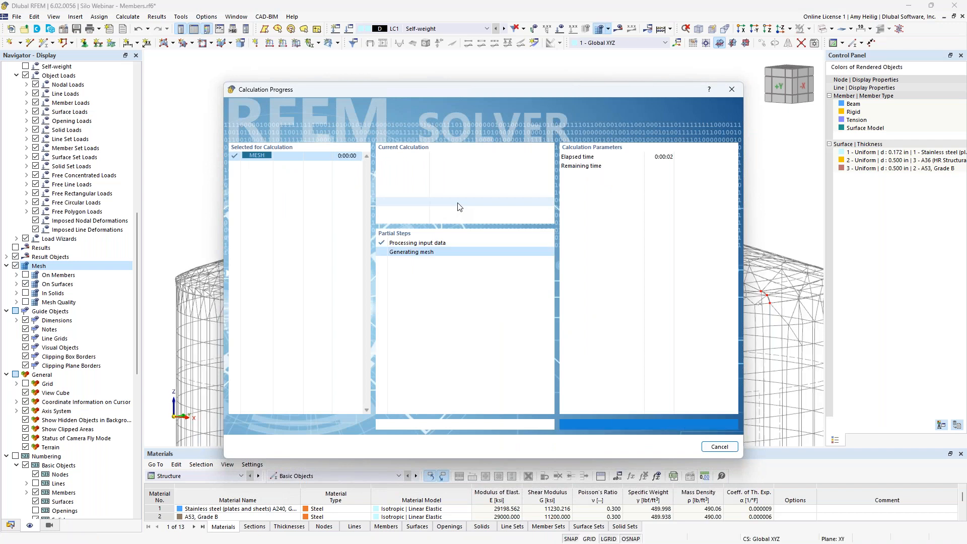
pyautogui.scroll(-6, 468, 200)
pyautogui.moveTo(466, 308); pyautogui.dragTo(454, 213, button='middle')
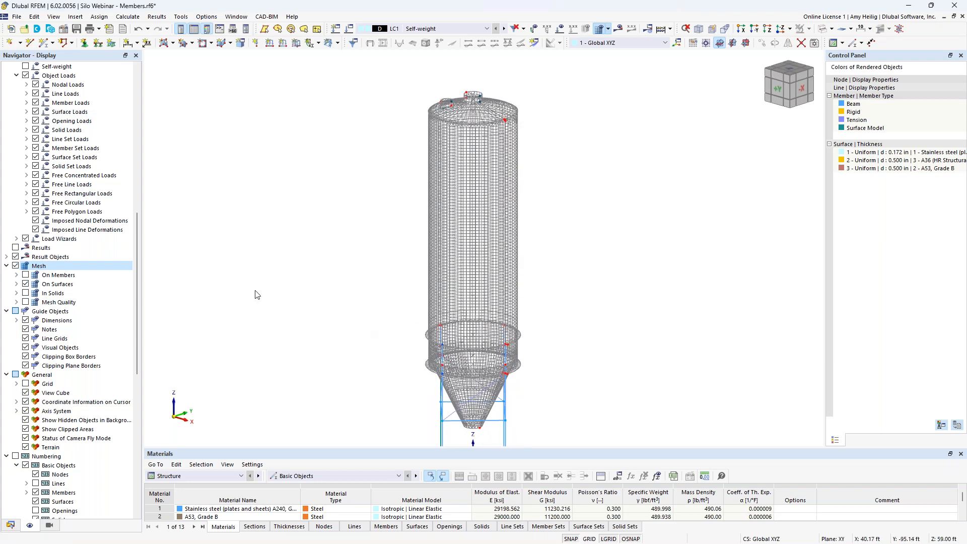
# Step: Set the target length of finite elements to 1.0 ft in the mesh settings and regenerate the mesh
pyautogui.click(127, 16)
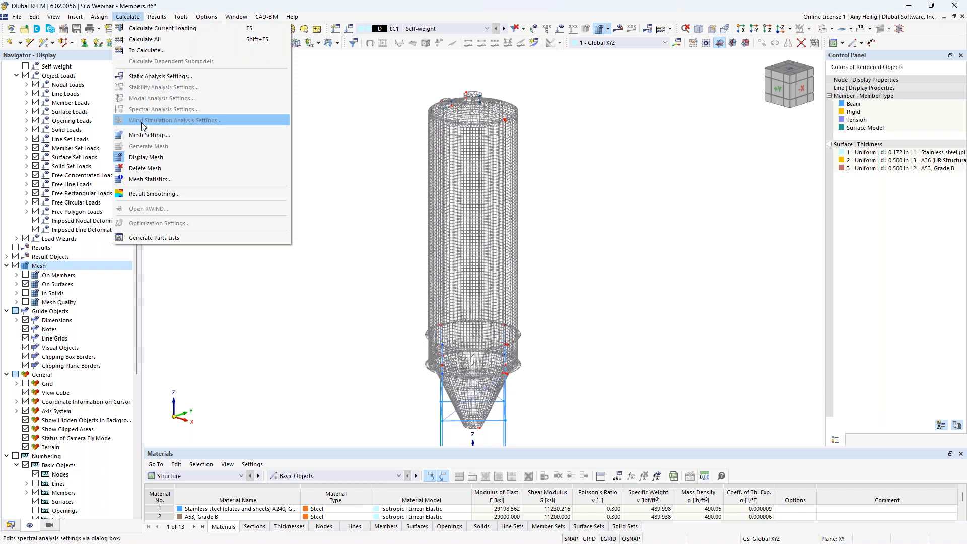
pyautogui.click(149, 135)
pyautogui.click(306, 140)
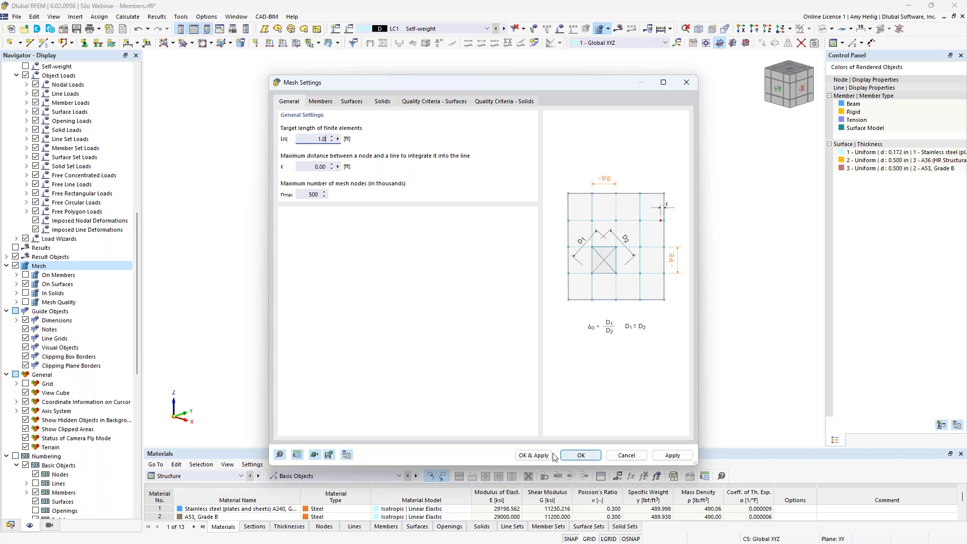
pyautogui.click(534, 456)
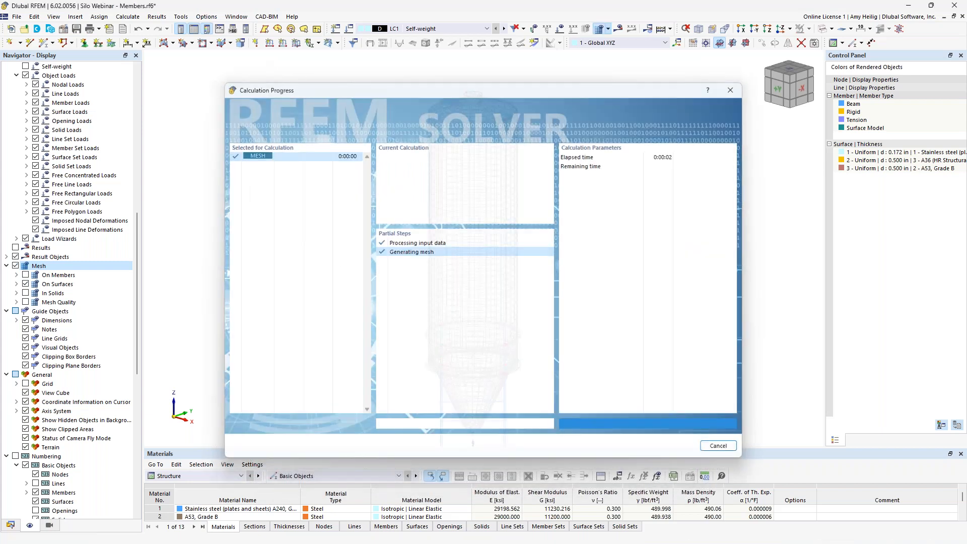
# Step: Turn on the surface model display for members and examine the mesh of the support leg modeled with surfaces
pyautogui.moveTo(368, 343); pyautogui.dragTo(422, 371, button='middle')
pyautogui.scroll(3, 420, 371)
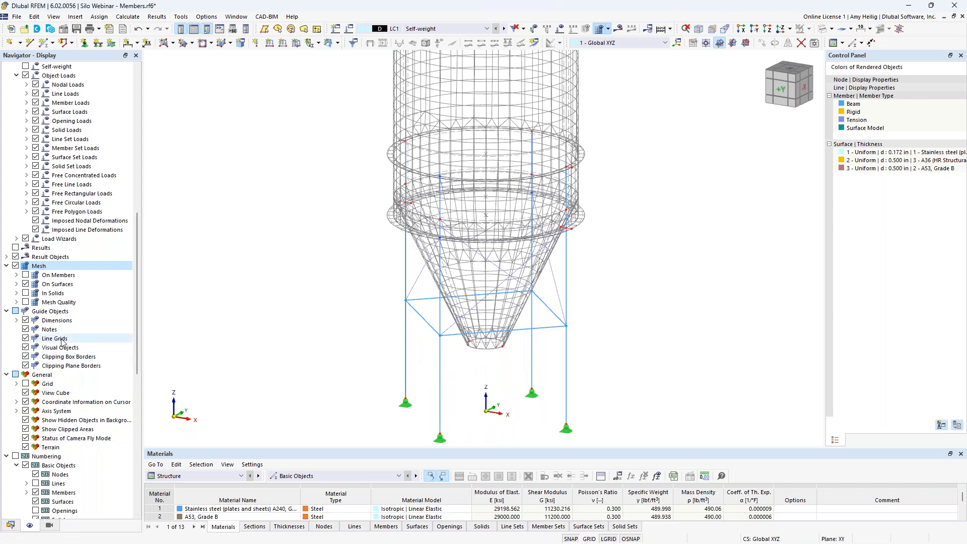
pyautogui.scroll(15, 61, 341)
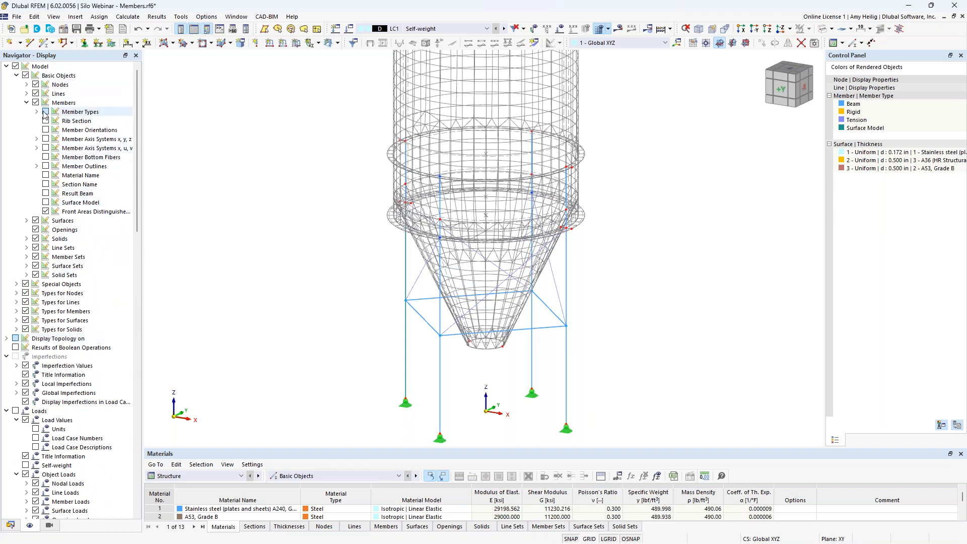
pyautogui.click(46, 202)
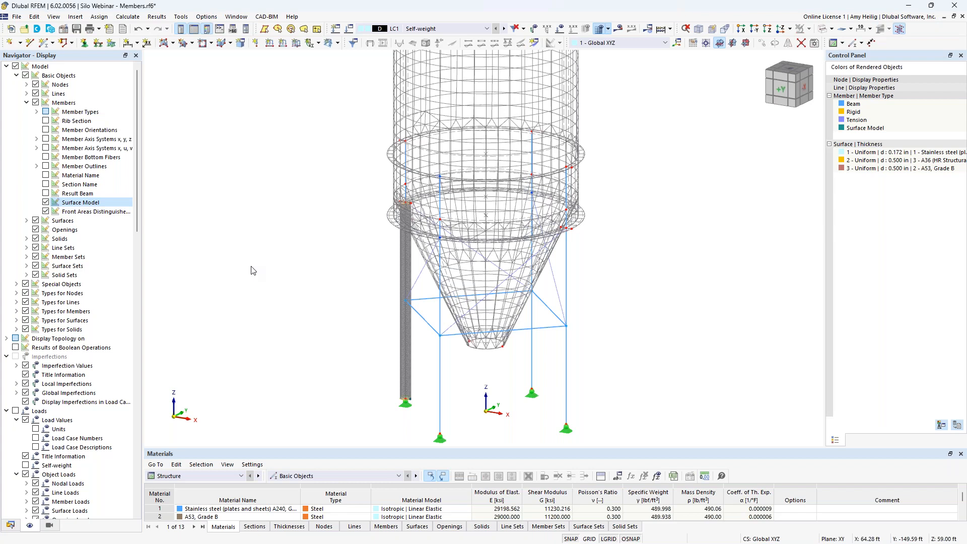
pyautogui.scroll(4, 392, 267)
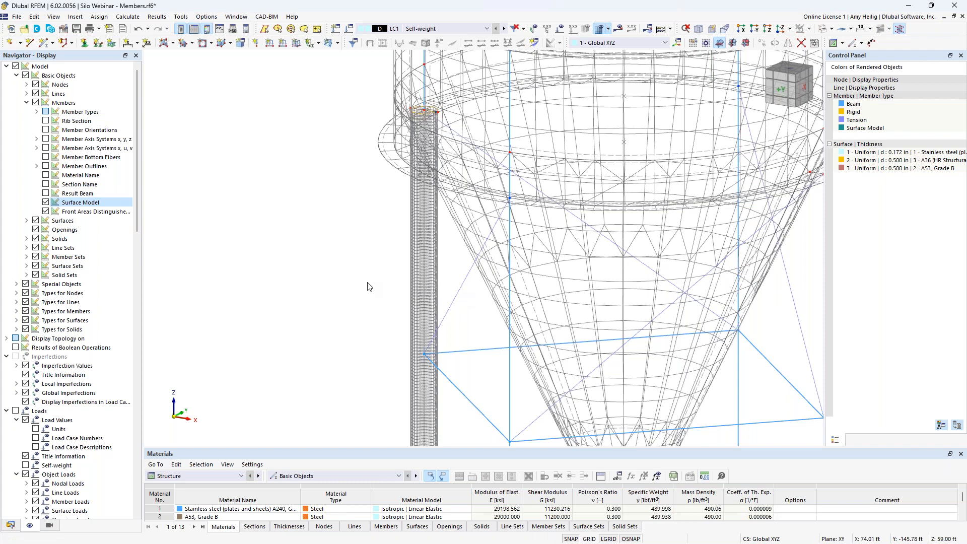
pyautogui.moveTo(448, 268); pyautogui.dragTo(431, 349, button='middle')
pyautogui.moveTo(437, 248); pyautogui.dragTo(369, 158, button='middle')
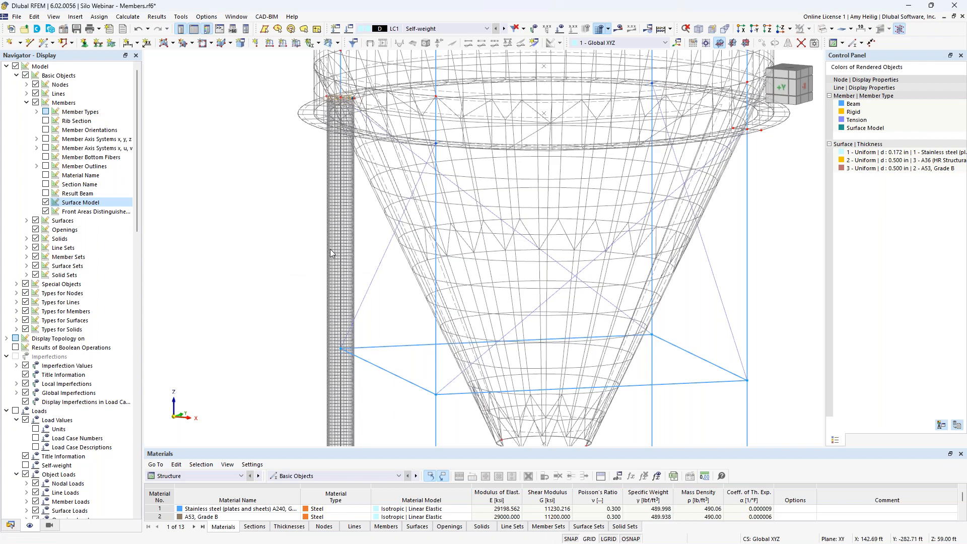
# Step: Open the support leg's pipe surface for editing and check the target FE length of its surface mesh refinement without changing it
pyautogui.scroll(3, 331, 253)
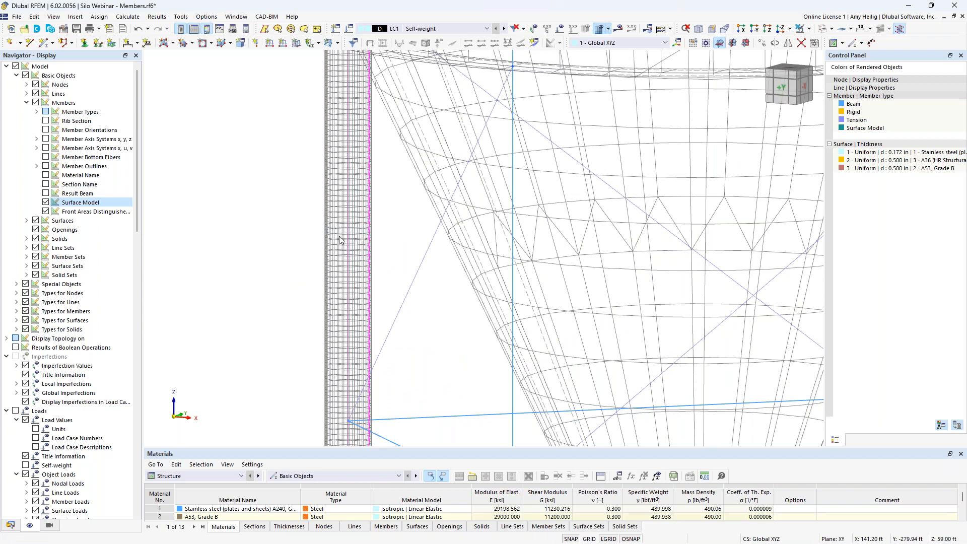
pyautogui.scroll(1, 368, 237)
pyautogui.rightClick(368, 237)
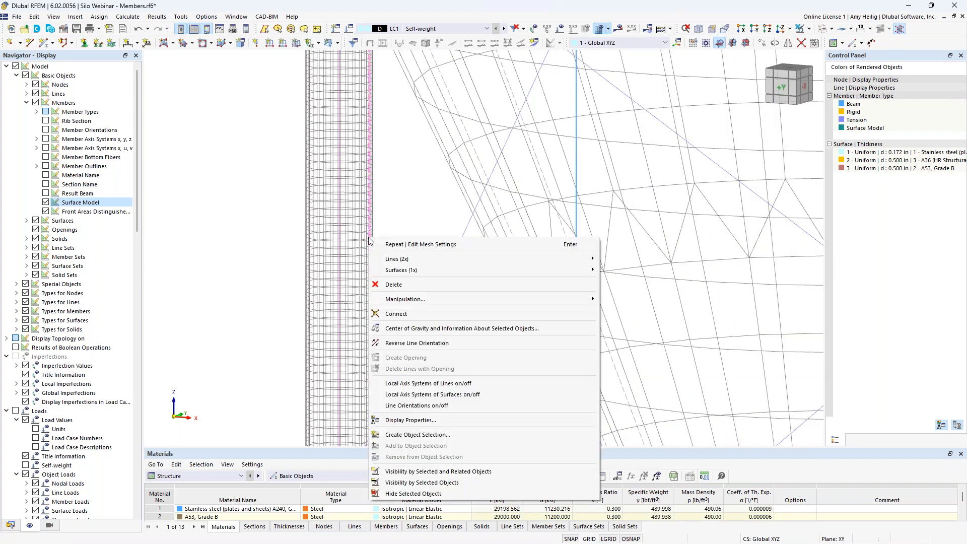
pyautogui.moveTo(428, 271)
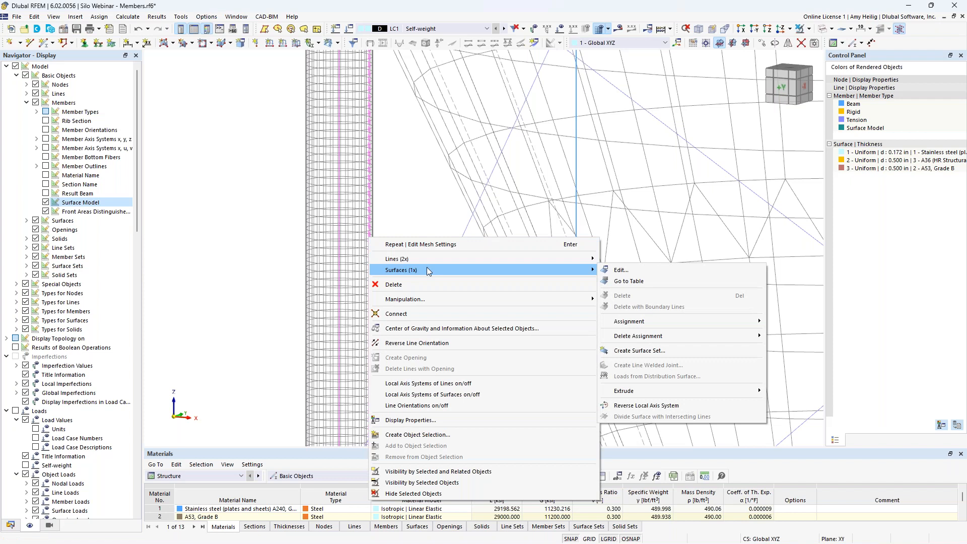
pyautogui.click(616, 270)
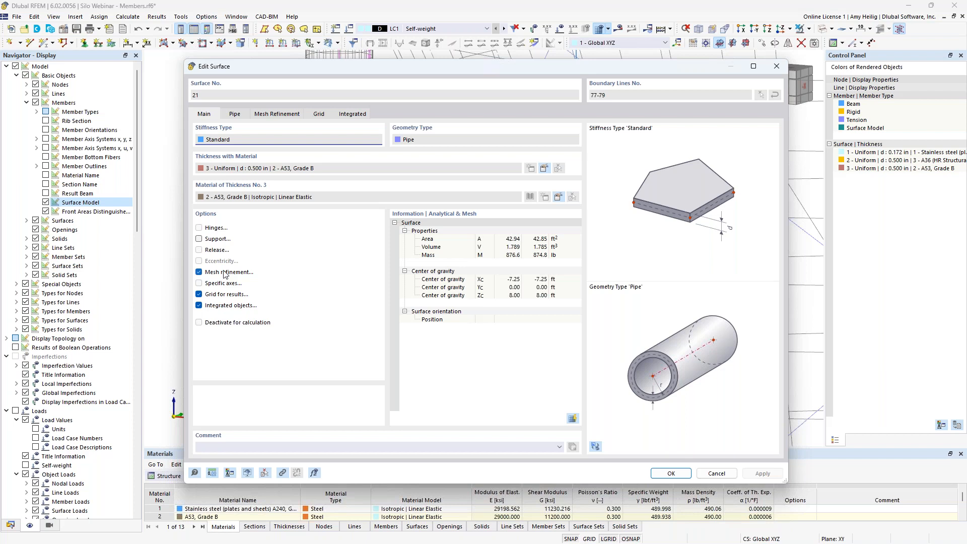
pyautogui.click(286, 116)
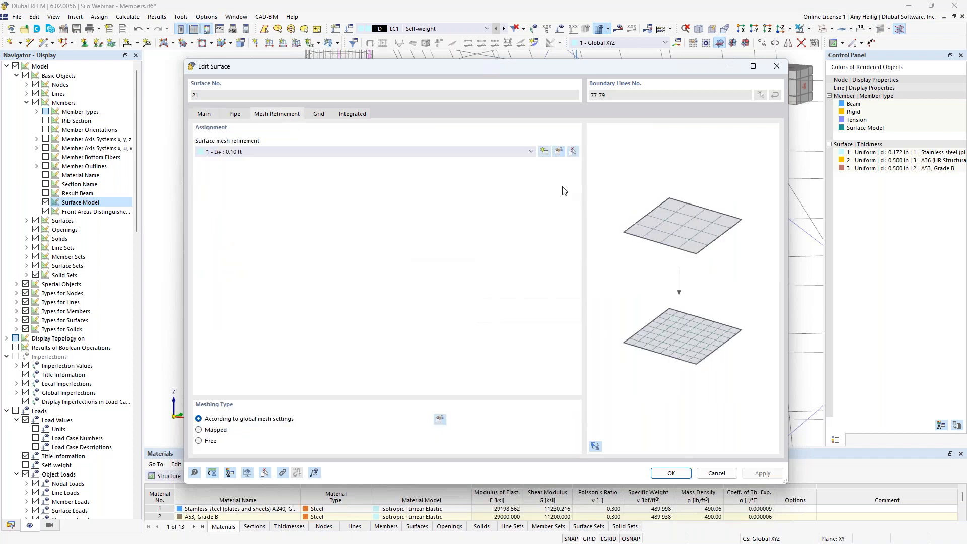
pyautogui.click(558, 151)
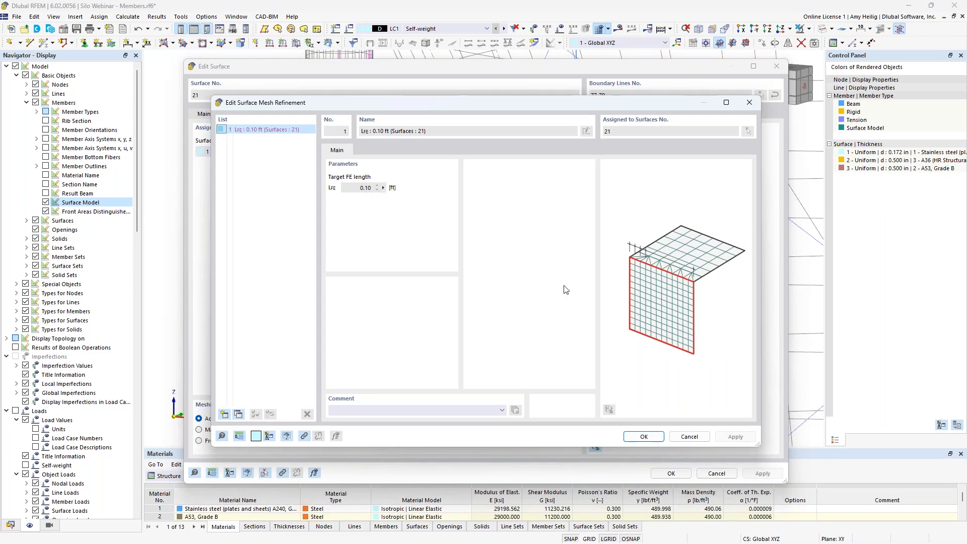
pyautogui.click(687, 435)
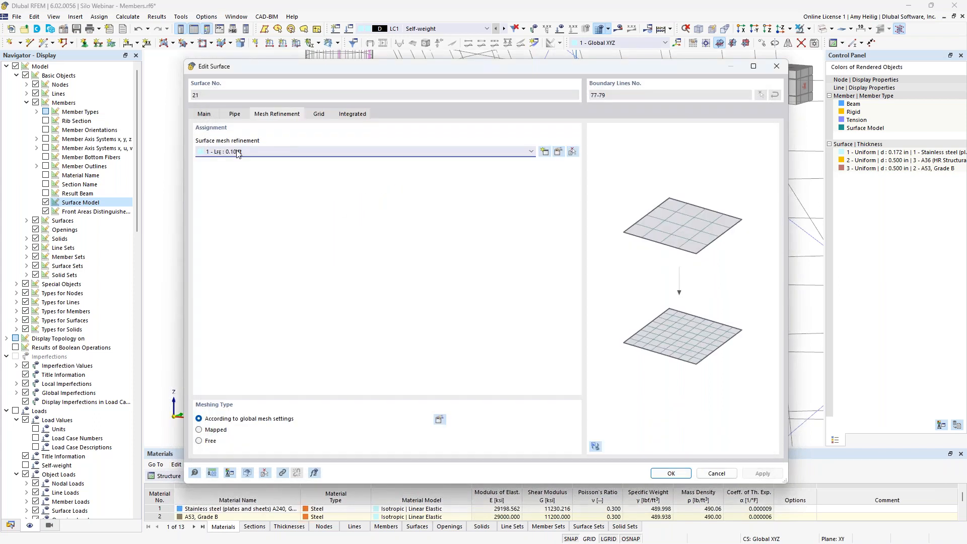
pyautogui.click(676, 474)
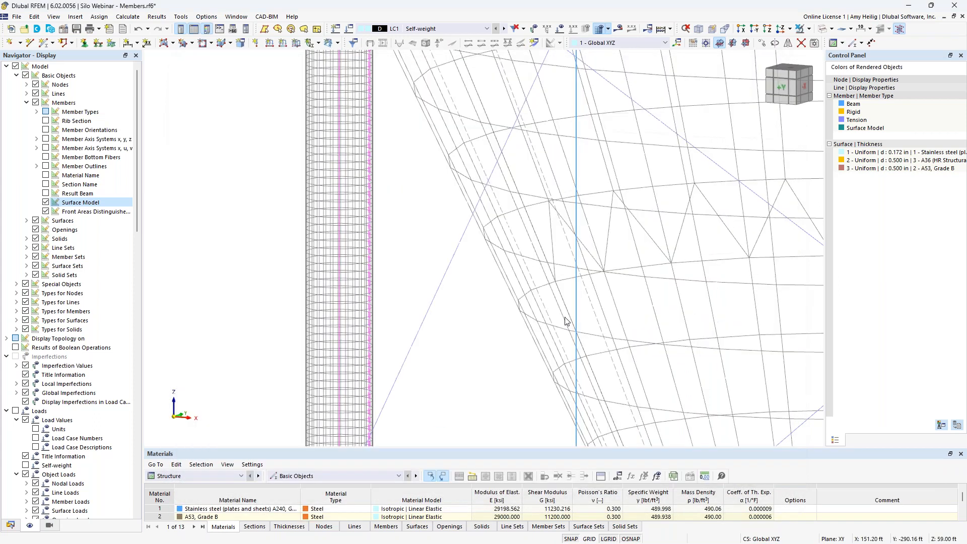
# Step: Clear the selection and turn off both the members' surface model display and the mesh display
pyautogui.scroll(-3, 548, 244)
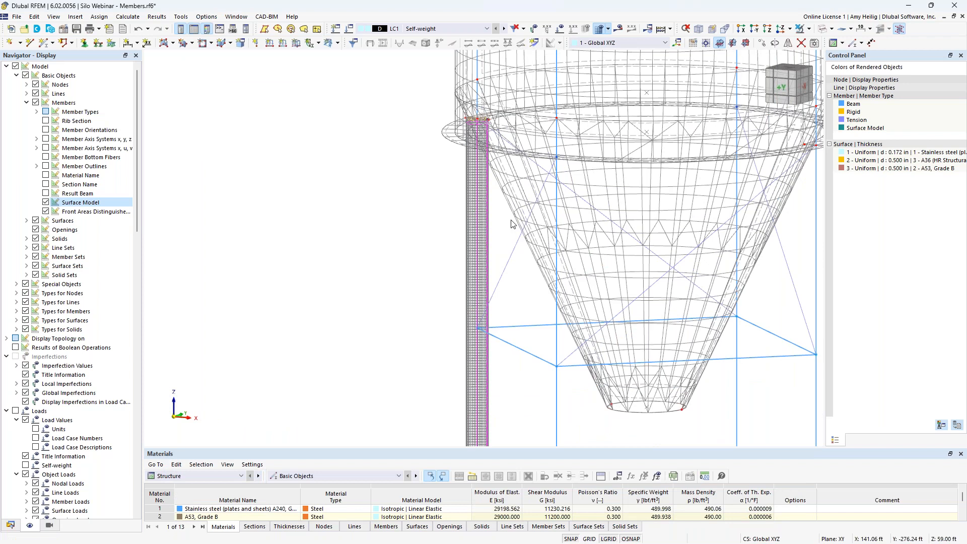
pyautogui.scroll(-3, 511, 223)
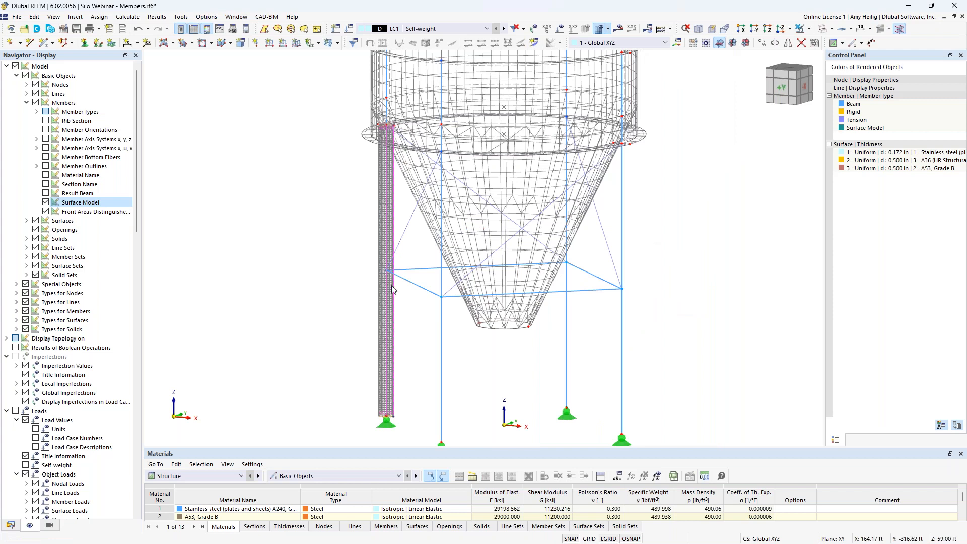
pyautogui.click(333, 225)
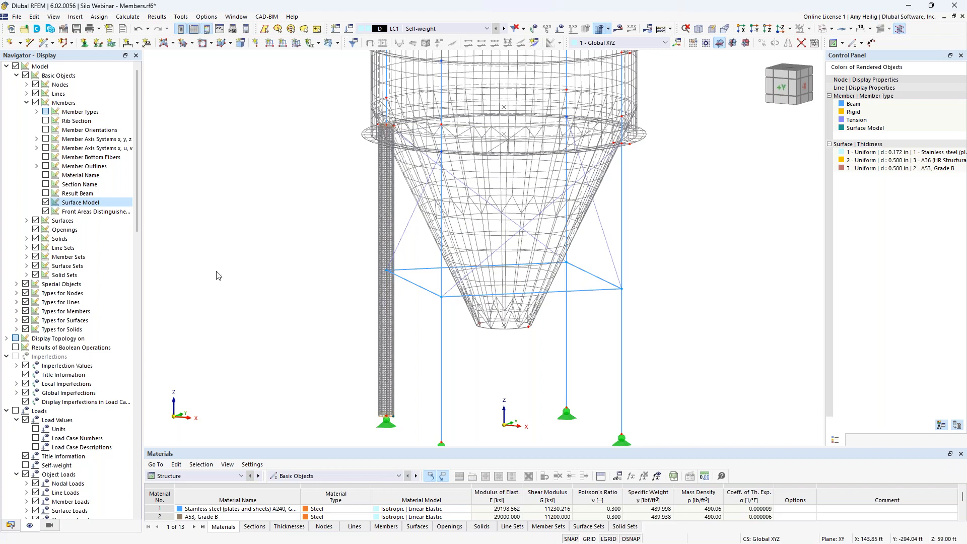
pyautogui.click(45, 203)
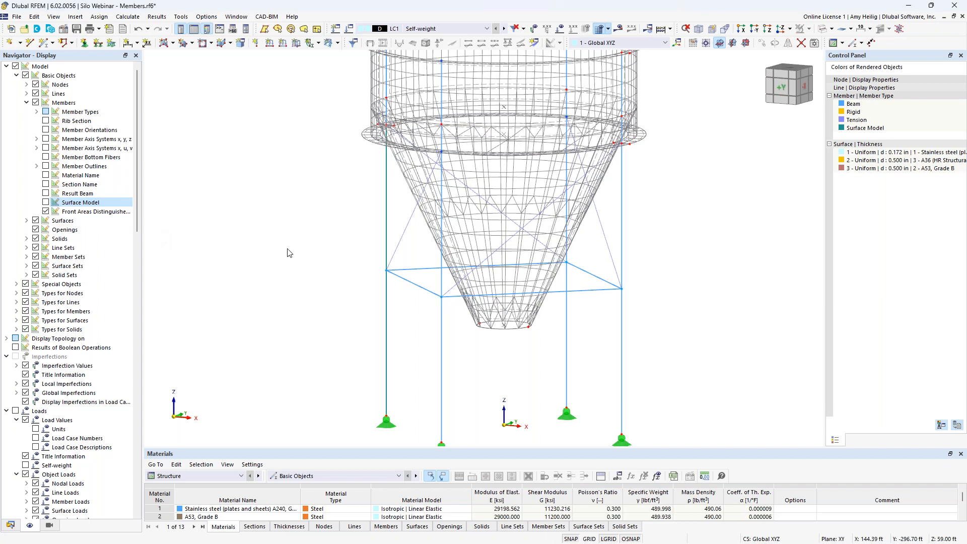
pyautogui.scroll(-9, 73, 377)
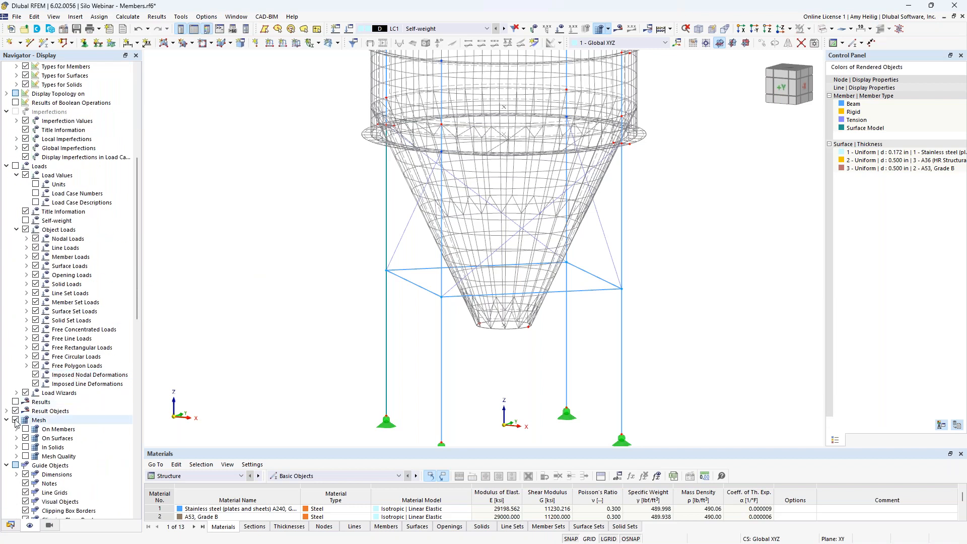
pyautogui.click(16, 420)
pyautogui.scroll(-3, 349, 239)
pyautogui.moveTo(341, 217); pyautogui.dragTo(364, 310, button='middle')
pyautogui.scroll(-2, 364, 308)
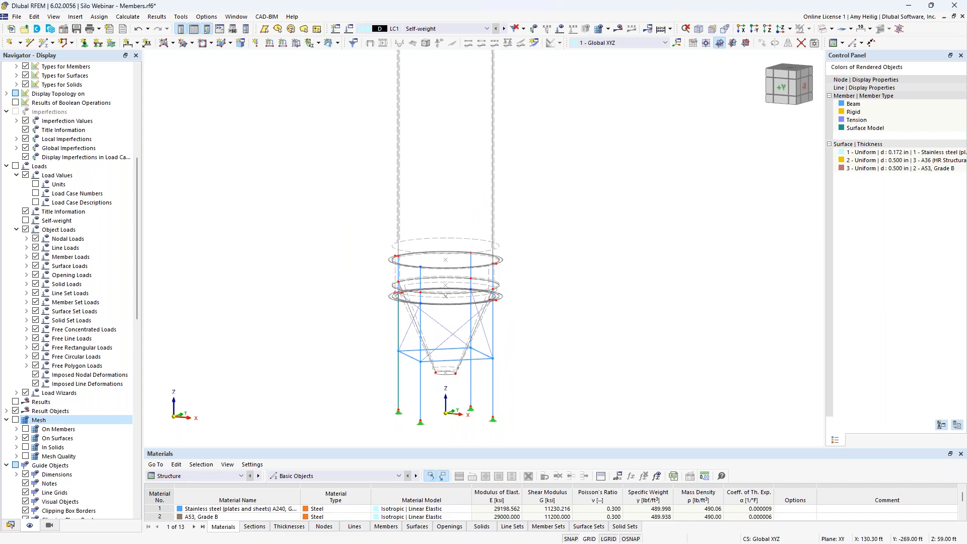
pyautogui.scroll(-2, 363, 309)
pyautogui.moveTo(345, 285); pyautogui.dragTo(393, 316, button='middle')
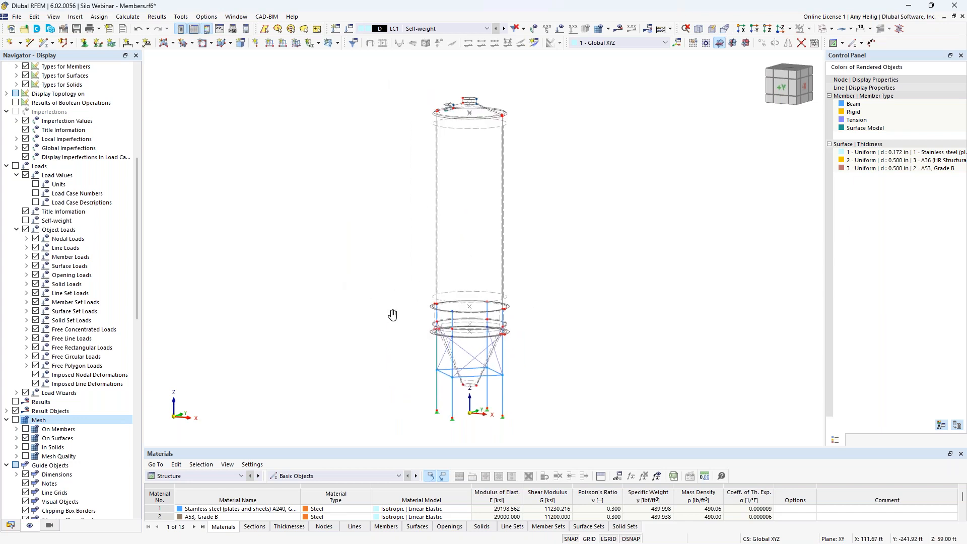
# Step: Open the load cases and combinations and show the base settings for the standard and combination wizard
pyautogui.click(350, 30)
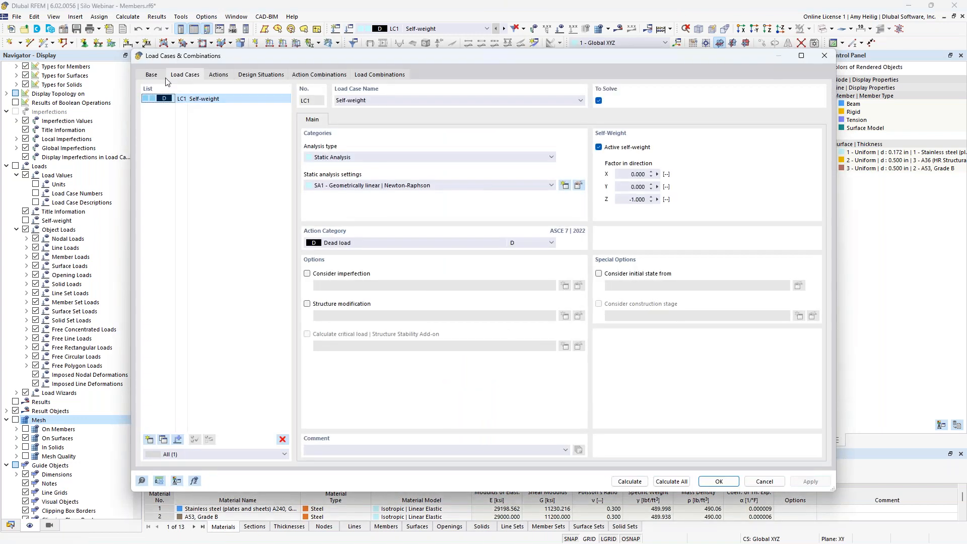
pyautogui.click(152, 76)
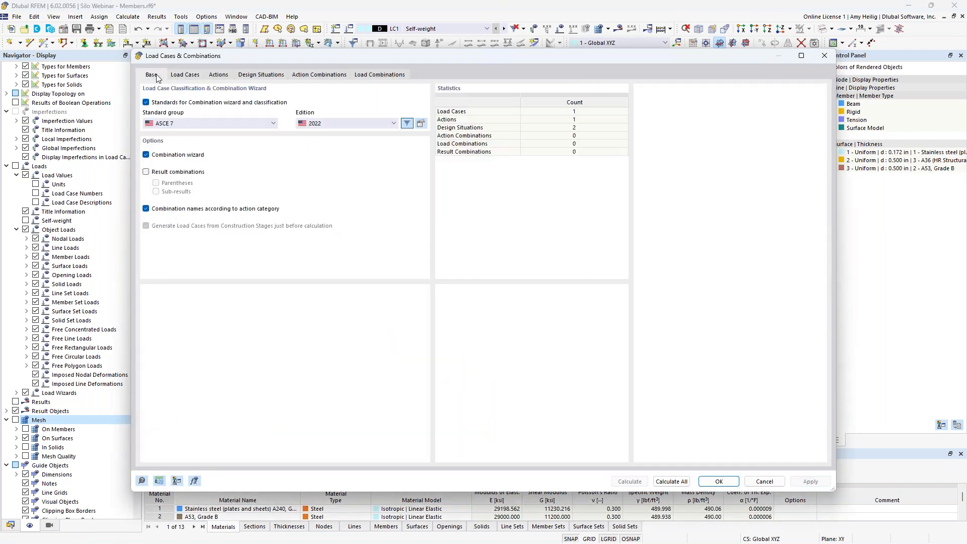
# Step: Rename the self-weight load case LC1 to Dead, keeping Dead load as its action category
pyautogui.click(186, 127)
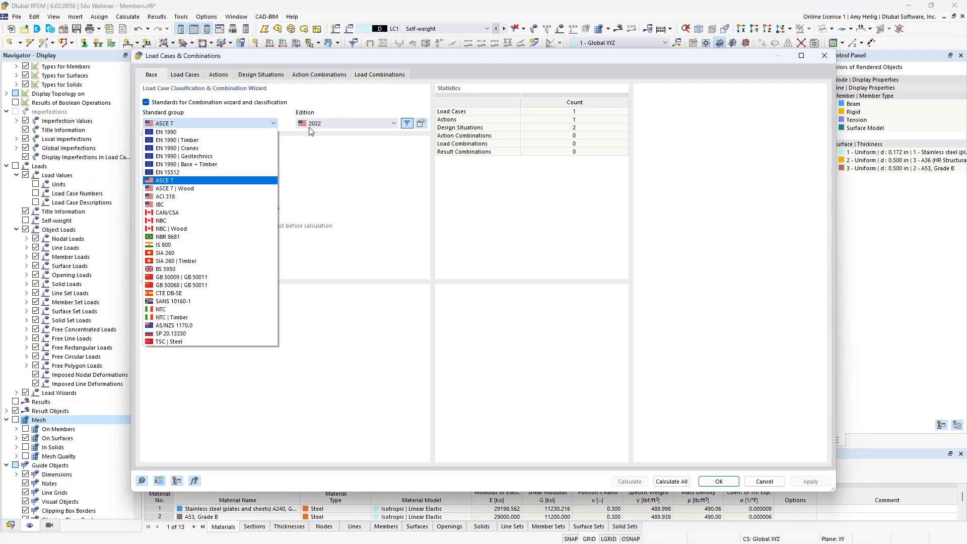
pyautogui.click(321, 160)
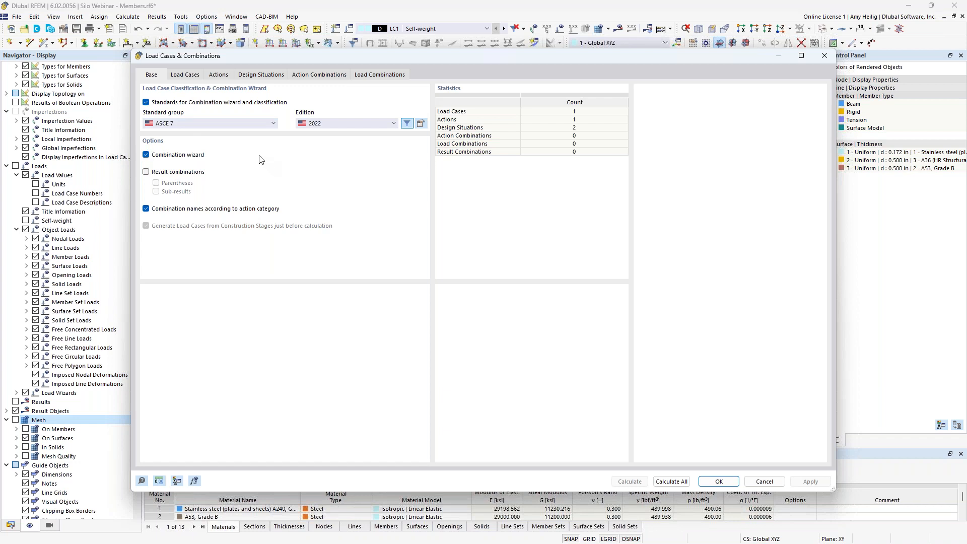
pyautogui.click(194, 78)
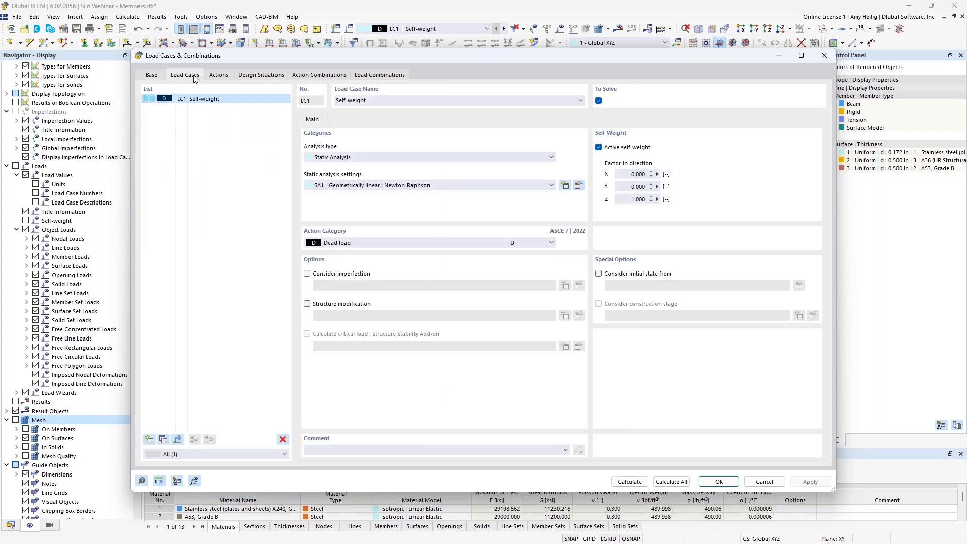
pyautogui.click(373, 100)
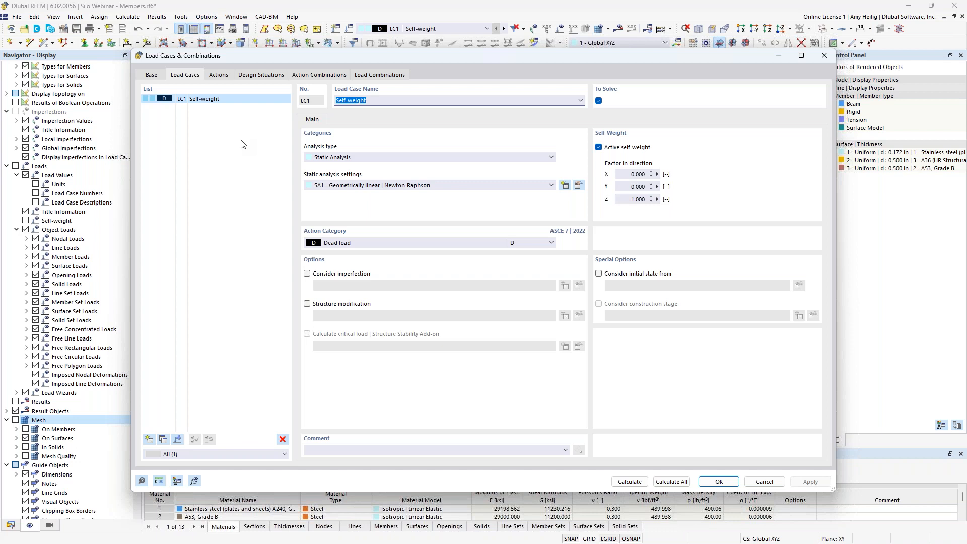
pyautogui.write('Dead')
pyautogui.click(361, 243)
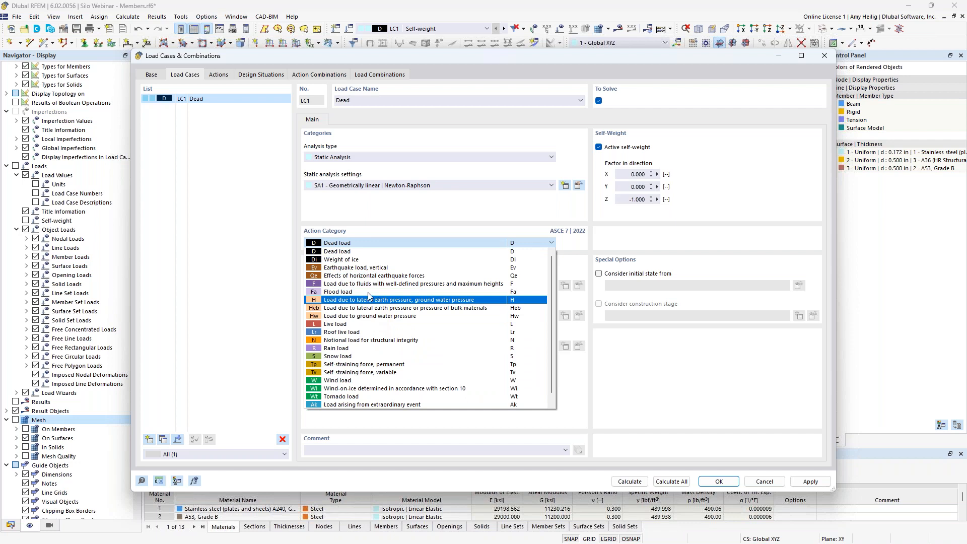
pyautogui.click(338, 215)
pyautogui.moveTo(421, 55); pyautogui.dragTo(445, 288)
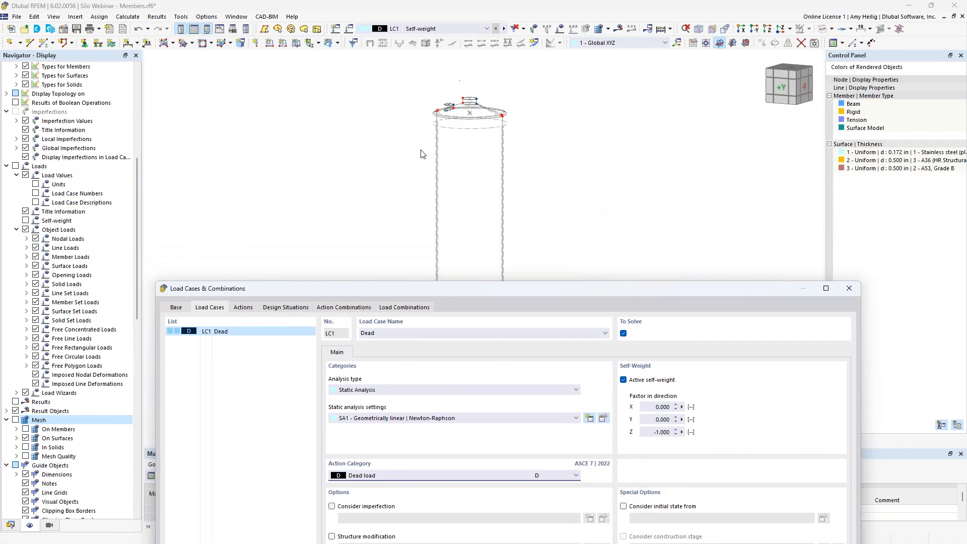
pyautogui.moveTo(497, 289); pyautogui.dragTo(495, 60)
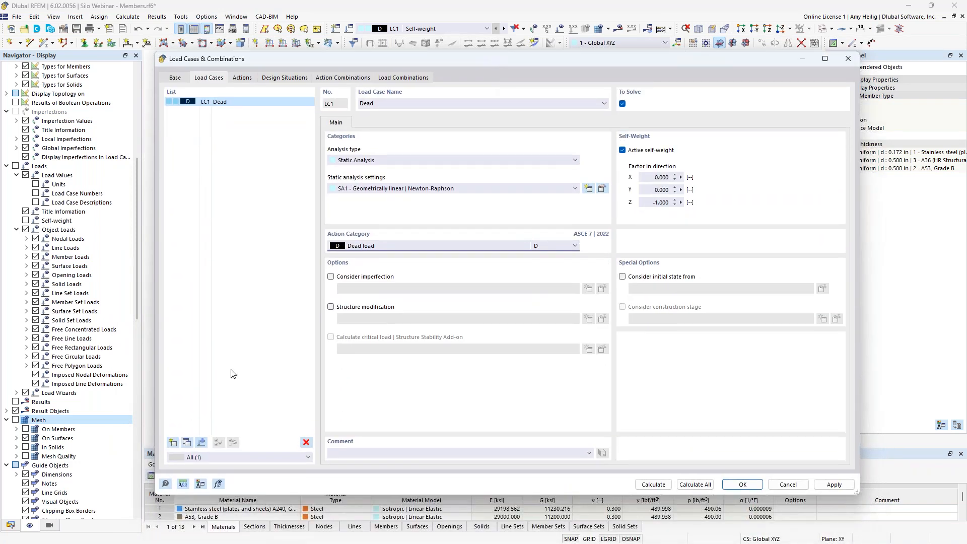
# Step: Add a second load case named Pressure - Horizontal with the Live load action category and accept the load cases
pyautogui.click(173, 442)
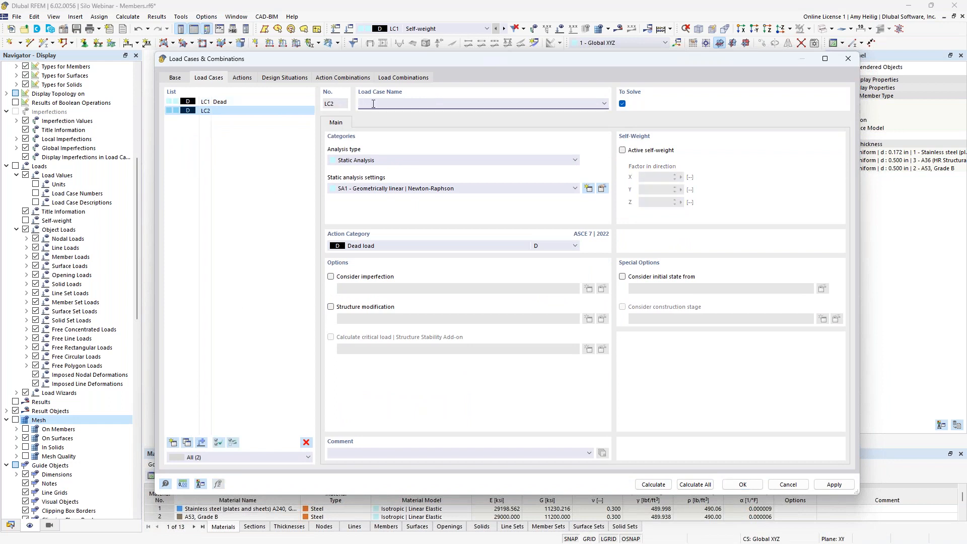
pyautogui.write('Pressure - Horizontal')
pyautogui.click(363, 246)
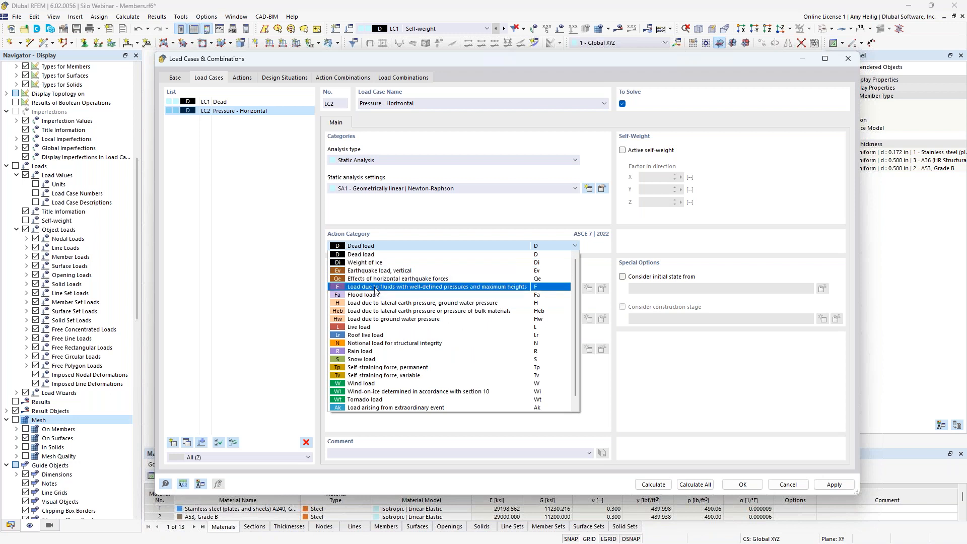
pyautogui.click(366, 328)
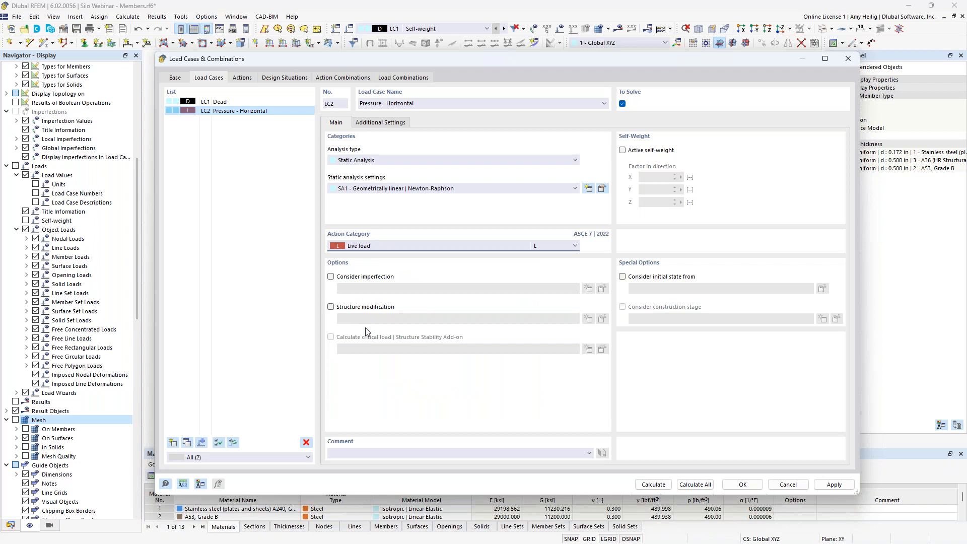
pyautogui.click(744, 484)
# Step: Start a new free rectangular load in LC2 with XZ Plane projection and the local z load direction
pyautogui.moveTo(518, 322); pyautogui.dragTo(512, 302, button='middle')
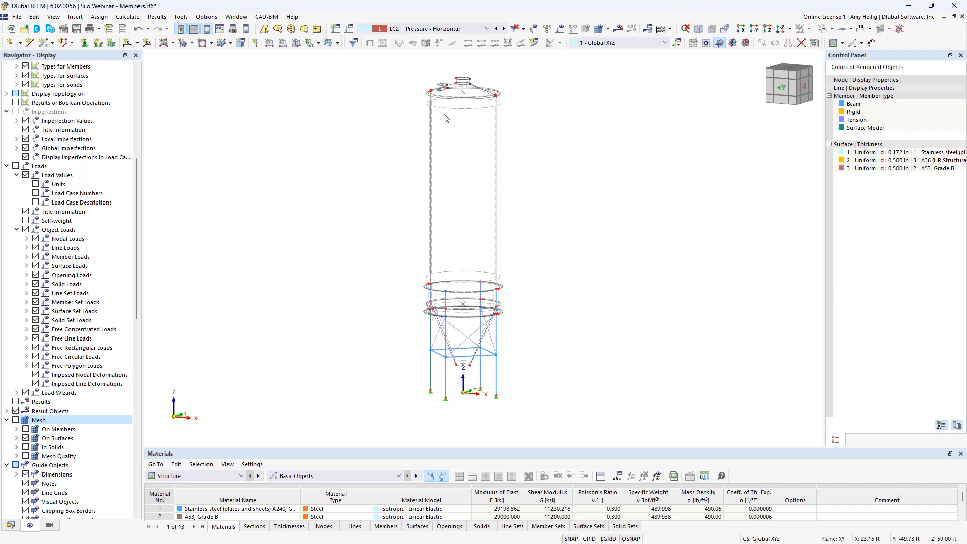
pyautogui.click(411, 30)
pyautogui.click(410, 32)
pyautogui.scroll(2, 483, 310)
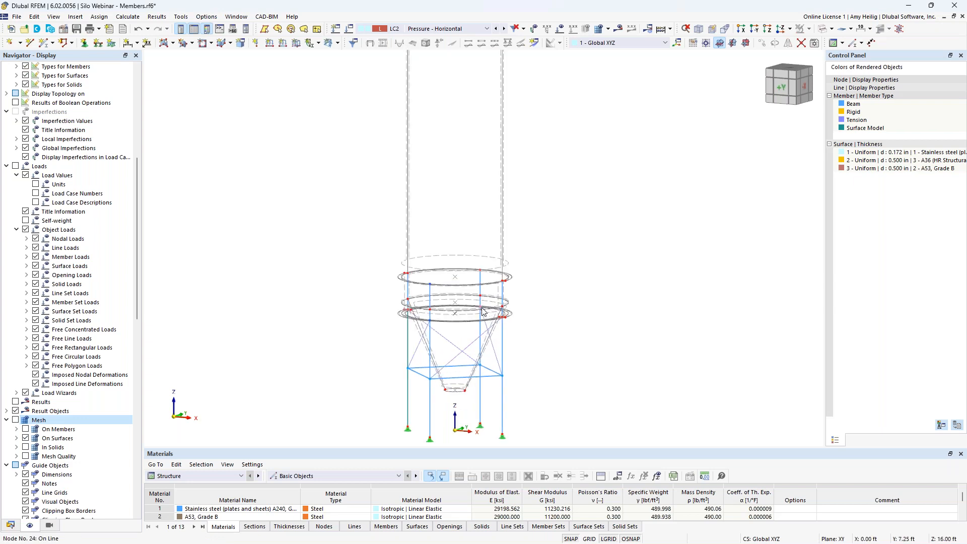
pyautogui.keyDown('shift'); pyautogui.scroll(5, 549, 329); pyautogui.keyUp('shift')
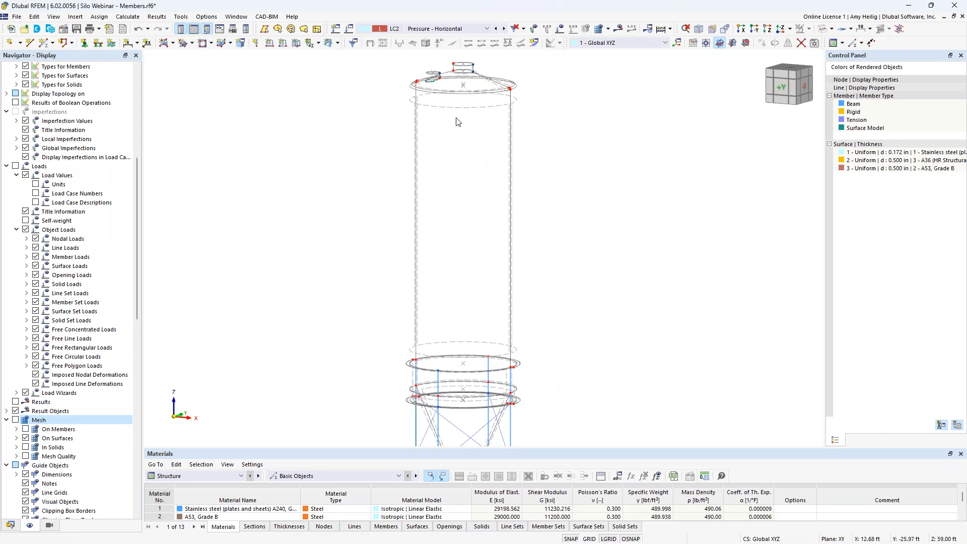
pyautogui.click(338, 43)
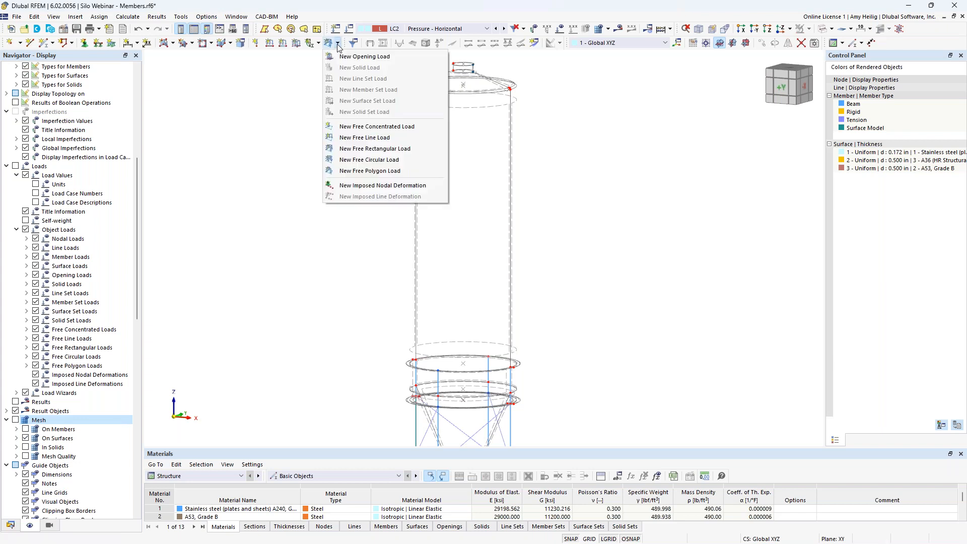
pyautogui.click(359, 149)
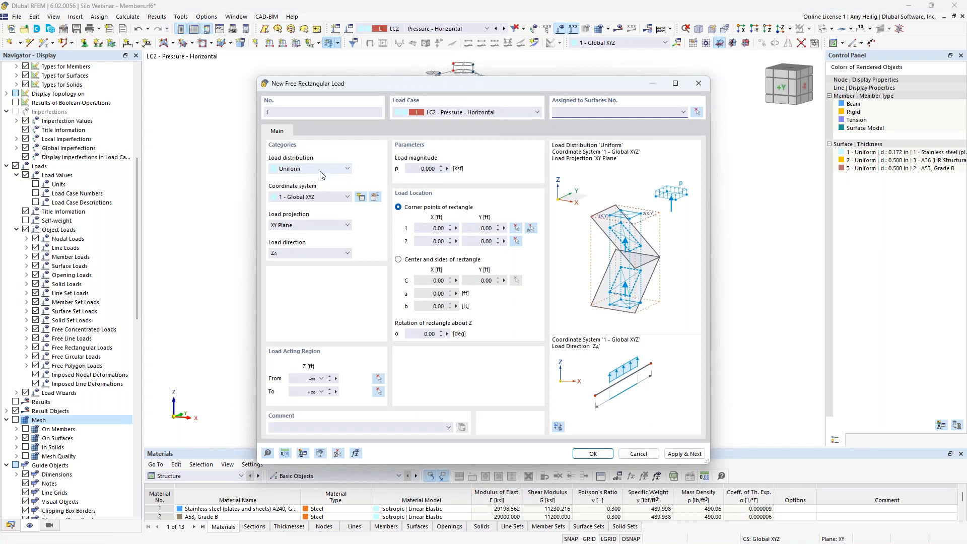
pyautogui.click(311, 226)
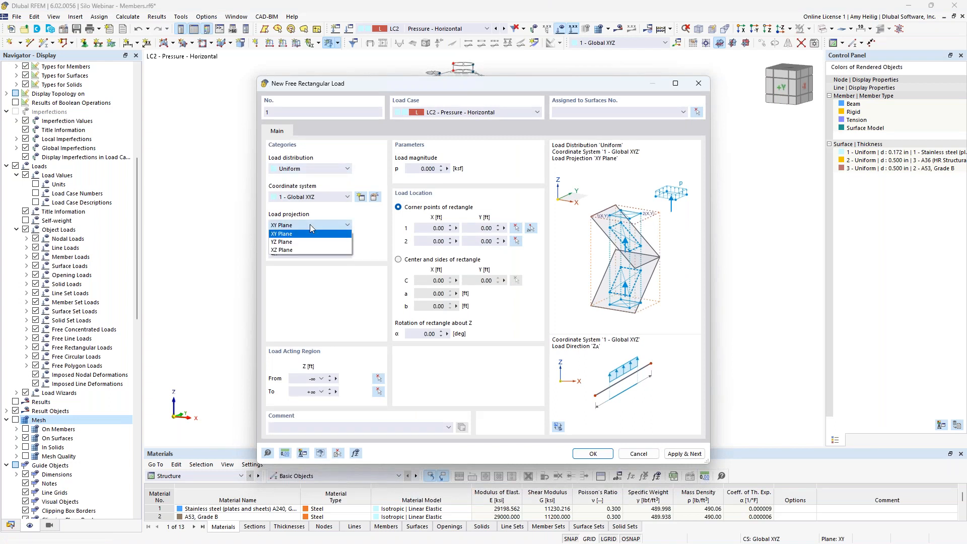
pyautogui.click(304, 250)
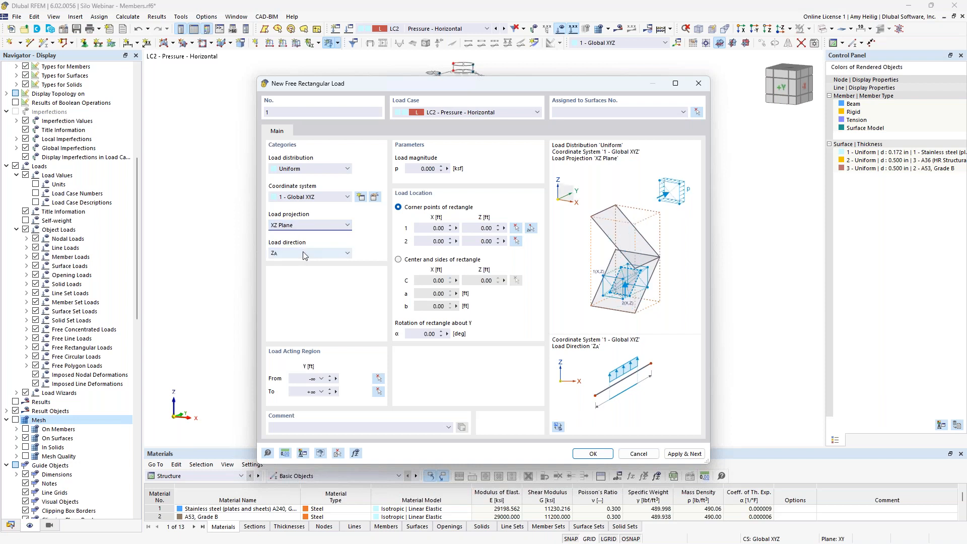
pyautogui.click(305, 254)
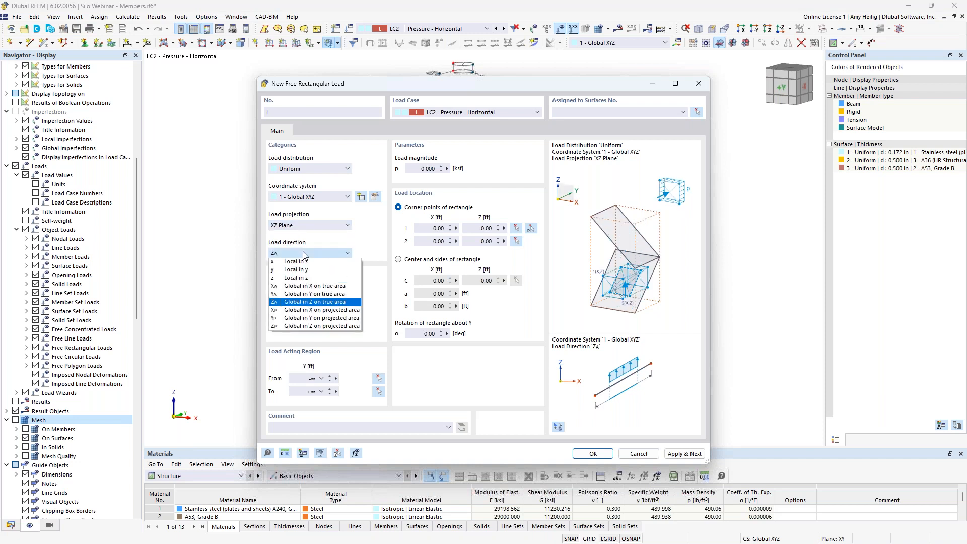
pyautogui.click(317, 278)
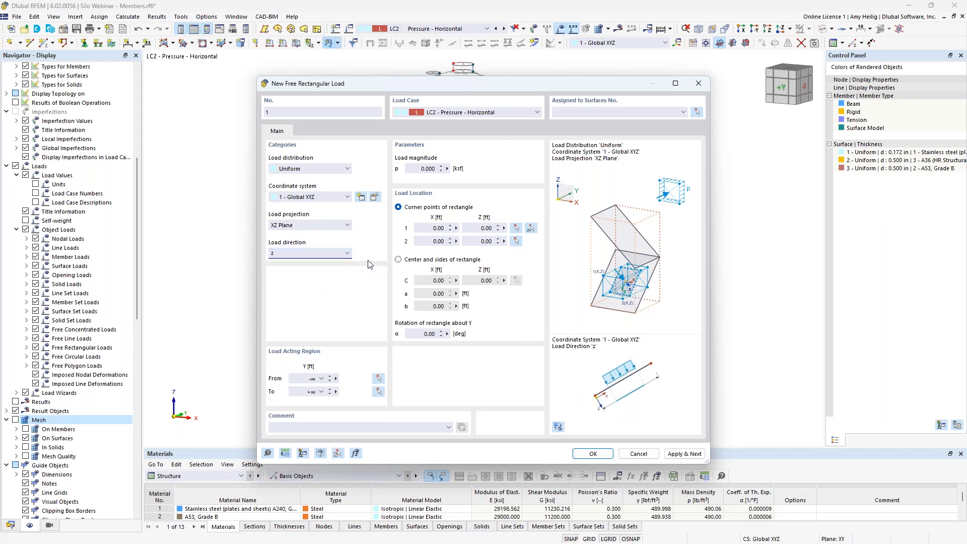
# Step: Set the load distribution to Linear in Z with magnitudes p1 of 2.5 ksf and p2 of 0 ksf
pyautogui.click(313, 169)
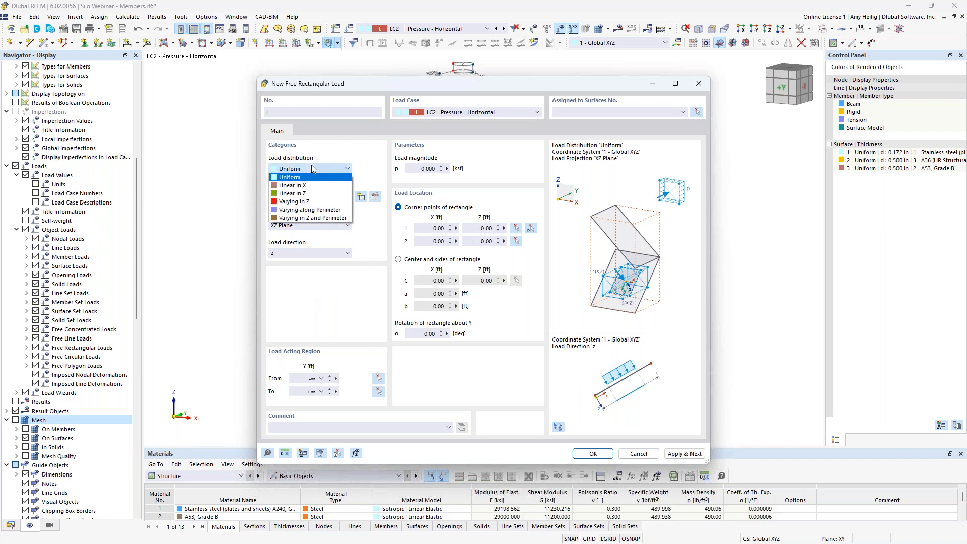
pyautogui.click(314, 194)
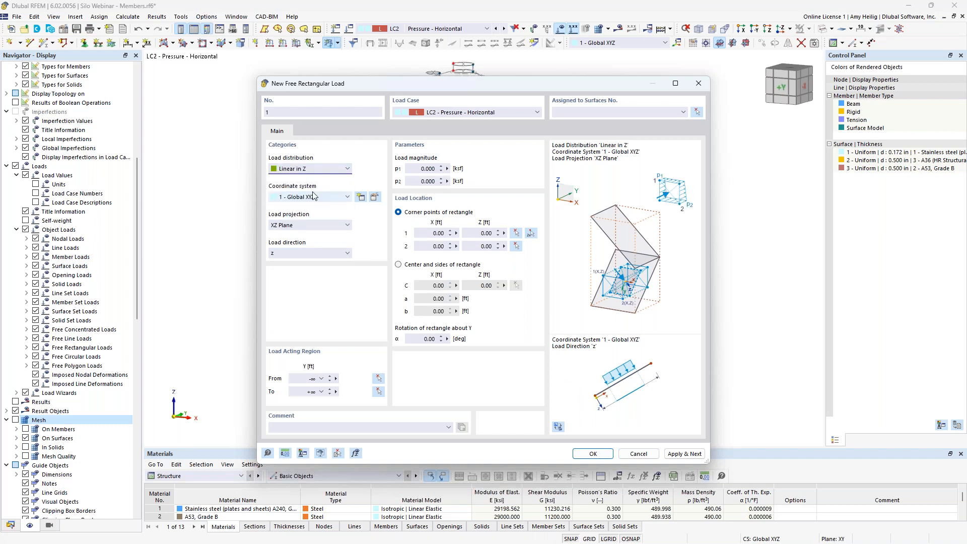
pyautogui.click(418, 168)
pyautogui.write('2.5')
pyautogui.click(415, 180)
# Step: Begin picking the load rectangle graphically and place the work plane origin at node 20, at Y -7.25 ft and Z 17.5 ft
pyautogui.click(531, 234)
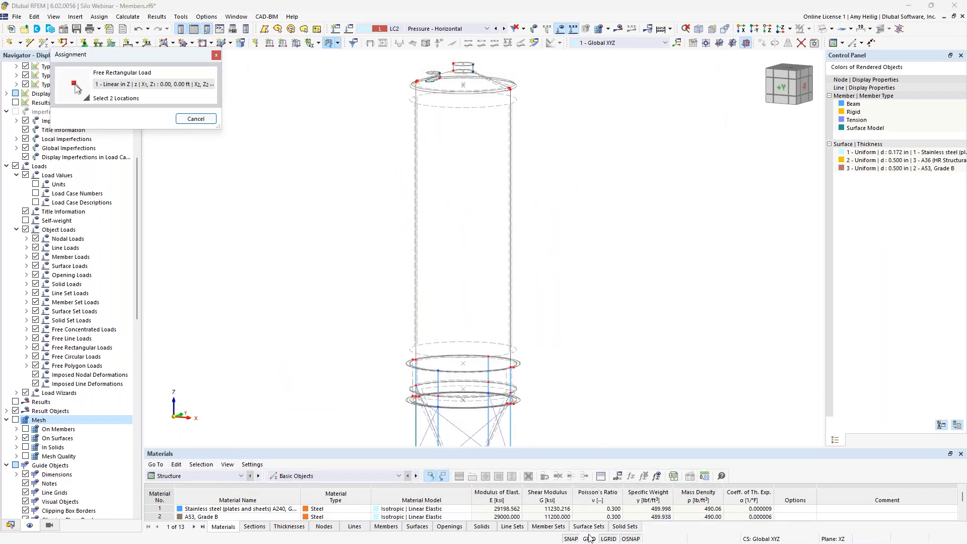
pyautogui.scroll(-2, 577, 282)
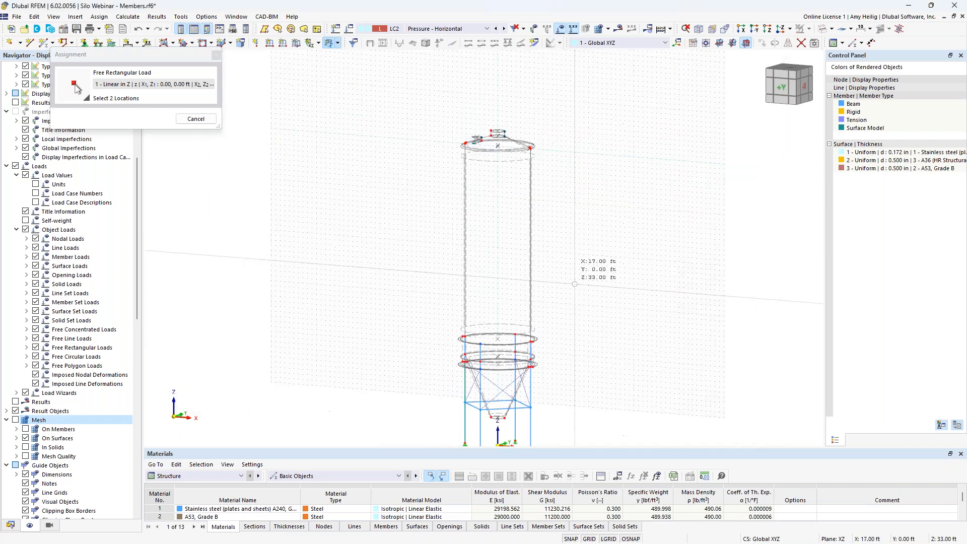
pyautogui.moveTo(584, 297); pyautogui.dragTo(660, 296, button='middle')
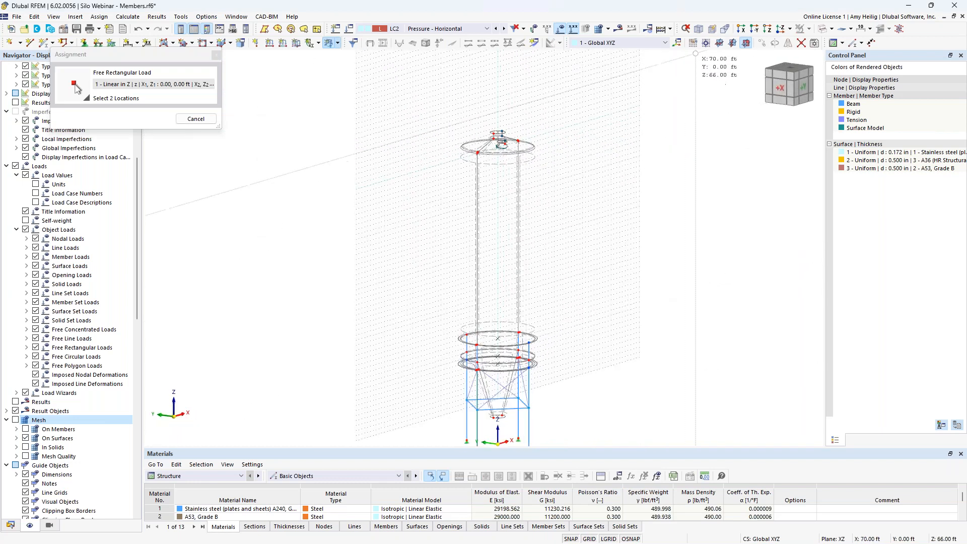
pyautogui.click(707, 43)
pyautogui.scroll(4, 525, 382)
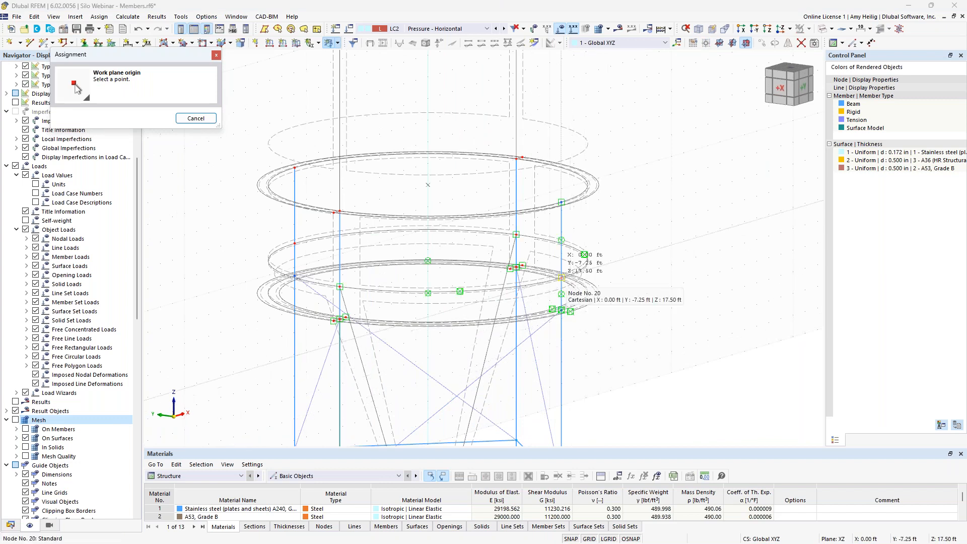
pyautogui.click(562, 278)
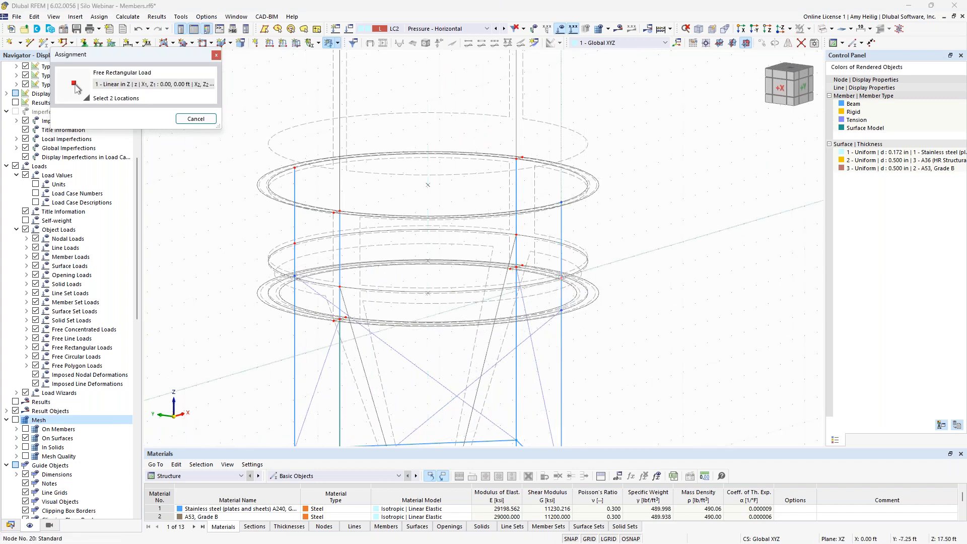
# Step: Viewing along the Y-direction, place the load rectangle's corners at X -8, Z 17.5 ft and X 8, Z 56.5 ft
pyautogui.scroll(-5, 607, 292)
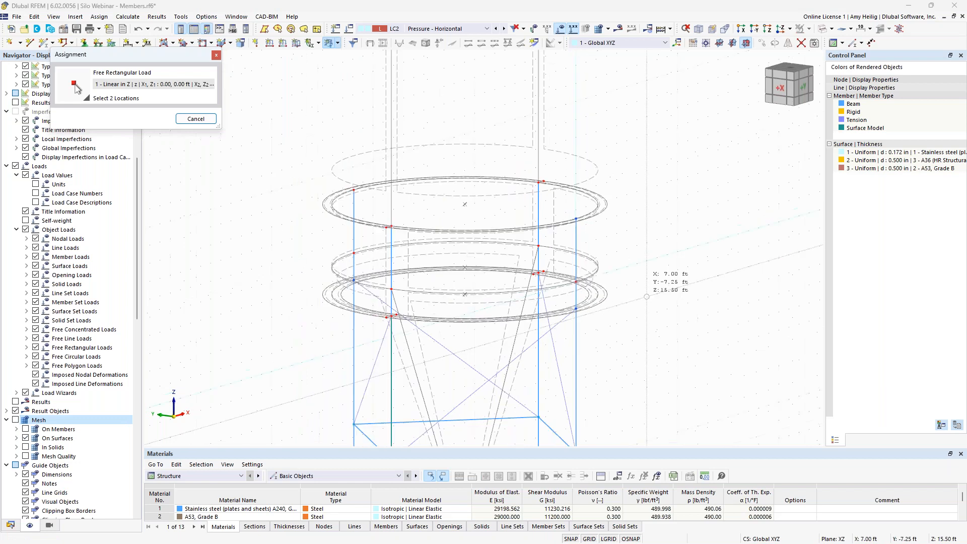
pyautogui.keyDown('ctrl'); pyautogui.moveTo(605, 302); pyautogui.dragTo(524, 302, button='middle'); pyautogui.keyUp('ctrl')
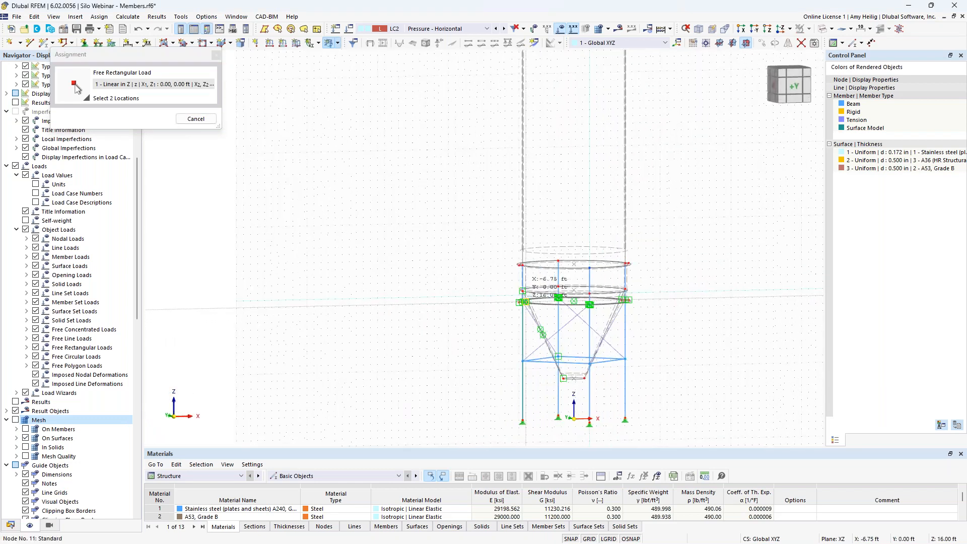
pyautogui.click(790, 29)
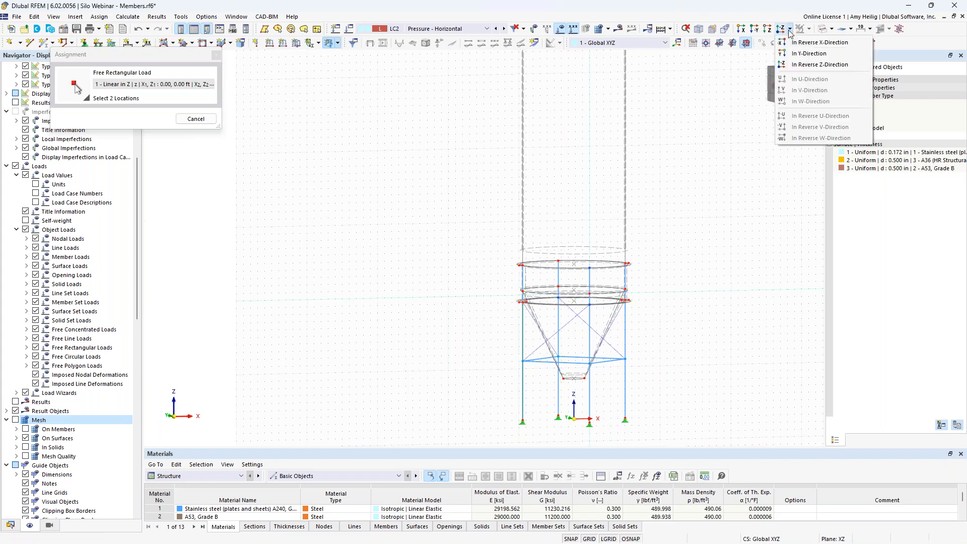
pyautogui.click(806, 53)
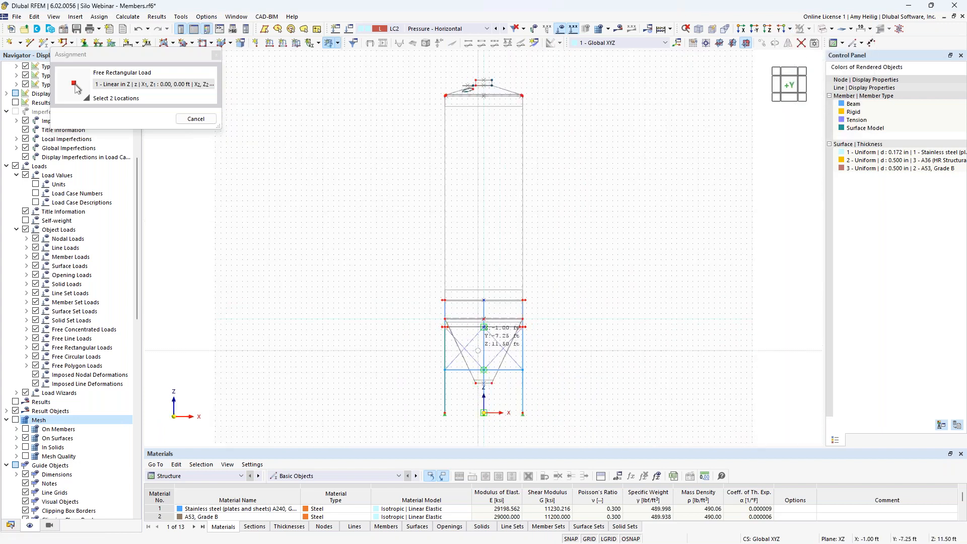
pyautogui.scroll(5, 483, 319)
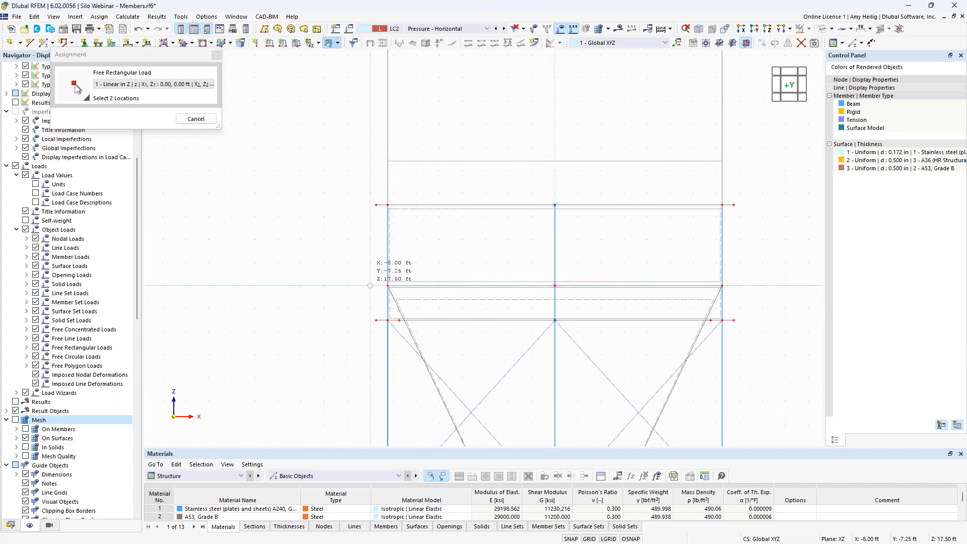
pyautogui.scroll(-3, 370, 286)
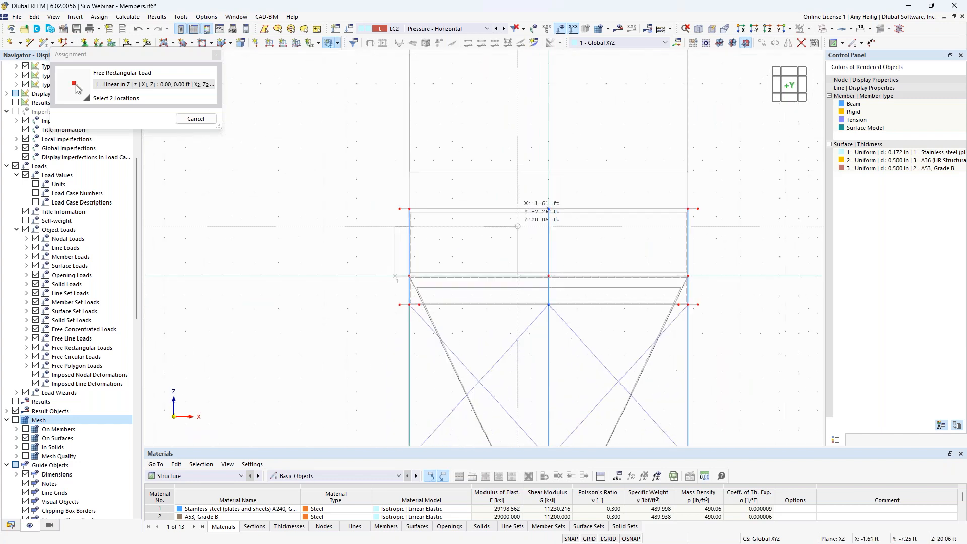
pyautogui.scroll(6, 620, 308)
pyautogui.moveTo(633, 185); pyautogui.dragTo(652, 293, button='middle')
pyautogui.scroll(2, 637, 137)
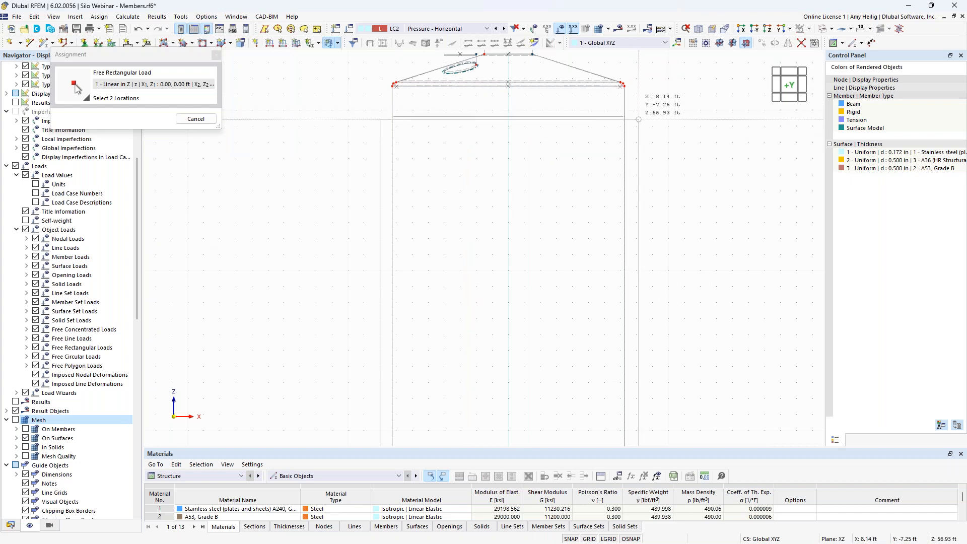
pyautogui.click(636, 126)
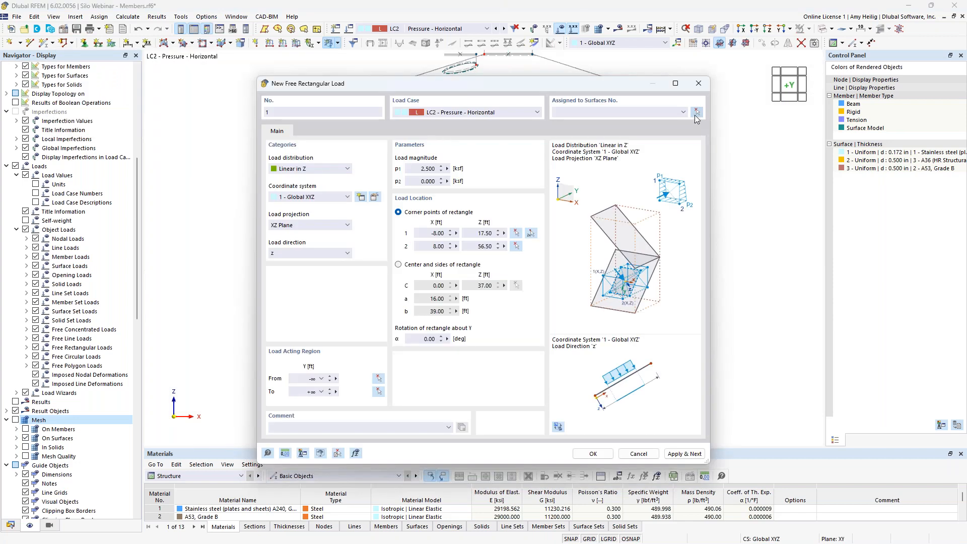
# Step: Assign the free rectangular load to silo wall surfaces 6, 7, 15 and 16 and create the load
pyautogui.click(697, 112)
pyautogui.moveTo(683, 316); pyautogui.dragTo(318, 259)
pyautogui.scroll(-3, 321, 254)
pyautogui.moveTo(367, 349); pyautogui.dragTo(445, 163, button='middle')
pyautogui.scroll(4, 508, 251)
pyautogui.moveTo(511, 249); pyautogui.dragTo(288, 229)
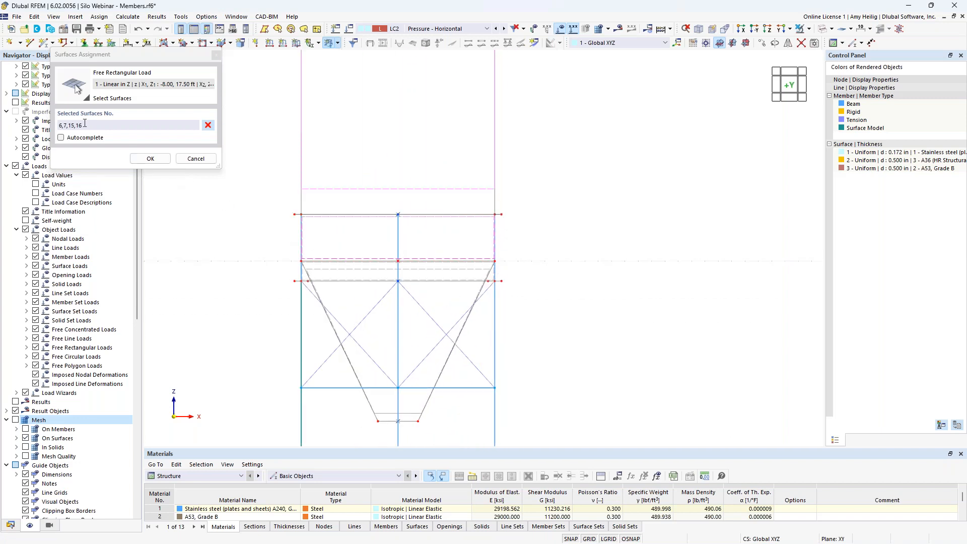
pyautogui.click(150, 158)
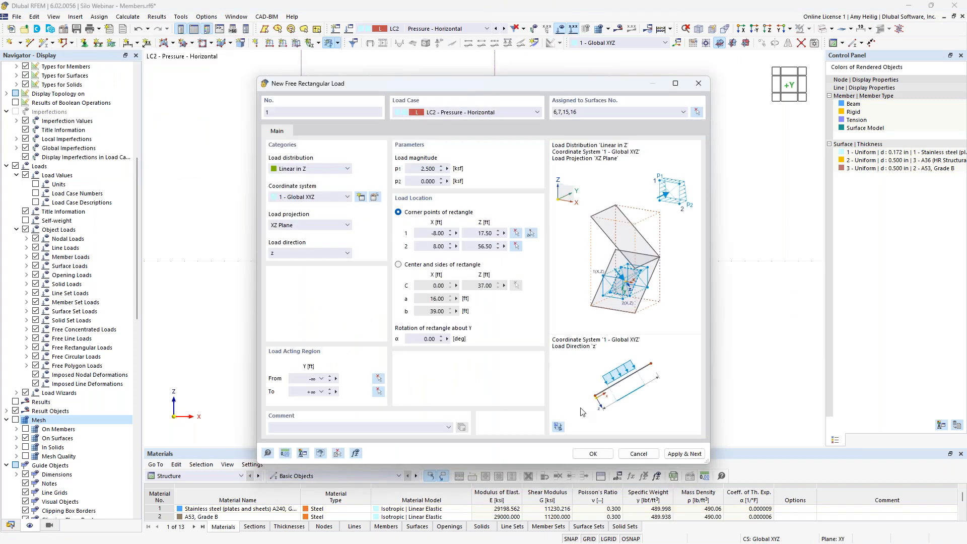
pyautogui.click(594, 457)
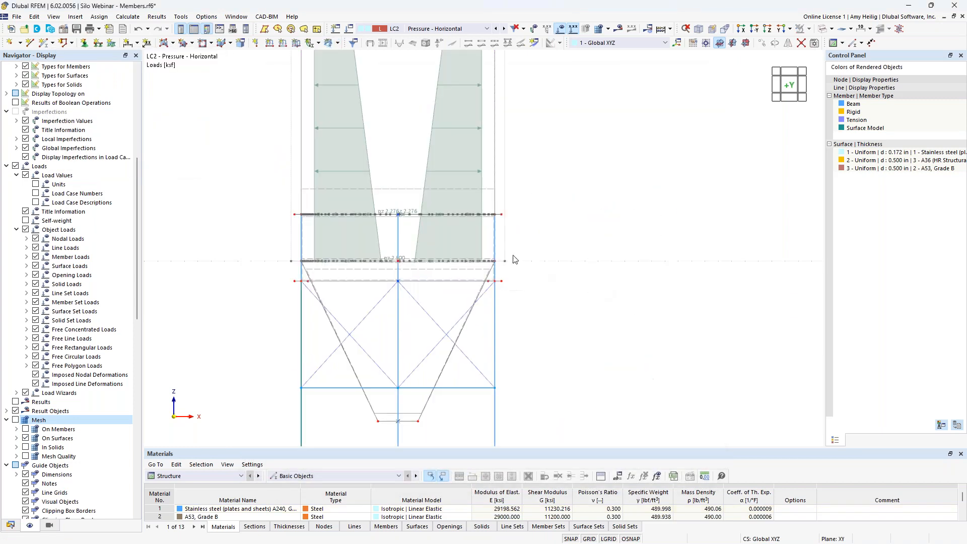
# Step: Turn off the work plane grid display
pyautogui.keyDown('ctrl'); pyautogui.moveTo(524, 205); pyautogui.dragTo(518, 362, button='middle'); pyautogui.keyUp('ctrl')
pyautogui.scroll(5, 519, 363)
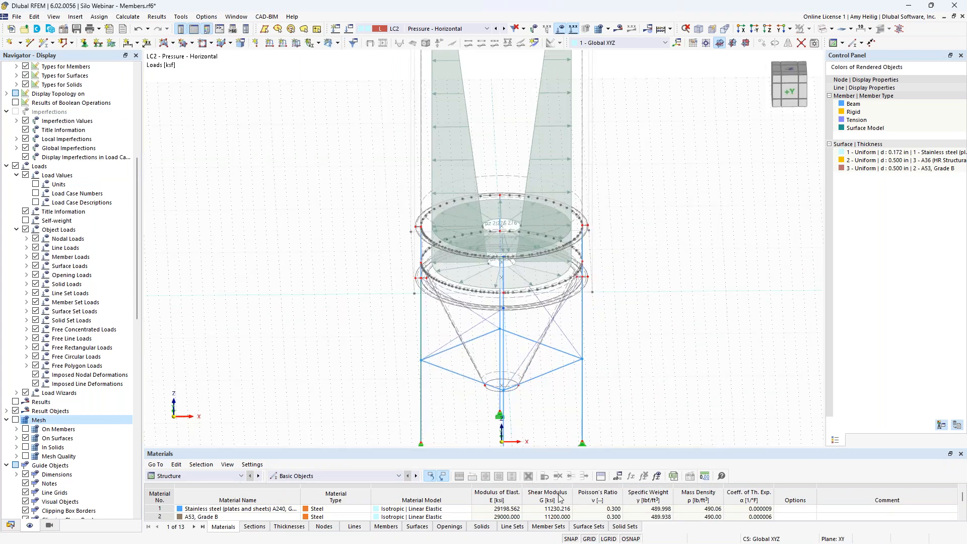
pyautogui.click(590, 539)
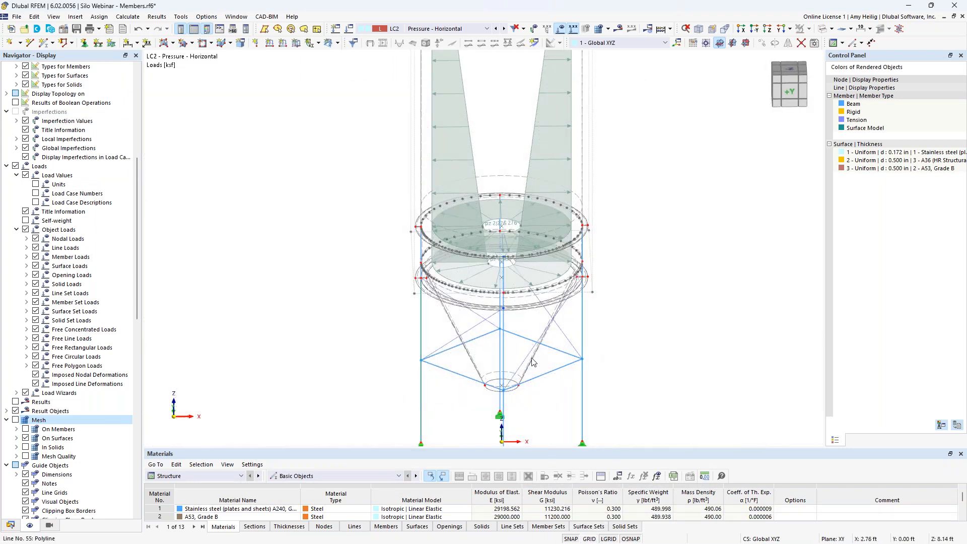
pyautogui.keyDown('ctrl'); pyautogui.moveTo(623, 368); pyautogui.dragTo(603, 299, button='middle'); pyautogui.keyUp('ctrl')
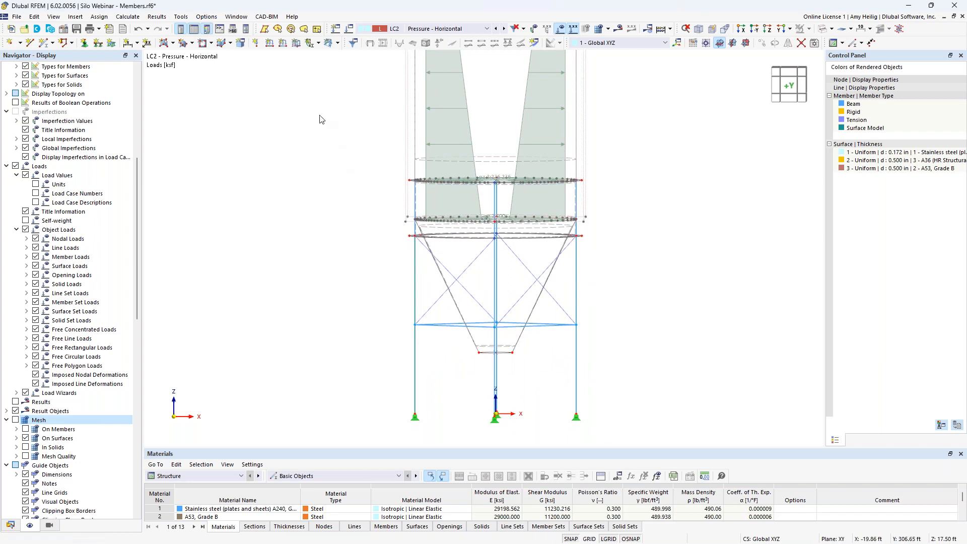
# Step: Start a new surface force load in LC2 with Linear in Z distribution and the Local xyz coordinate system
pyautogui.click(297, 44)
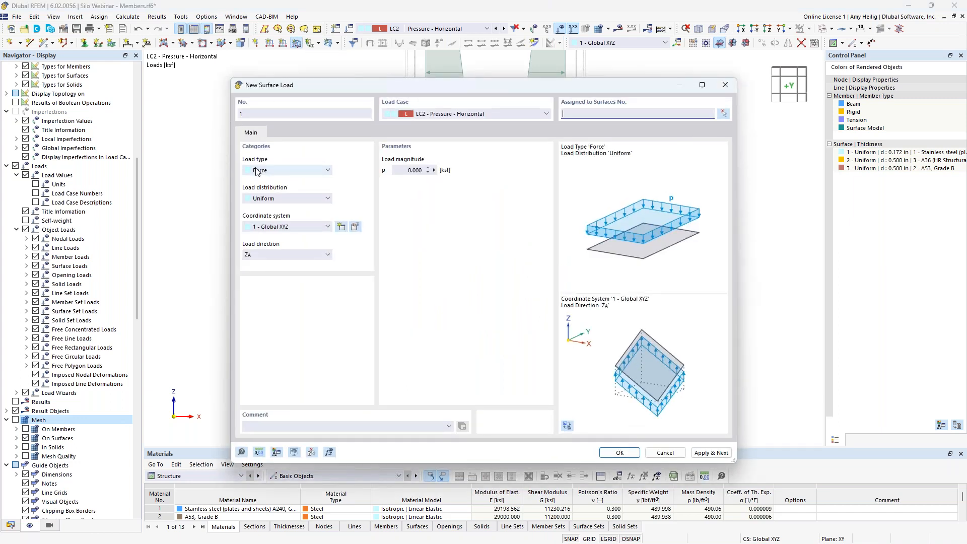
pyautogui.click(269, 200)
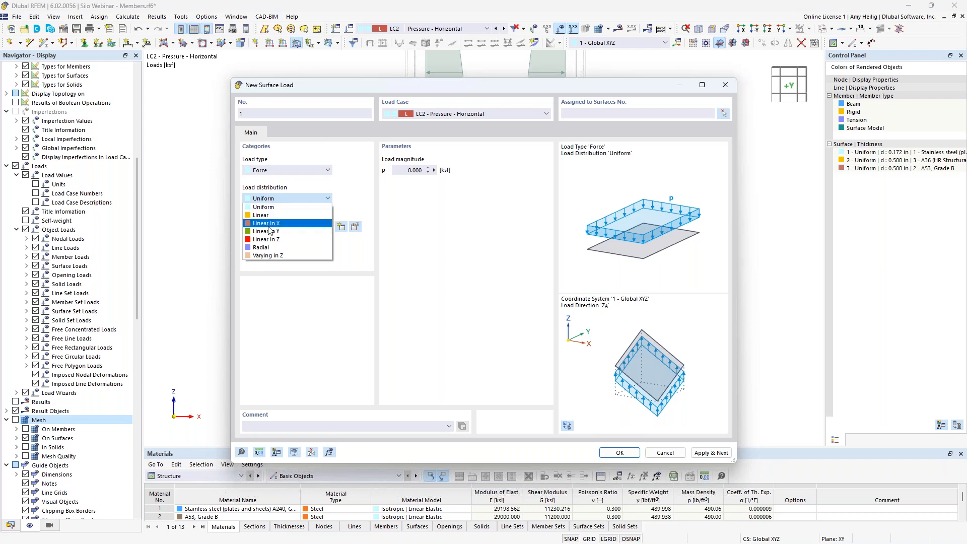
pyautogui.click(271, 239)
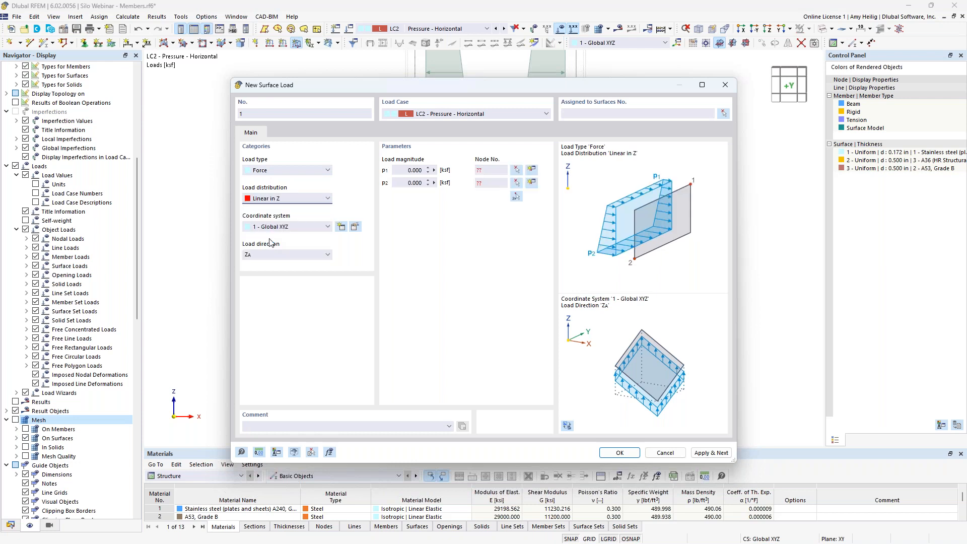
pyautogui.click(274, 227)
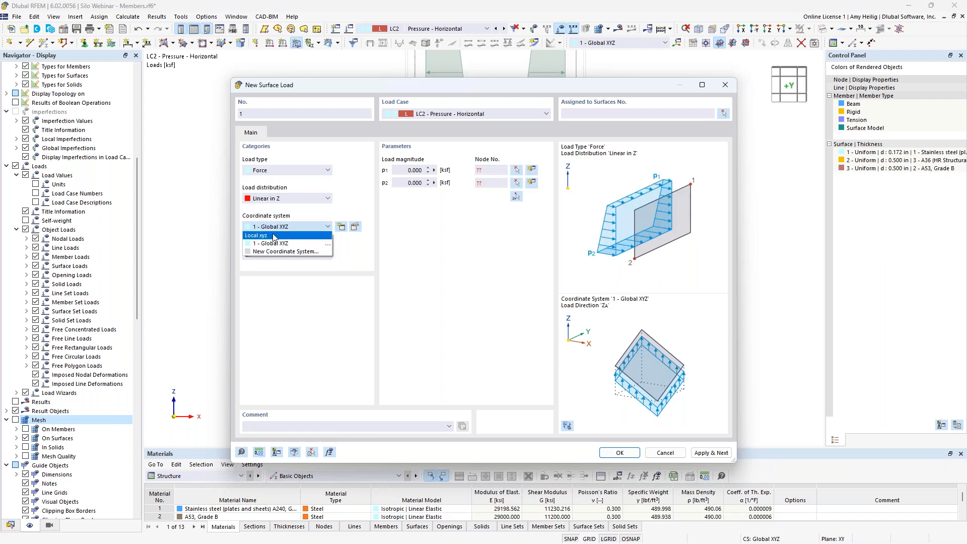
pyautogui.click(274, 235)
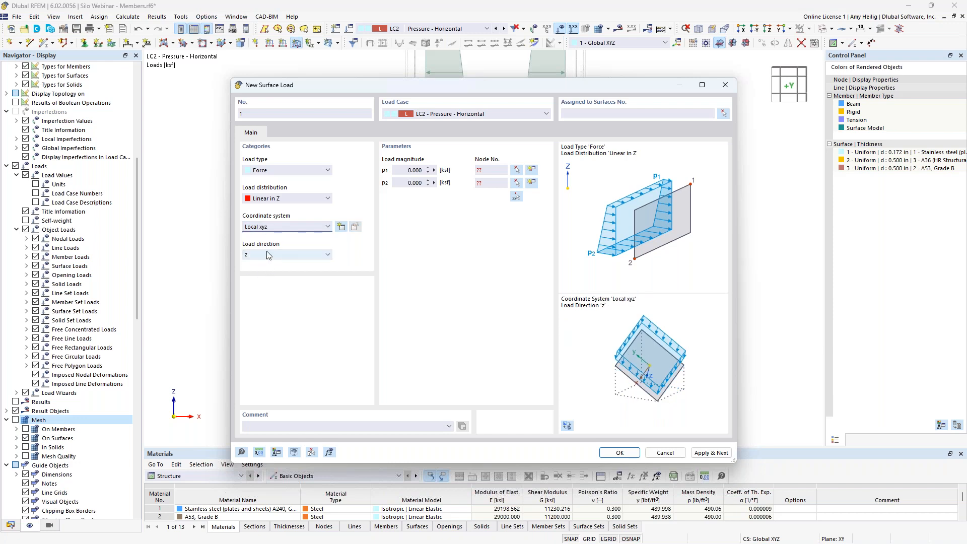
# Step: Set p2 to 2.5 ksf and pick node 14 at the hopper outlet and node 6 at its upper edge as reference nodes
pyautogui.click(405, 172)
pyautogui.click(401, 183)
pyautogui.write('2.5')
pyautogui.click(516, 198)
pyautogui.scroll(3, 481, 357)
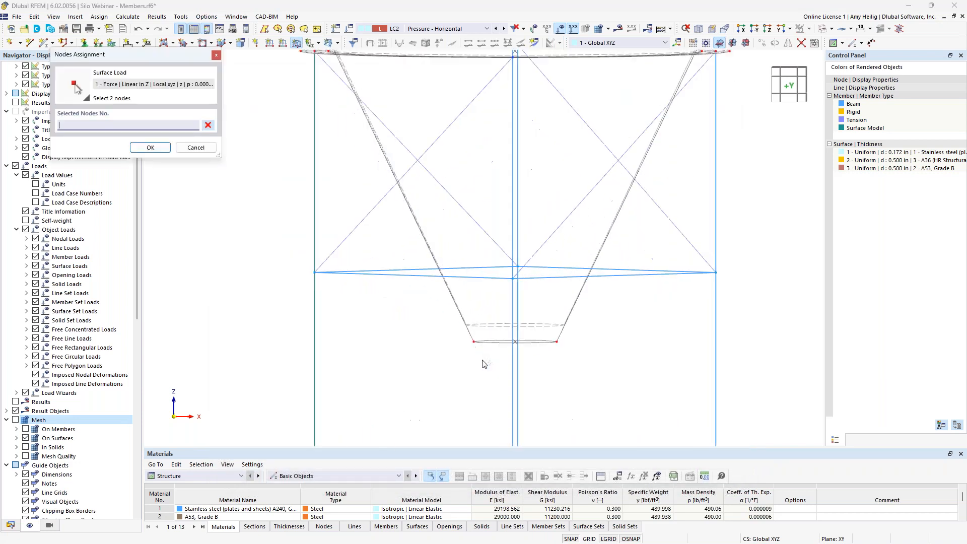
pyautogui.click(474, 342)
pyautogui.scroll(-3, 474, 343)
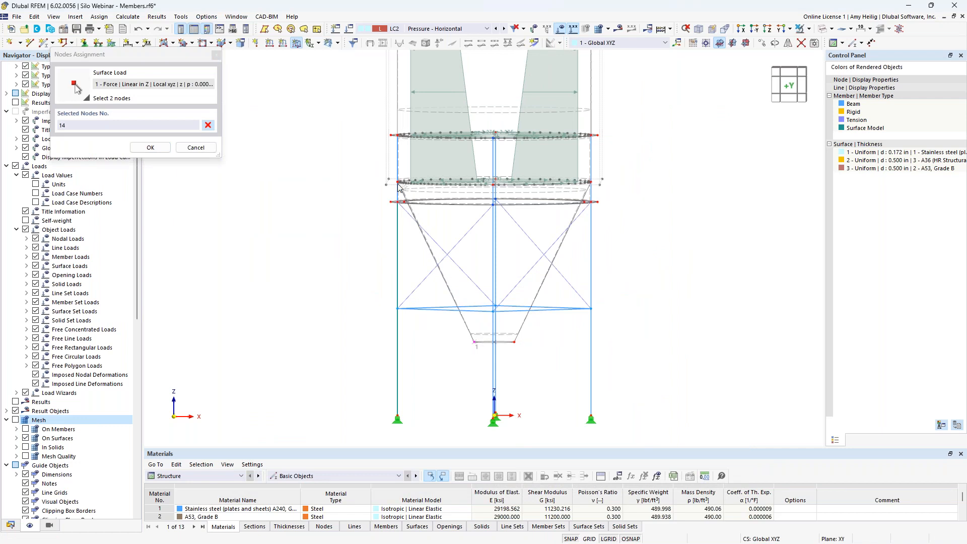
pyautogui.scroll(2, 398, 186)
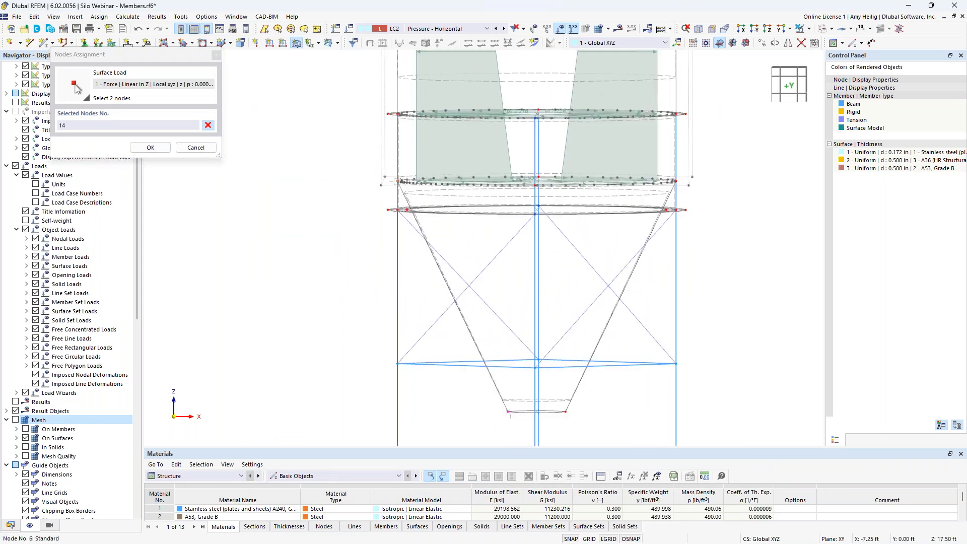
pyautogui.click(399, 182)
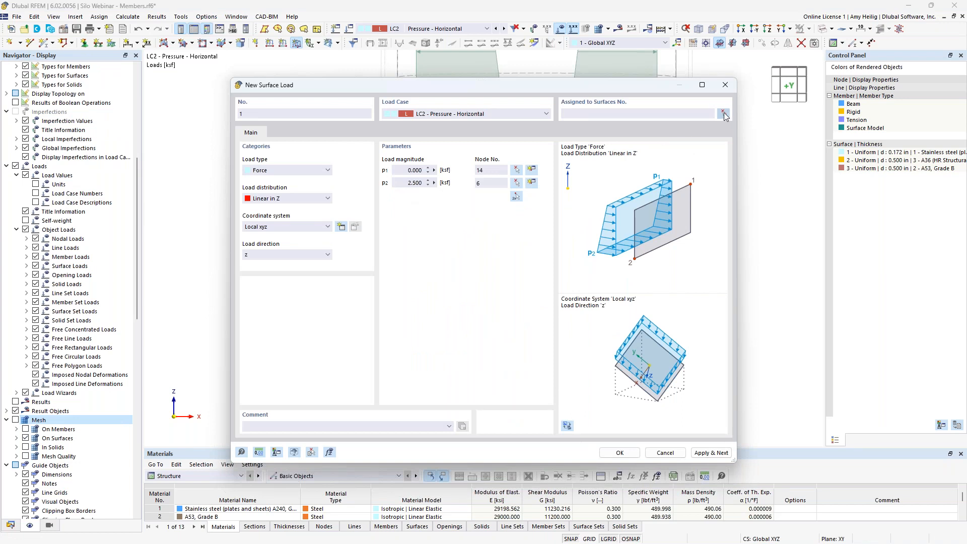
# Step: Assign the surface load to the conical hopper surfaces and create it
pyautogui.click(724, 113)
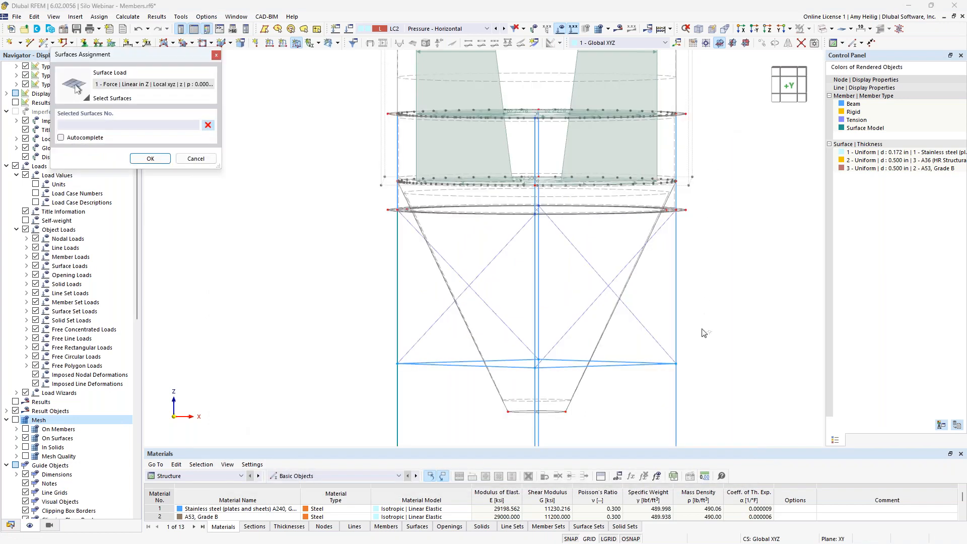
pyautogui.moveTo(557, 304); pyautogui.dragTo(444, 288)
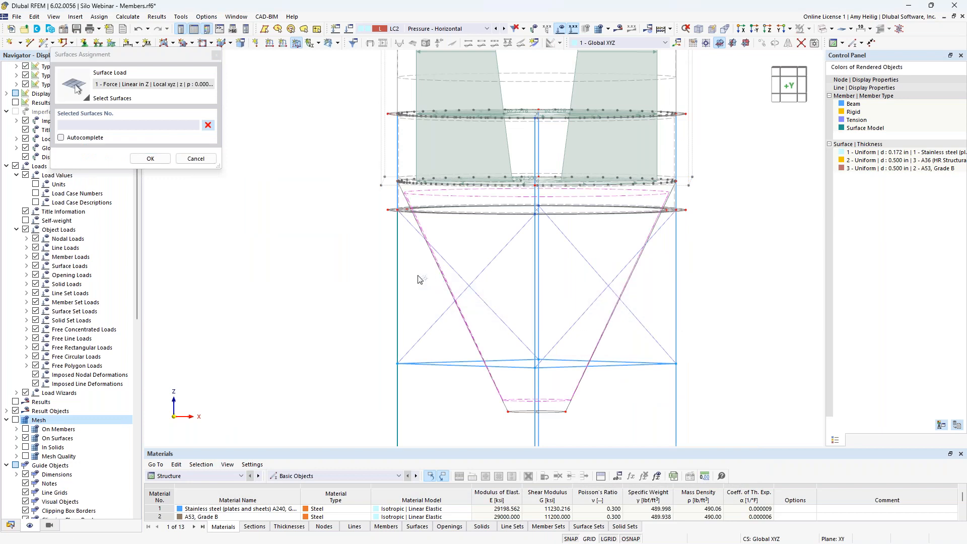
pyautogui.click(149, 160)
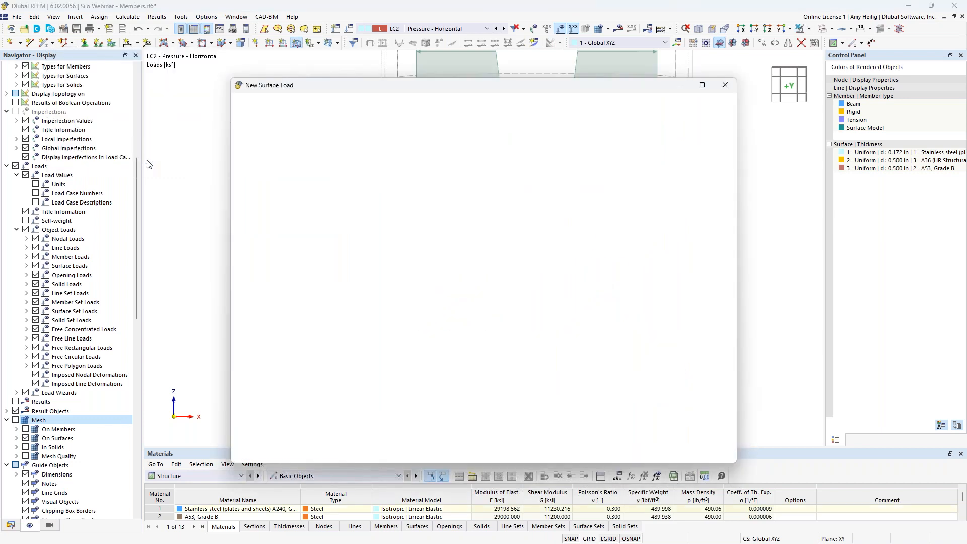
pyautogui.click(620, 453)
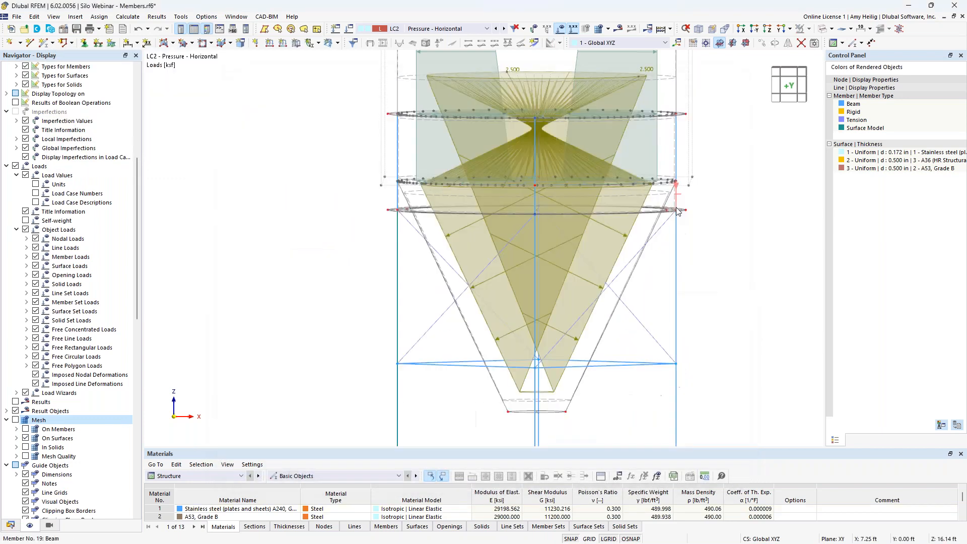
# Step: In the display properties of the hopper's surface load, set the size of 1 ksf to 2.0 ft
pyautogui.rightClick(518, 92)
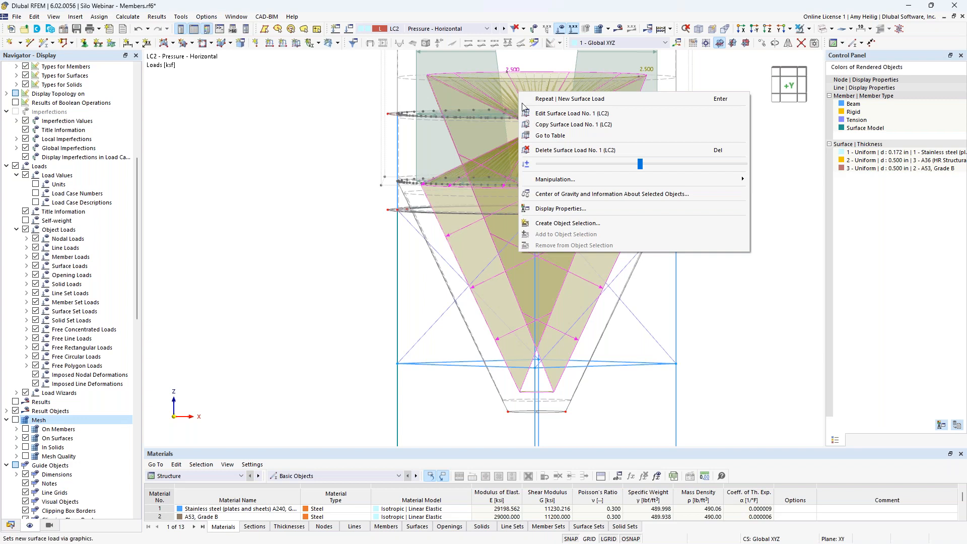
pyautogui.click(552, 209)
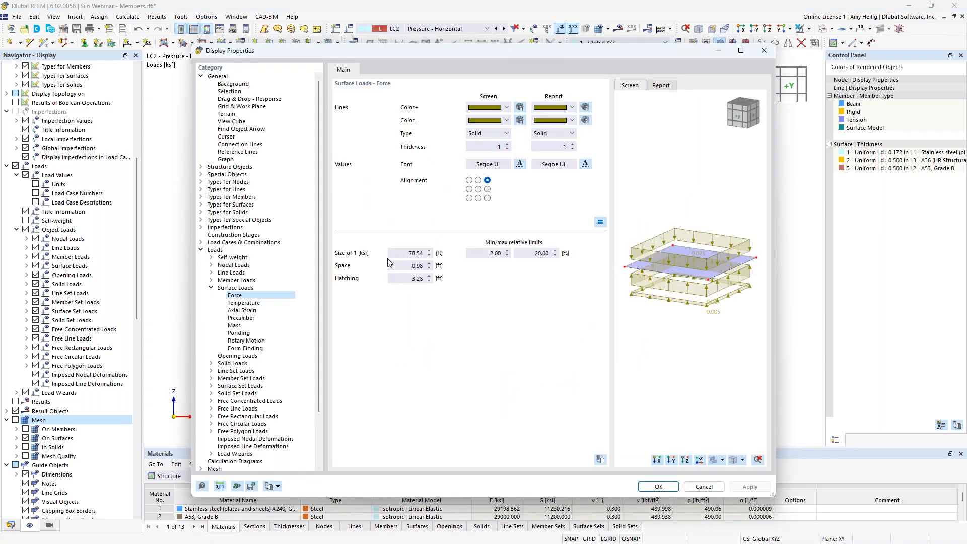
pyautogui.moveTo(388, 257); pyautogui.dragTo(439, 257)
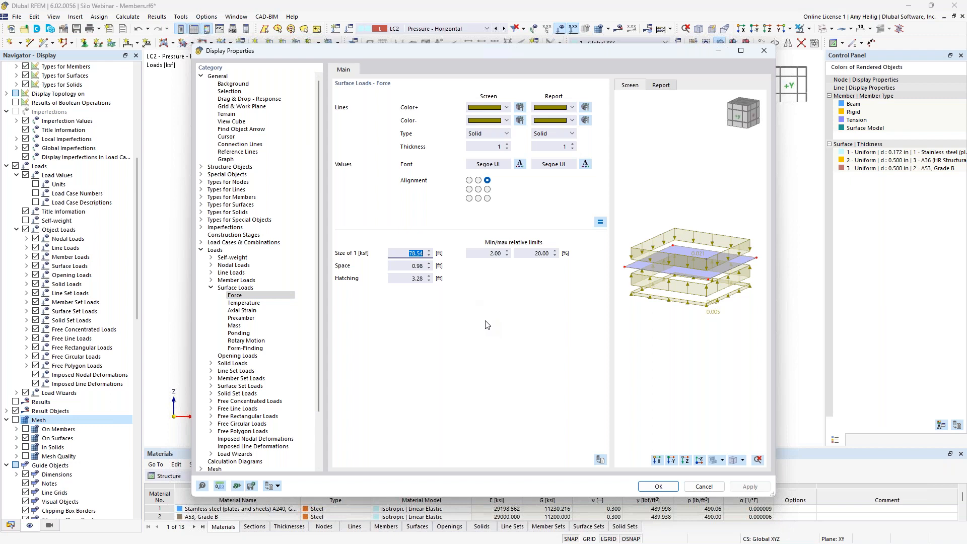
pyautogui.write('2.0')
pyautogui.click(654, 490)
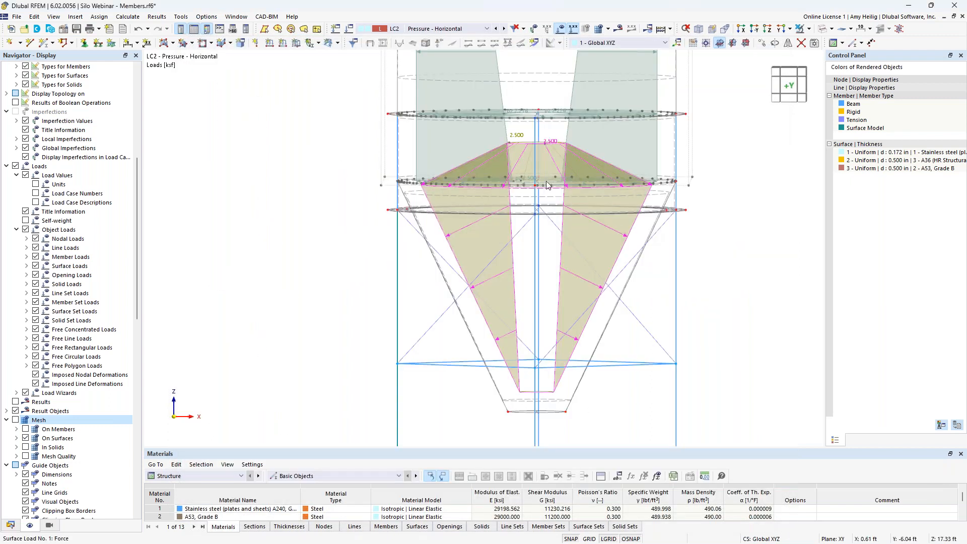
# Step: Reduce the displayed size of the hopper's surface load further with its scale slider and deselect the load
pyautogui.rightClick(546, 144)
pyautogui.moveTo(667, 218); pyautogui.dragTo(632, 219)
pyautogui.click(766, 334)
pyautogui.keyDown('ctrl'); pyautogui.moveTo(727, 232); pyautogui.dragTo(701, 247, button='middle'); pyautogui.keyUp('ctrl')
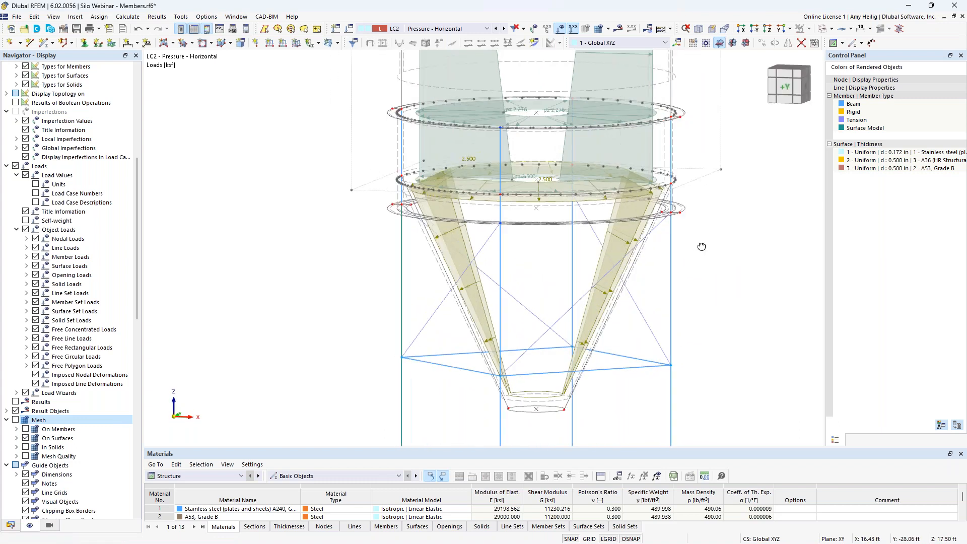
pyautogui.scroll(-4, 456, 207)
pyautogui.moveTo(455, 204); pyautogui.dragTo(445, 325, button='middle')
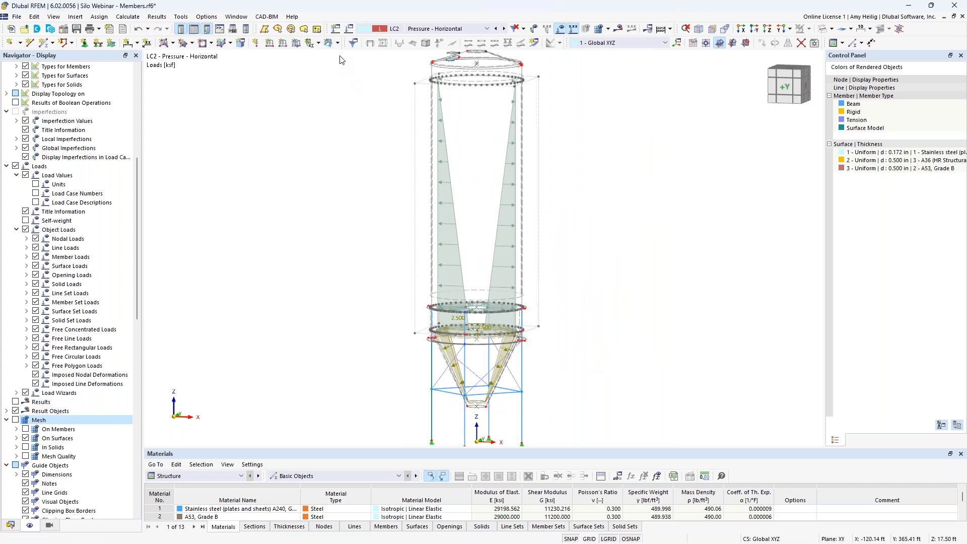
# Step: Copy load case LC2 with its loads and name the copy Pressure - Vertical
pyautogui.click(350, 30)
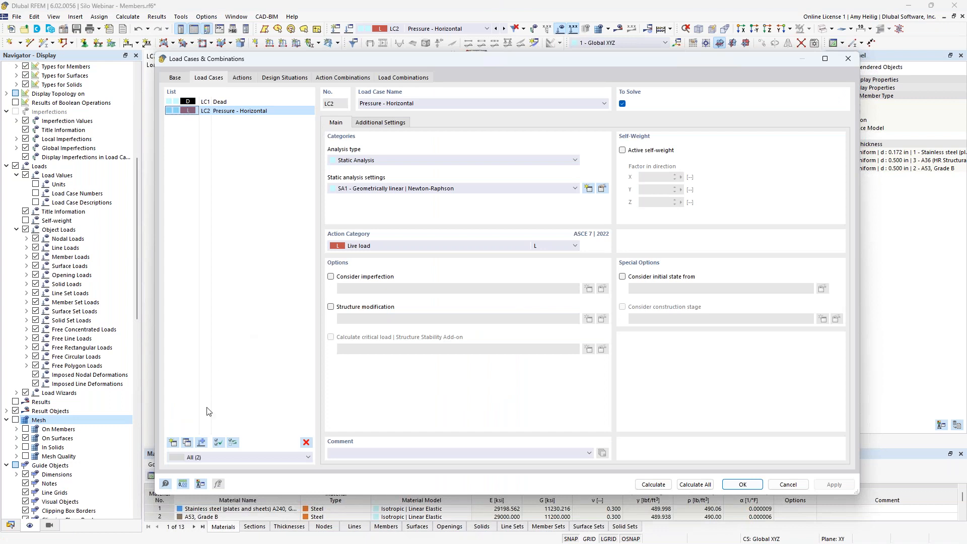
pyautogui.click(186, 444)
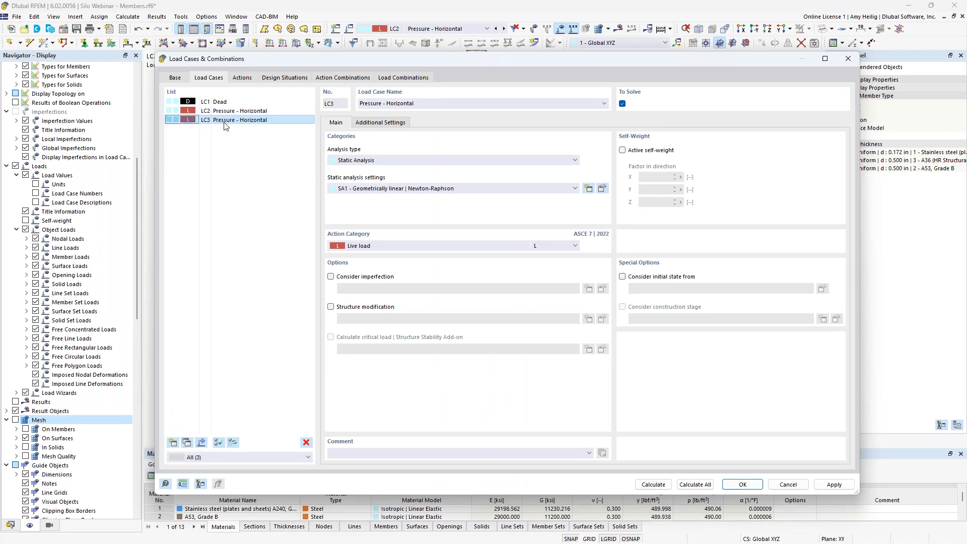
pyautogui.click(398, 104)
pyautogui.doubleClick(398, 104)
pyautogui.write('Vertic')
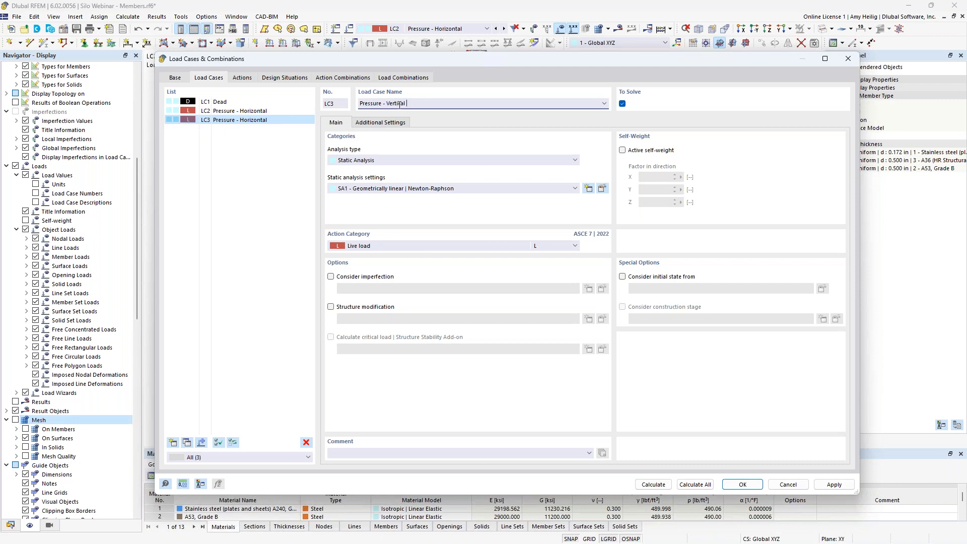
pyautogui.click(282, 111)
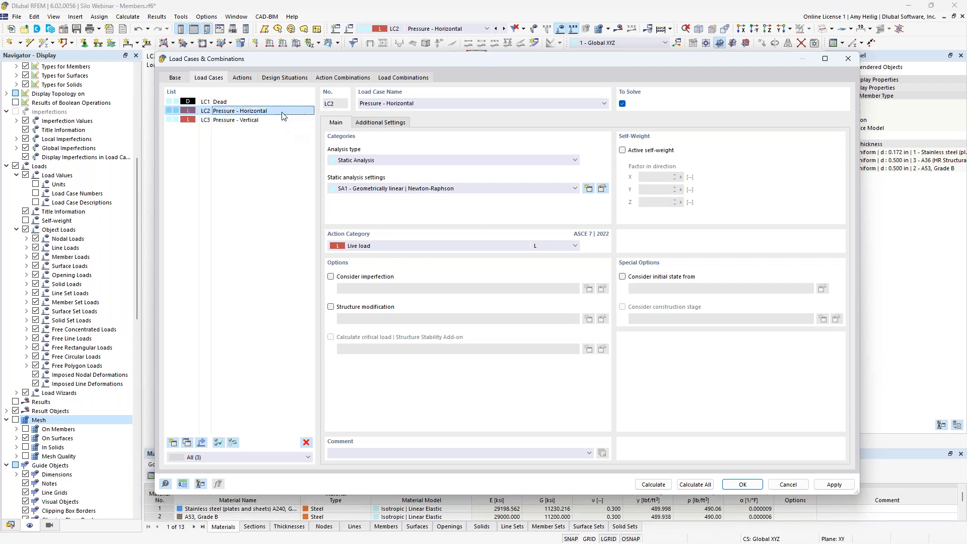
pyautogui.click(741, 484)
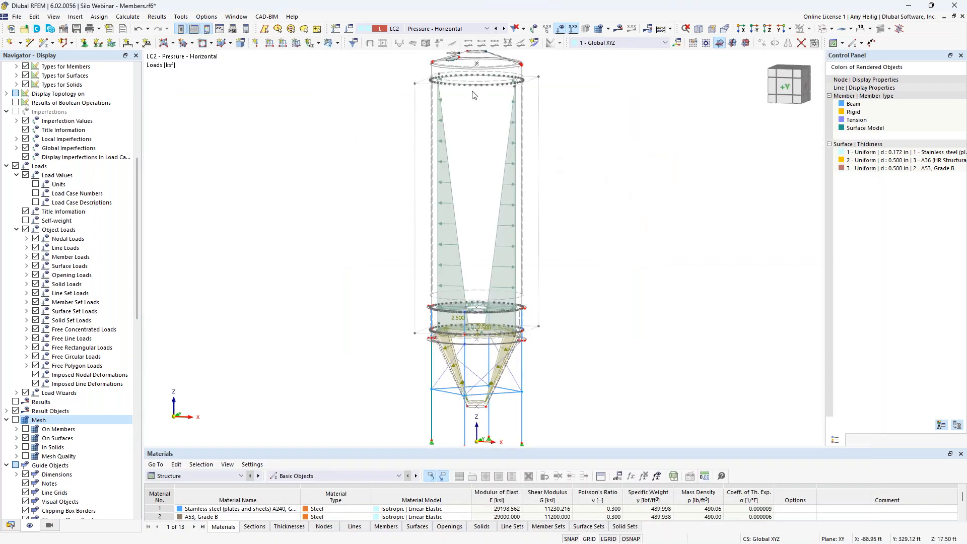
# Step: In load case LC3, change the wall's free rectangular load to local y direction with magnitude p1 of -0.1 ksf
pyautogui.click(462, 32)
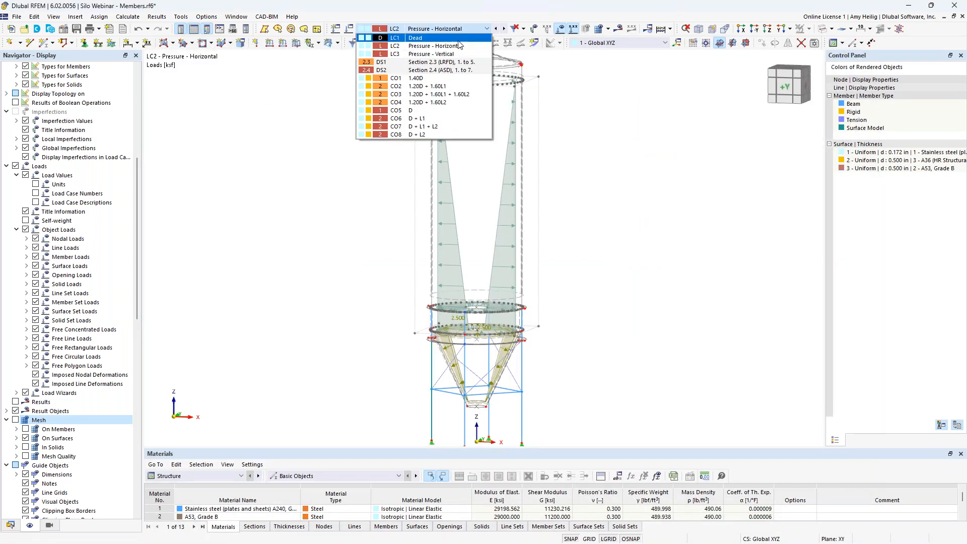
pyautogui.click(458, 56)
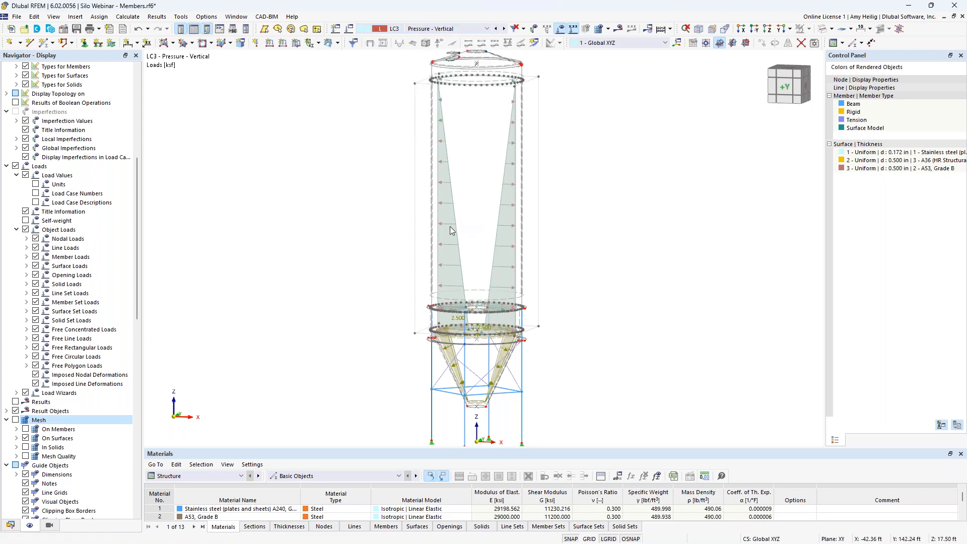
pyautogui.moveTo(452, 229)
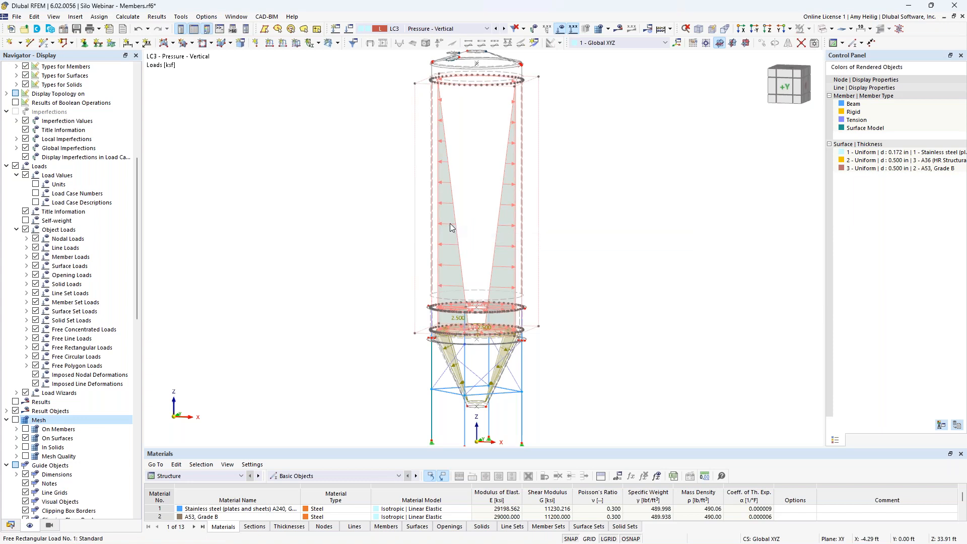
pyautogui.doubleClick(452, 228)
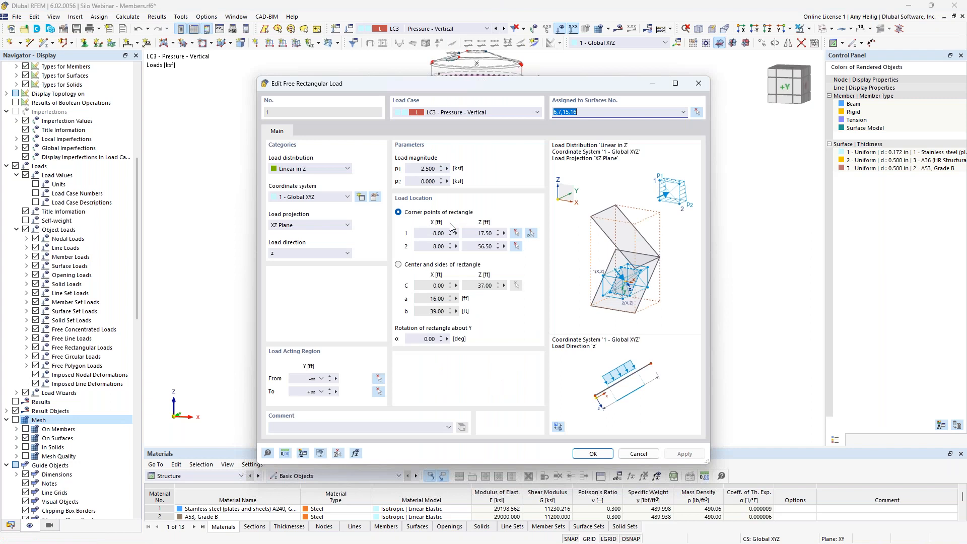
pyautogui.click(332, 254)
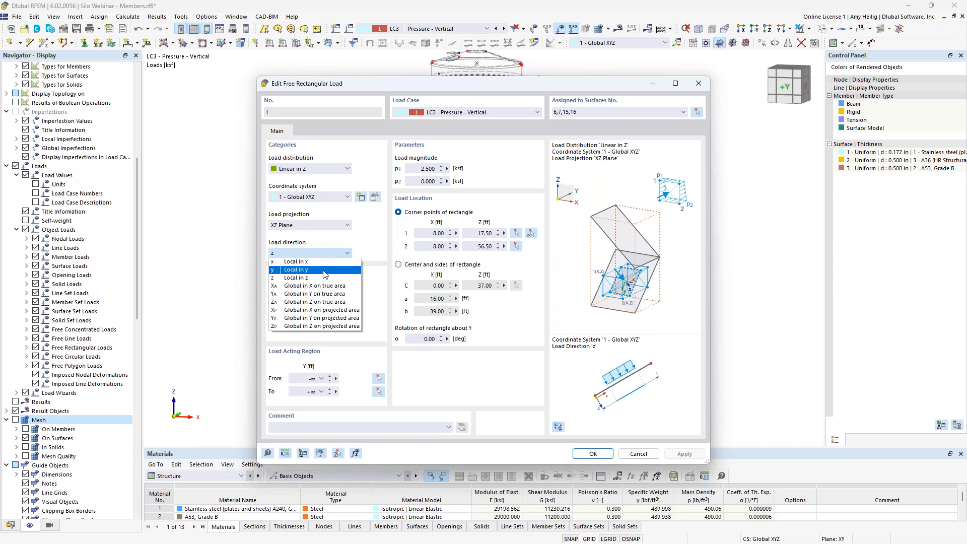
pyautogui.click(325, 272)
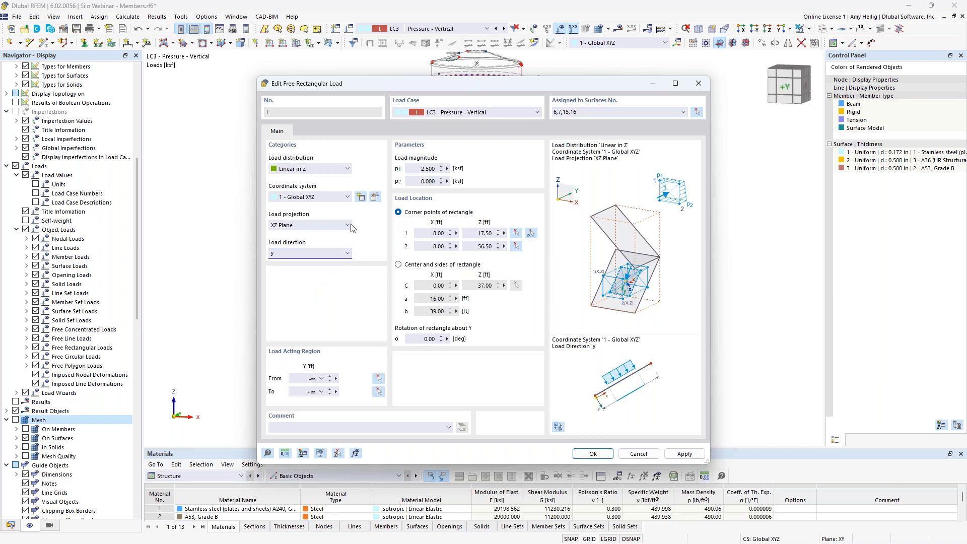
pyautogui.press('Tab')
pyautogui.write('-0')
pyautogui.click(589, 451)
pyautogui.press('Return')
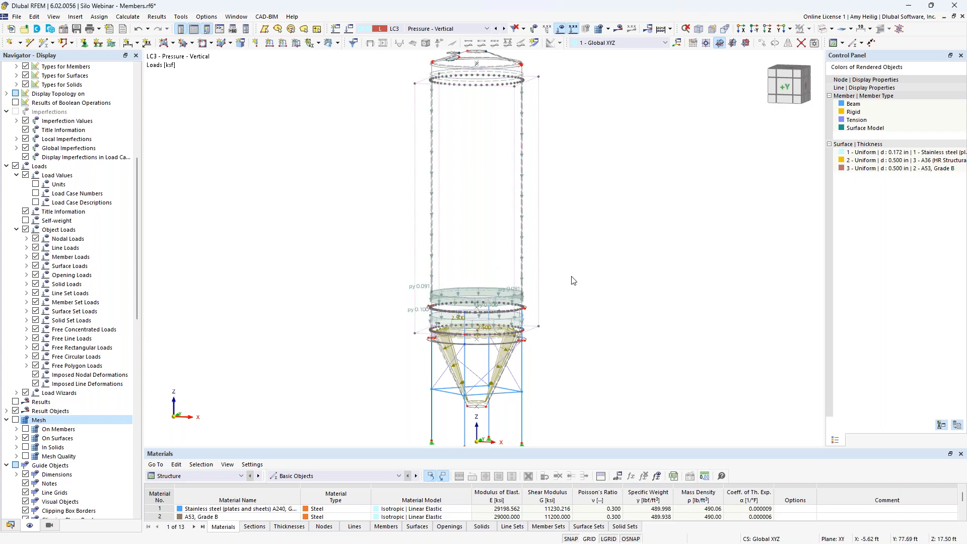
# Step: Change the LC3 hopper surface load to local y direction with magnitude p2 of -0.1 ksf
pyautogui.scroll(3, 552, 393)
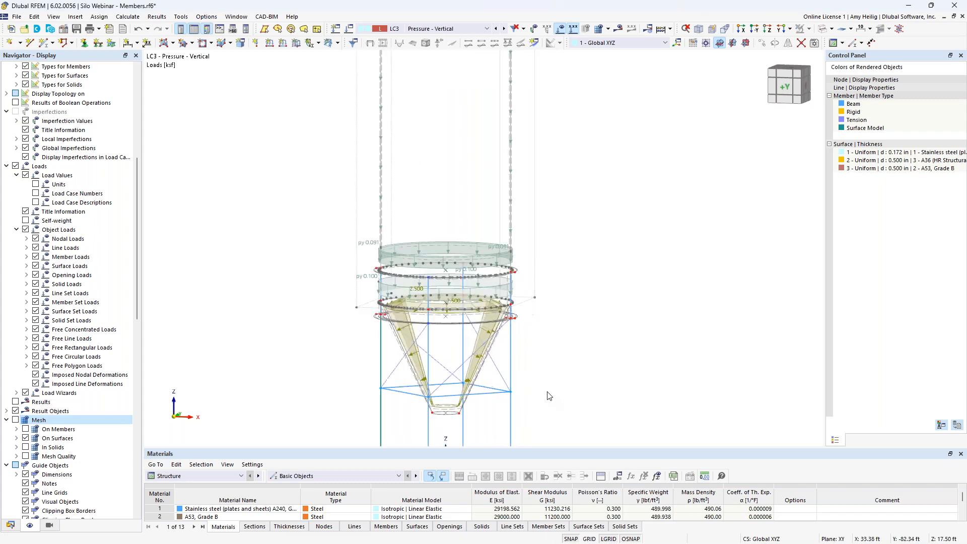
pyautogui.scroll(2, 555, 382)
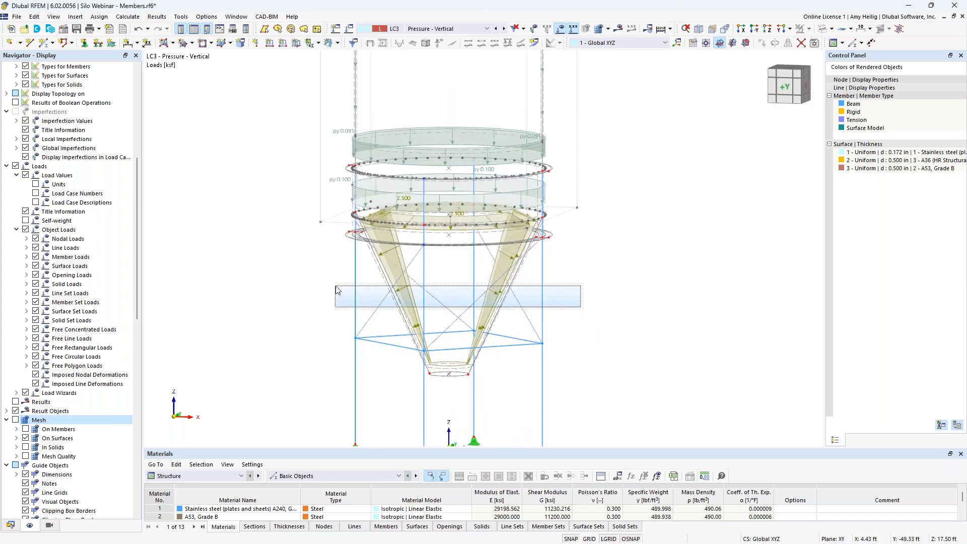
pyautogui.doubleClick(407, 291)
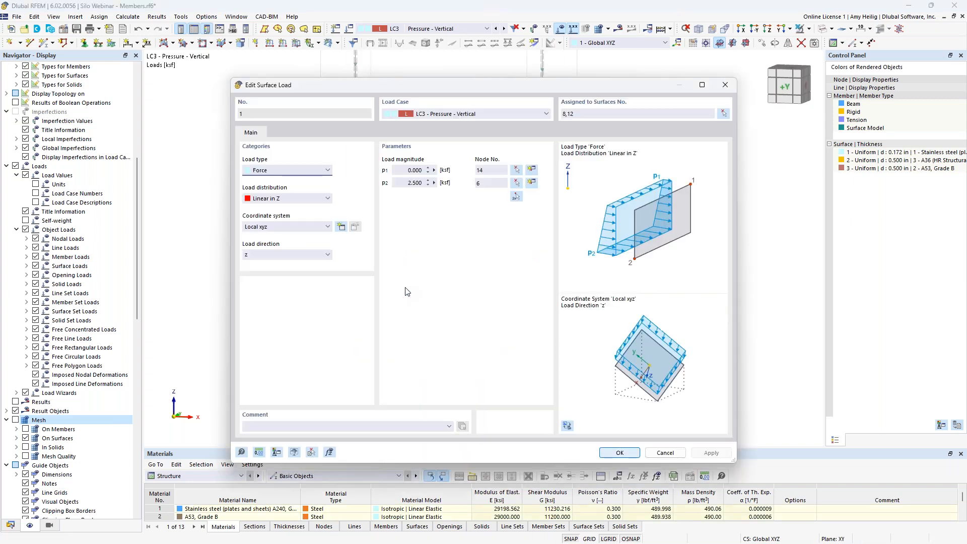
pyautogui.click(295, 256)
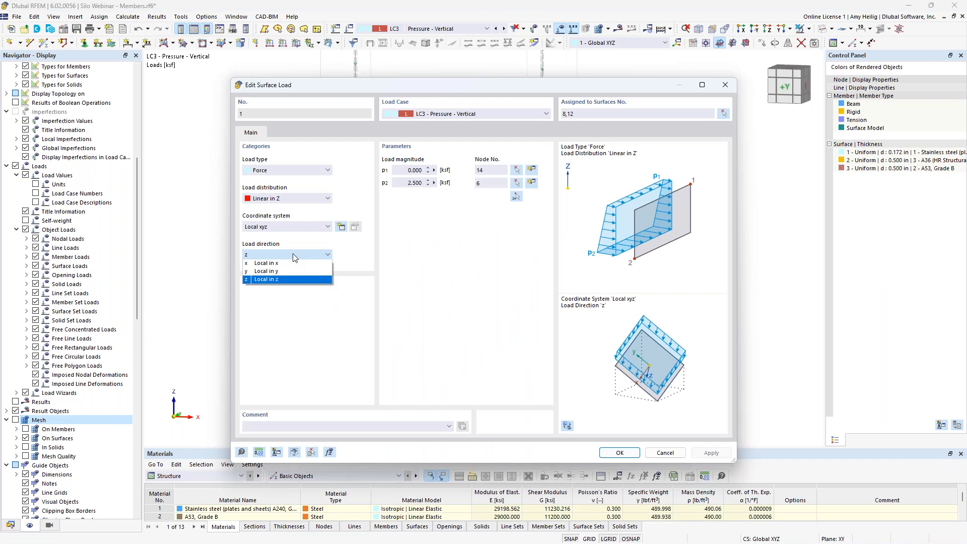
pyautogui.click(296, 272)
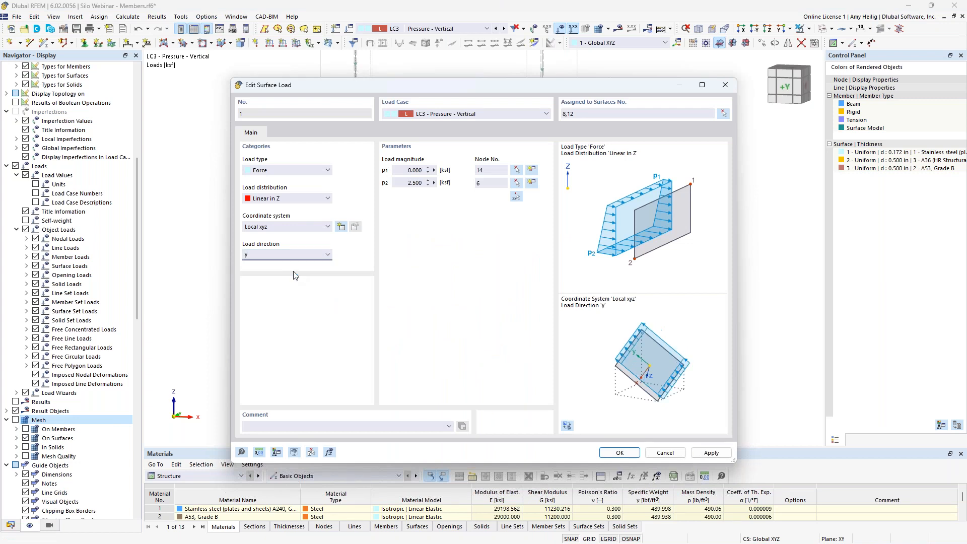
pyautogui.click(407, 181)
pyautogui.press('BackSpace')
pyautogui.write('-0.1')
pyautogui.click(620, 452)
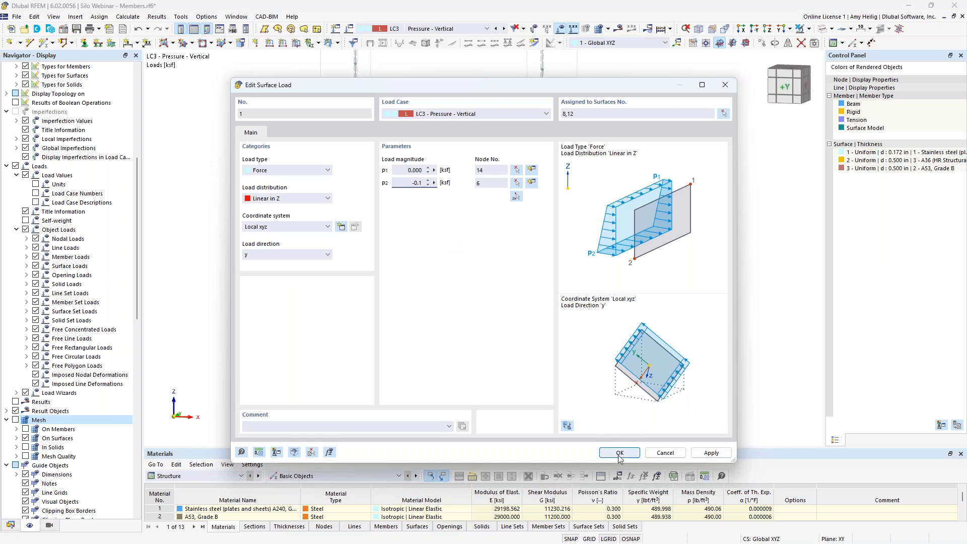
pyautogui.click(624, 309)
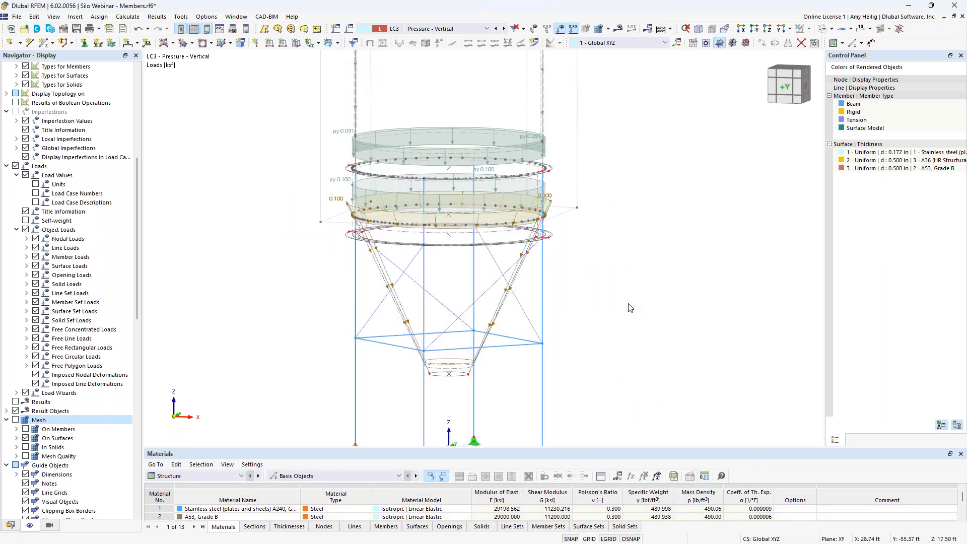
# Step: Create load case LC4 named Wind with the action category Wind load
pyautogui.scroll(-2, 619, 291)
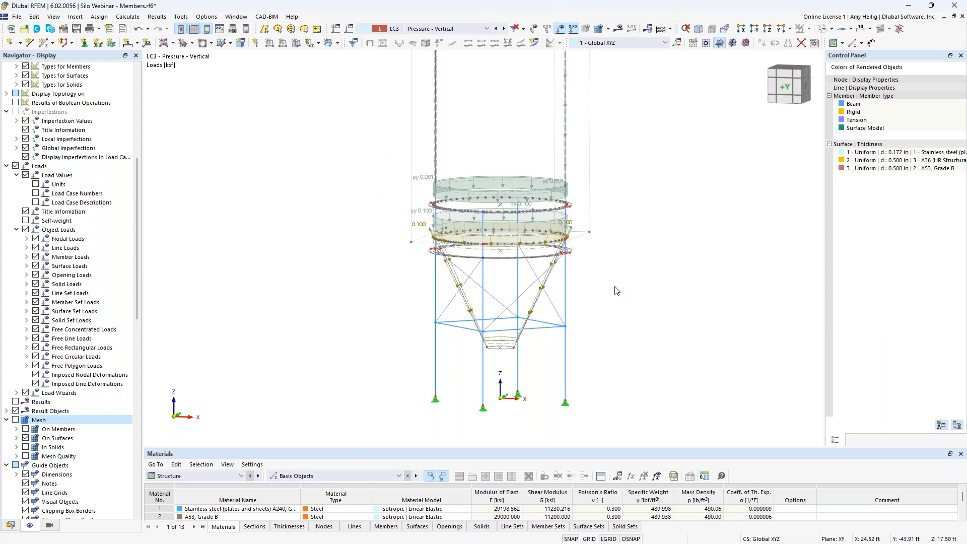
pyautogui.scroll(-2, 618, 291)
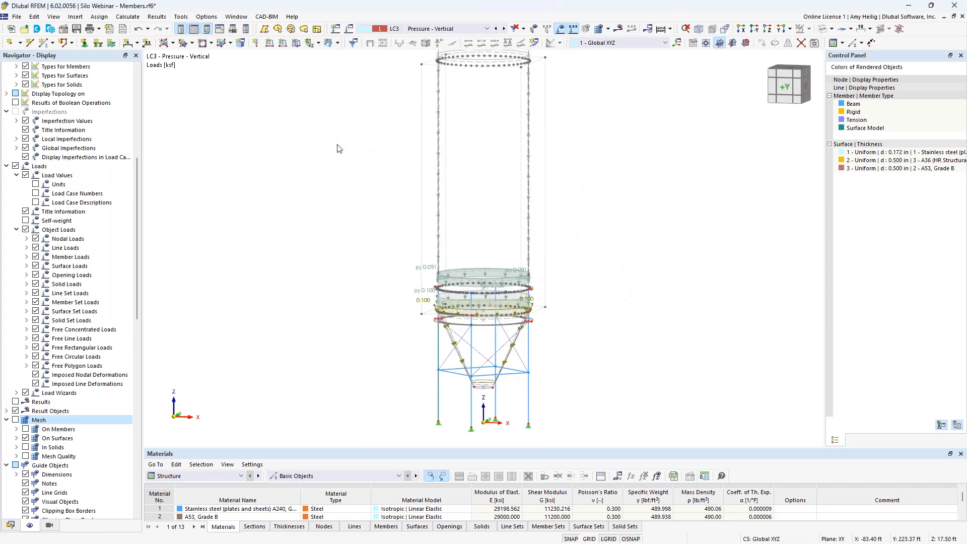
pyautogui.click(349, 29)
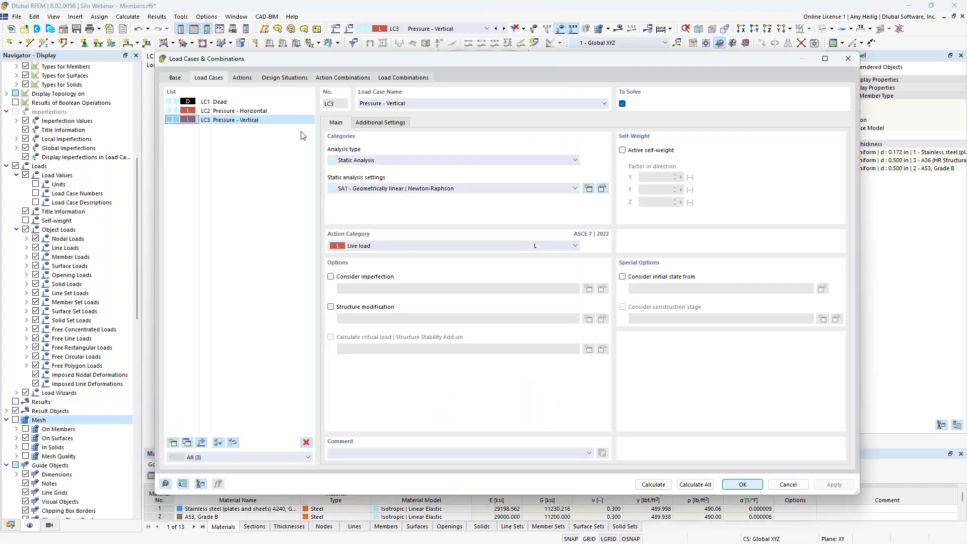
pyautogui.click(173, 443)
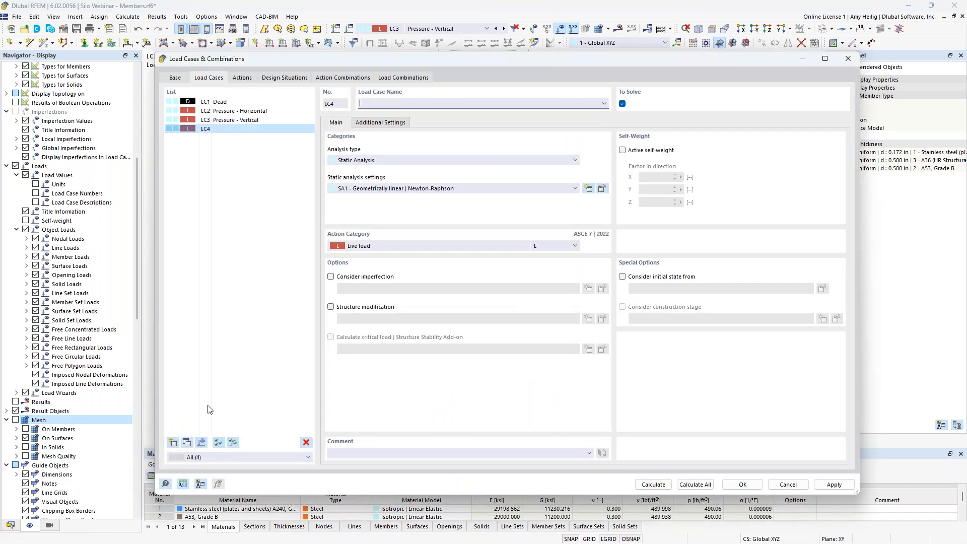
pyautogui.click(397, 104)
pyautogui.write('Wind')
pyautogui.click(373, 246)
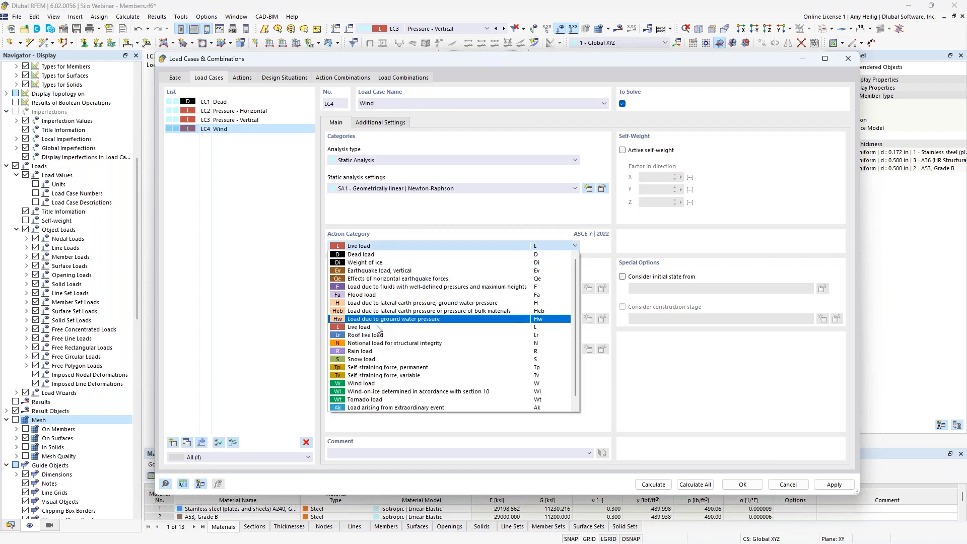
pyautogui.click(367, 385)
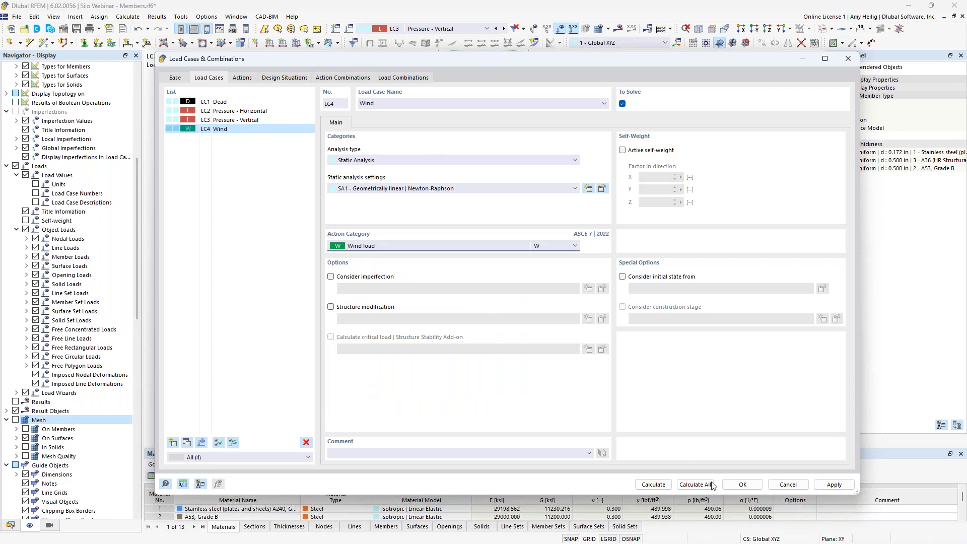
pyautogui.click(742, 485)
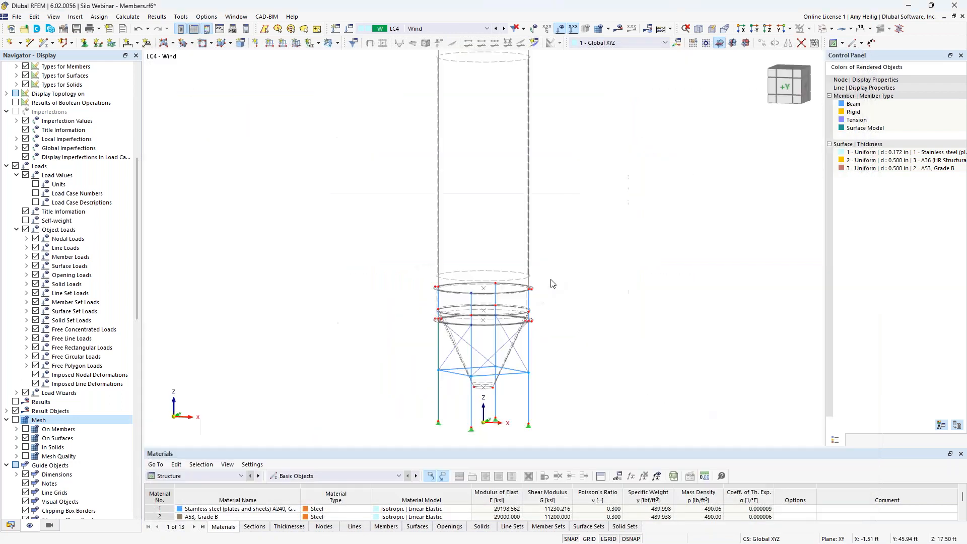
# Step: Switch to the ASCE 7-22 PDF in Acrobat Reader and examine the external pressure coefficients for circular silo walls
pyautogui.press('super+Tab')
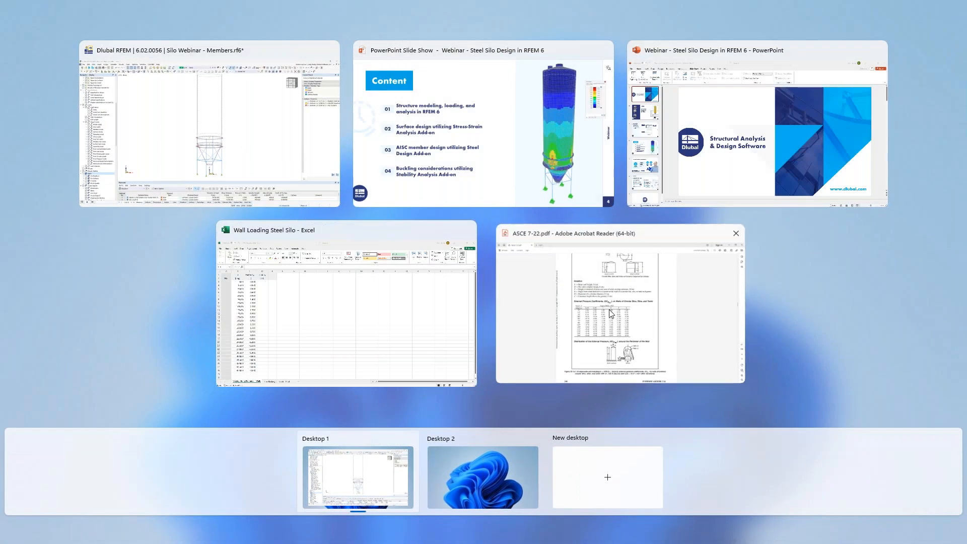
pyautogui.click(609, 310)
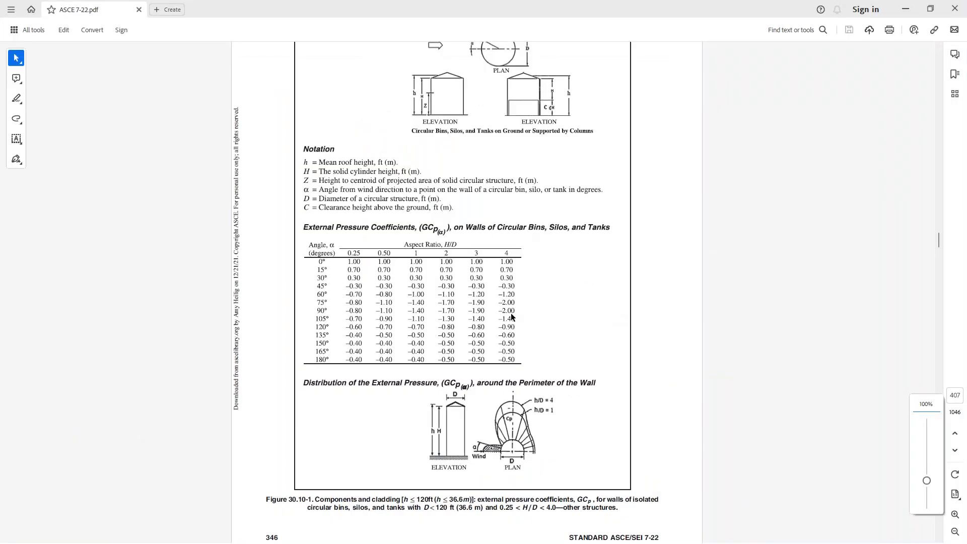
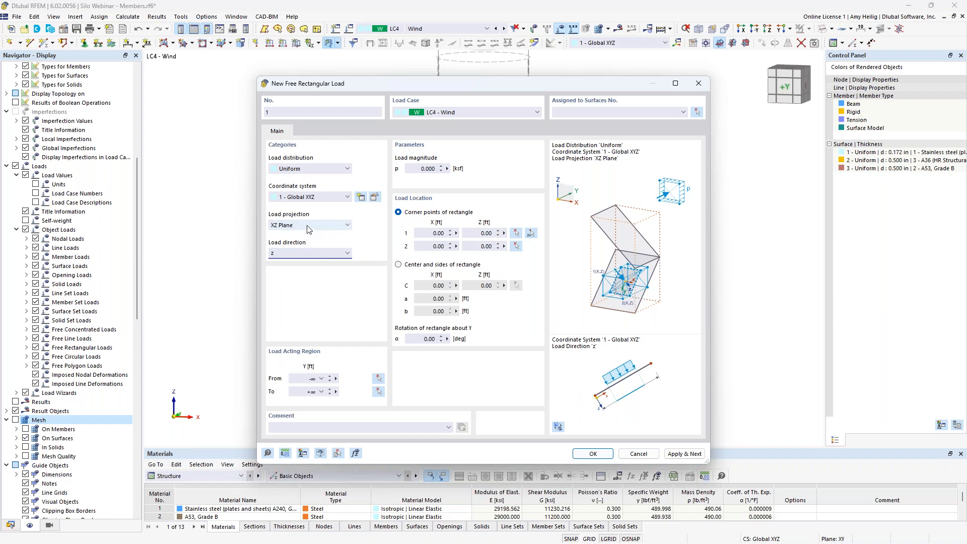
# Step: In the new free rectangular load for LC4, set the distribution to Varying along Perimeter and the magnitude to -0.02 ksf
pyautogui.click(301, 170)
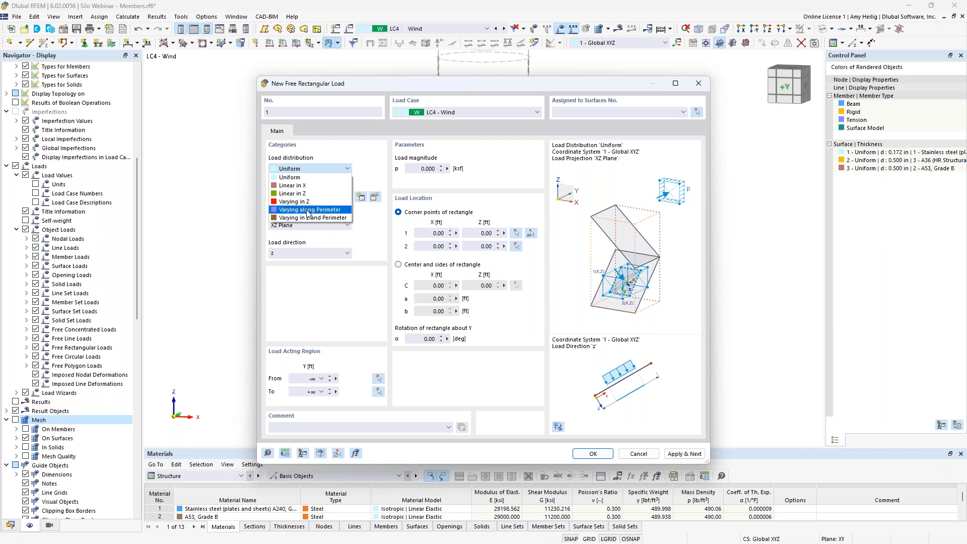
pyautogui.click(309, 211)
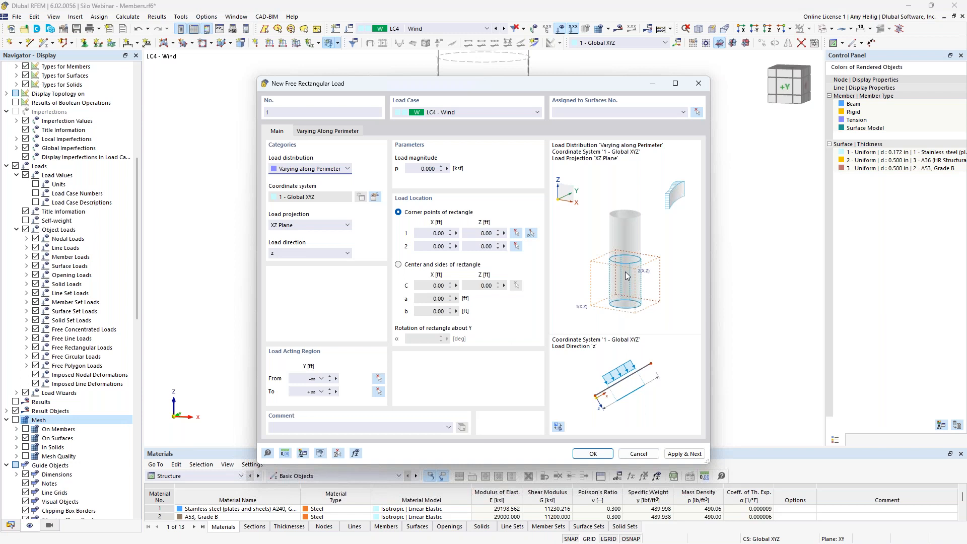
pyautogui.click(428, 168)
pyautogui.press('BackSpace')
# Step: Define the perimeter load's vertical axis by setting the Z coordinate of point B to 1 ft
pyautogui.click(332, 132)
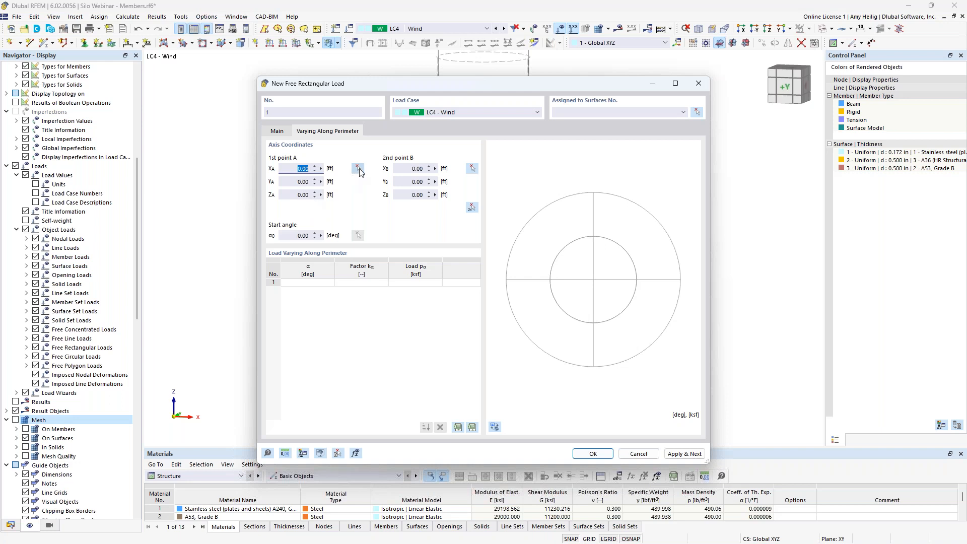
pyautogui.click(413, 196)
pyautogui.write('1')
pyautogui.click(421, 181)
# Step: Copy the wall angles and kα factors from the Wall Loading Steel Silo workbook in Excel into RFEM's perimeter load table
pyautogui.press('super+Tab')
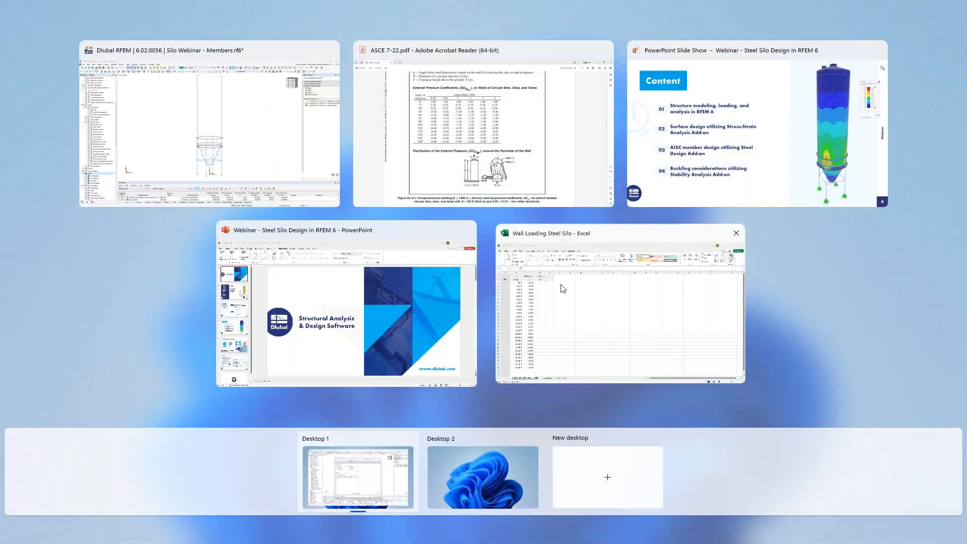
pyautogui.click(563, 289)
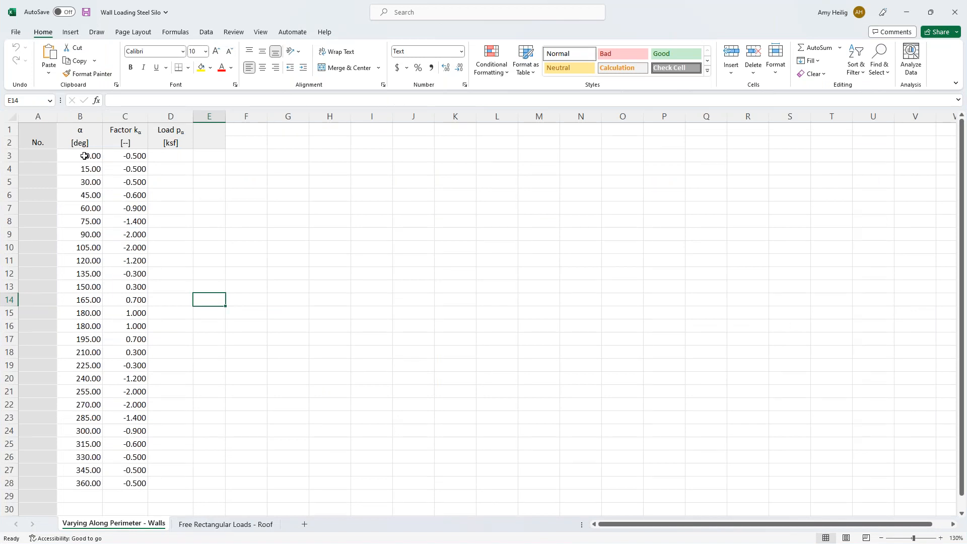
pyautogui.click(80, 154)
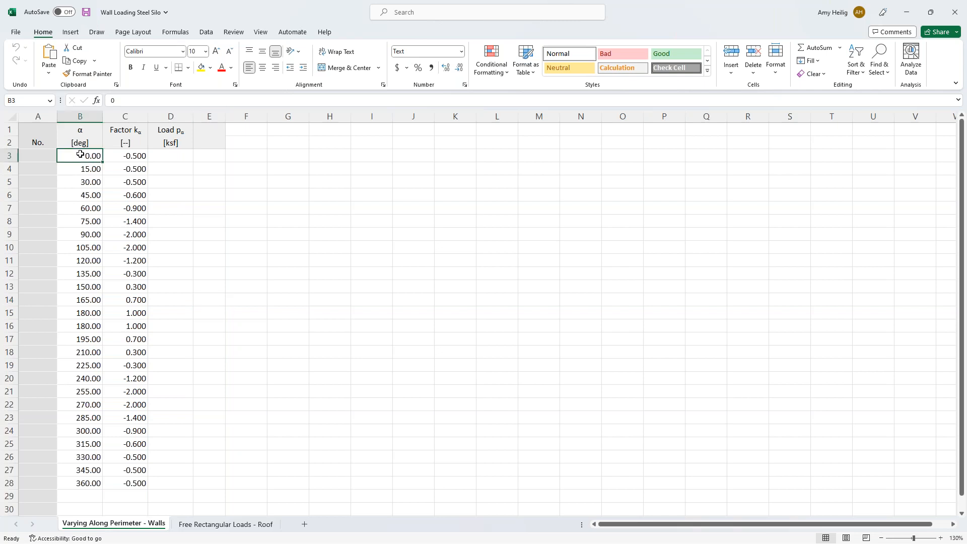
pyautogui.click(81, 169)
pyautogui.click(81, 182)
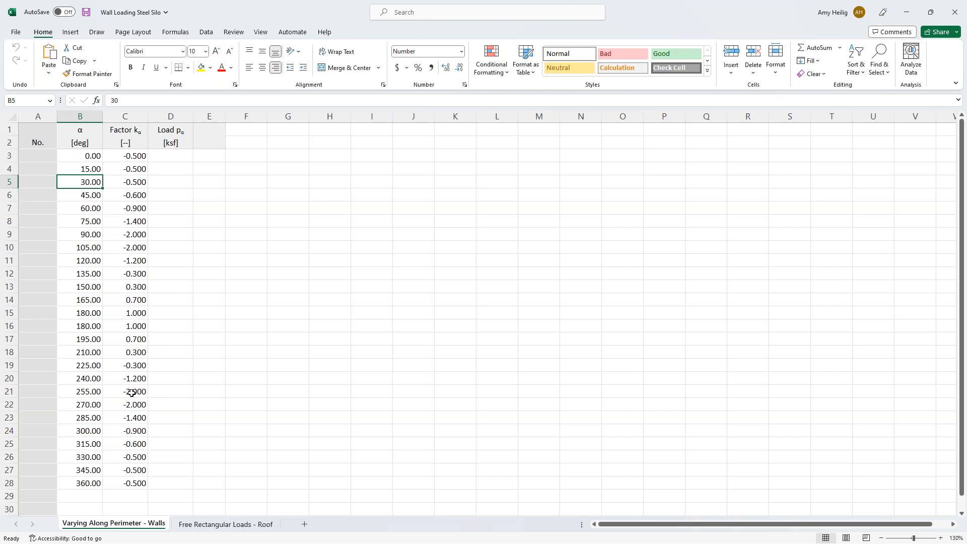
pyautogui.press('super+Tab')
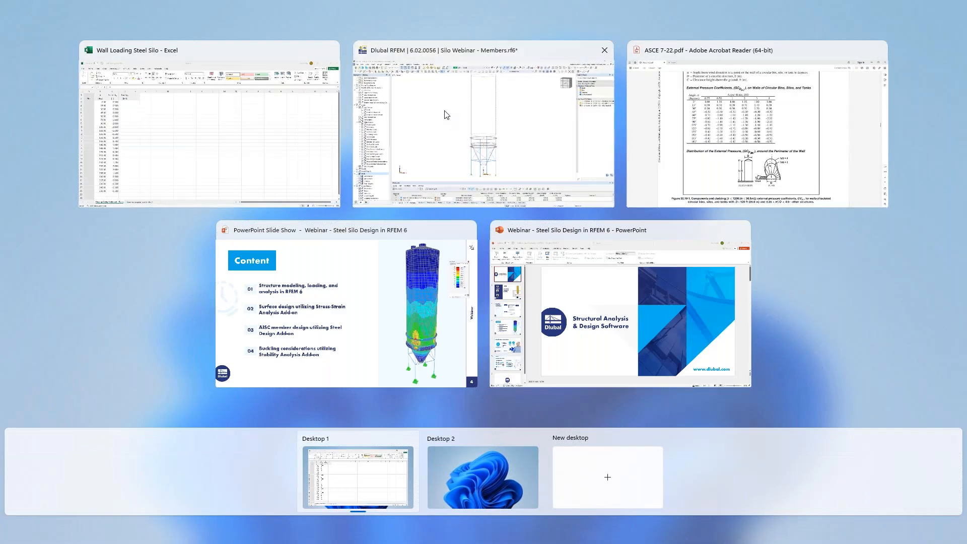
pyautogui.click(446, 115)
pyautogui.click(459, 358)
pyautogui.hotkey('alt', 'Tab')
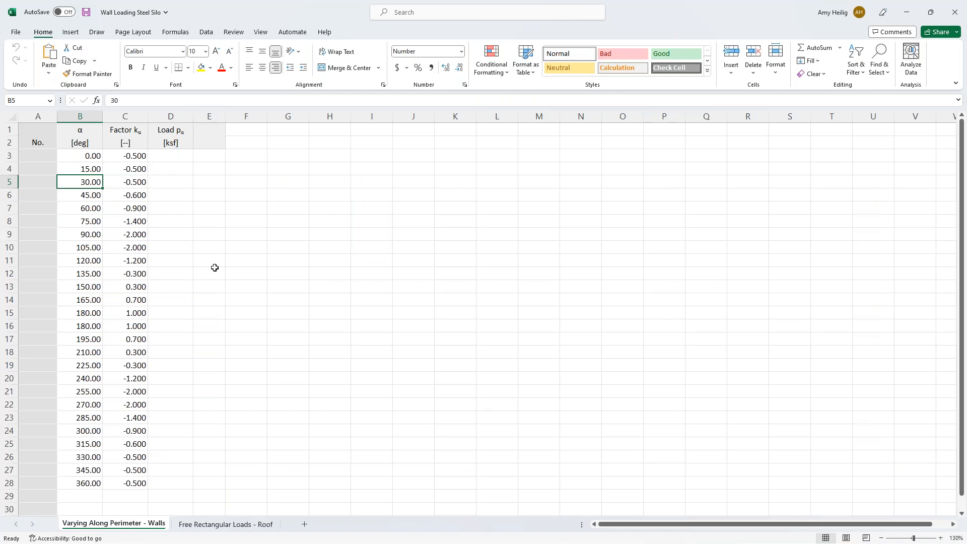
pyautogui.press('super+Tab')
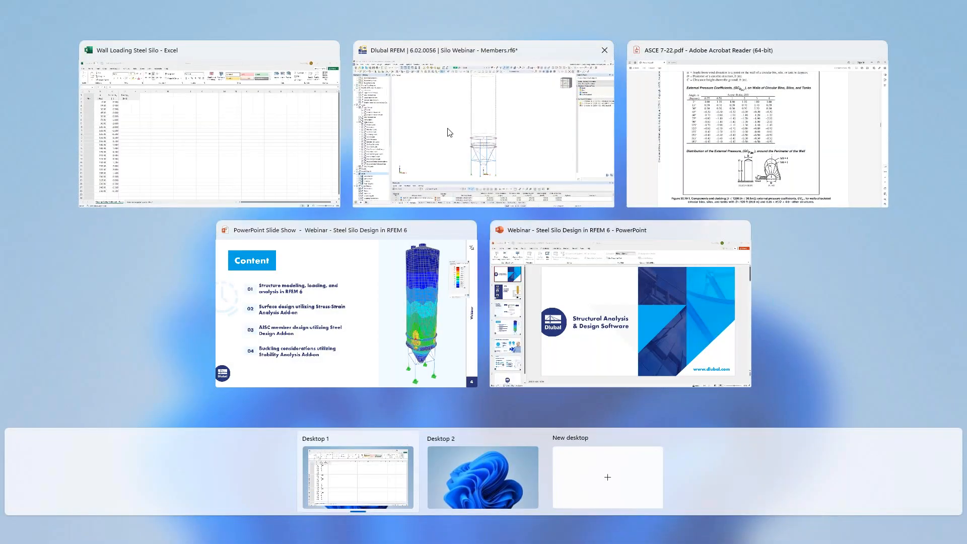
pyautogui.click(450, 133)
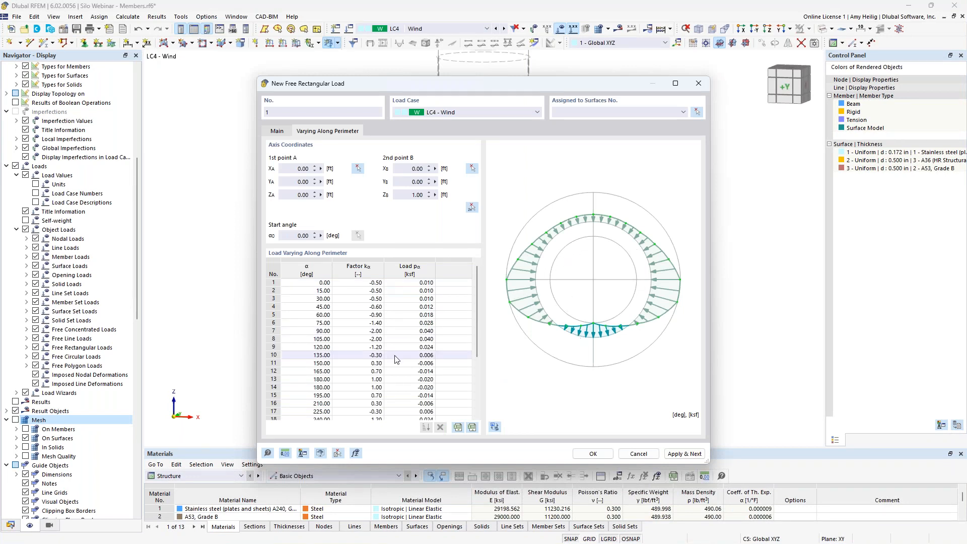
# Step: Define the load rectangle in the XZ plane around the silo, with corners at X -8, Z 5.5 ft and X 7.25, Z 59 ft
pyautogui.scroll(-2, 380, 351)
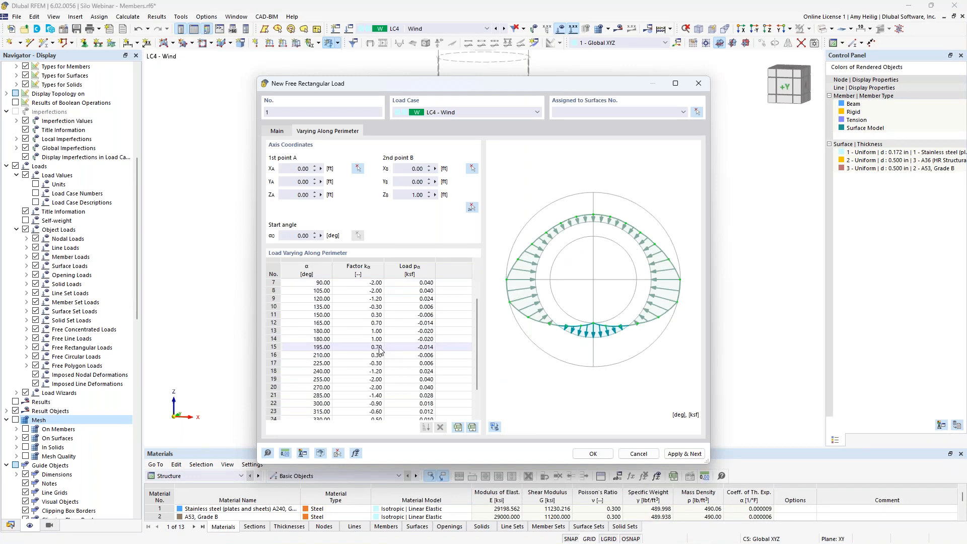
pyautogui.click(282, 133)
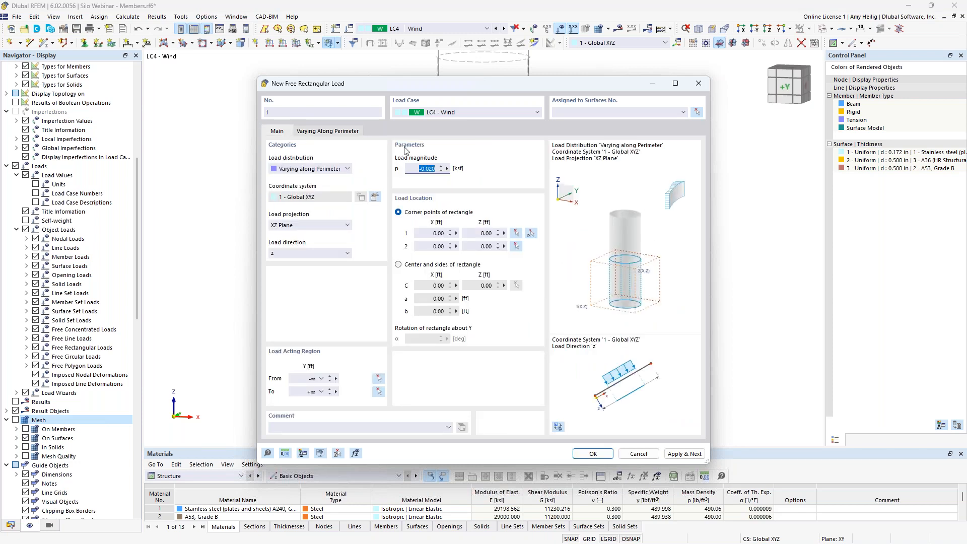
pyautogui.click(531, 234)
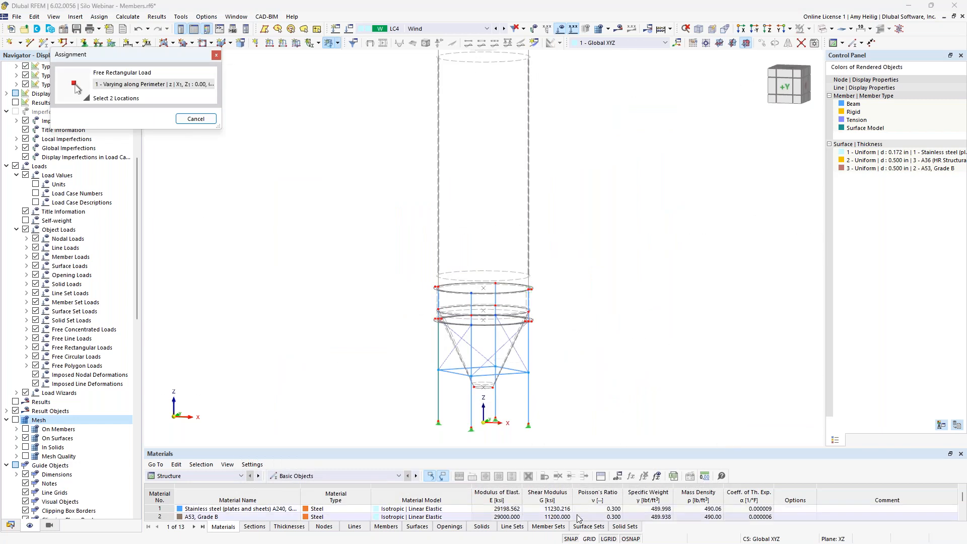
pyautogui.click(589, 540)
pyautogui.keyDown('ctrl'); pyautogui.moveTo(449, 344); pyautogui.dragTo(758, 80, button='middle'); pyautogui.keyUp('ctrl')
pyautogui.click(781, 29)
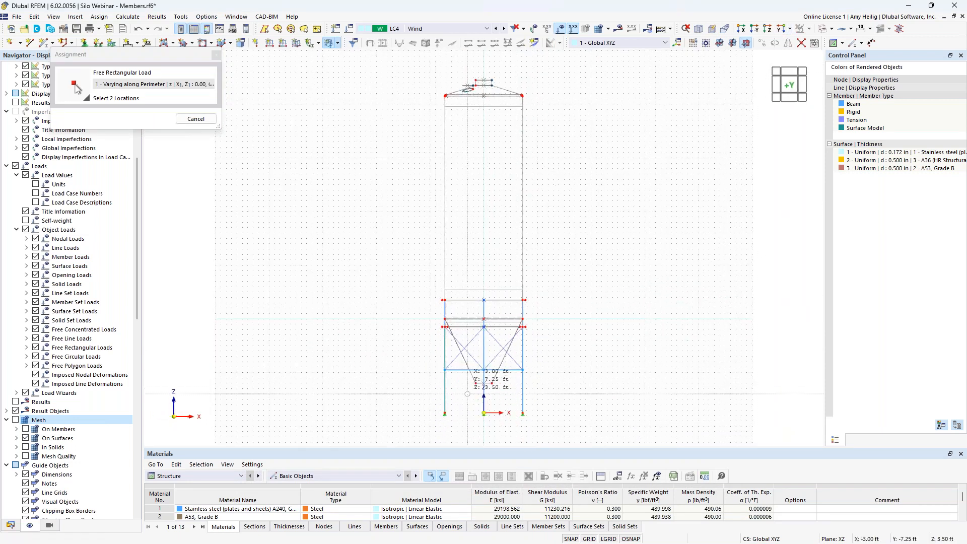
pyautogui.scroll(3, 464, 394)
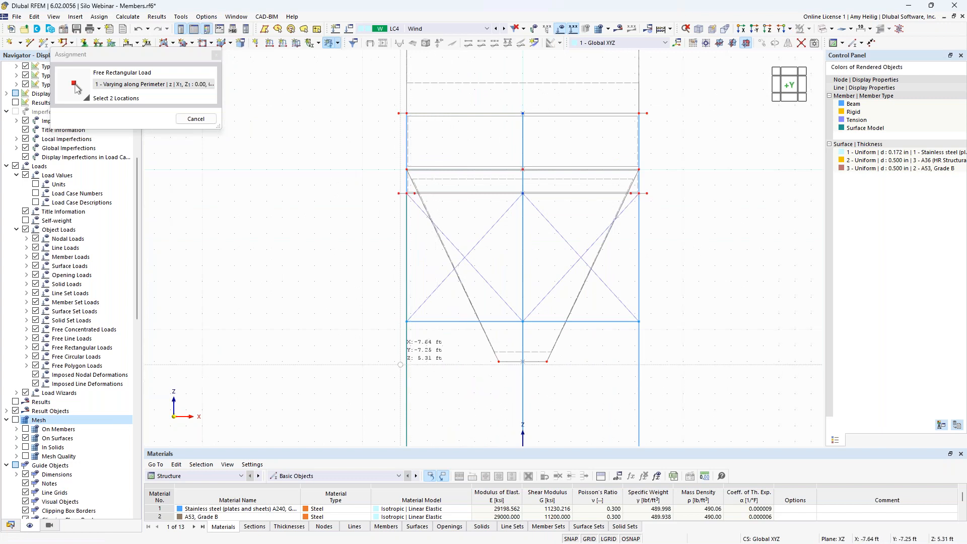
pyautogui.click(394, 362)
pyautogui.scroll(-3, 514, 270)
pyautogui.moveTo(556, 165); pyautogui.dragTo(560, 317, button='middle')
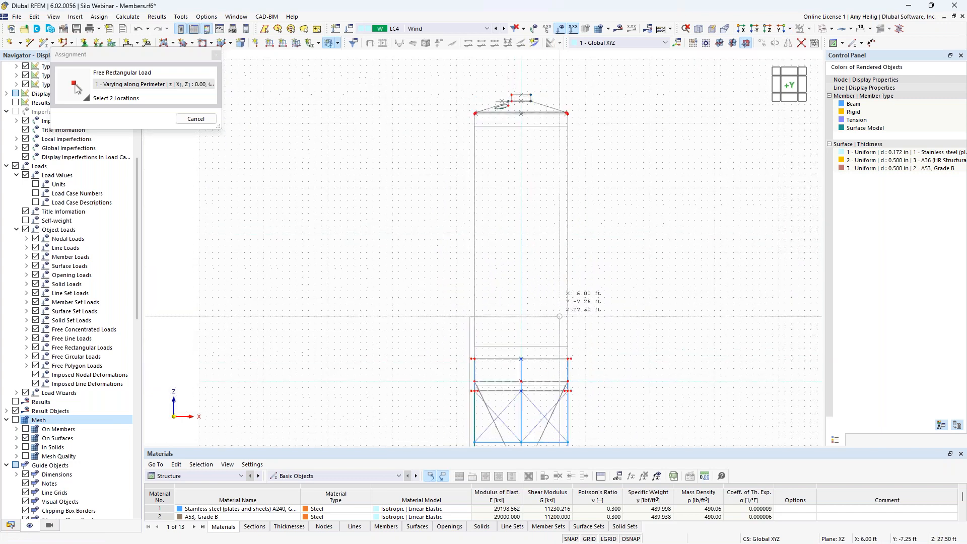
pyautogui.scroll(5, 567, 117)
pyautogui.click(601, 128)
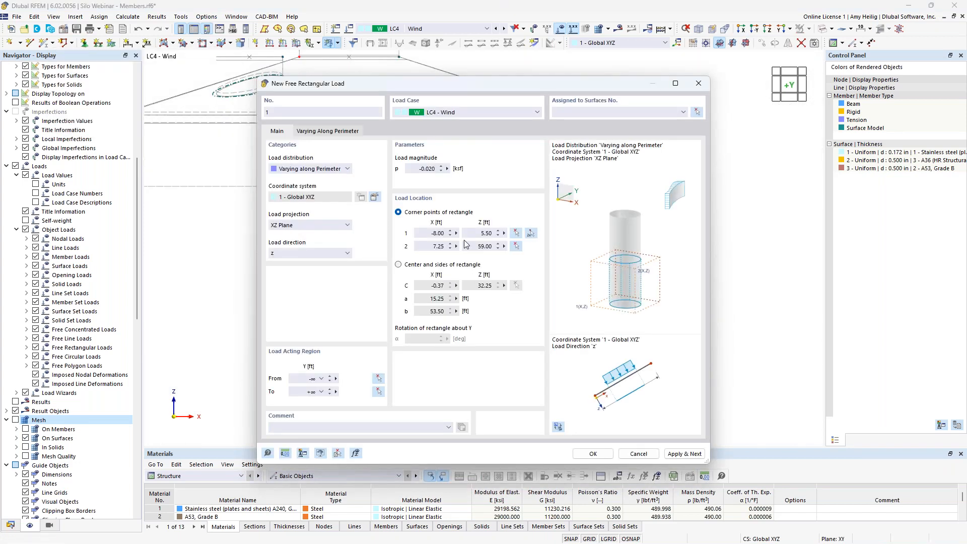
# Step: Assign the perimeter wind load to the silo wall and hopper surfaces 5-8, 12 and 14-16, and create the load
pyautogui.click(698, 113)
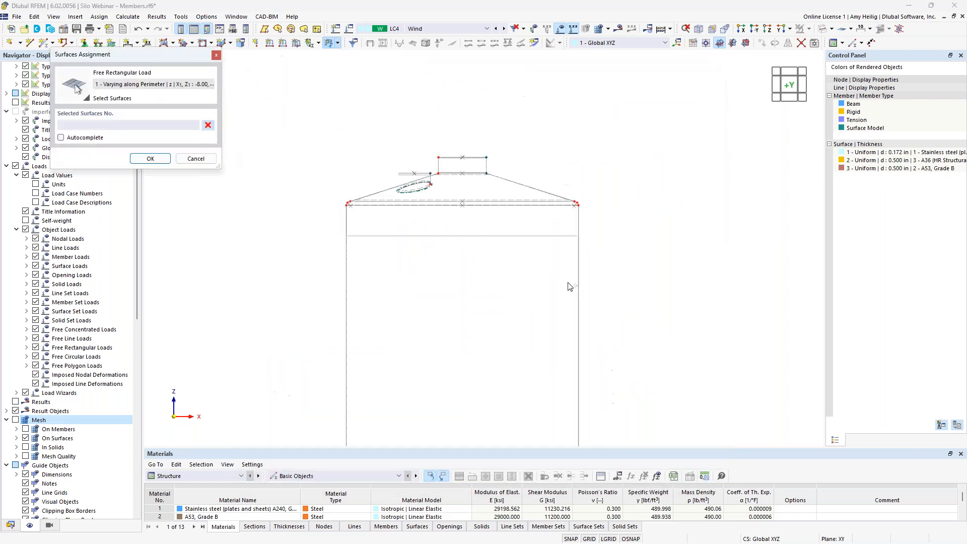
pyautogui.moveTo(654, 274); pyautogui.dragTo(382, 226)
pyautogui.scroll(-2, 422, 247)
pyautogui.moveTo(492, 281); pyautogui.dragTo(512, 31, button='middle')
pyautogui.scroll(4, 545, 203)
pyautogui.moveTo(598, 217); pyautogui.dragTo(340, 190)
pyautogui.moveTo(599, 247); pyautogui.dragTo(329, 241)
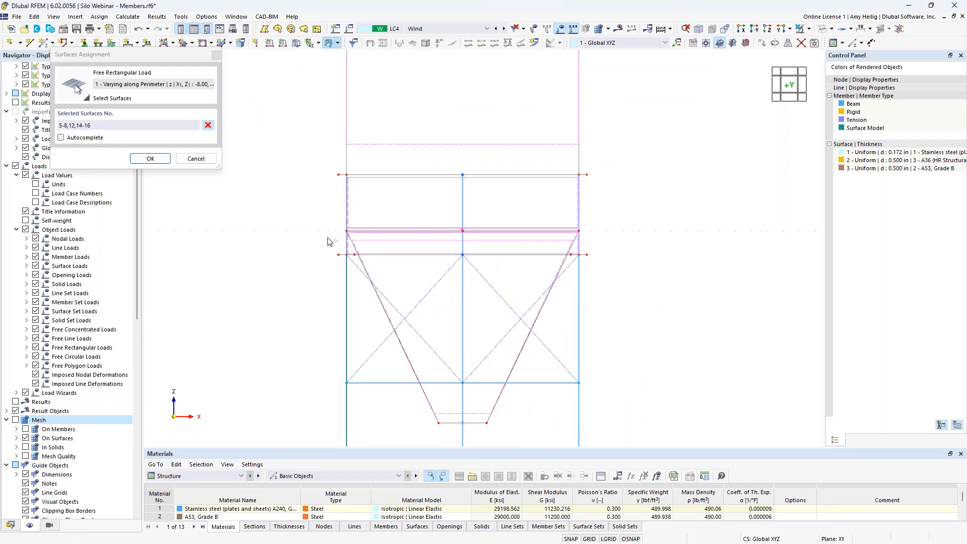
pyautogui.moveTo(149, 53); pyautogui.dragTo(208, 83)
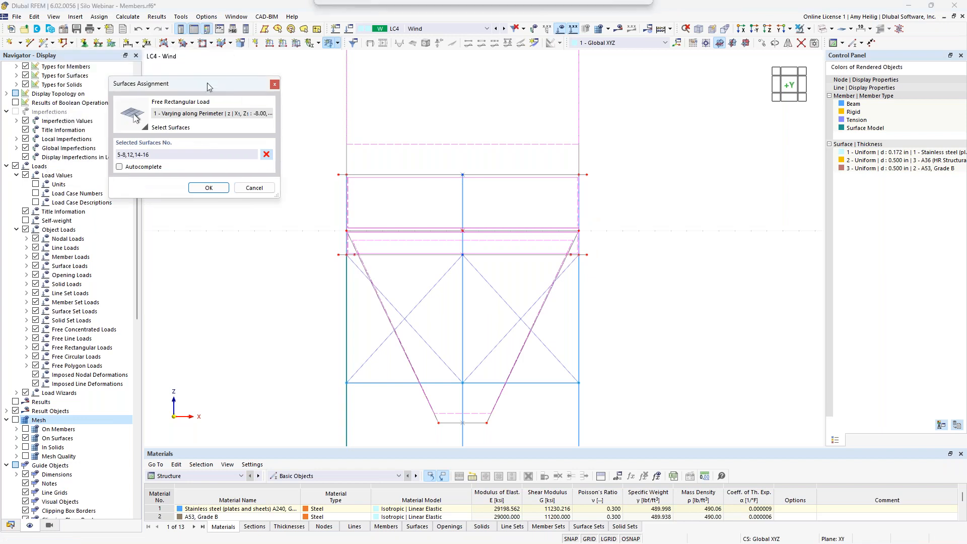
pyautogui.click(202, 189)
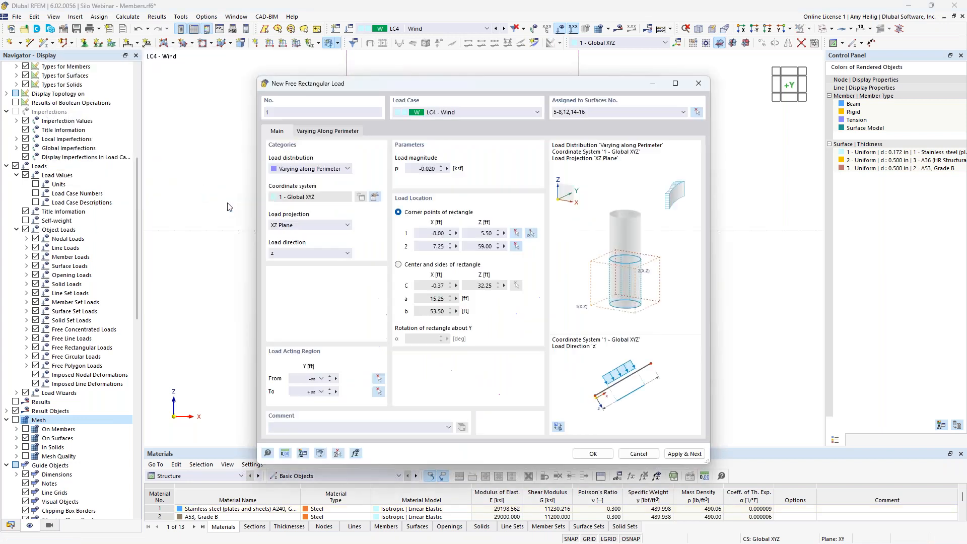
pyautogui.click(589, 458)
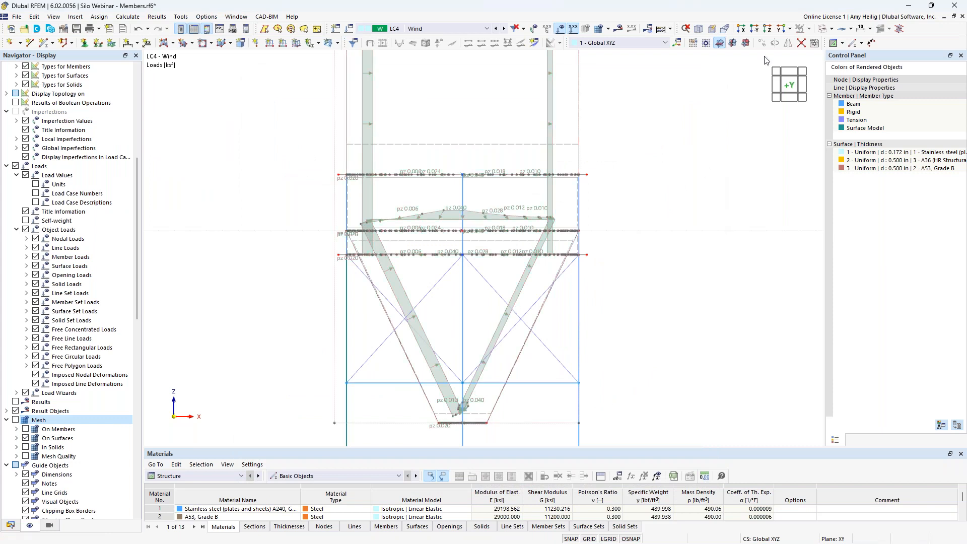
# Step: Inspect the wind load distribution in the reverse Z-direction, and restore the isometric view with the grid hidden
pyautogui.click(790, 29)
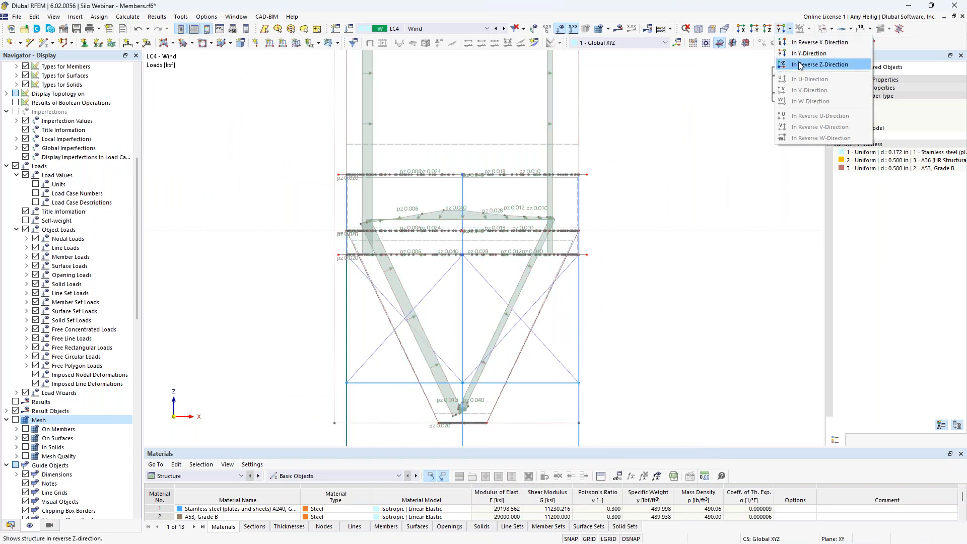
pyautogui.click(801, 66)
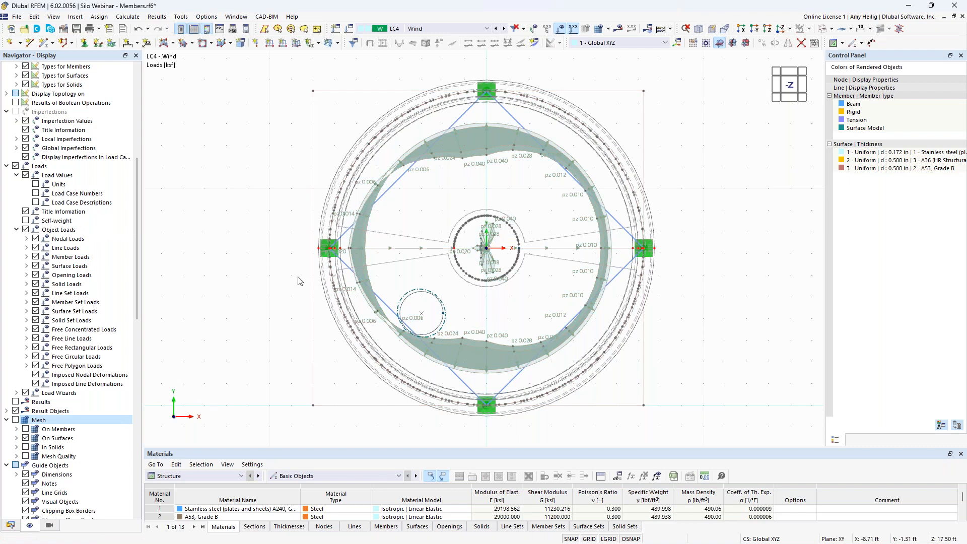
pyautogui.click(697, 31)
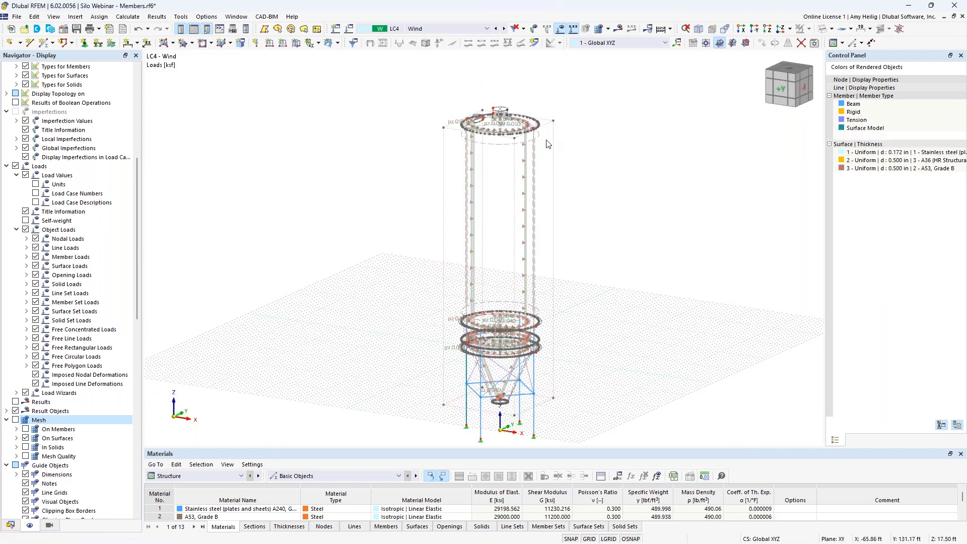
pyautogui.moveTo(583, 385); pyautogui.dragTo(586, 321, button='middle')
pyautogui.click(589, 539)
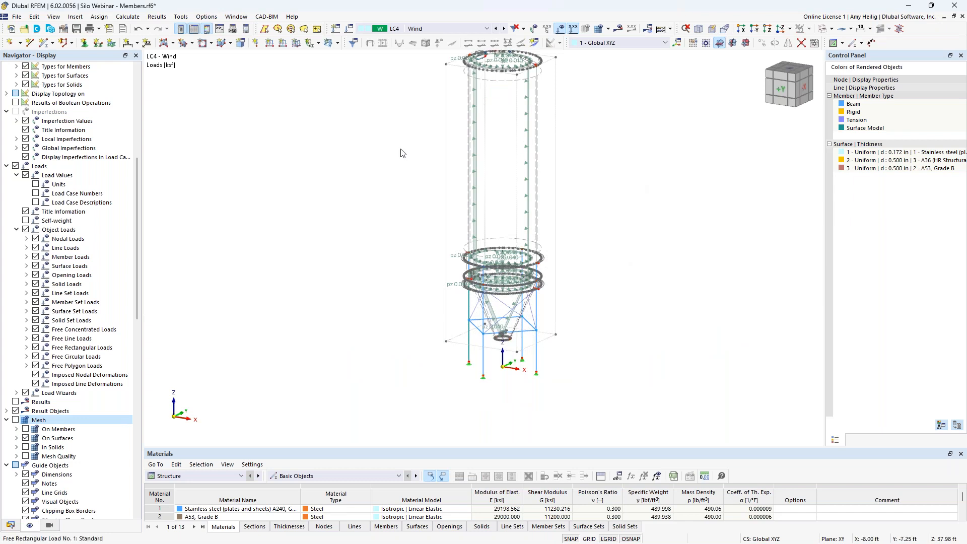
# Step: Deactivate design situation DS2 Section 2.4 (ASD) and generate the load combinations for the LRFD design situation
pyautogui.click(350, 29)
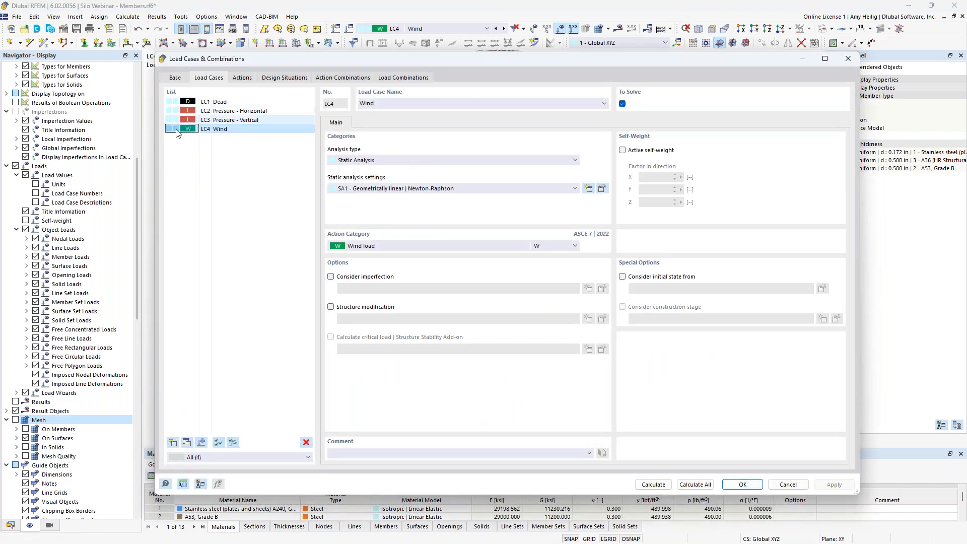
pyautogui.click(281, 81)
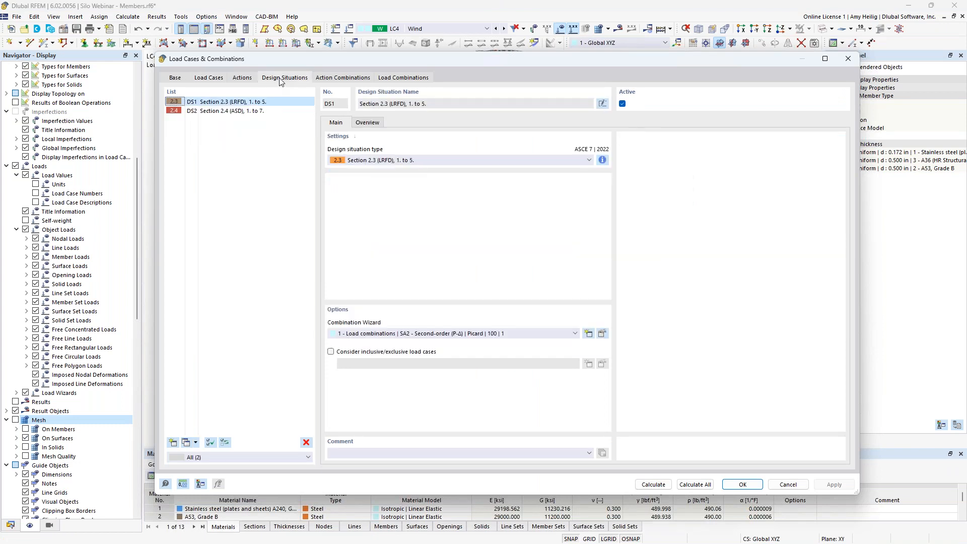
pyautogui.click(262, 113)
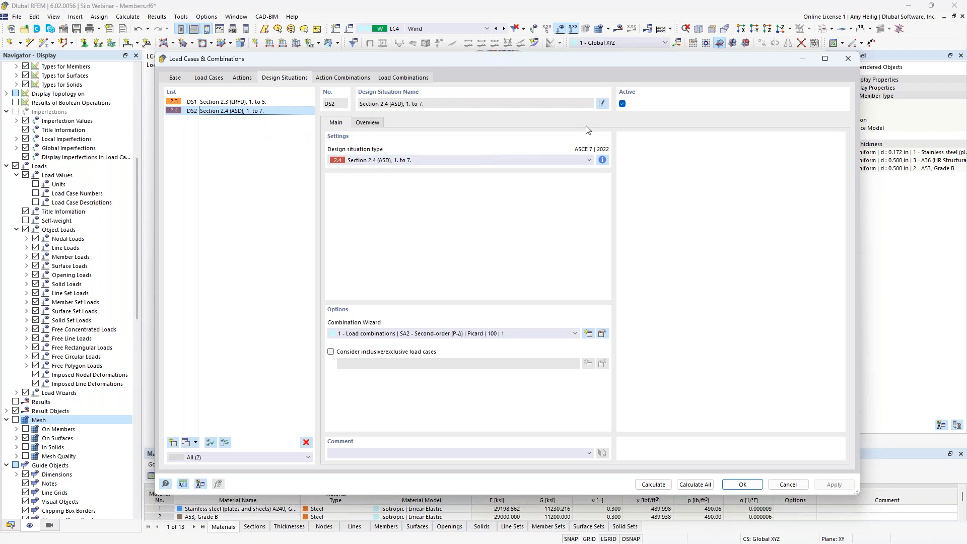
pyautogui.click(624, 104)
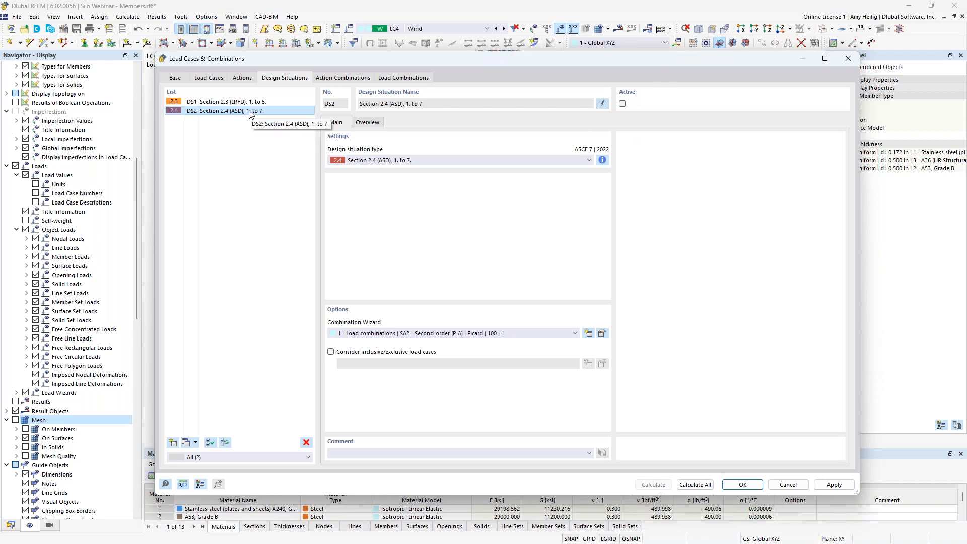
pyautogui.click(421, 79)
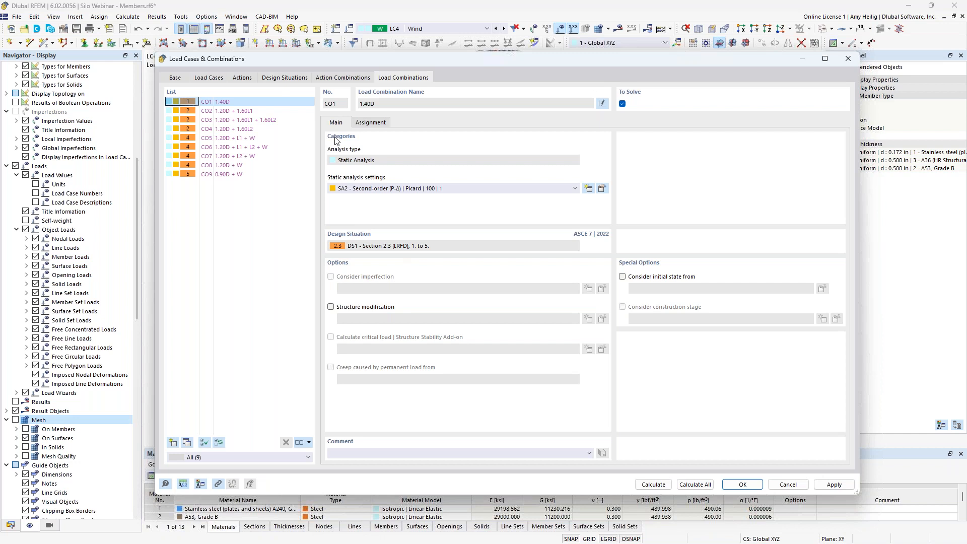
pyautogui.click(743, 484)
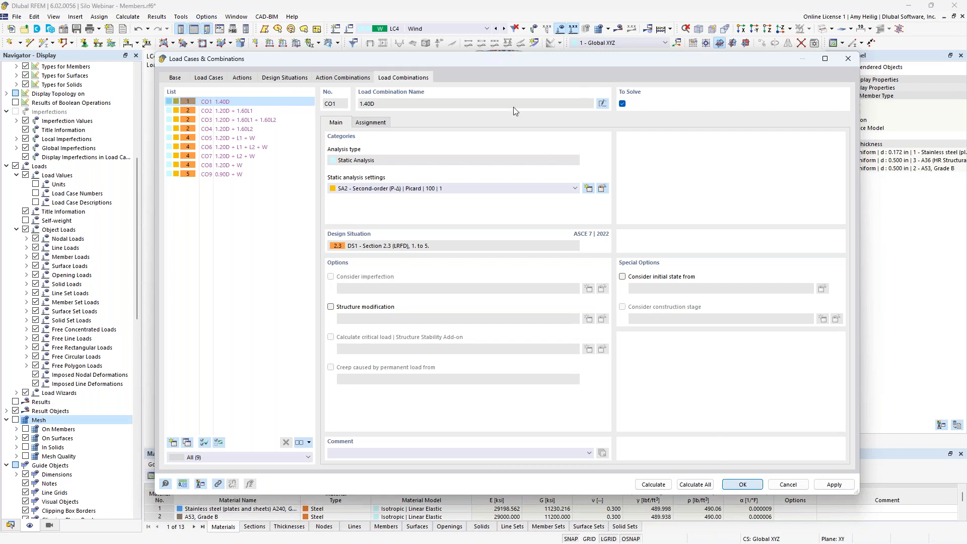
# Step: Display load combination CO3 (1.20D + 1.60L1 + 1.60L2) and examine its loads on the silo
pyautogui.click(474, 29)
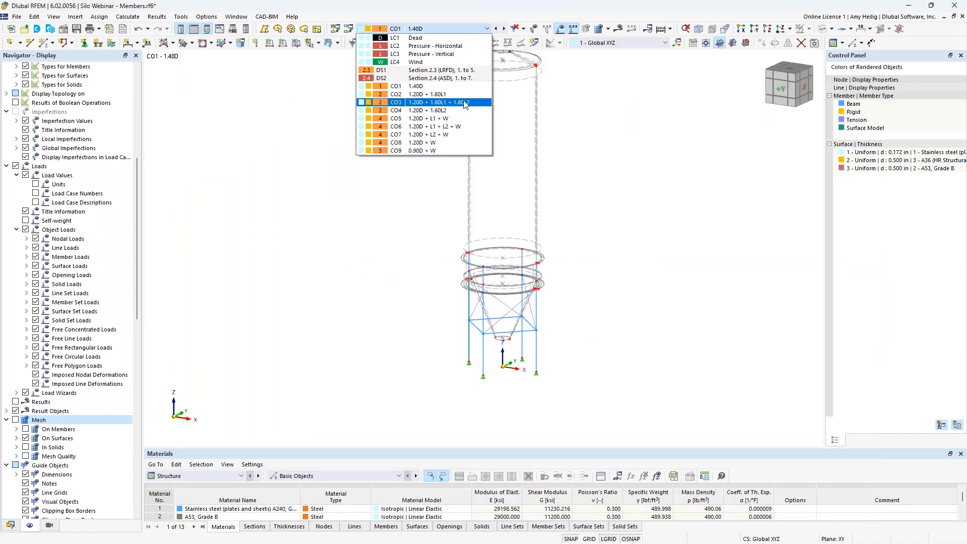
pyautogui.click(426, 102)
pyautogui.scroll(2, 426, 184)
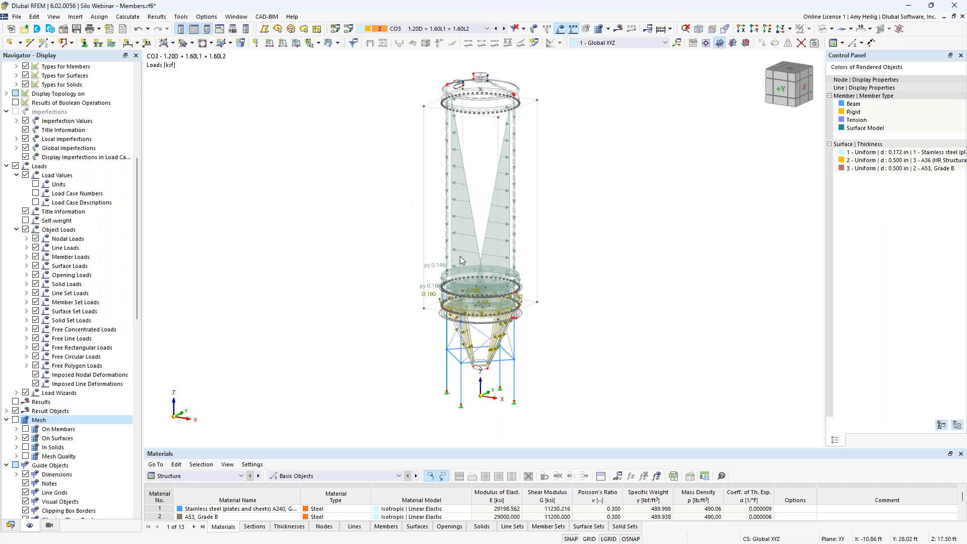
pyautogui.scroll(2, 514, 331)
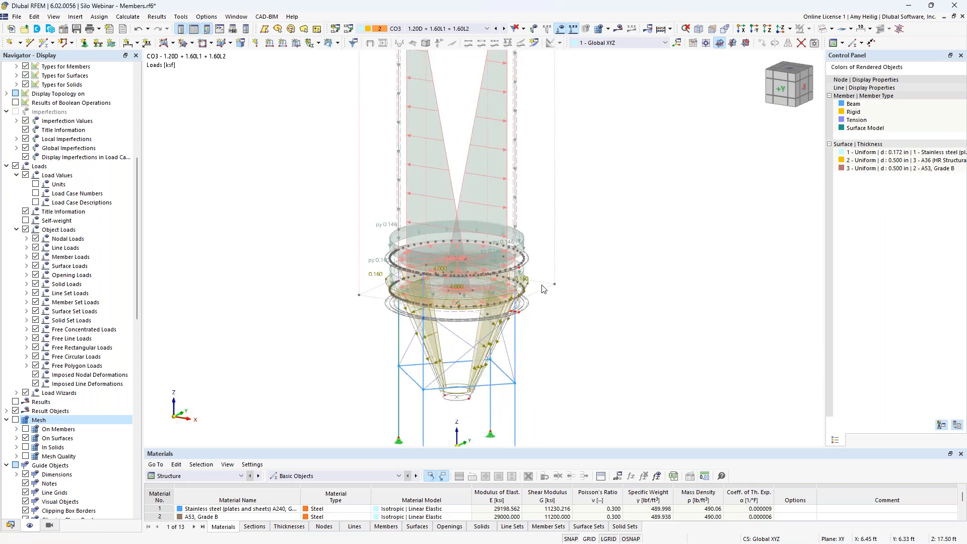
pyautogui.scroll(-1, 609, 197)
pyautogui.moveTo(601, 217); pyautogui.dragTo(583, 280, button='middle')
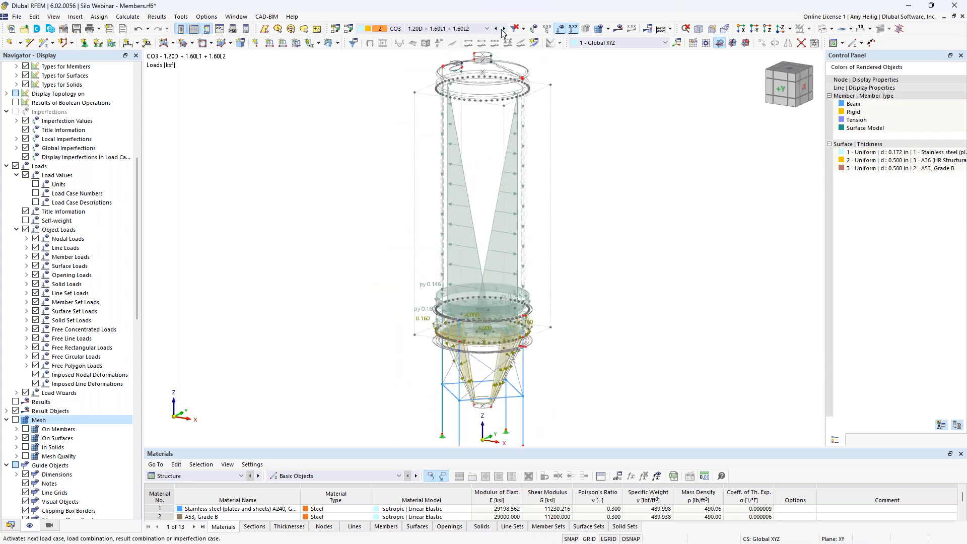
# Step: Activate load combination CO5 (1.20D + L1 + W) and calculate only this current loading
pyautogui.click(505, 29)
pyautogui.click(505, 29)
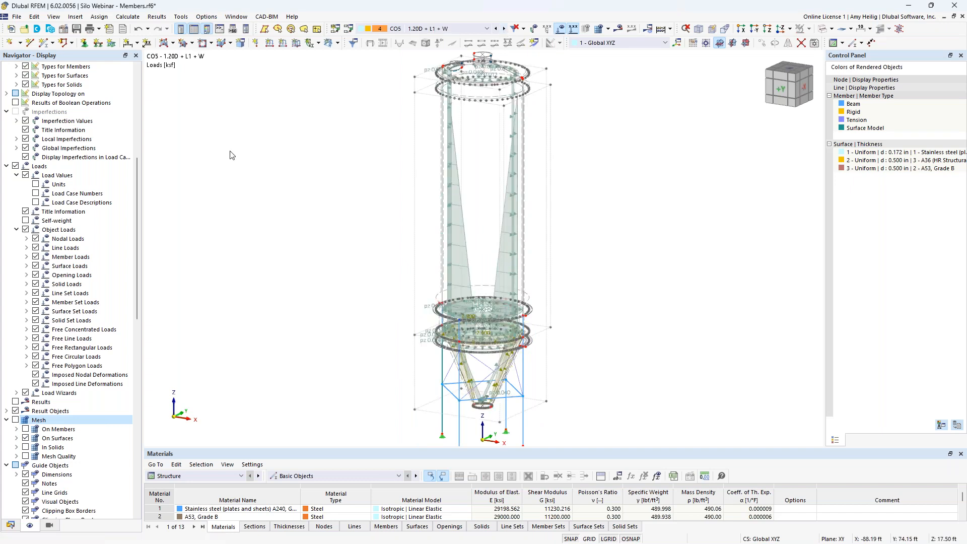
pyautogui.click(126, 17)
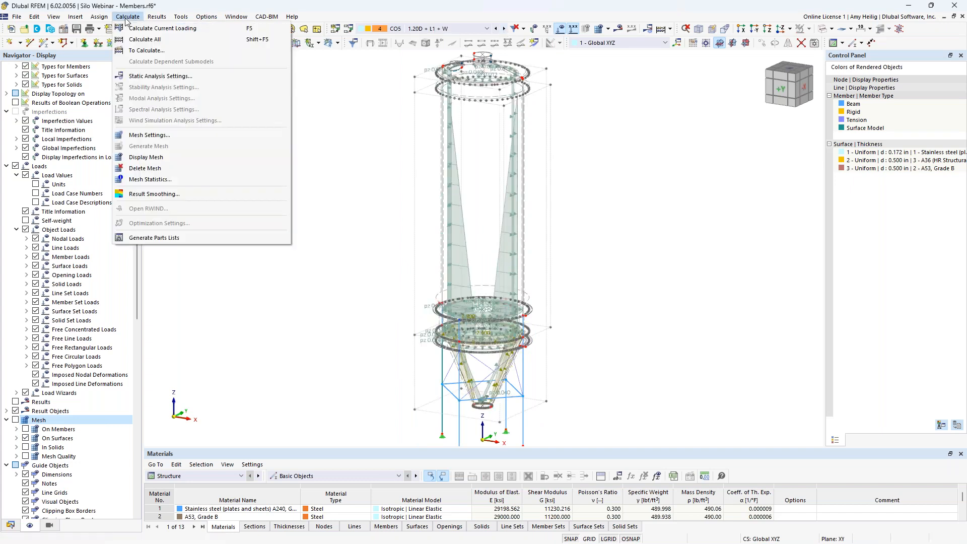
pyautogui.click(151, 29)
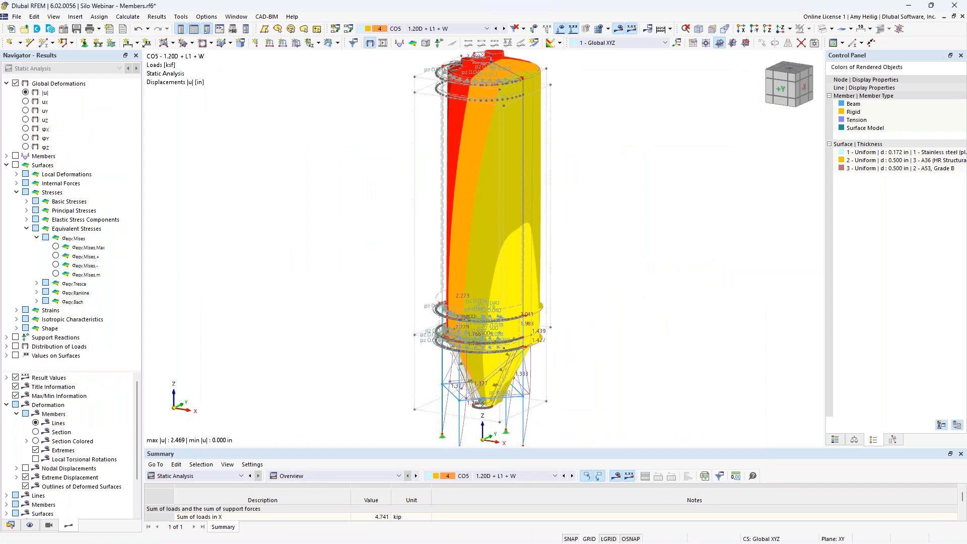
# Step: Collapse the Surfaces and Deformation result groups and hide the loads on the deformed silo
pyautogui.scroll(1, 318, 245)
pyautogui.click(7, 166)
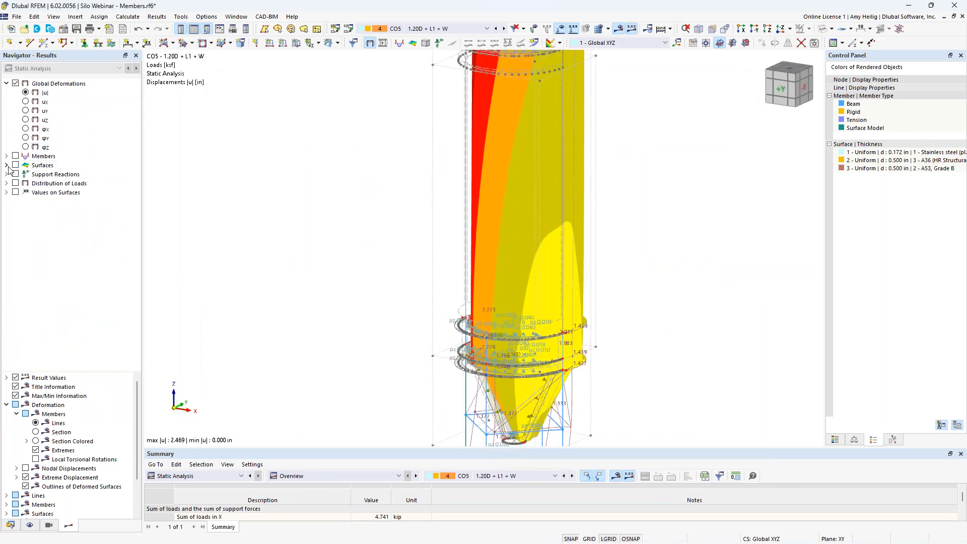
pyautogui.click(7, 406)
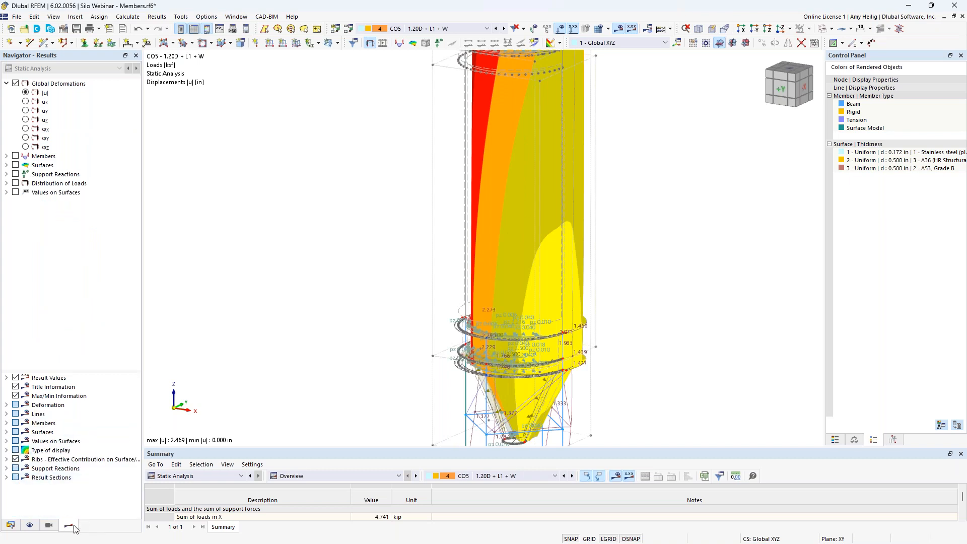
pyautogui.scroll(-2, 366, 313)
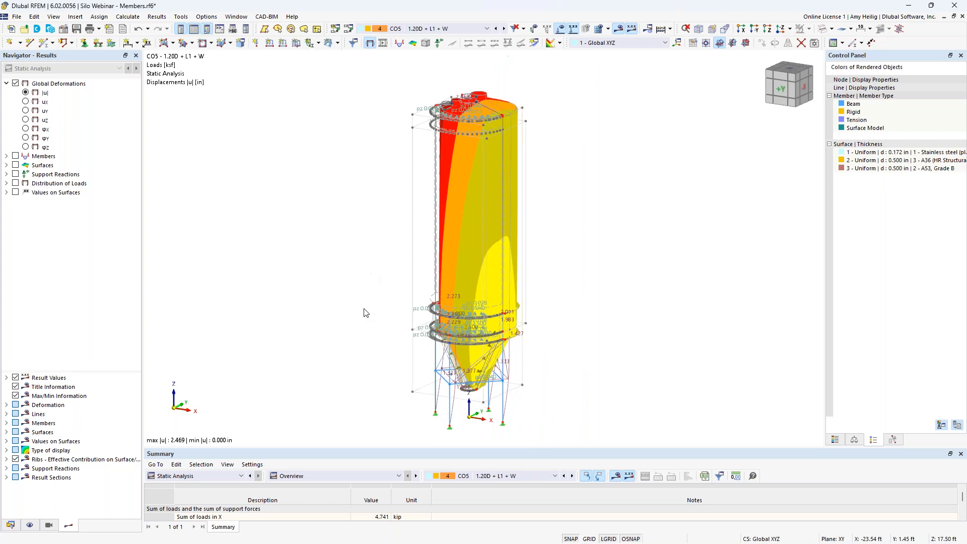
pyautogui.click(561, 28)
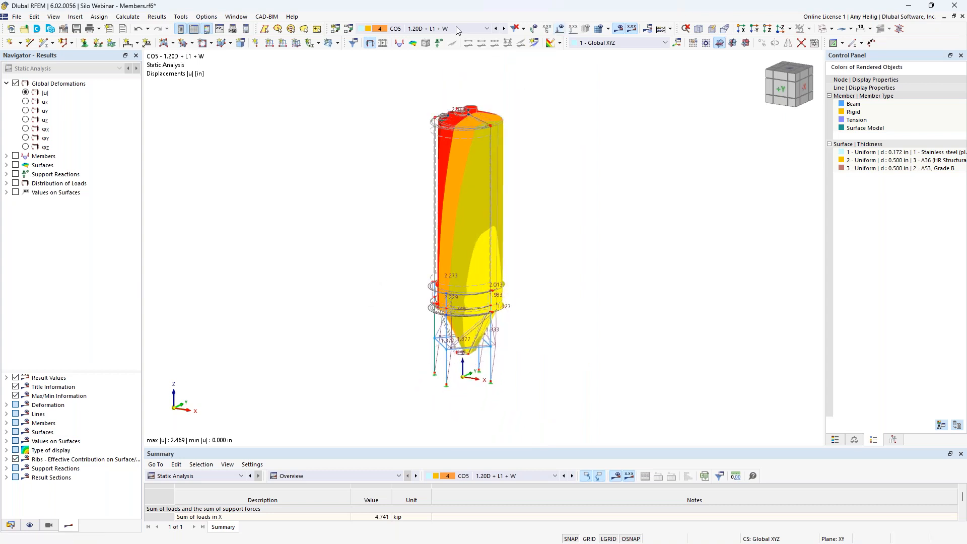
pyautogui.click(431, 29)
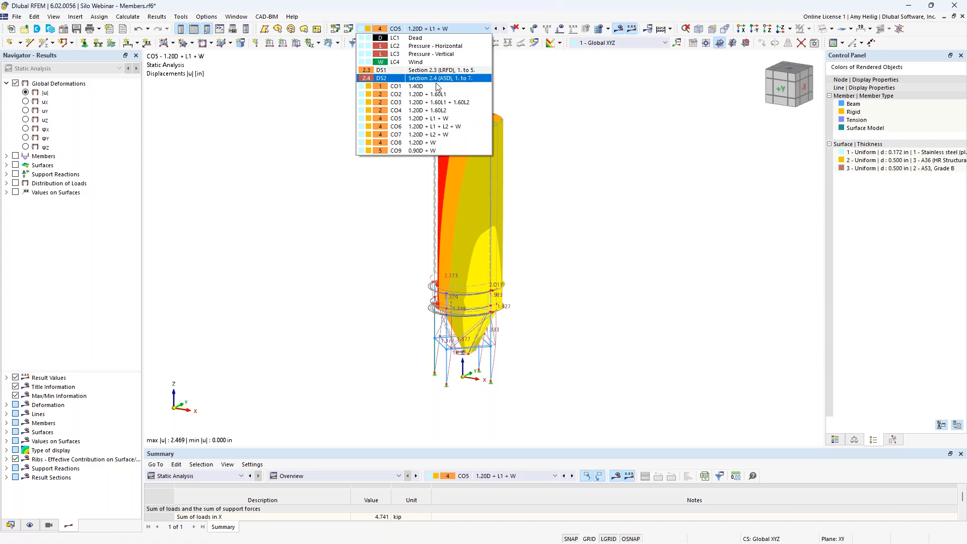
pyautogui.click(290, 188)
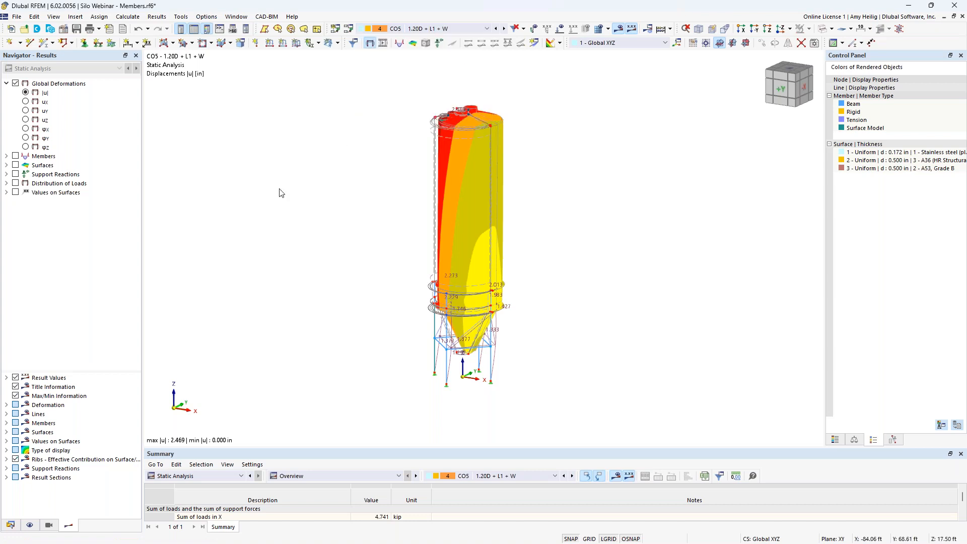
# Step: Set the member deformation display to Section Colored and collapse the Deformation display settings
pyautogui.click(6, 405)
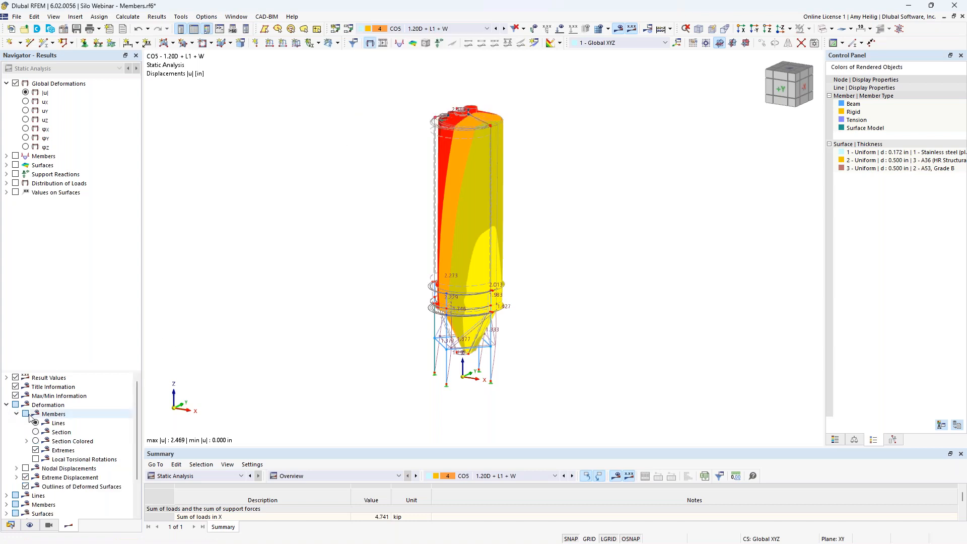
pyautogui.click(36, 441)
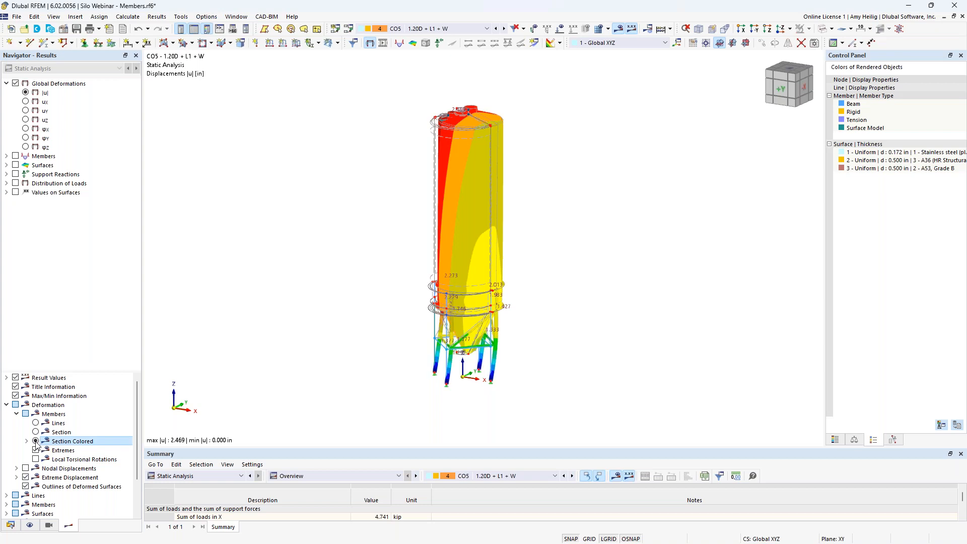
pyautogui.scroll(1, 434, 354)
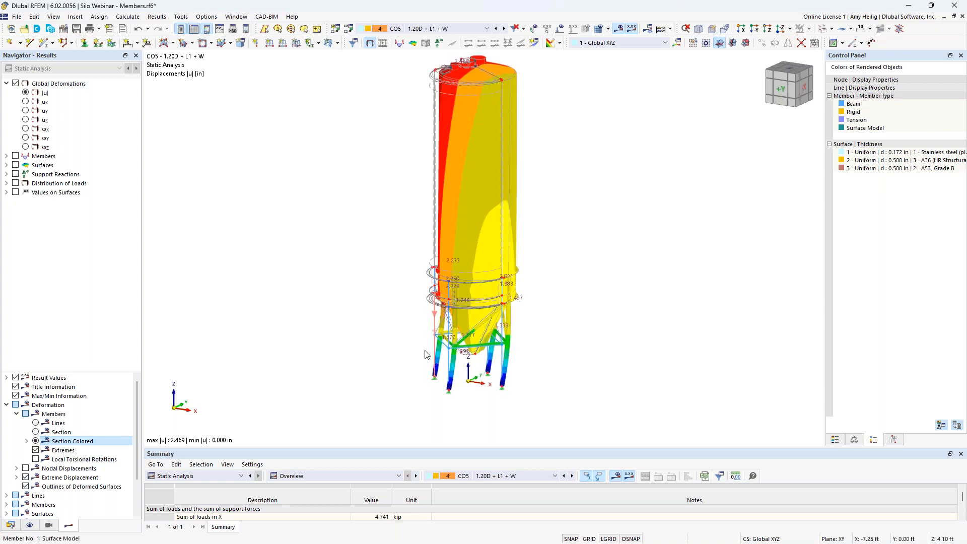
pyautogui.click(7, 405)
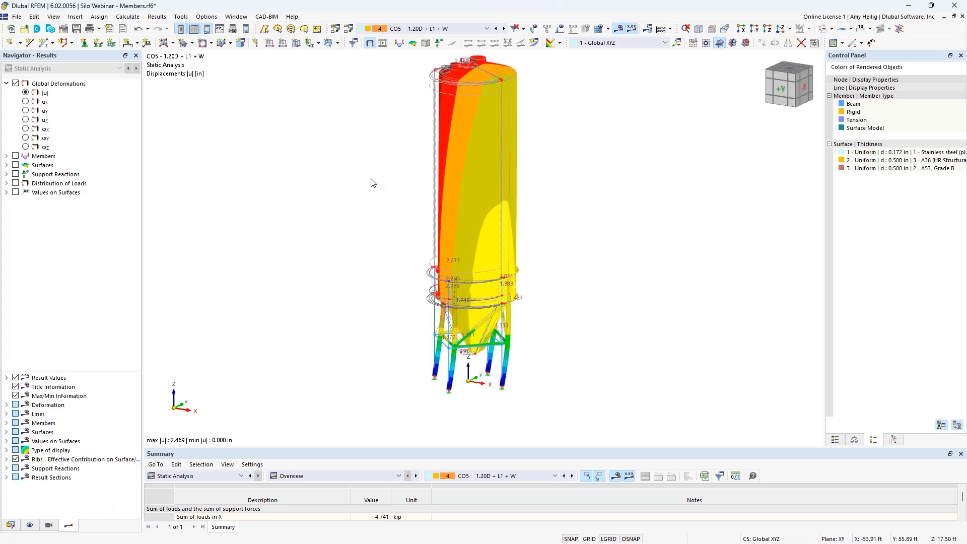
# Step: Compare the global deformations of load combinations CO6 to CO9 with the colour scale shown, then return to CO7 (1.20D + L2 + W)
pyautogui.click(504, 28)
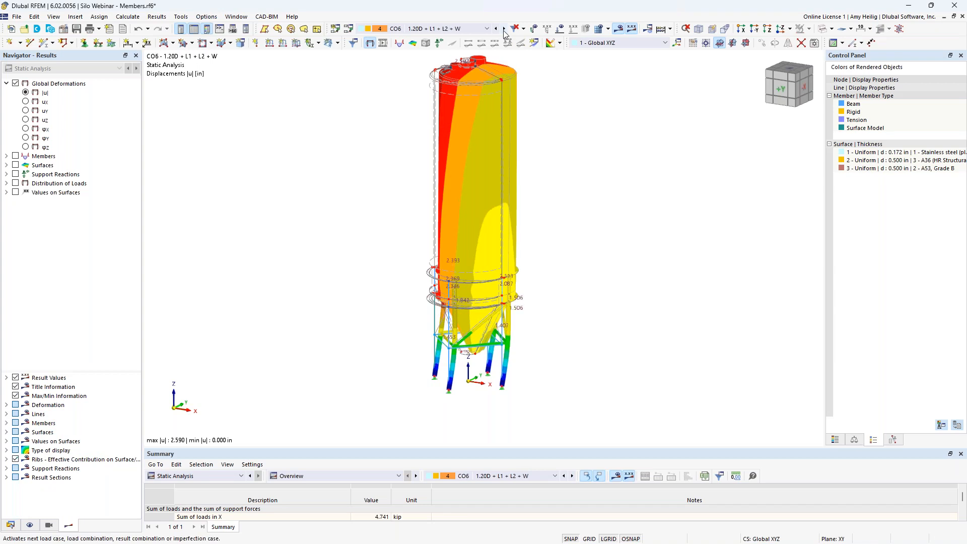
pyautogui.click(504, 29)
pyautogui.click(504, 30)
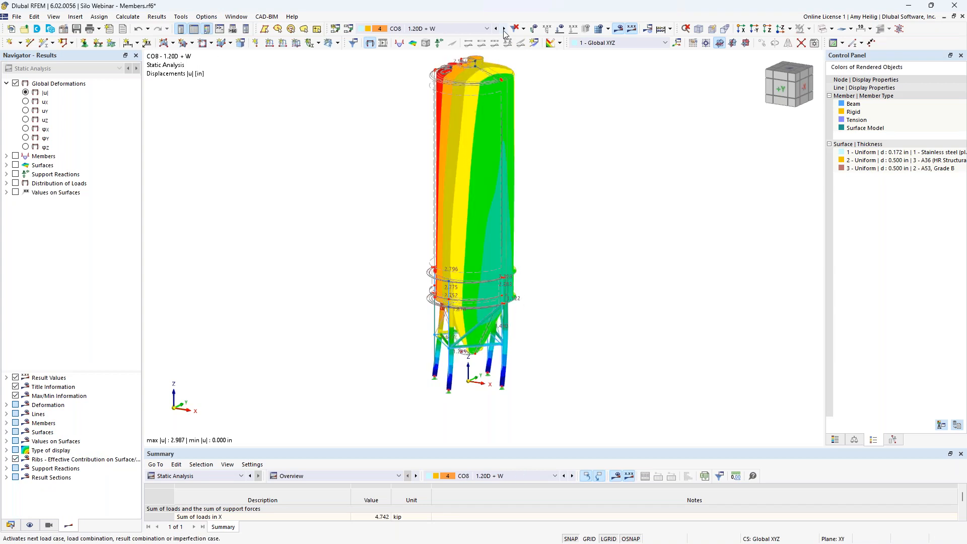
pyautogui.click(832, 441)
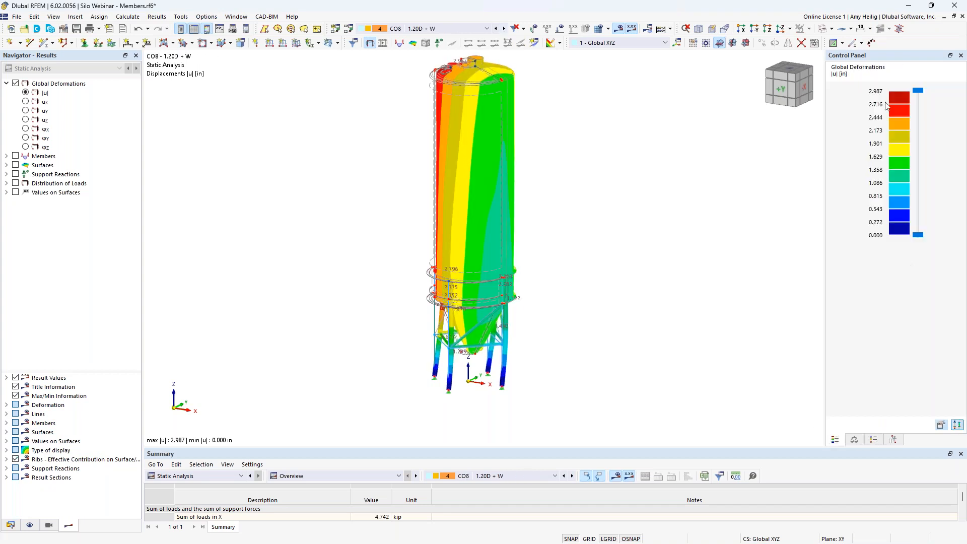
pyautogui.click(504, 29)
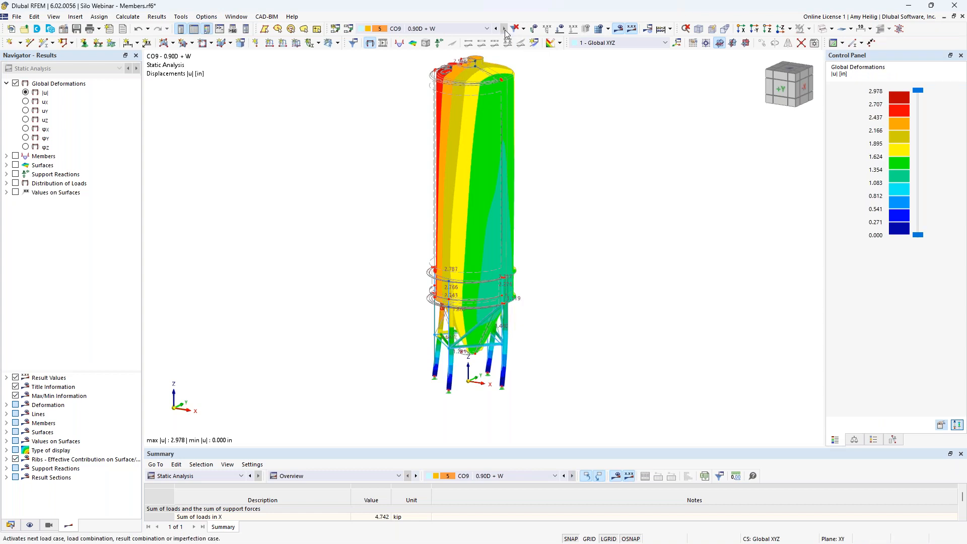
pyautogui.click(497, 29)
pyautogui.click(497, 30)
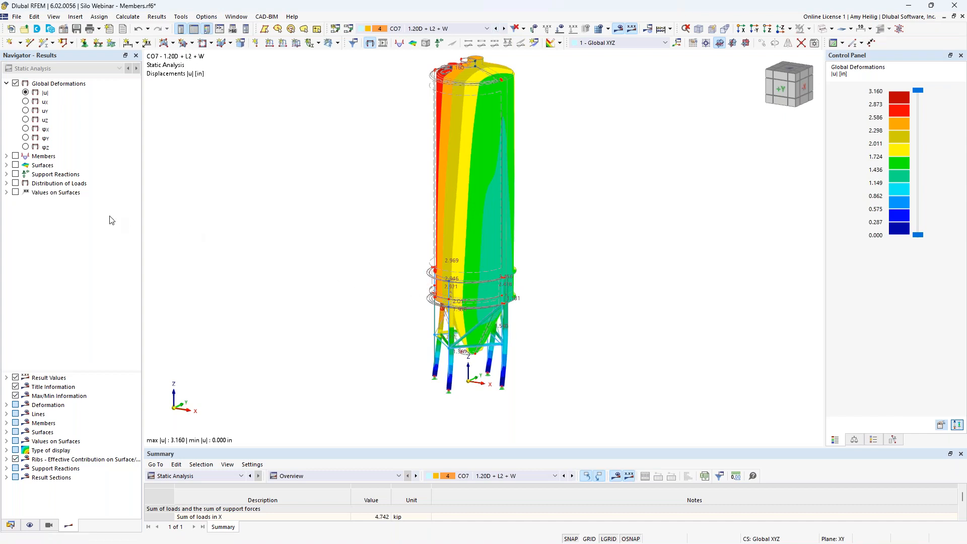
# Step: Display the distribution of loads in place of the deformations and switch to load case LC4 Wind
pyautogui.click(6, 183)
pyautogui.click(15, 184)
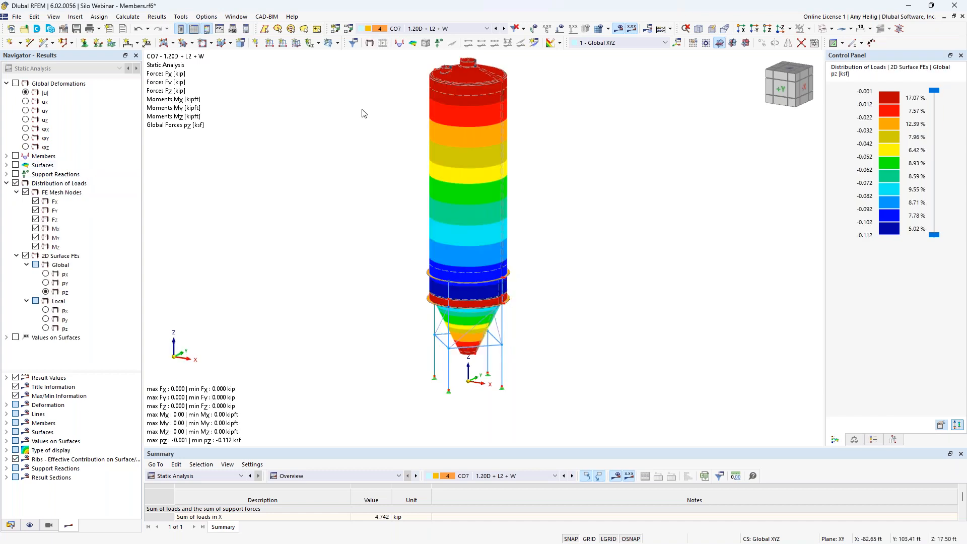
pyautogui.click(418, 29)
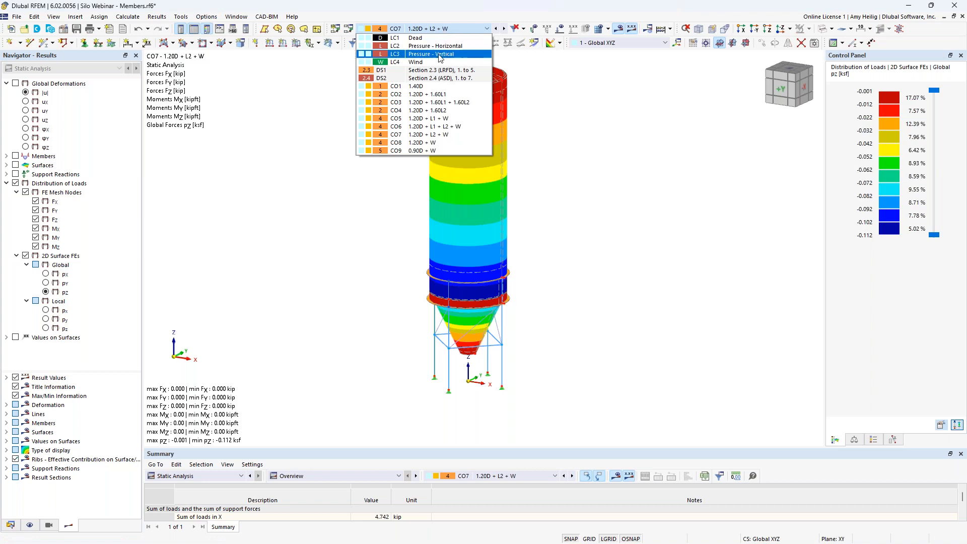
pyautogui.click(438, 62)
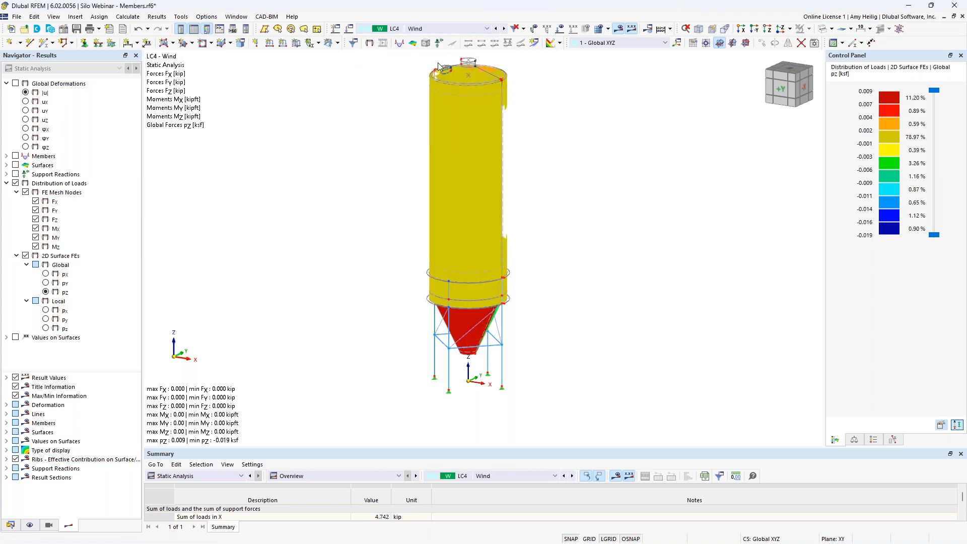
pyautogui.keyDown('ctrl'); pyautogui.moveTo(541, 256); pyautogui.dragTo(619, 278, button='middle'); pyautogui.keyUp('ctrl')
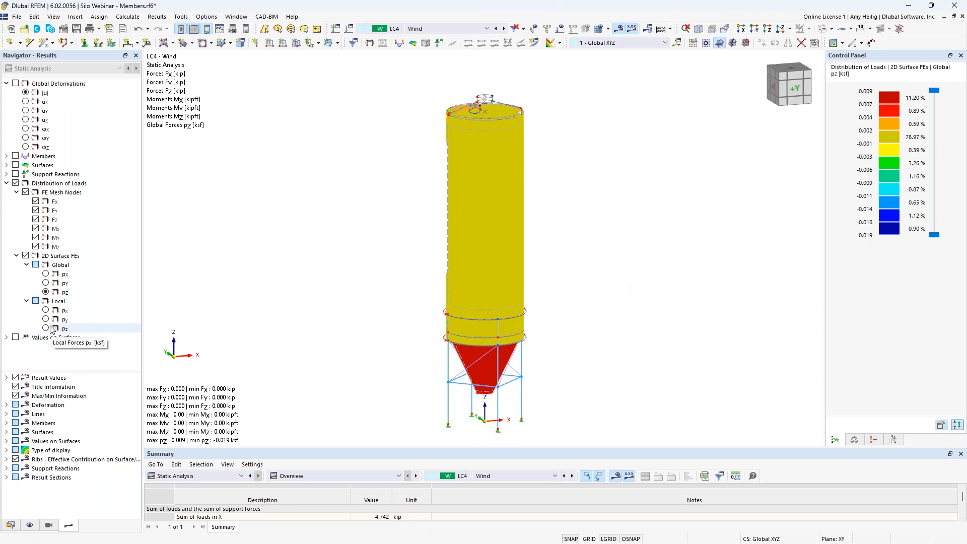
# Step: Show the global pX surface loads and examine how the wind pressure varies around the silo perimeter
pyautogui.click(46, 274)
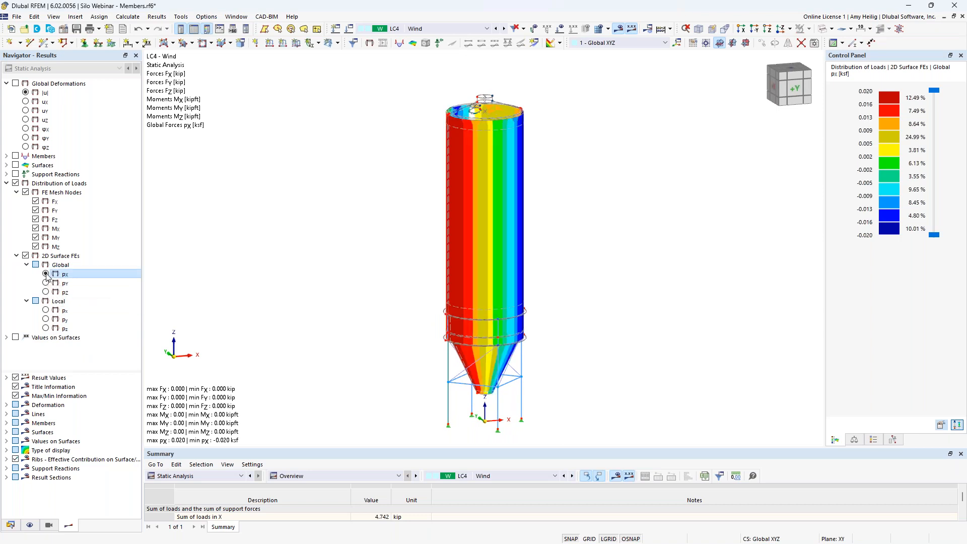
pyautogui.moveTo(428, 306); pyautogui.dragTo(427, 286, button='middle')
pyautogui.scroll(2, 434, 284)
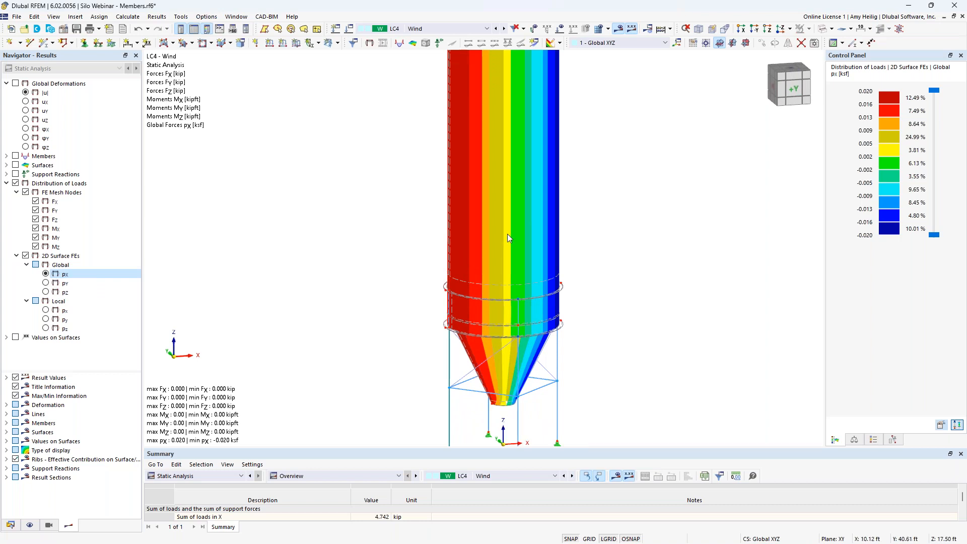
pyautogui.moveTo(600, 235); pyautogui.dragTo(608, 269, button='middle')
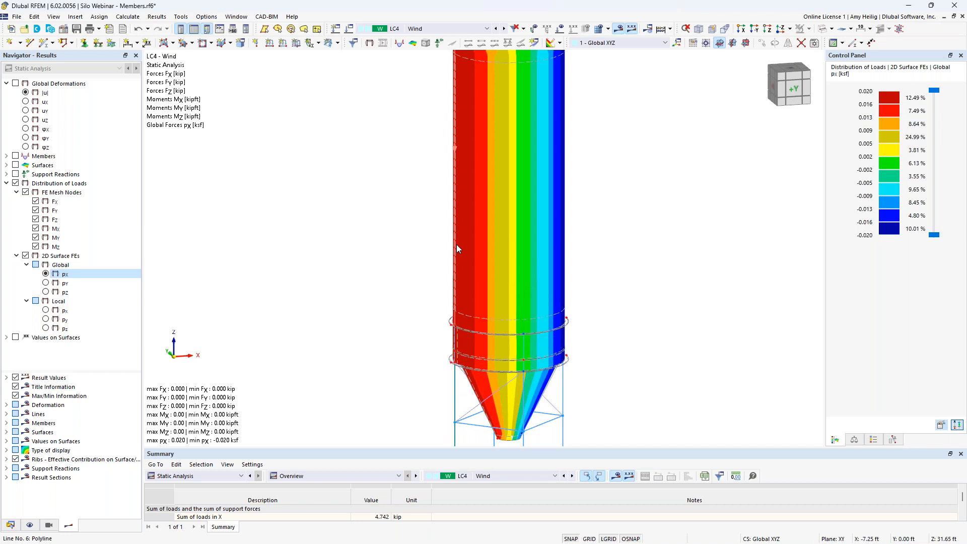
pyautogui.keyDown('ctrl'); pyautogui.moveTo(596, 268); pyautogui.dragTo(563, 263, button='middle'); pyautogui.keyUp('ctrl')
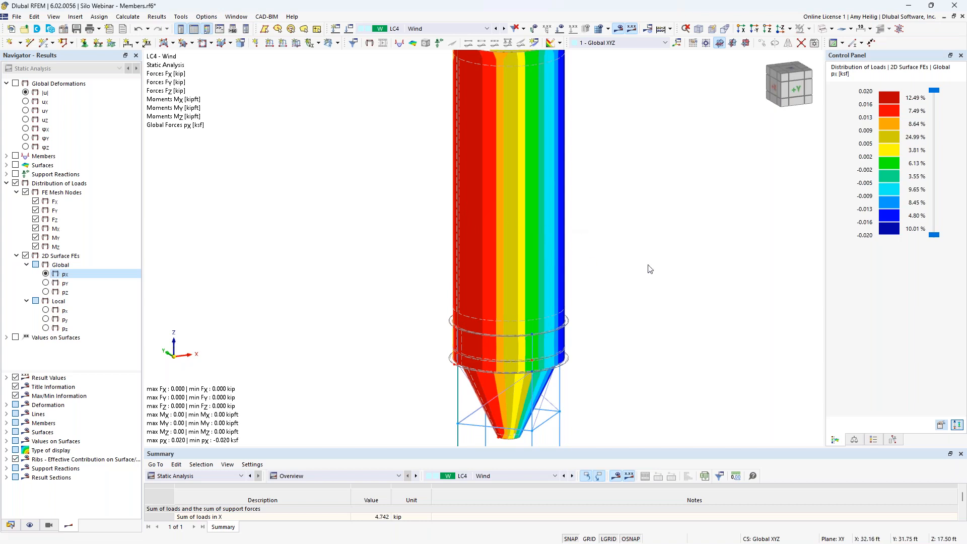
pyautogui.keyDown('ctrl'); pyautogui.moveTo(634, 266); pyautogui.dragTo(587, 264, button='middle'); pyautogui.keyUp('ctrl')
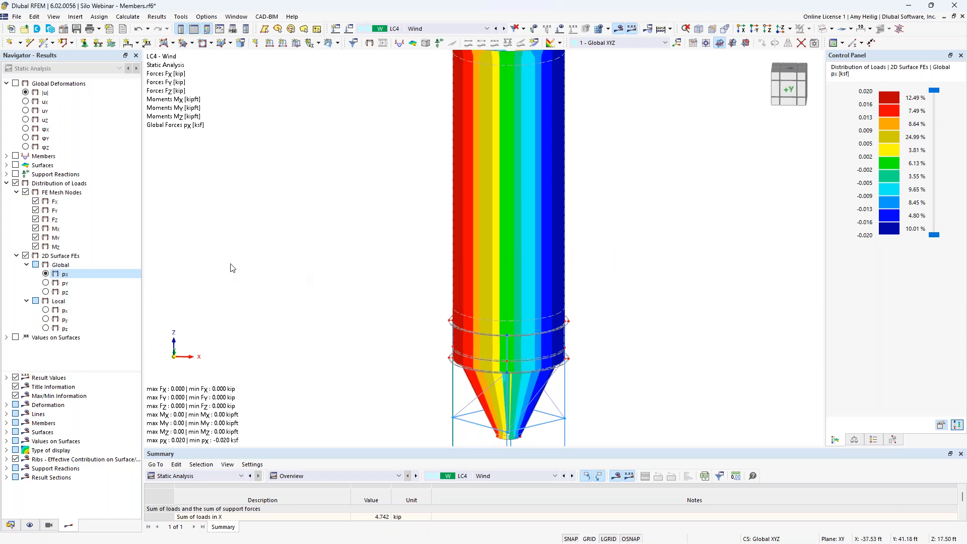
# Step: Show the local pz surface loads for load case LC2 Pressure - Horizontal and hide the FE mesh node loads
pyautogui.click(458, 29)
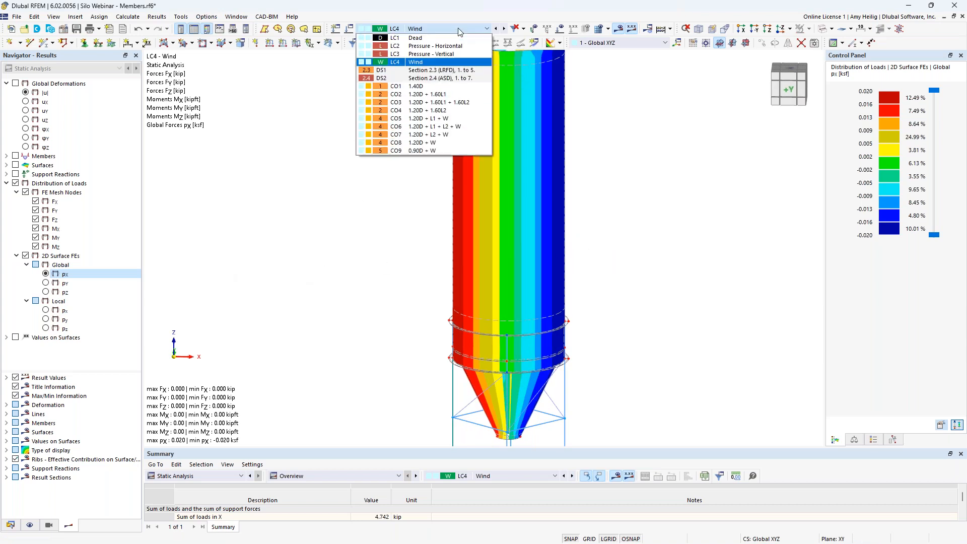
pyautogui.click(459, 47)
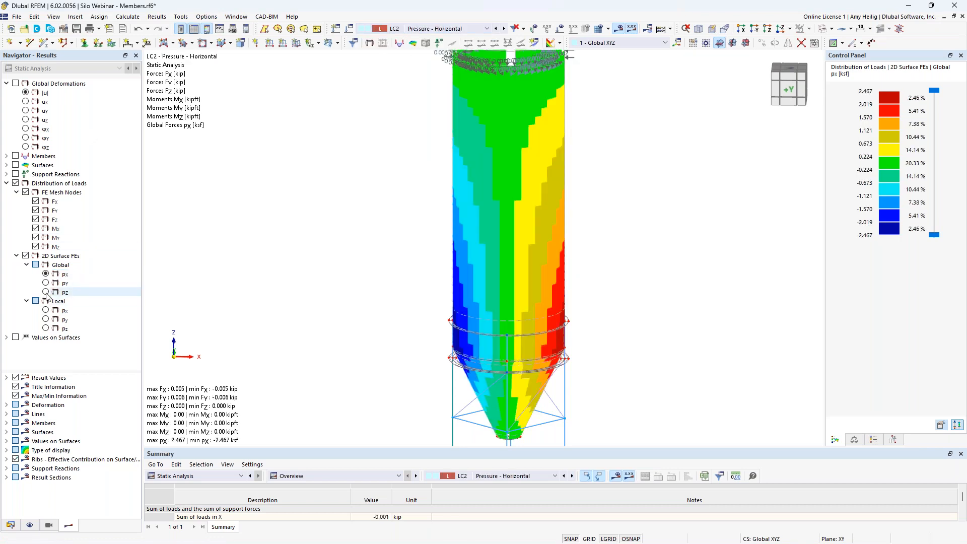
pyautogui.click(46, 328)
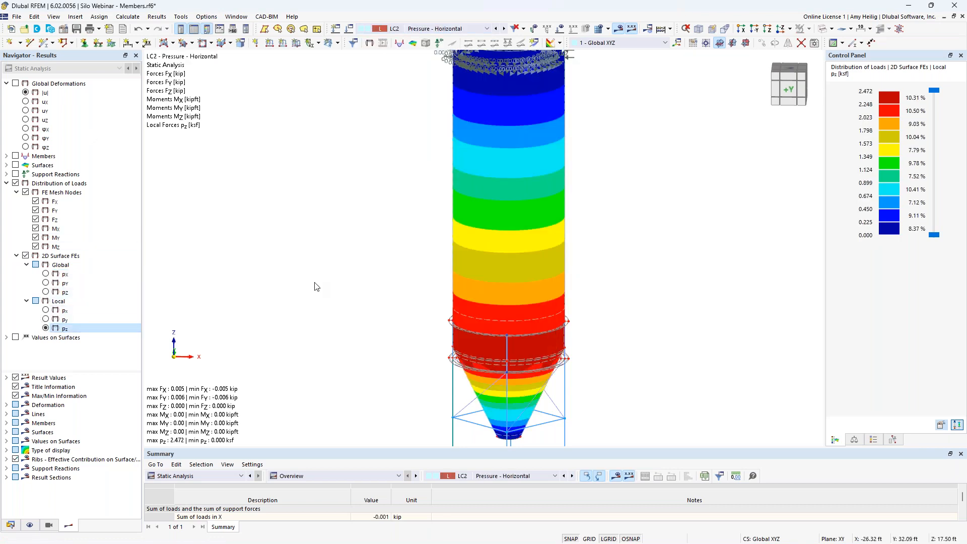
pyautogui.scroll(-1, 379, 294)
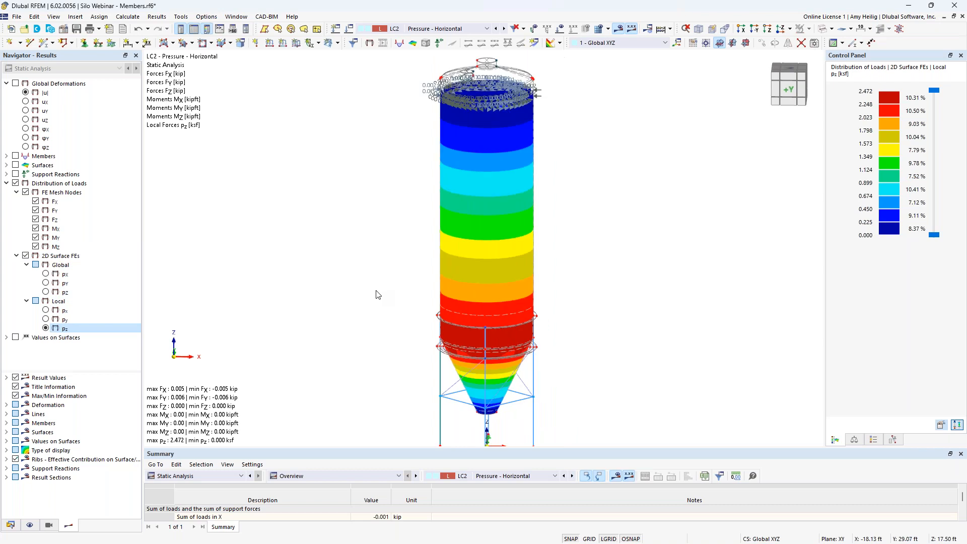
pyautogui.click(25, 192)
pyautogui.moveTo(537, 343); pyautogui.dragTo(545, 308, button='middle')
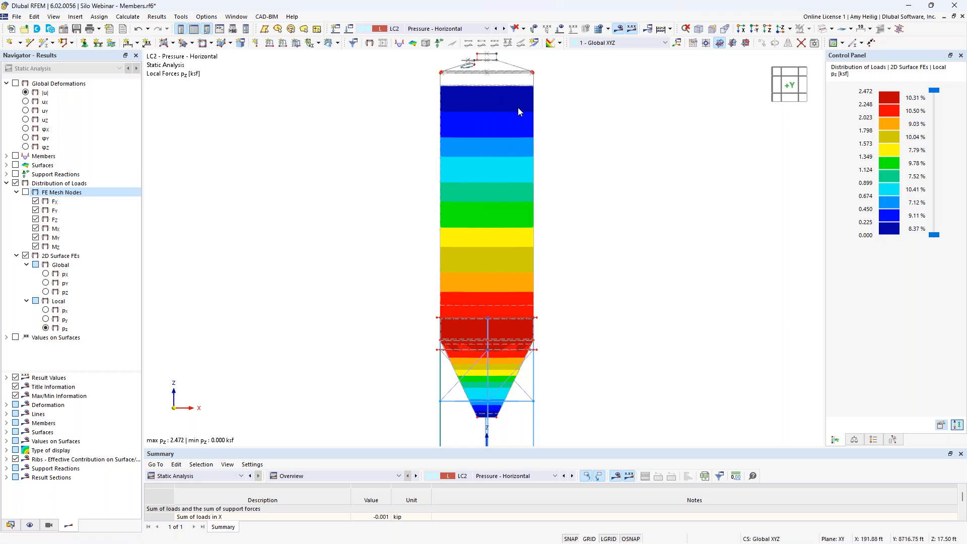
pyautogui.keyDown('ctrl'); pyautogui.moveTo(573, 146); pyautogui.dragTo(597, 161, button='middle'); pyautogui.keyUp('ctrl')
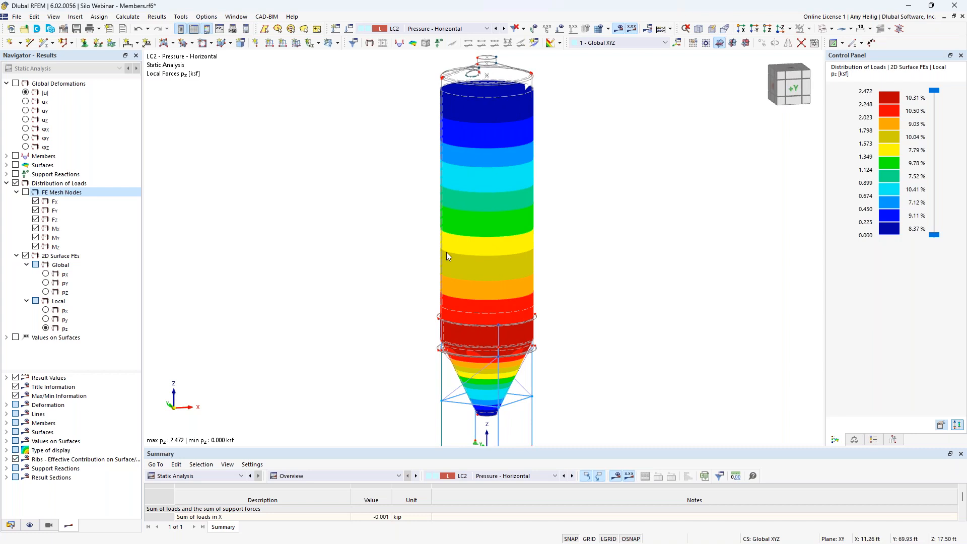
# Step: Replace the distribution of loads with the member internal forces N on the silo's support frame
pyautogui.click(6, 184)
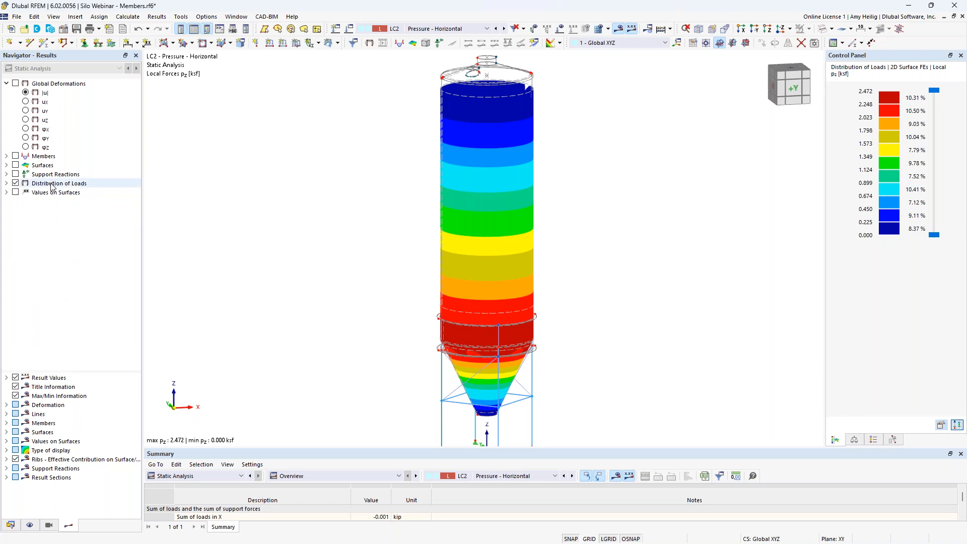
pyautogui.click(6, 157)
pyautogui.click(15, 155)
pyautogui.moveTo(363, 341); pyautogui.dragTo(377, 229, button='middle')
pyautogui.click(15, 274)
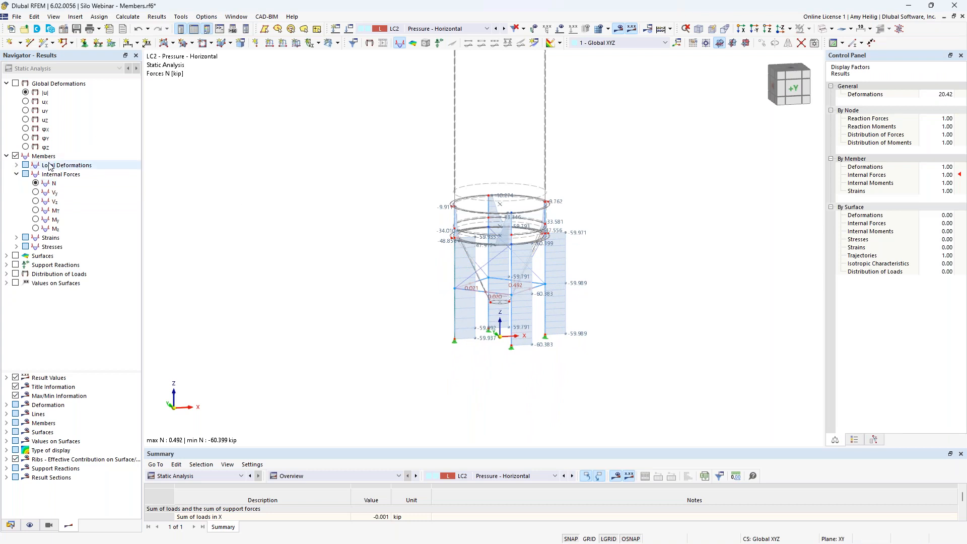
pyautogui.scroll(3, 511, 270)
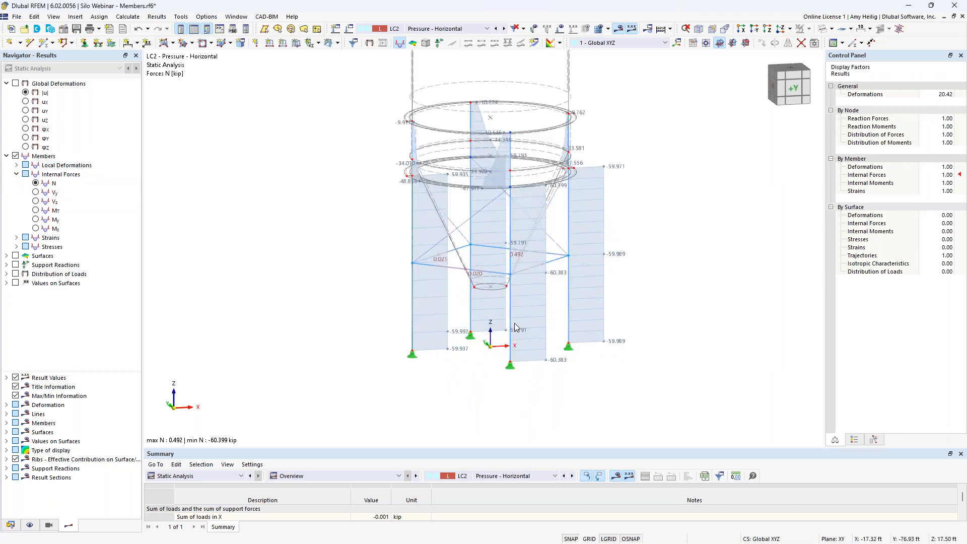
# Step: Review the member shear force Vz and bending moments My and Mz for the horizontal pressure load case
pyautogui.click(36, 201)
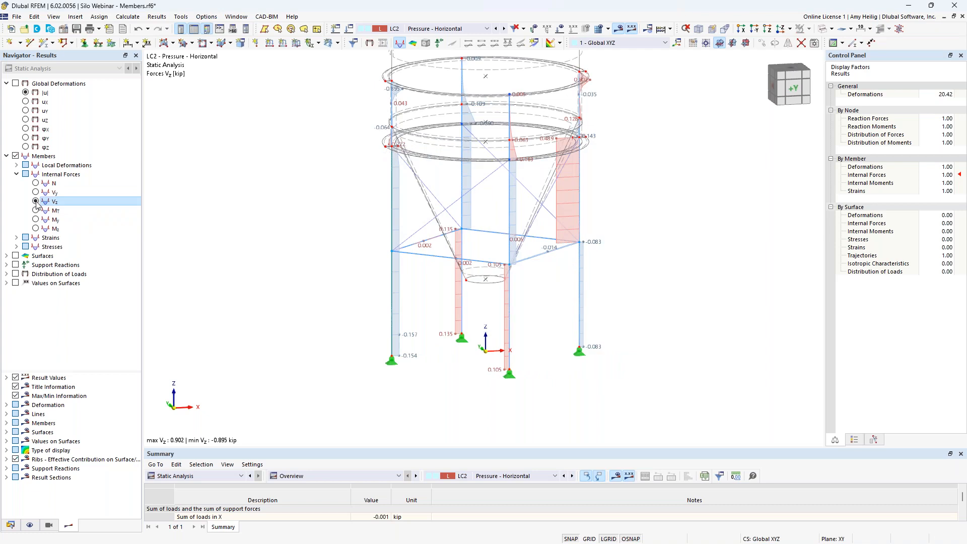
pyautogui.click(35, 220)
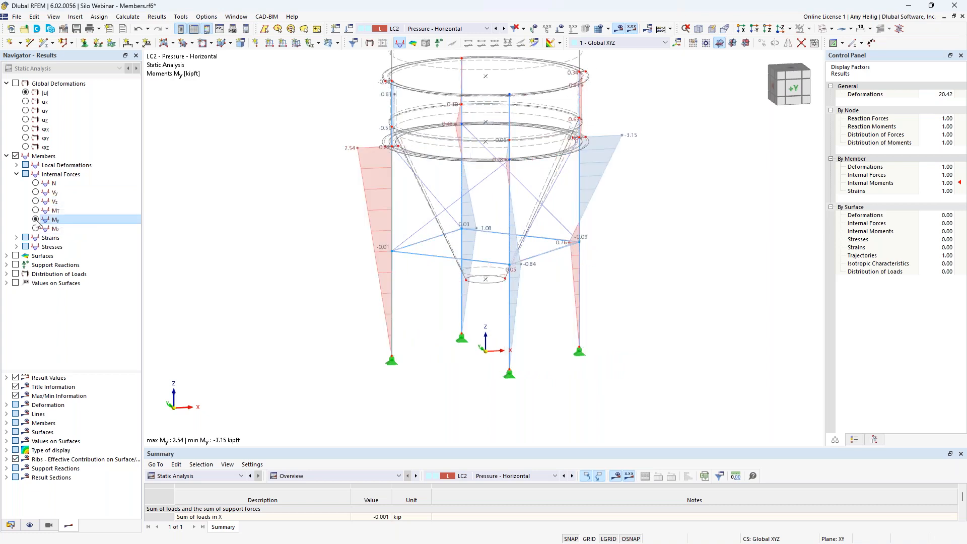
pyautogui.click(35, 229)
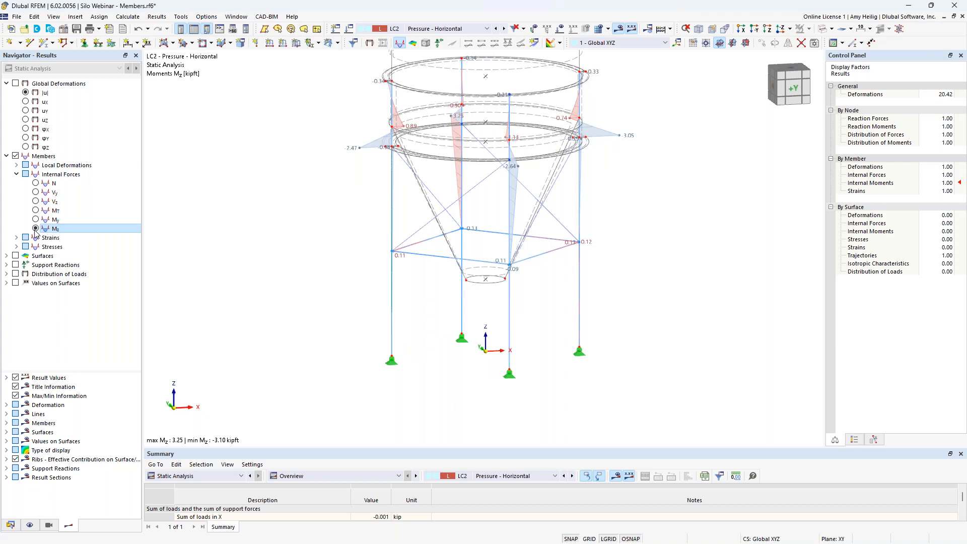
# Step: Switch to load combination CO3 (1.20D + 1.60L1 + 1.60L2) and display the member axial forces N
pyautogui.click(470, 30)
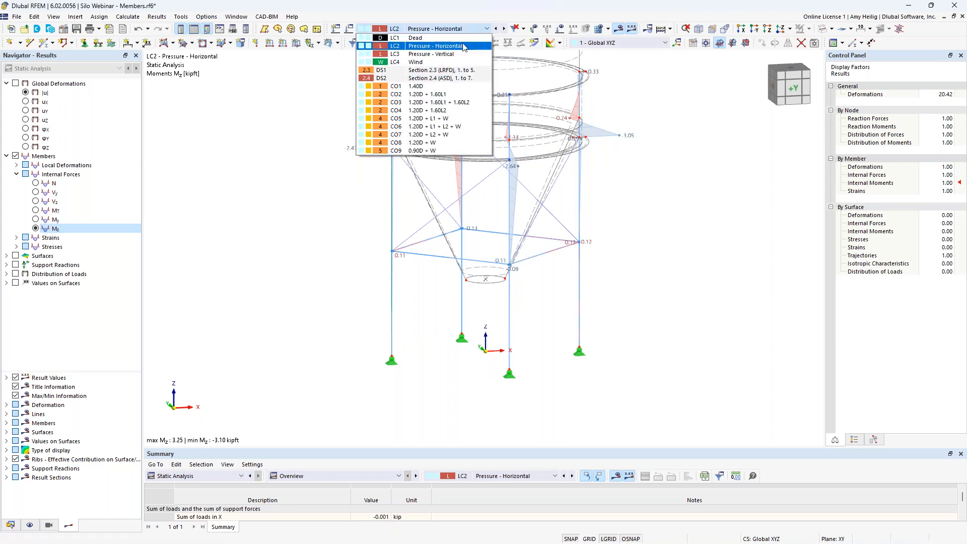
pyautogui.click(455, 104)
pyautogui.click(43, 182)
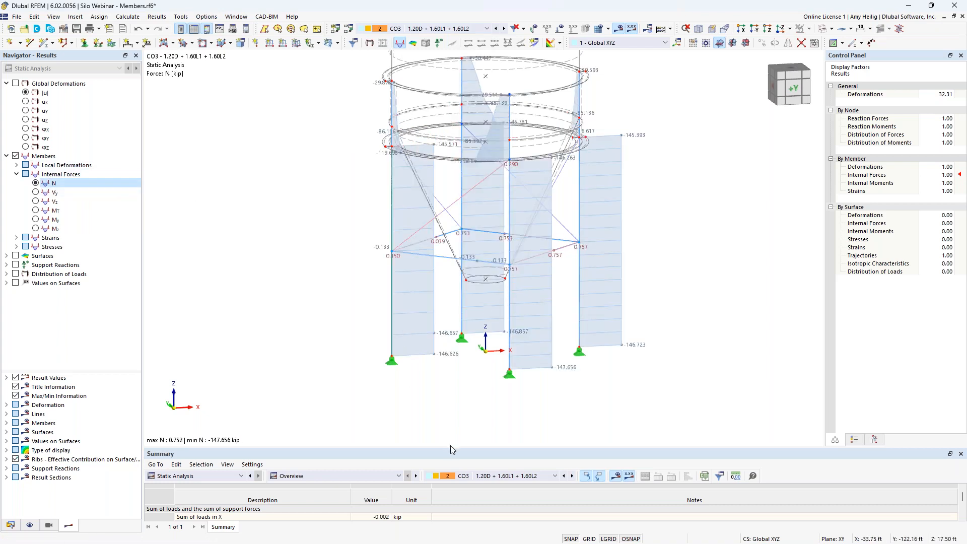
# Step: Enlarge the results table and switch it from the overview to Results by Member
pyautogui.moveTo(452, 448); pyautogui.dragTo(453, 355)
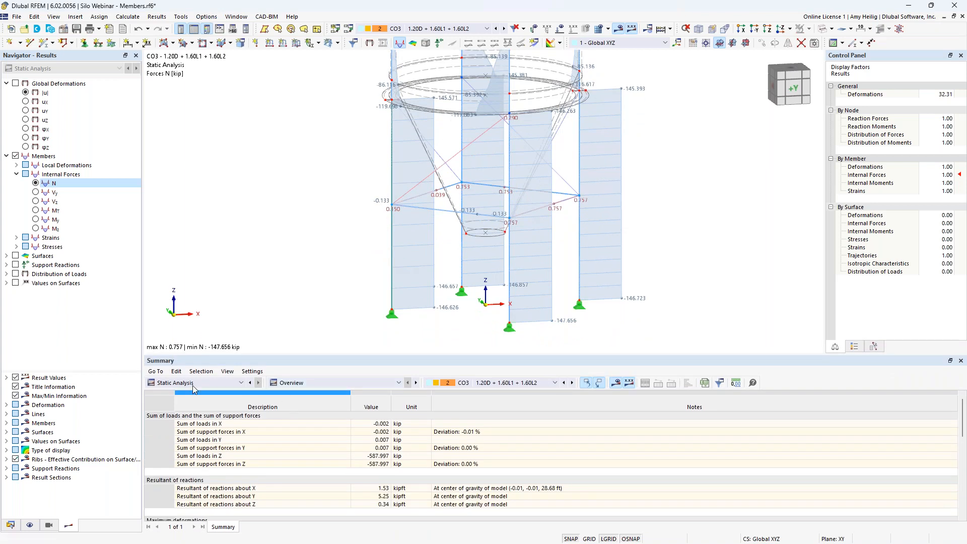
pyautogui.click(285, 384)
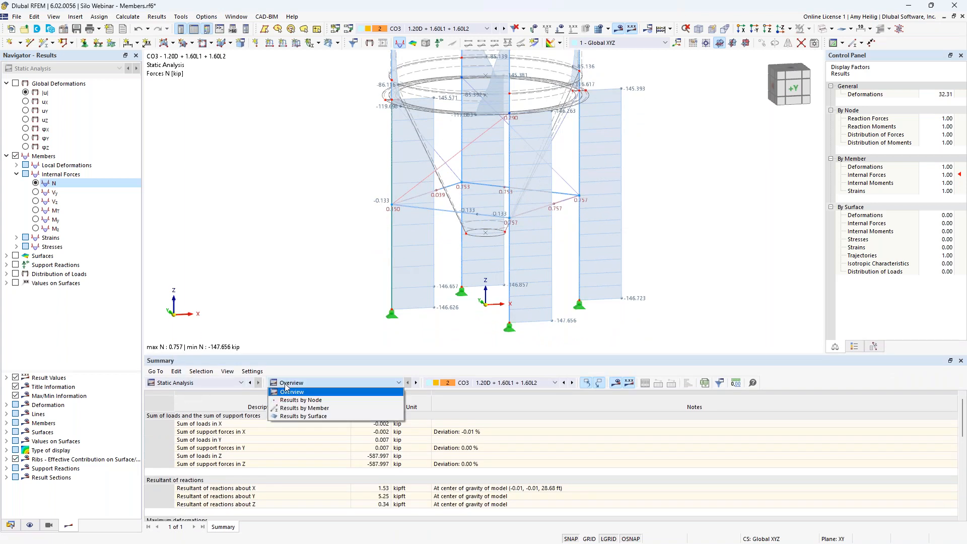
pyautogui.click(296, 411)
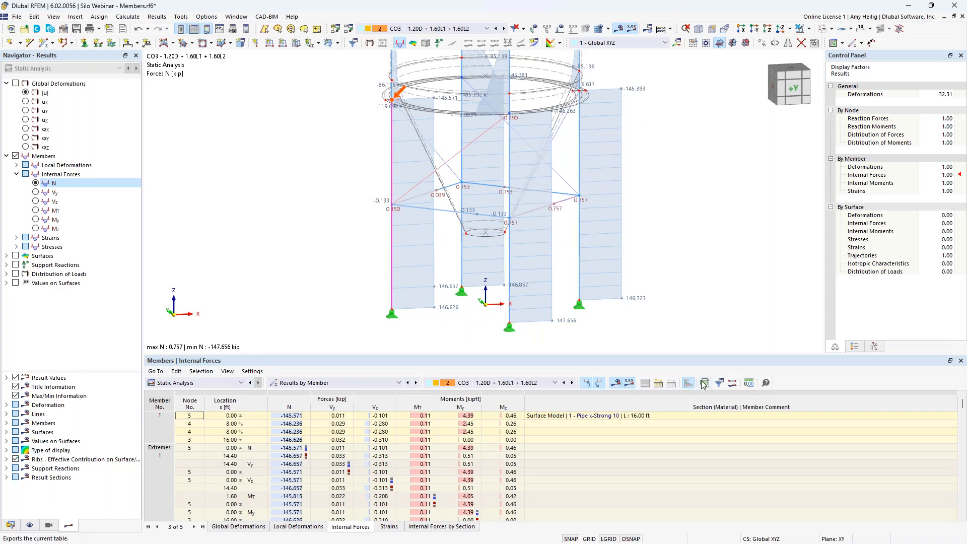
# Step: Shrink the results table and replace the member results with the surface results on the silo
pyautogui.moveTo(657, 356); pyautogui.dragTo(657, 421)
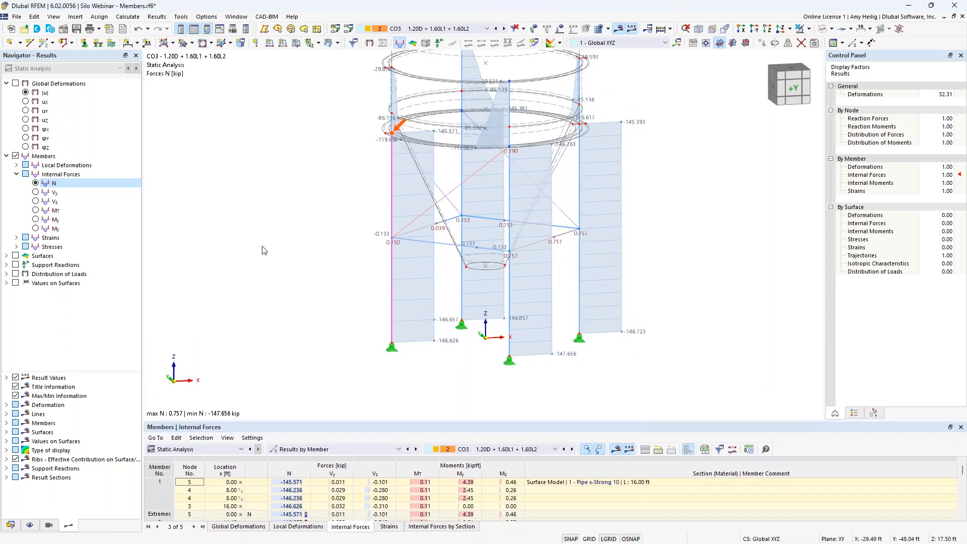
pyautogui.click(6, 157)
pyautogui.click(16, 156)
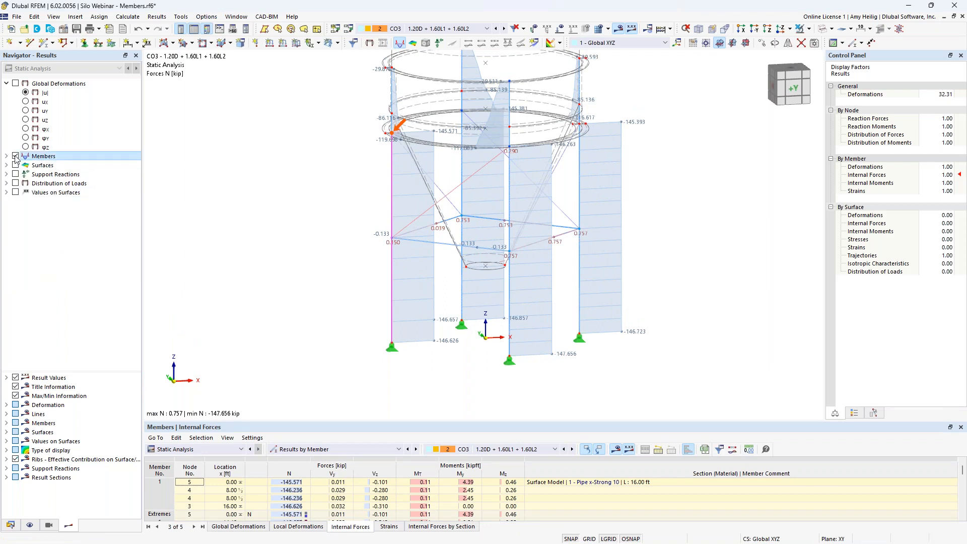
pyautogui.click(7, 165)
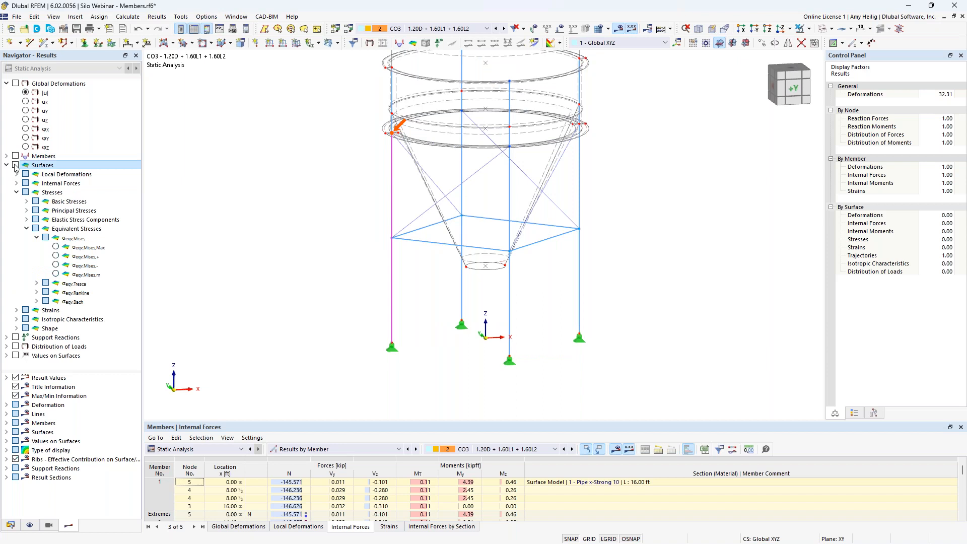
pyautogui.click(15, 165)
# Step: Display the maximum von Mises equivalent stresses on the silo surfaces together with their colour scale
pyautogui.scroll(-5, 403, 209)
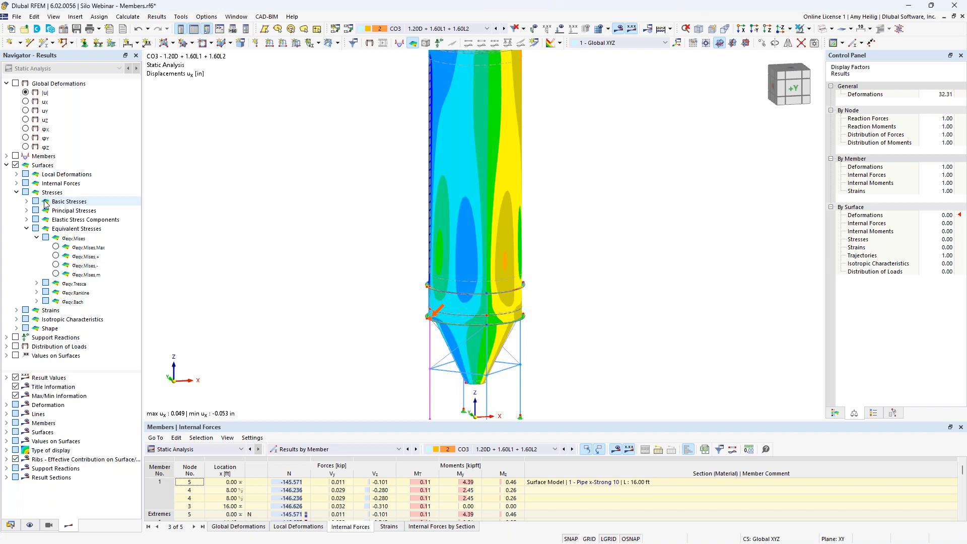
pyautogui.click(56, 248)
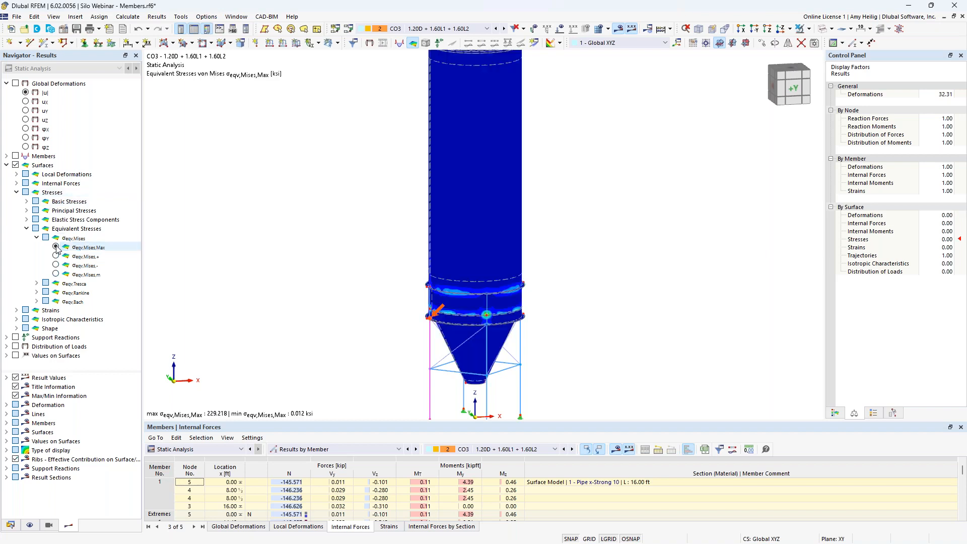
pyautogui.moveTo(352, 294); pyautogui.dragTo(360, 237, button='middle')
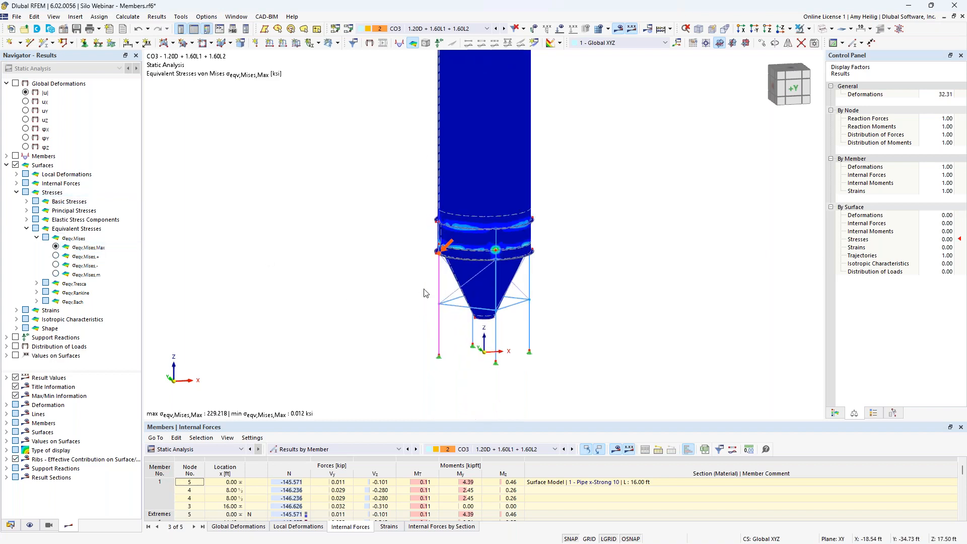
pyautogui.click(835, 413)
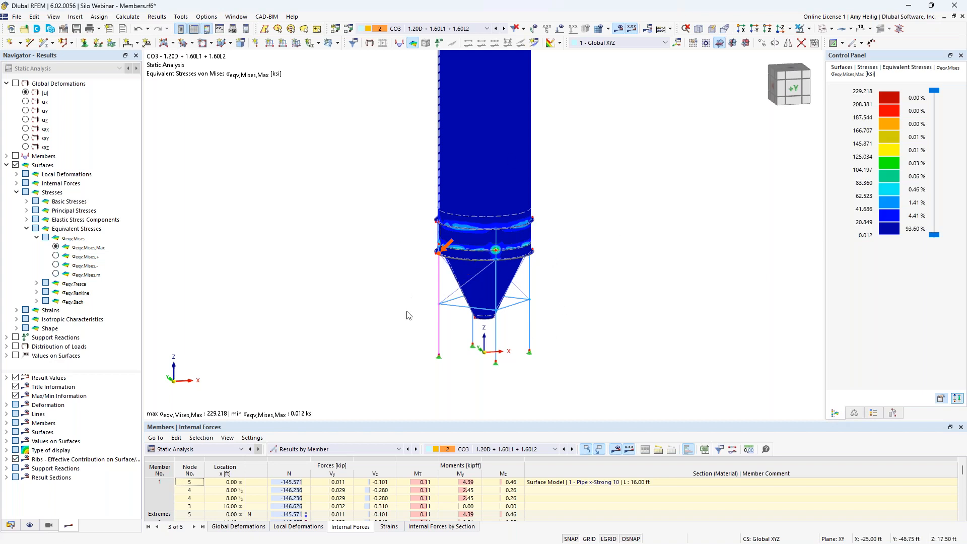
pyautogui.scroll(2, 438, 291)
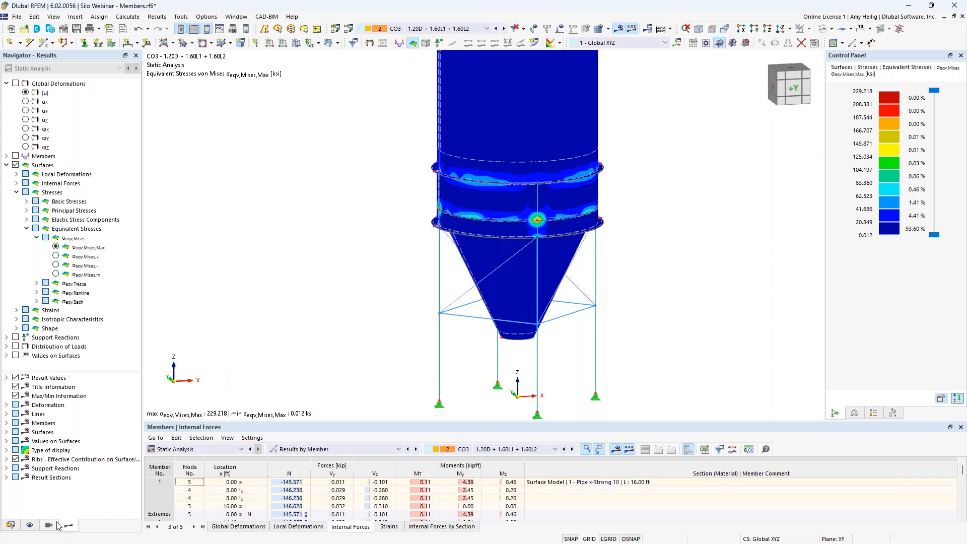
# Step: Turn on the surface model display for members, isolate the selected pipe column and examine the von Mises stresses at its upper end
pyautogui.click(30, 525)
pyautogui.scroll(9, 50, 198)
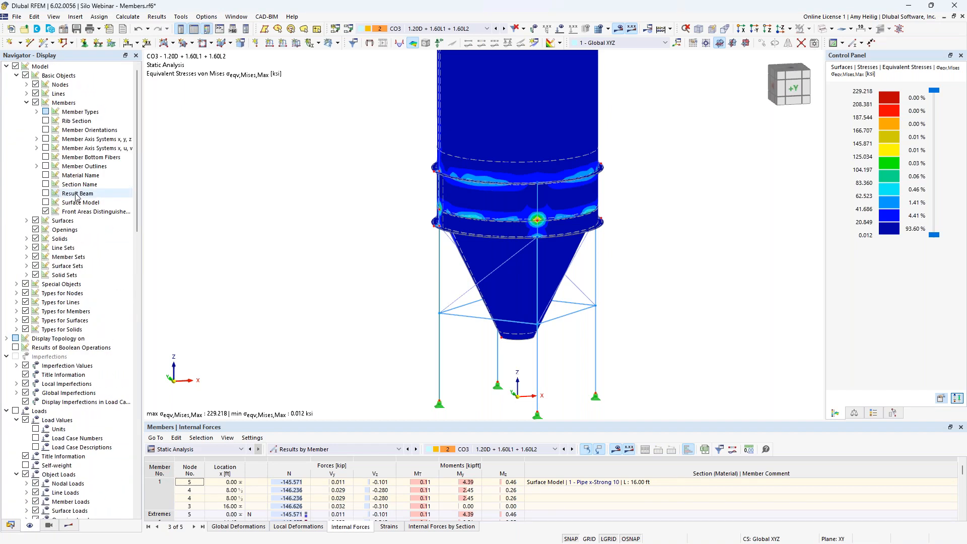
pyautogui.click(46, 203)
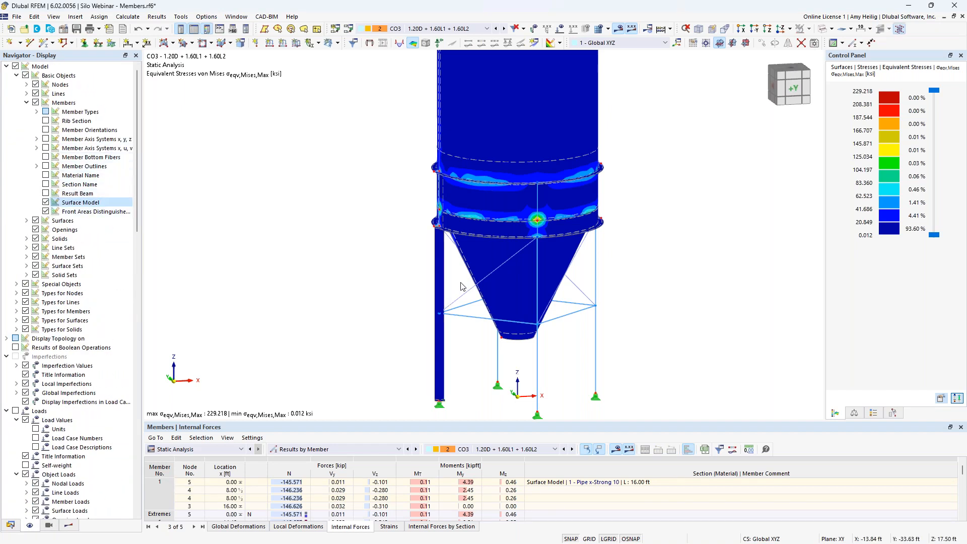
pyautogui.click(809, 29)
pyautogui.click(808, 42)
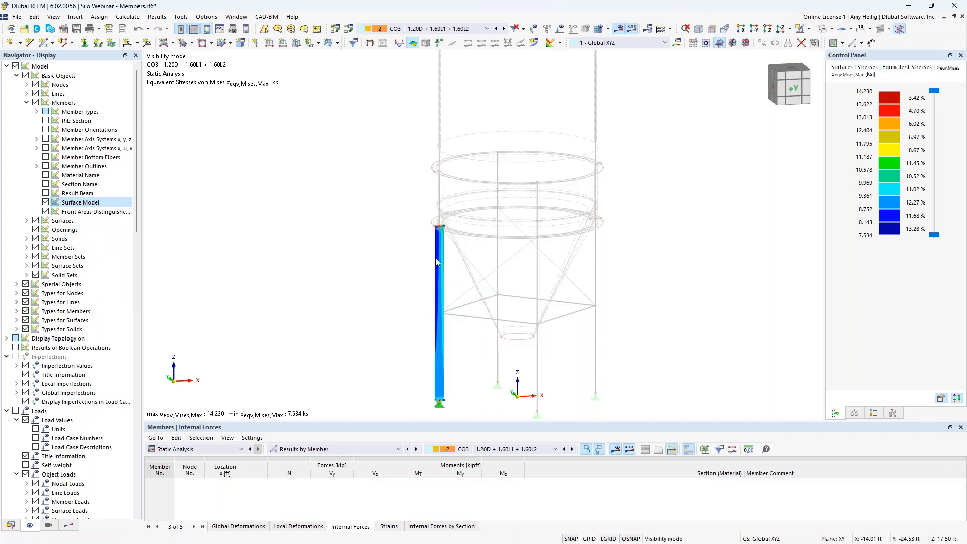
pyautogui.scroll(5, 440, 246)
pyautogui.scroll(5, 449, 218)
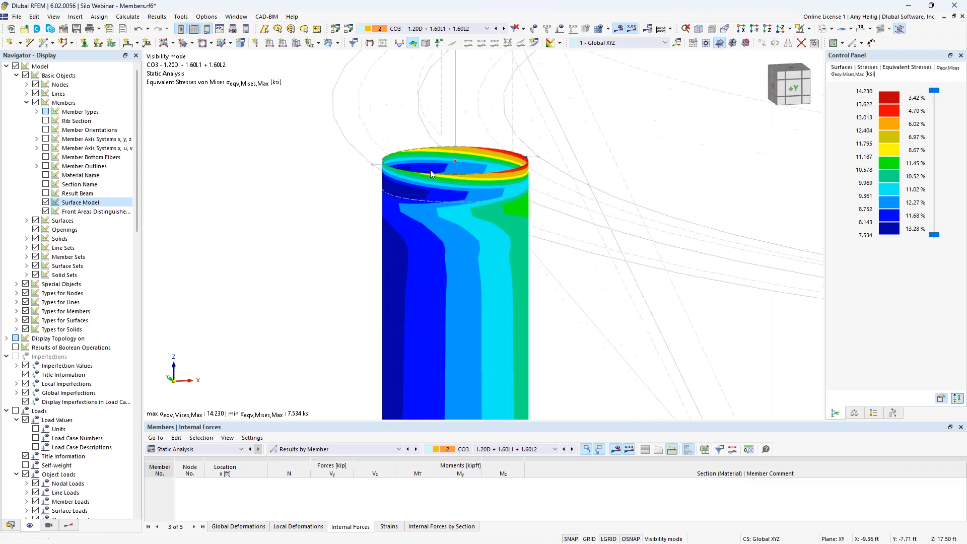
pyautogui.scroll(-2, 473, 248)
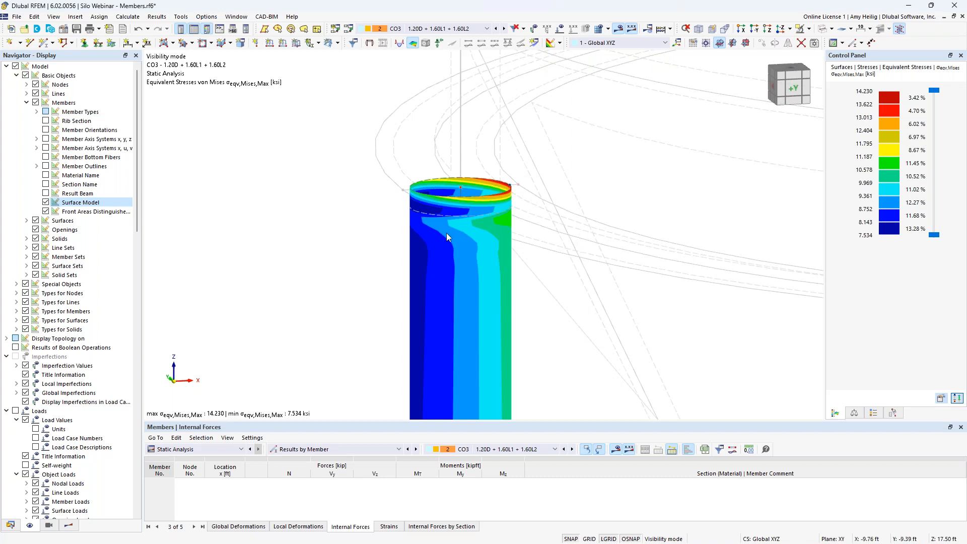
pyautogui.scroll(-1, 447, 233)
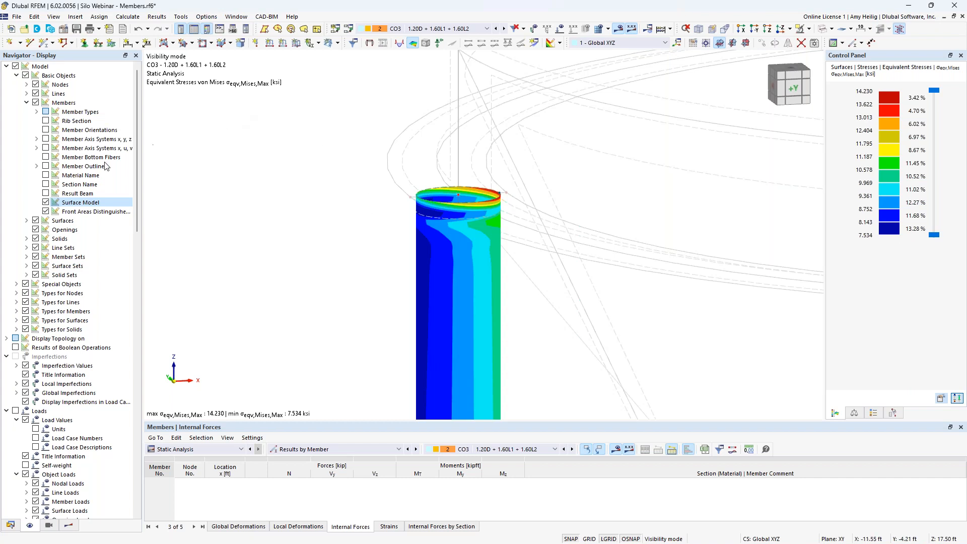
# Step: Turn off the surface model display for members and cancel the visibility mode
pyautogui.click(46, 202)
pyautogui.scroll(-5, 514, 209)
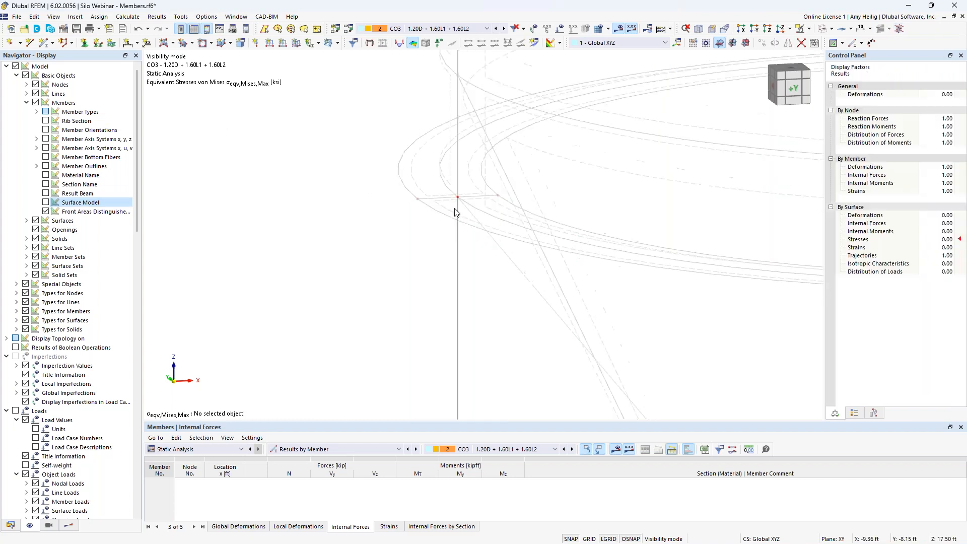
pyautogui.scroll(-2, 467, 293)
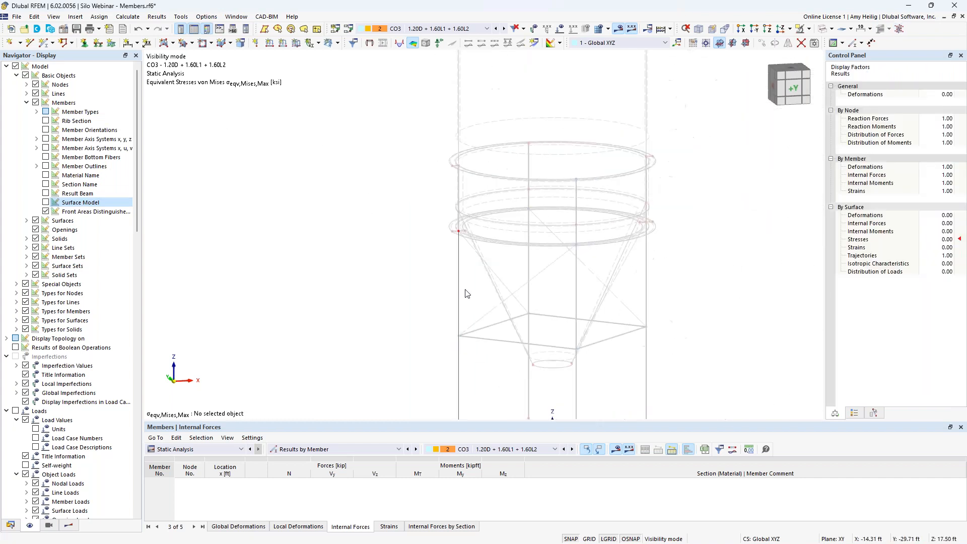
pyautogui.click(809, 29)
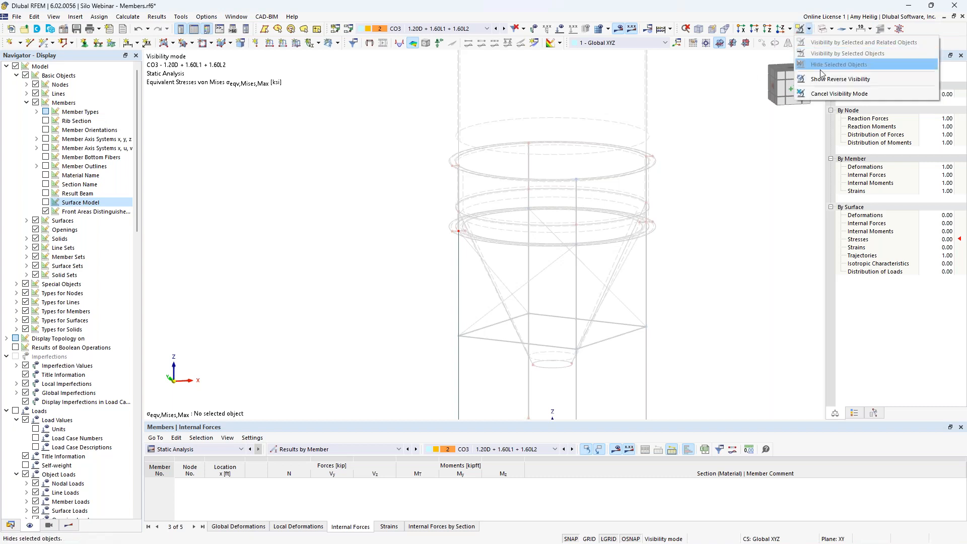
pyautogui.click(822, 92)
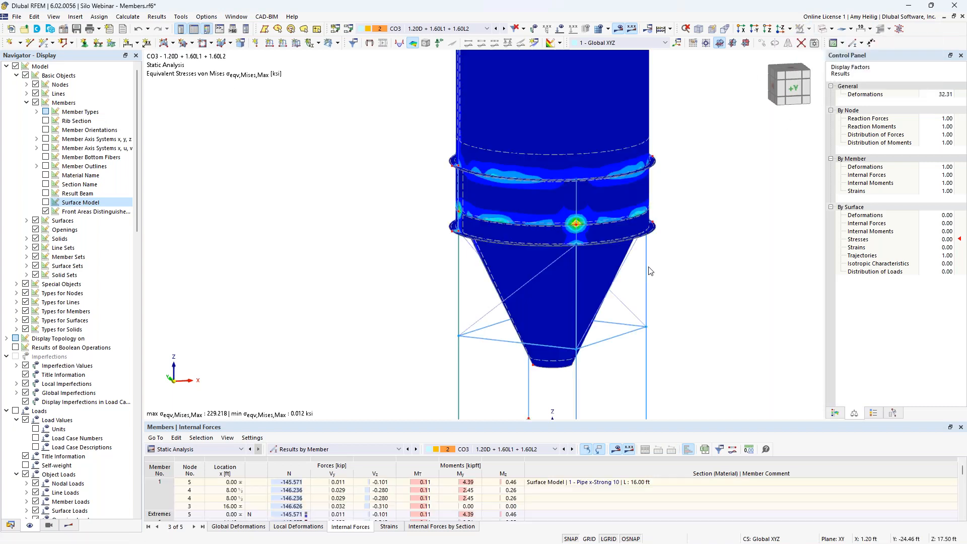
# Step: Set the result smoothing type for surfaces to constant on mesh elements and view the silo's von Mises stresses
pyautogui.moveTo(700, 275); pyautogui.dragTo(609, 262, button='middle')
pyautogui.scroll(-1, 610, 261)
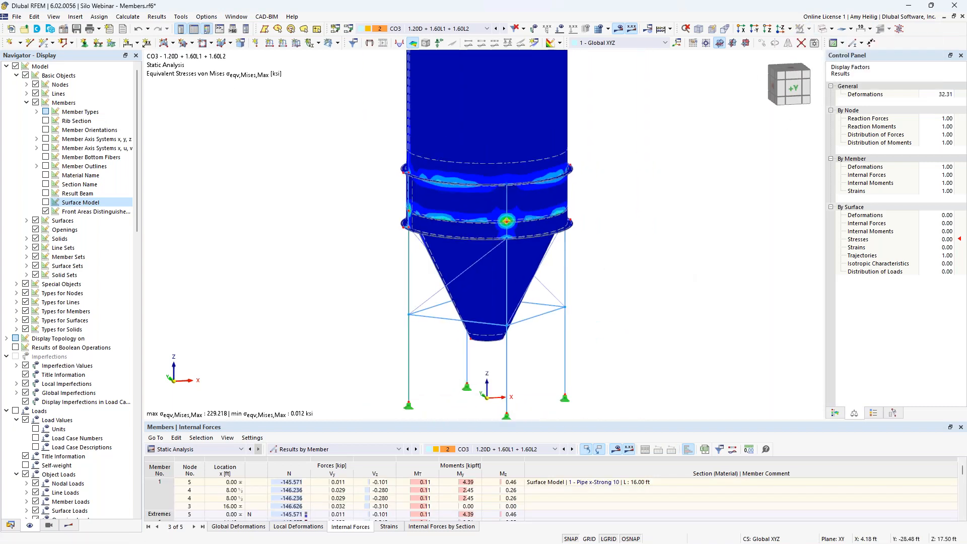
pyautogui.moveTo(631, 201); pyautogui.dragTo(631, 277, button='middle')
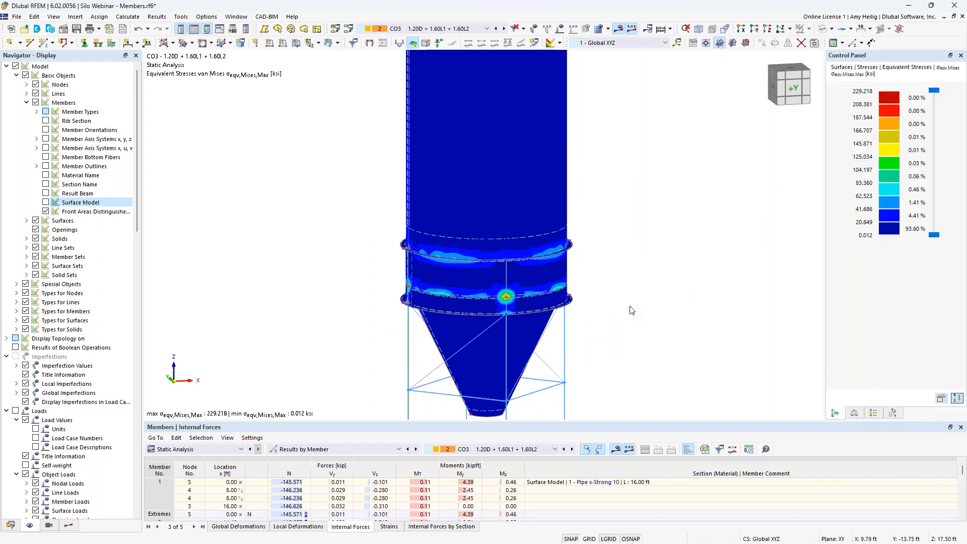
pyautogui.moveTo(633, 310); pyautogui.dragTo(637, 275, button='middle')
pyautogui.click(68, 526)
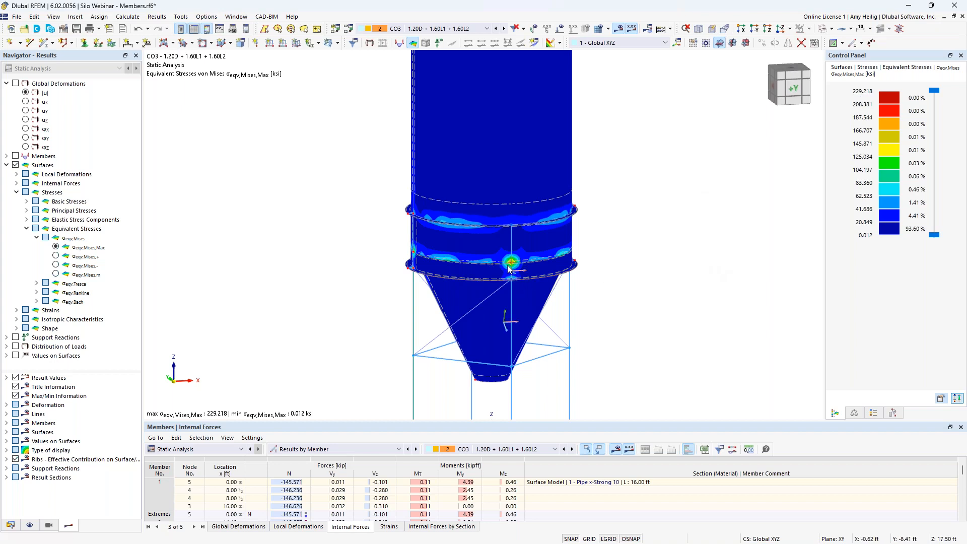
pyautogui.scroll(5, 515, 273)
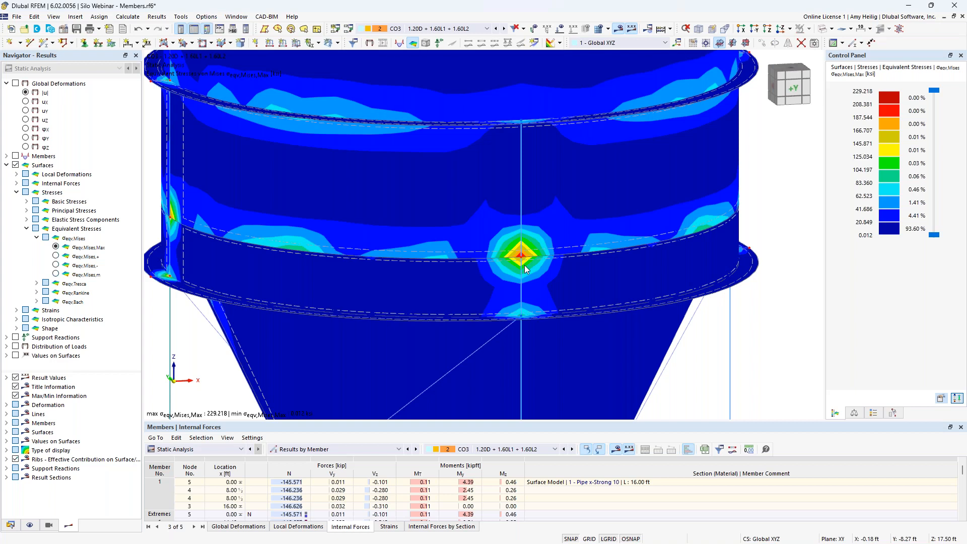
pyautogui.click(128, 18)
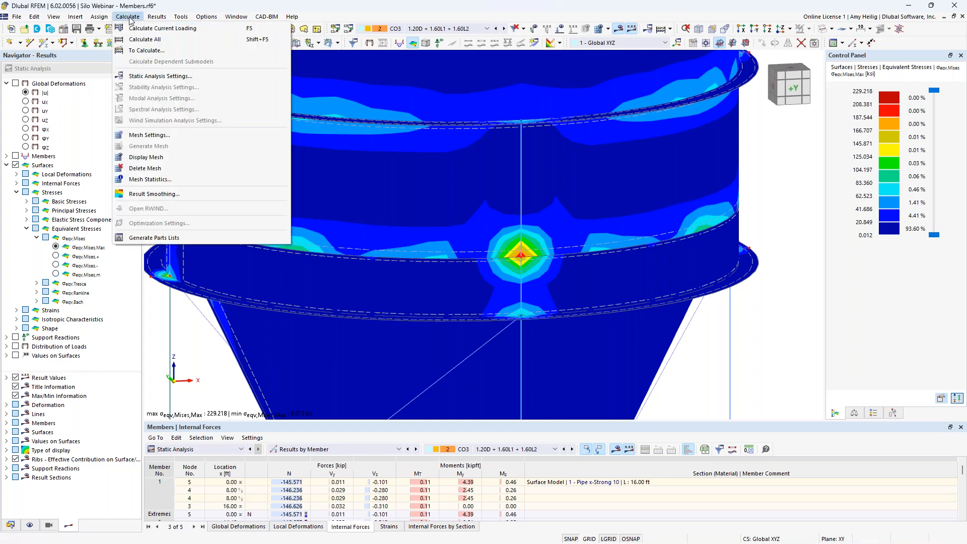
pyautogui.click(163, 196)
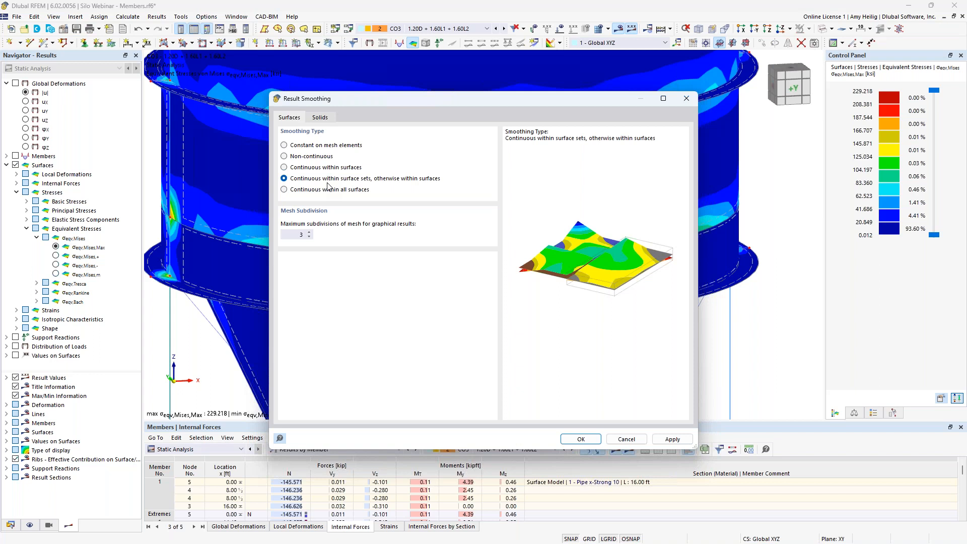
pyautogui.click(287, 147)
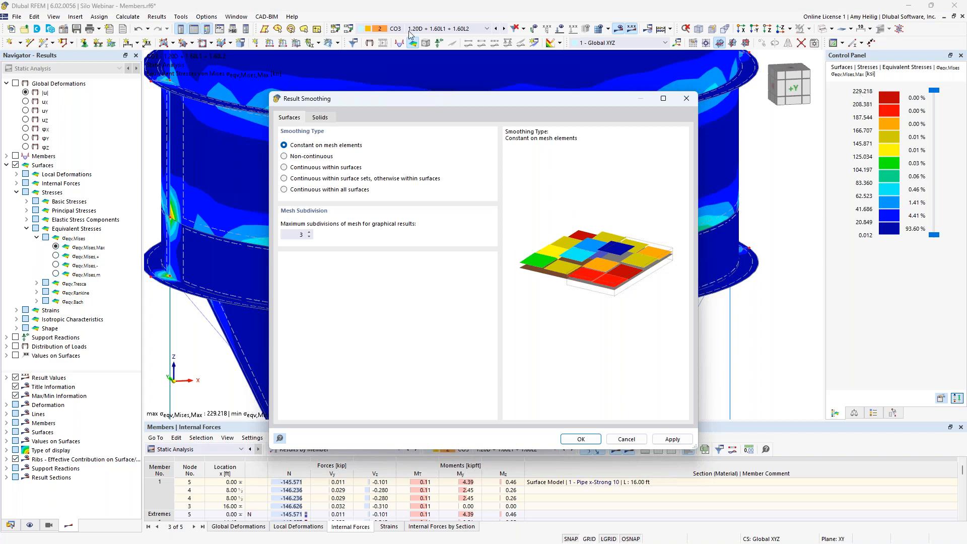
pyautogui.click(582, 439)
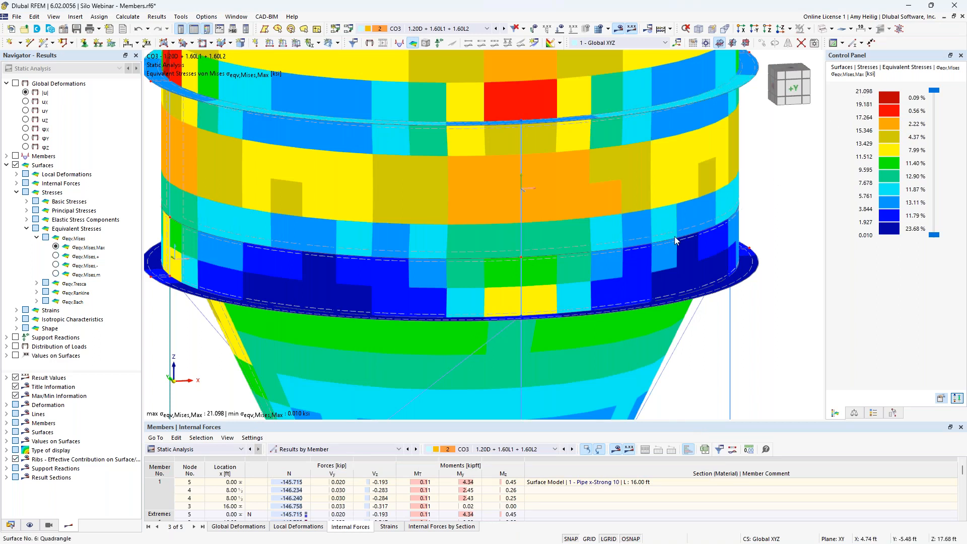
pyautogui.scroll(-3, 672, 242)
pyautogui.scroll(-3, 672, 242)
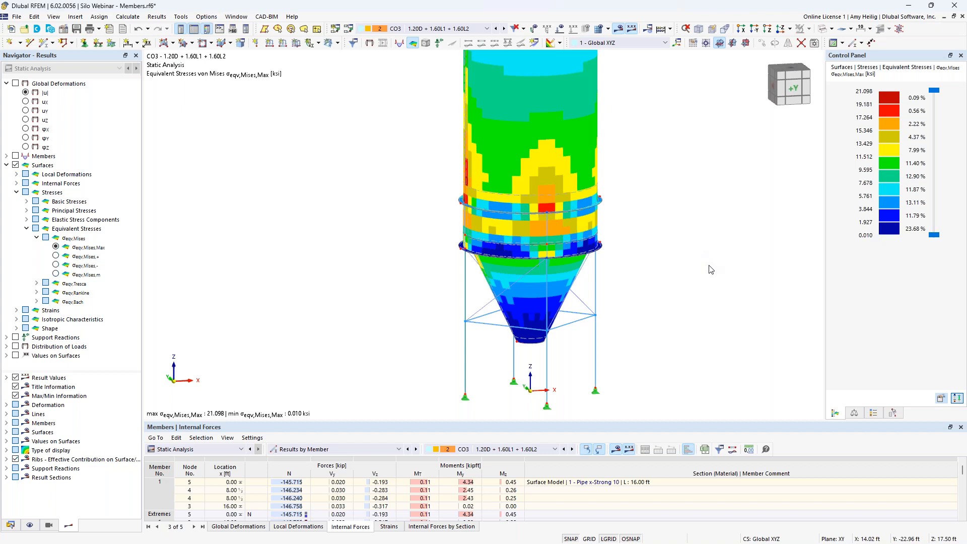
pyautogui.moveTo(708, 270); pyautogui.dragTo(618, 266, button='middle')
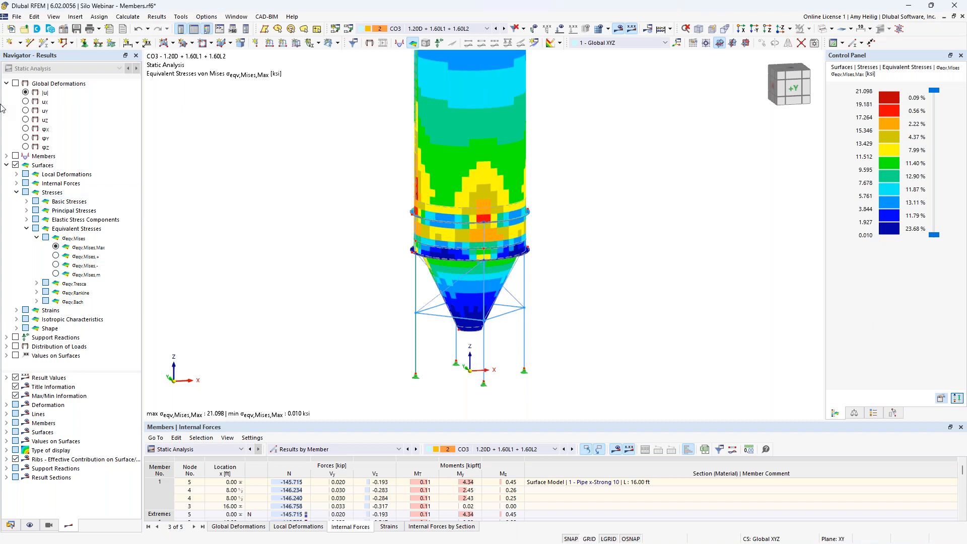
# Step: Activate the Stress-Strain Analysis, Steel Design and Structure Stability add-ons in the base data of the Silo Webinar - Members model
pyautogui.moveTo(10, 532)
pyautogui.click(10, 525)
pyautogui.rightClick(77, 84)
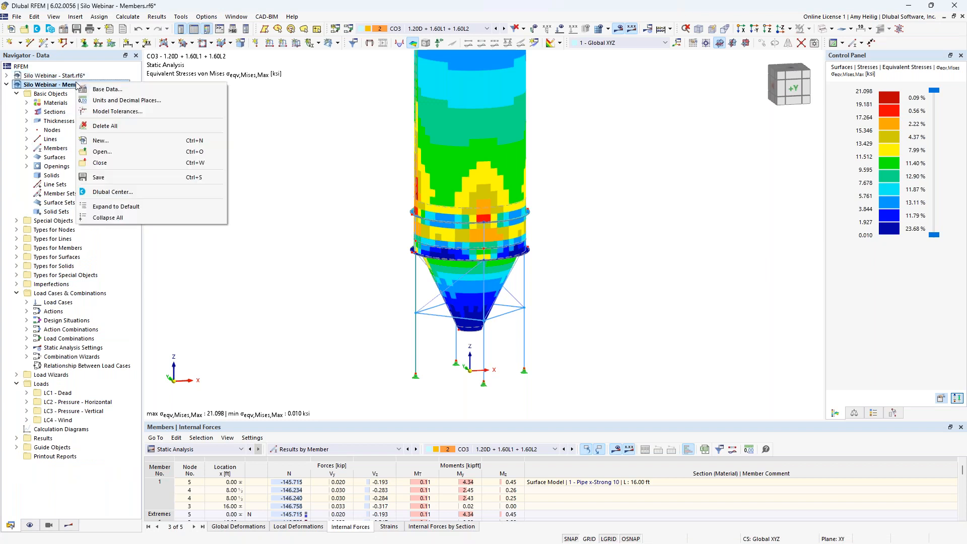
pyautogui.click(104, 89)
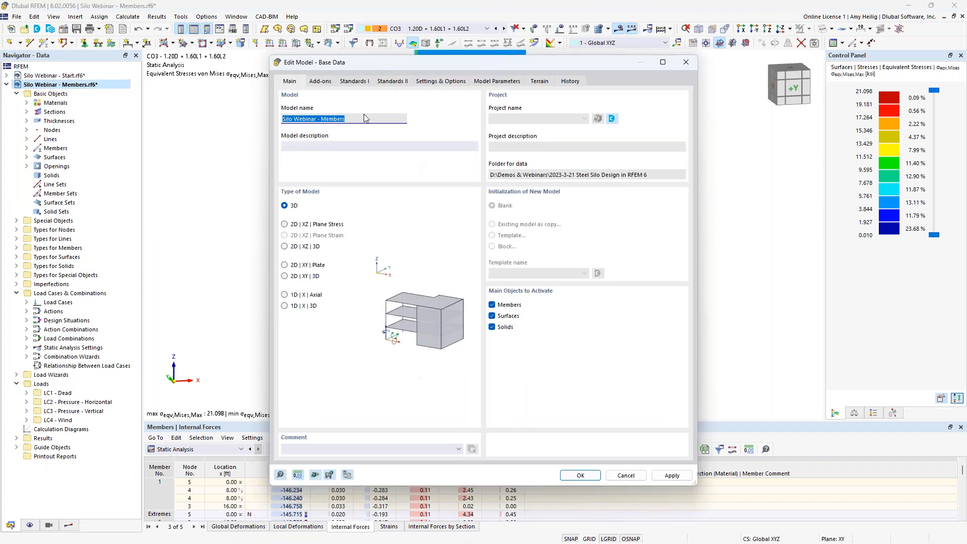
pyautogui.click(321, 82)
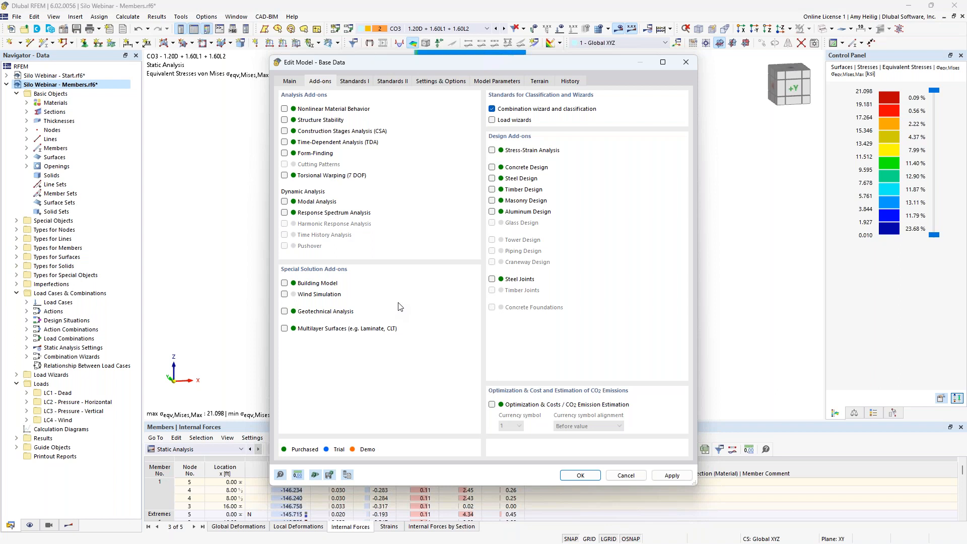
pyautogui.click(493, 151)
pyautogui.click(492, 180)
pyautogui.click(285, 121)
pyautogui.click(580, 476)
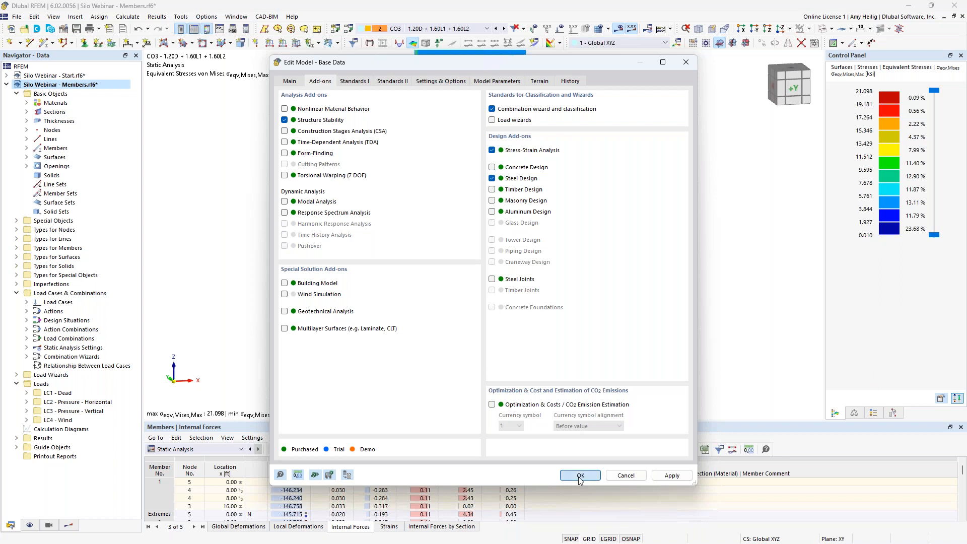
pyautogui.click(526, 320)
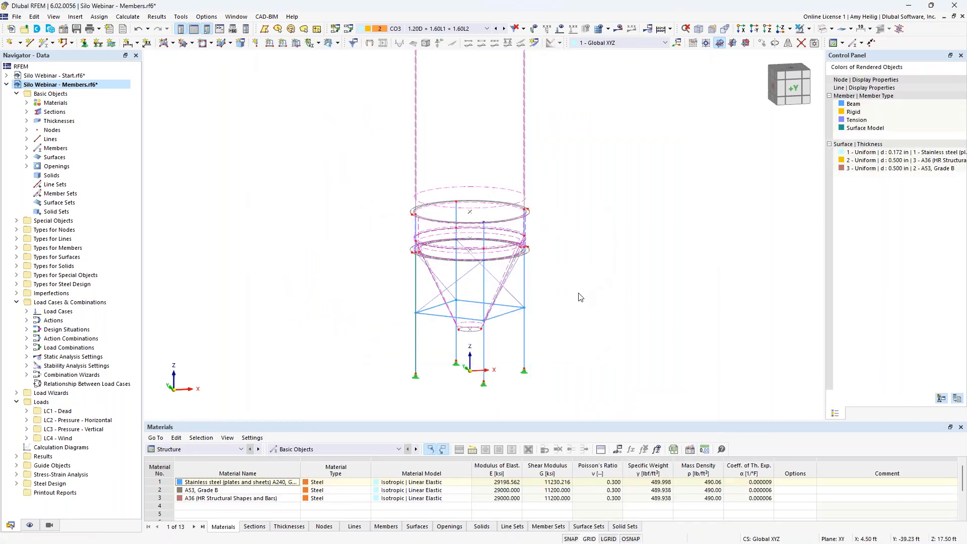
# Step: Open the Default Stress-Strain Analysis configuration assigned to the selected silo surfaces 1-18 and 20
pyautogui.scroll(-5, 581, 297)
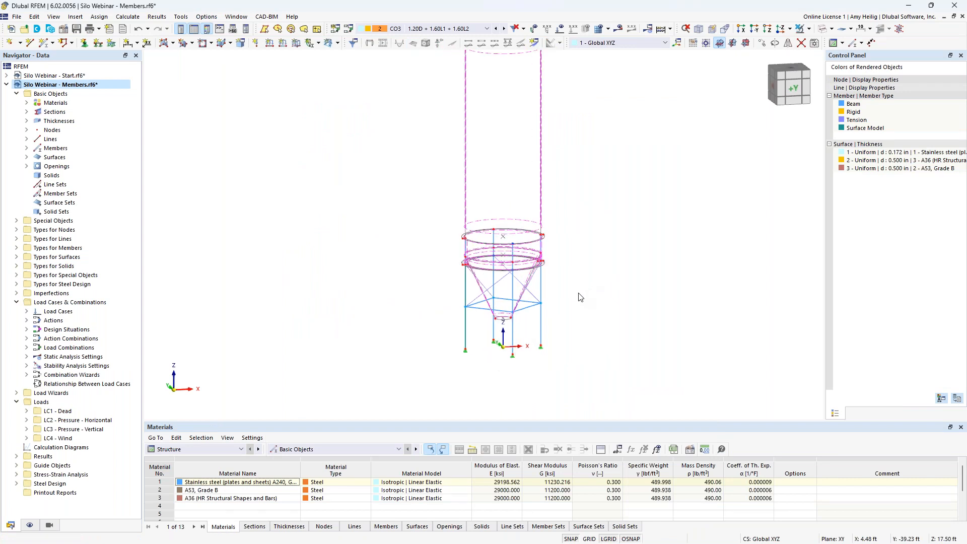
pyautogui.moveTo(504, 249); pyautogui.dragTo(442, 100)
pyautogui.scroll(4, 528, 142)
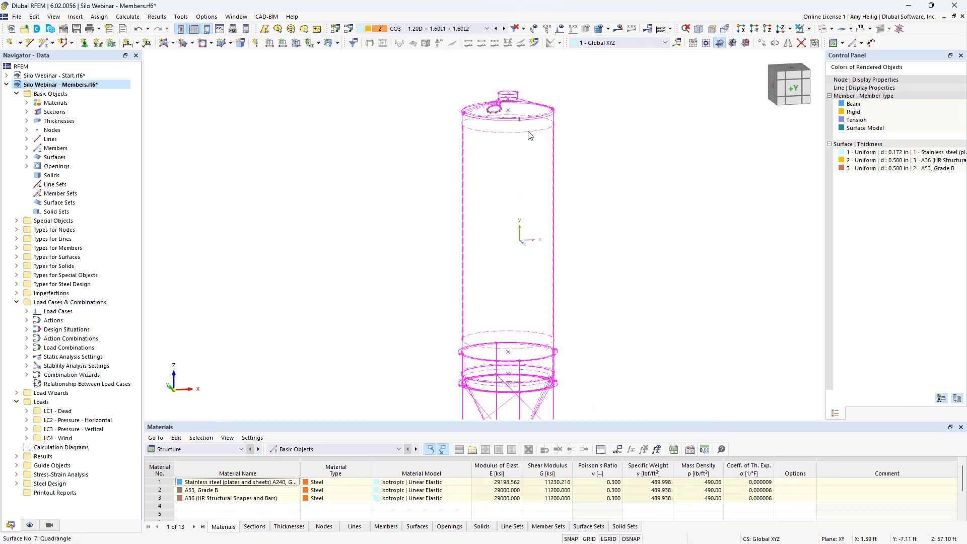
pyautogui.doubleClick(530, 135)
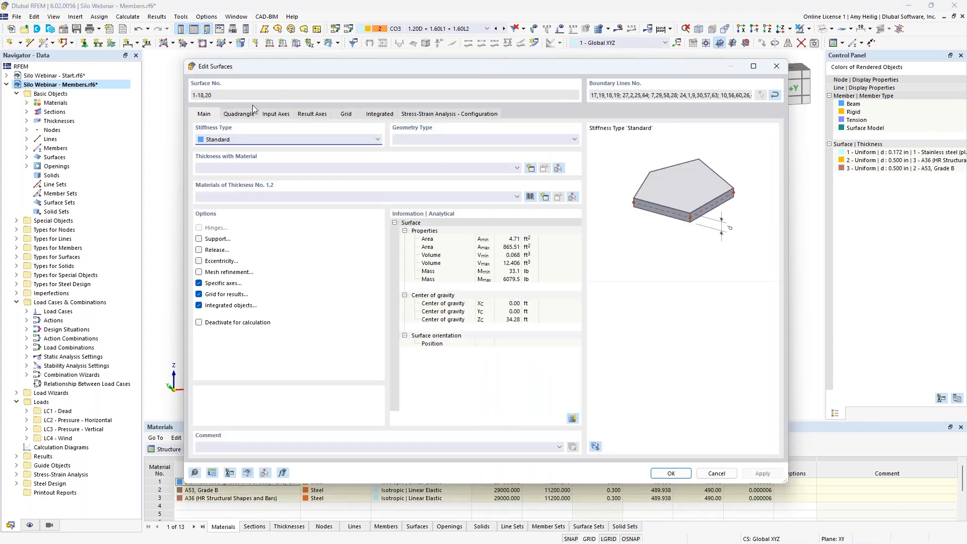
pyautogui.click(450, 115)
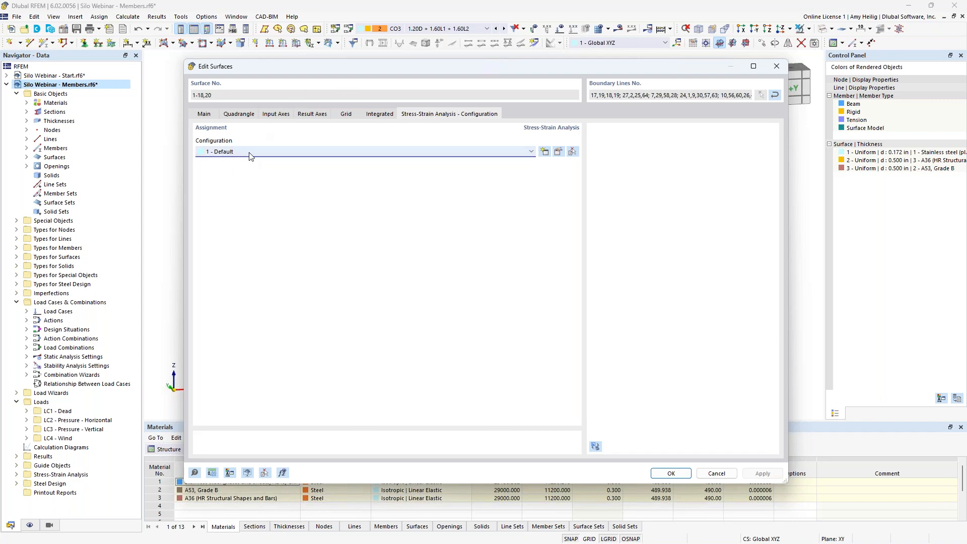
pyautogui.click(558, 153)
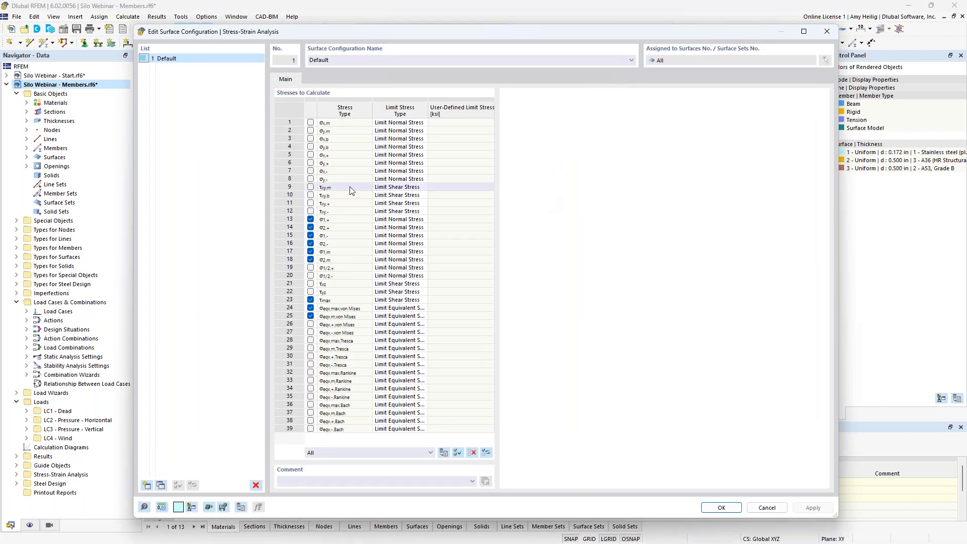
# Step: Review the principal, maximum shear and von Mises stress definitions and the limit stress type options, then accept the surface configuration and surface settings
pyautogui.click(361, 222)
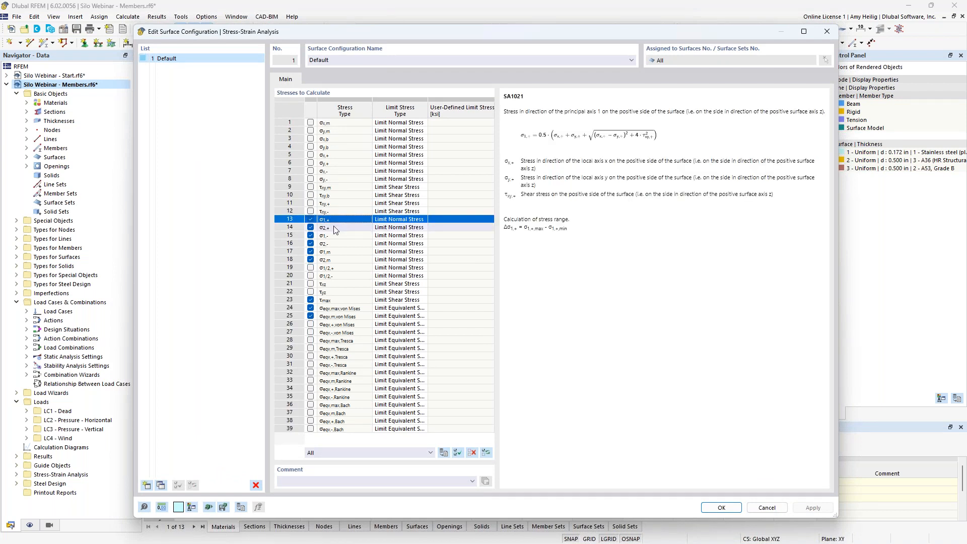
pyautogui.click(339, 301)
pyautogui.click(344, 308)
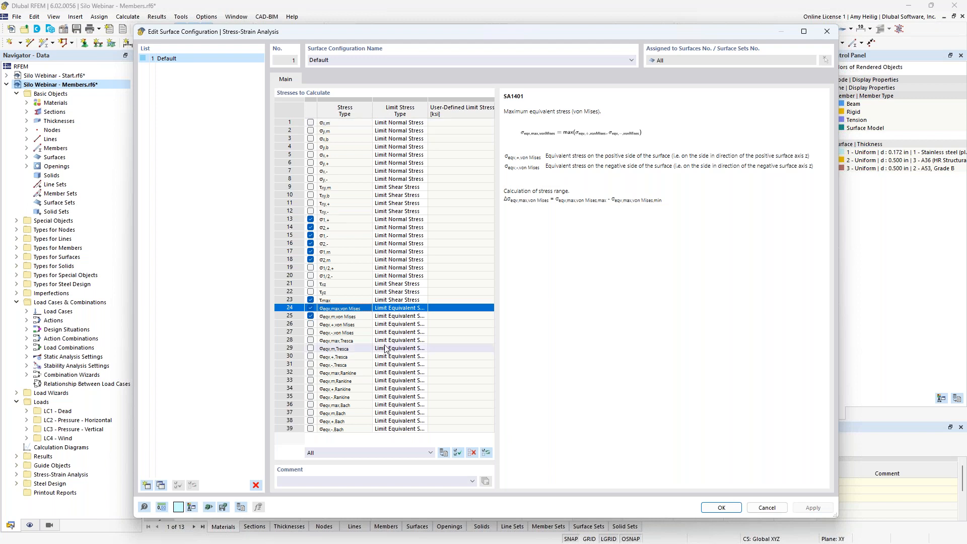
pyautogui.click(424, 309)
pyautogui.click(425, 309)
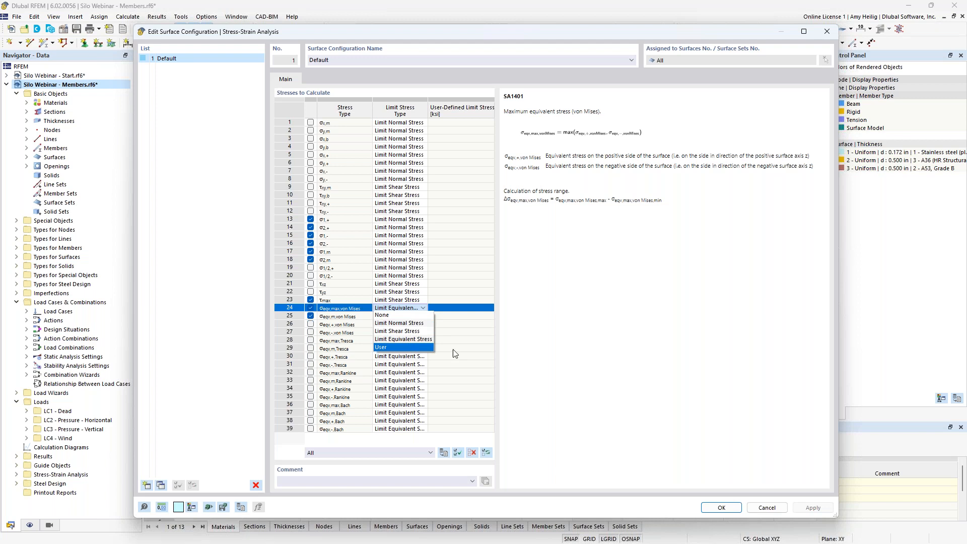
pyautogui.click(558, 347)
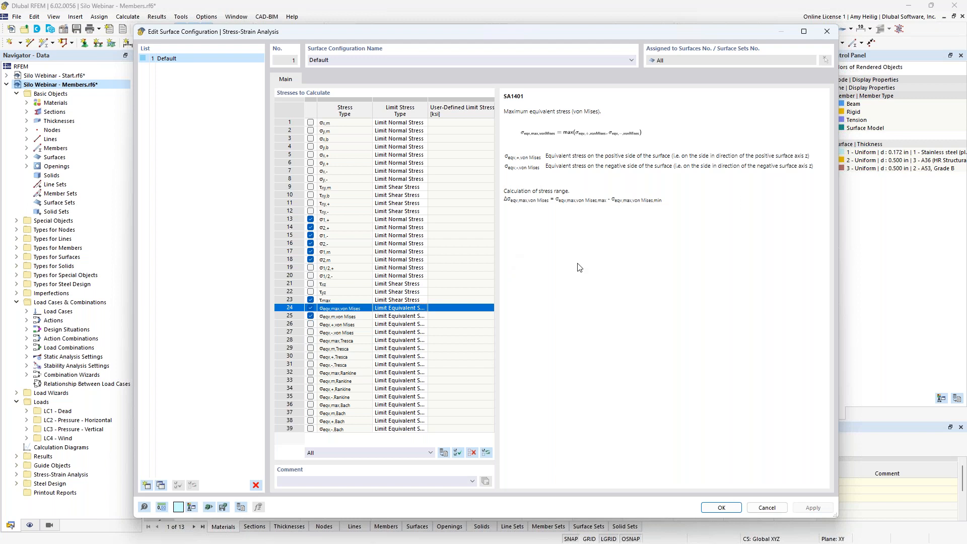
pyautogui.click(720, 508)
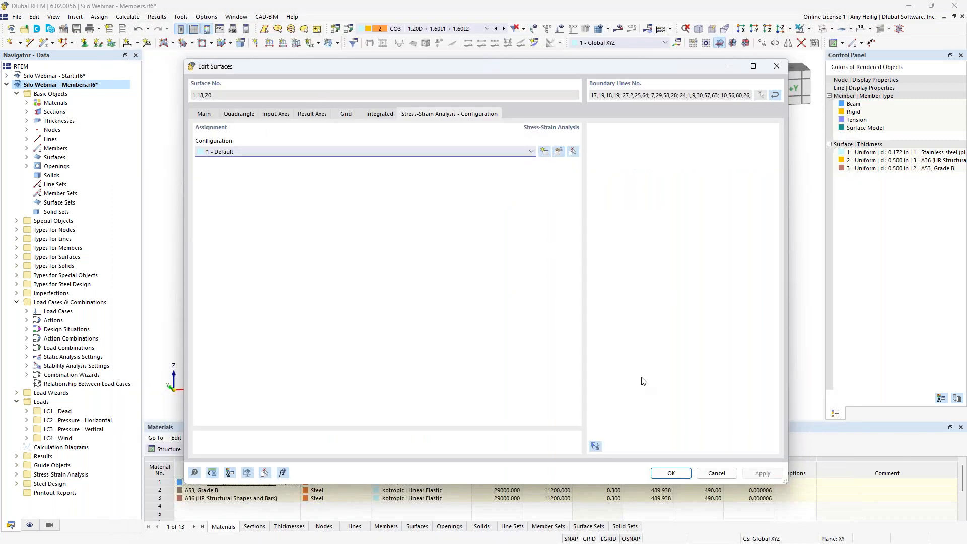
pyautogui.click(659, 473)
# Step: Enlarge the table area, clear the model selection and display the design situations of the Stress-Strain Analysis
pyautogui.moveTo(630, 422); pyautogui.dragTo(618, 337)
pyautogui.scroll(-2, 604, 197)
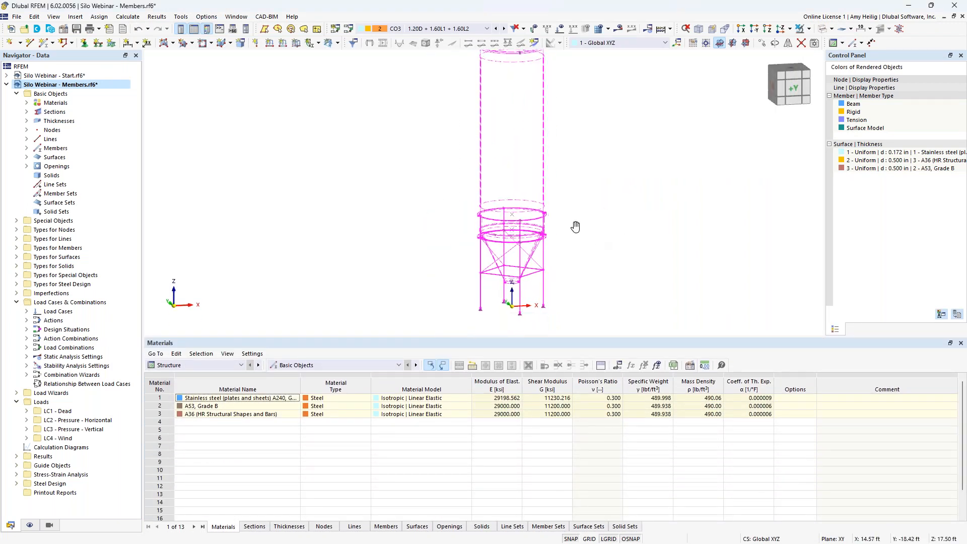
pyautogui.moveTo(596, 241); pyautogui.dragTo(554, 208, button='middle')
pyautogui.click(592, 240)
pyautogui.click(241, 367)
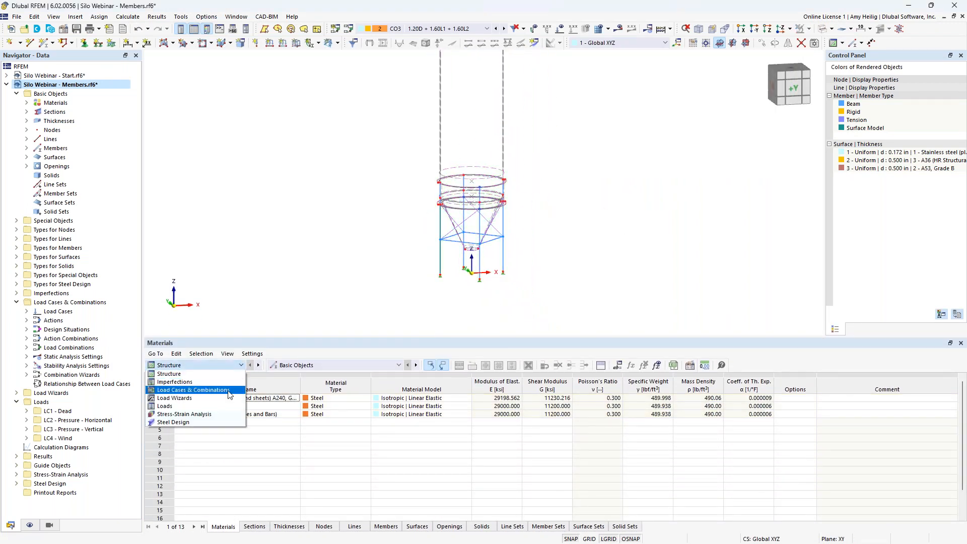
pyautogui.click(221, 416)
pyautogui.click(235, 527)
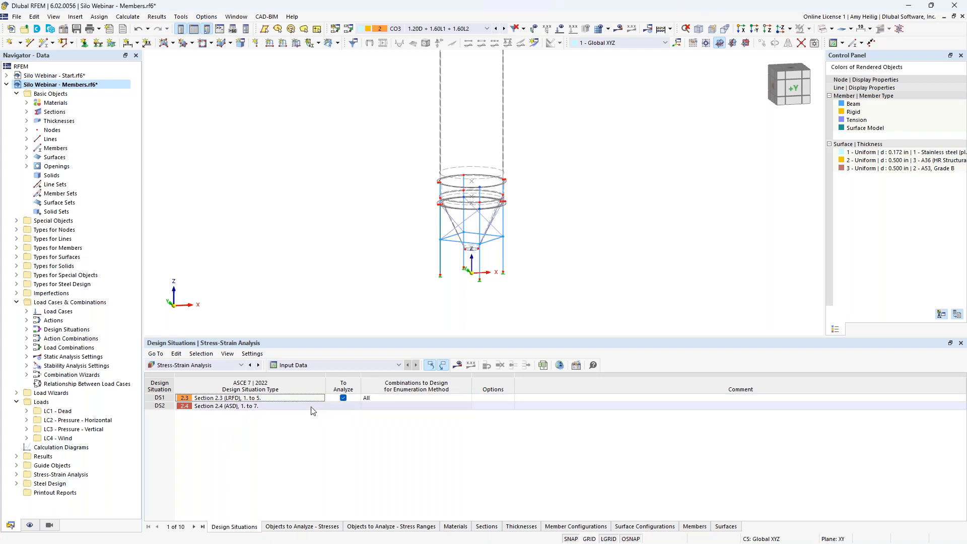
# Step: Exclude all members from the Stress-Strain Analysis stress calculation, keeping only the surfaces to analyze
pyautogui.click(297, 527)
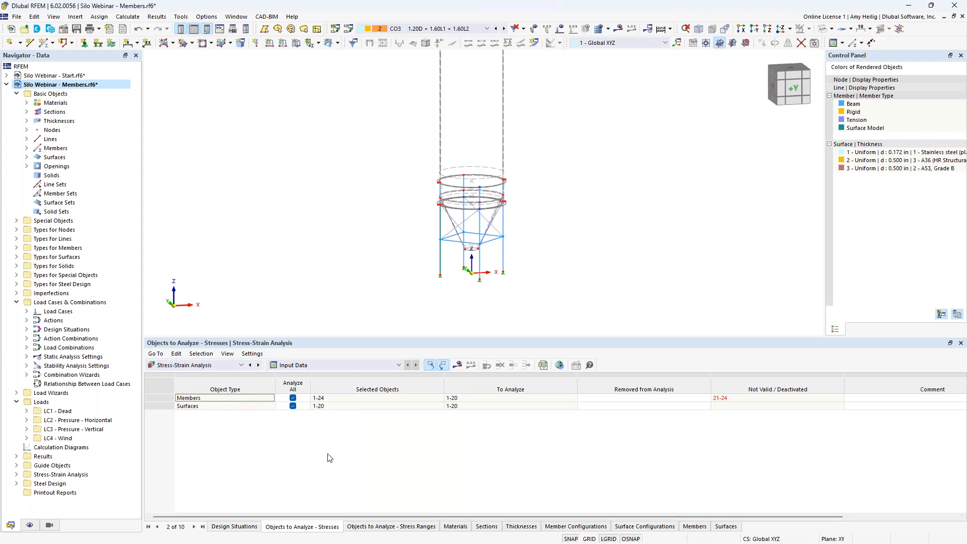
pyautogui.click(293, 398)
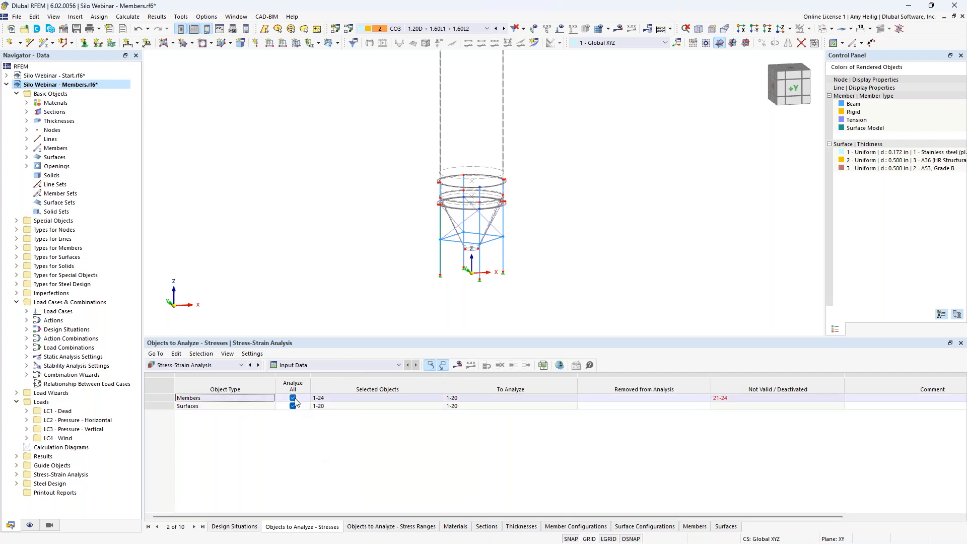
pyautogui.click(292, 398)
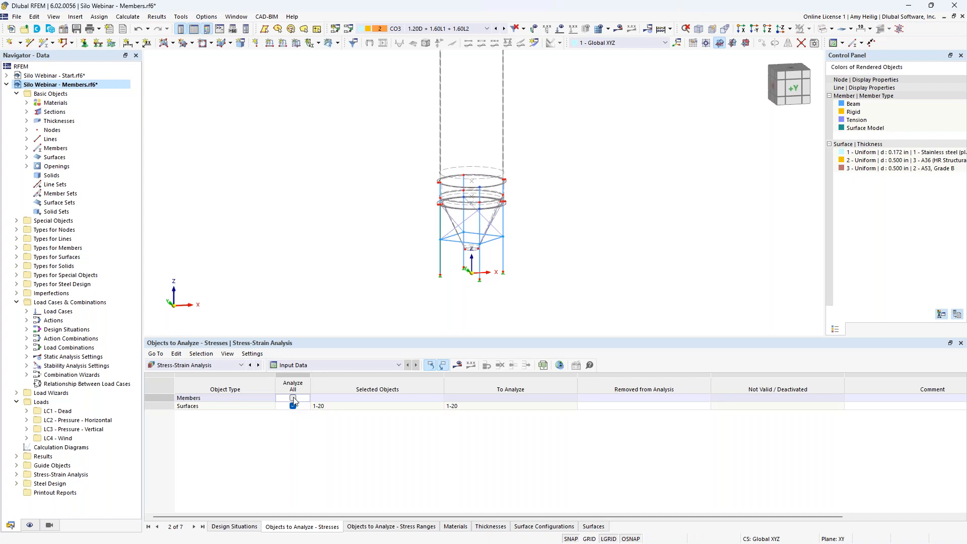
pyautogui.click(299, 408)
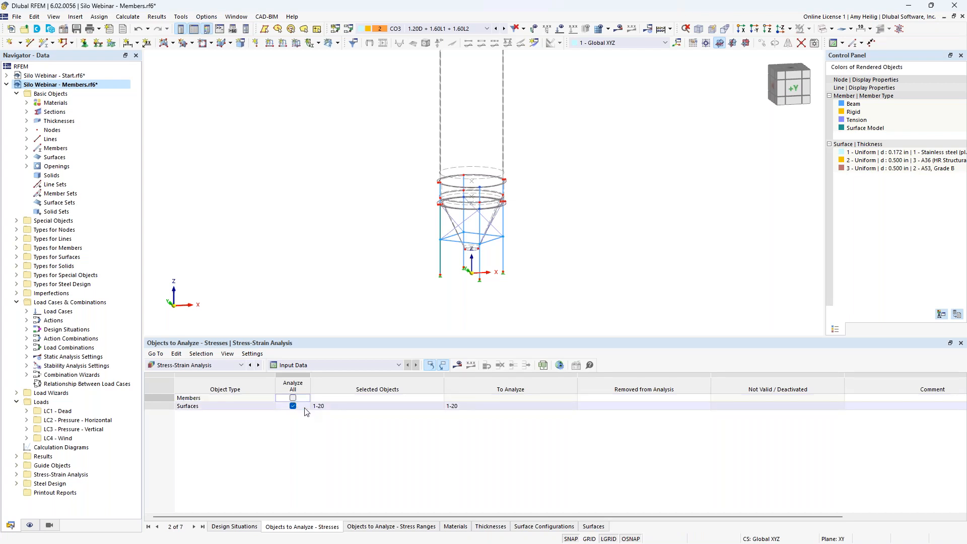
# Step: Set the surface smoothing in the Stress-Strain Analysis global settings to constant on mesh elements
pyautogui.click(560, 366)
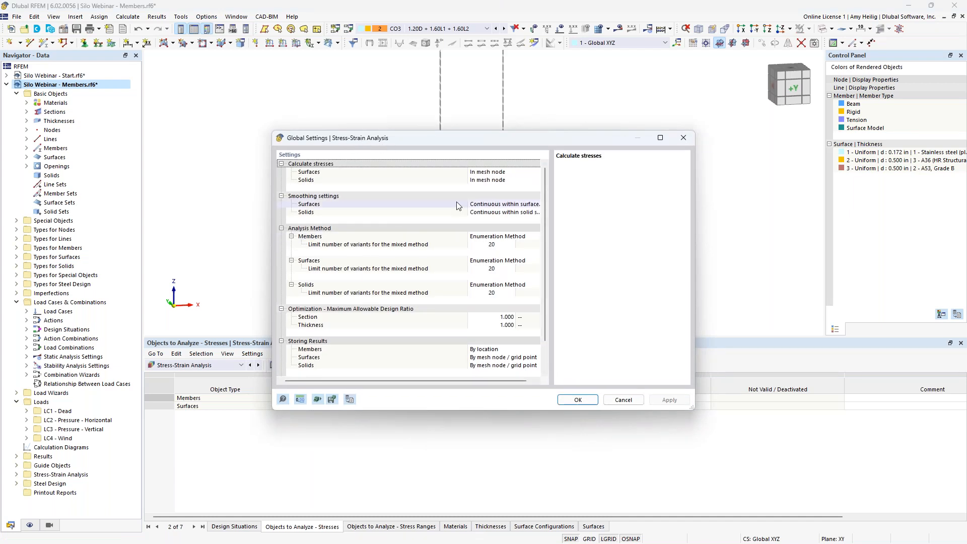
pyautogui.moveTo(467, 203); pyautogui.dragTo(400, 204)
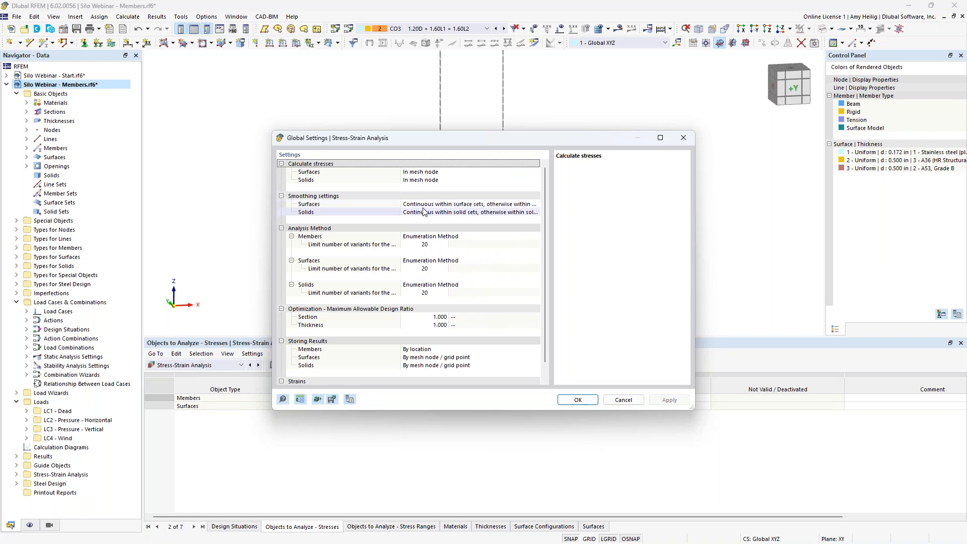
pyautogui.click(423, 206)
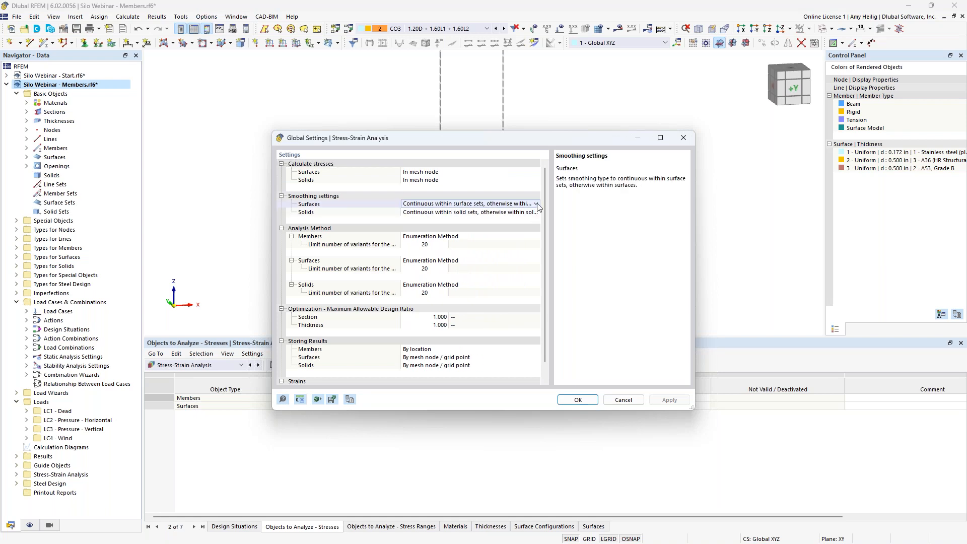
pyautogui.click(537, 204)
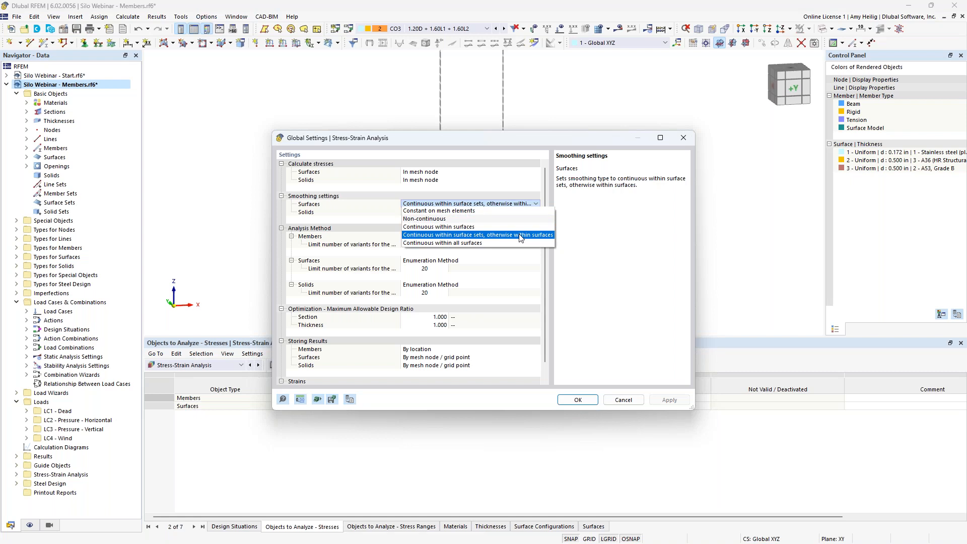
pyautogui.click(482, 210)
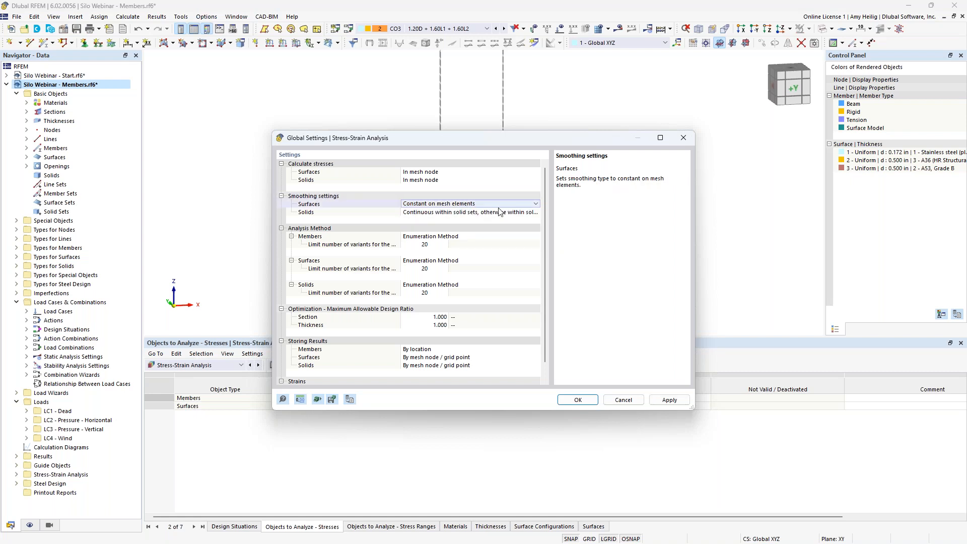
pyautogui.click(572, 401)
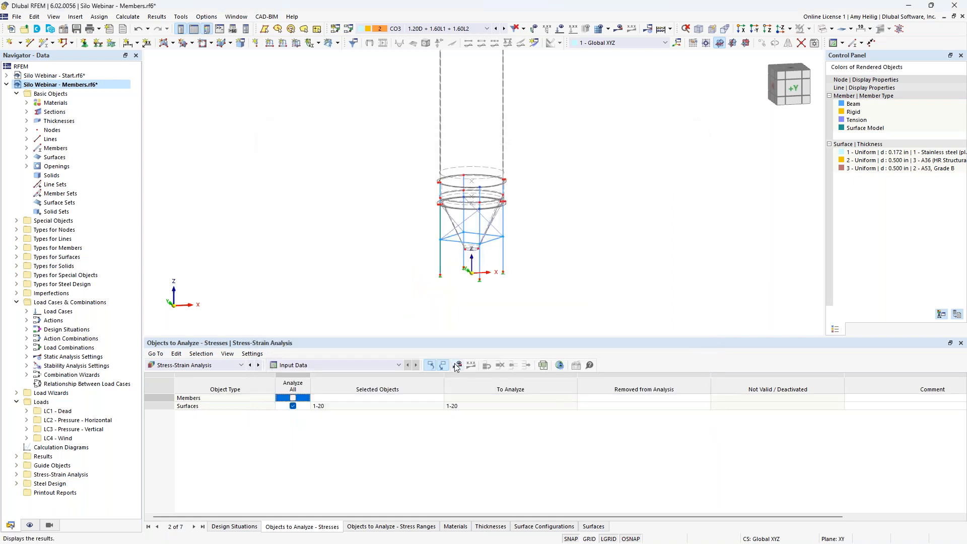
# Step: Run the Stress-Strain Analysis calculation and list the stresses on surfaces by surface in an enlarged table
pyautogui.click(456, 366)
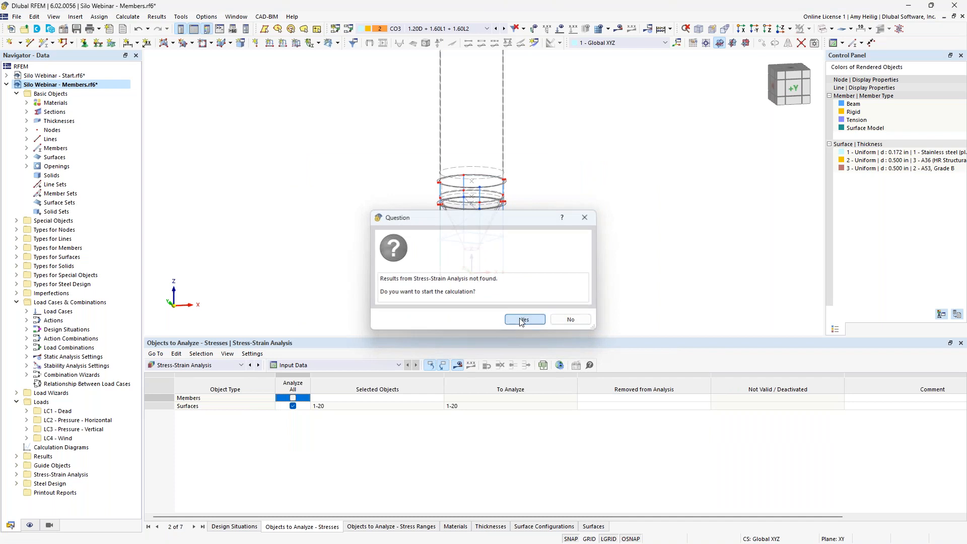
pyautogui.click(524, 321)
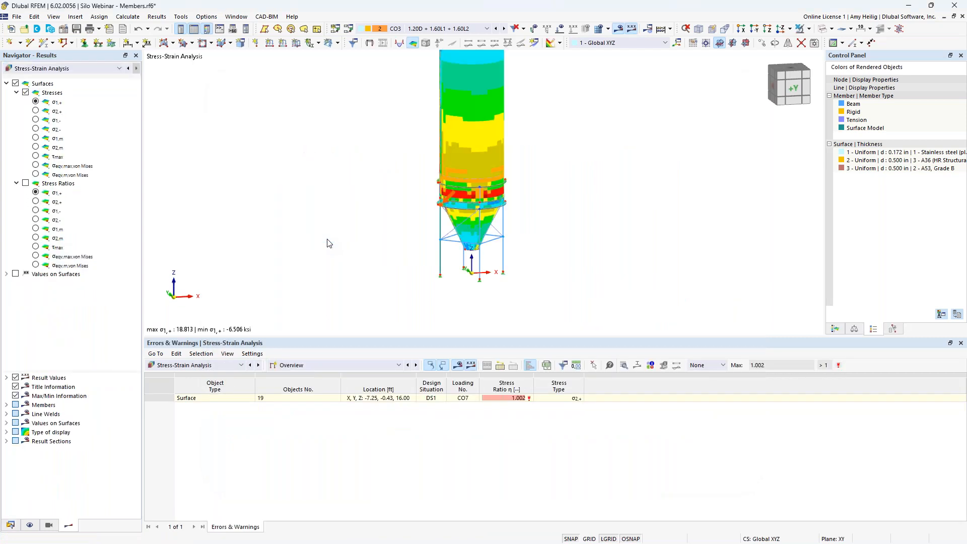
pyautogui.click(288, 366)
pyautogui.click(299, 391)
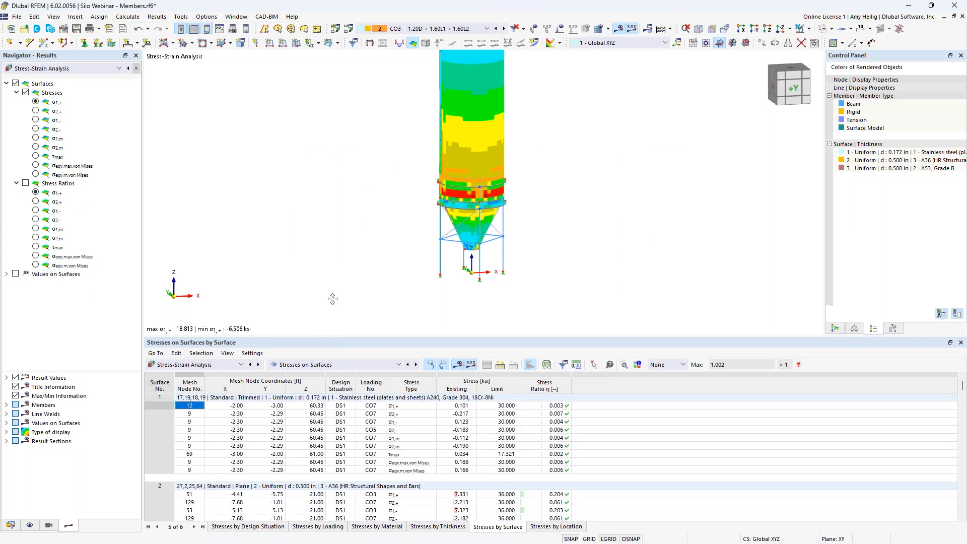
pyautogui.moveTo(324, 337); pyautogui.dragTo(252, 253)
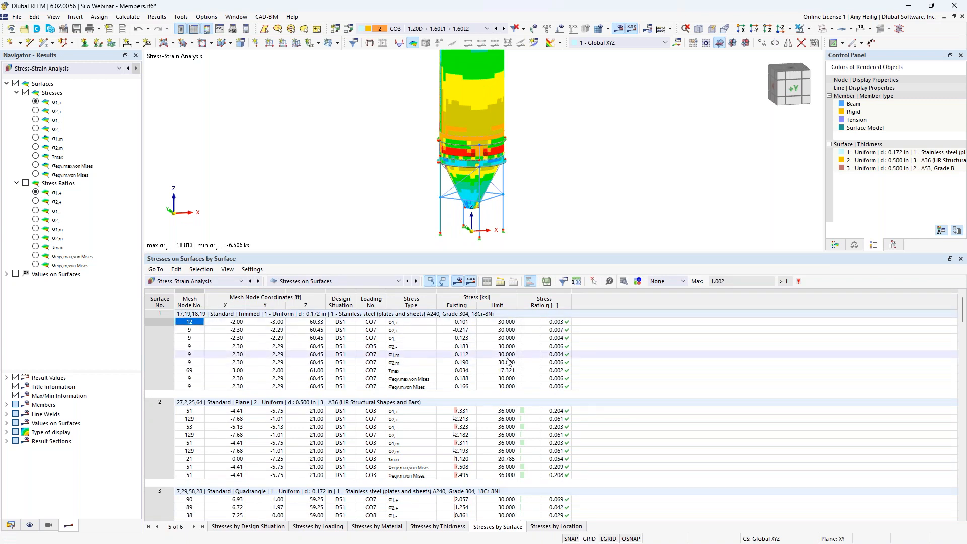
# Step: Step through the stress ratio rows of surface 1 to locate their mesh nodes on the silo model
pyautogui.click(562, 323)
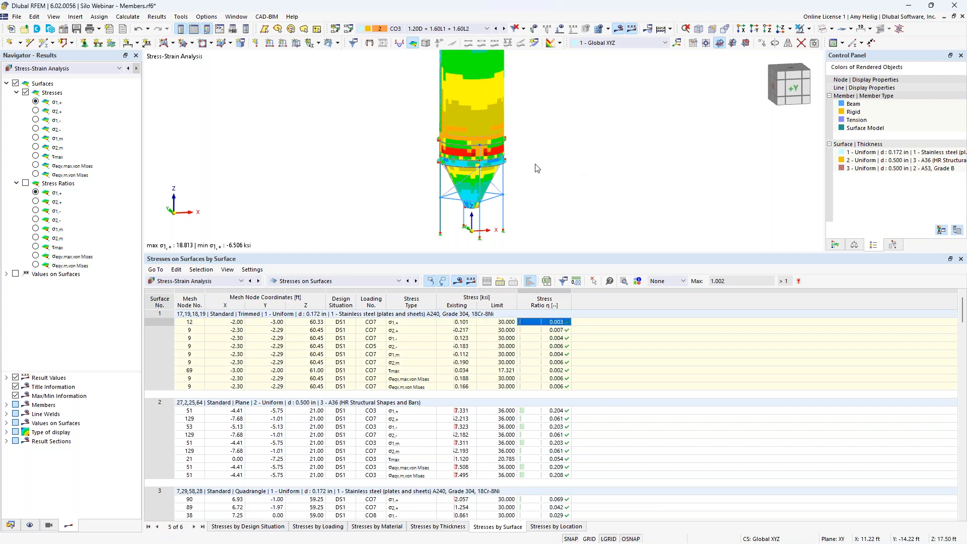
pyautogui.press('Down')
pyautogui.press('Down')
pyautogui.press('Down')
pyautogui.press('Down')
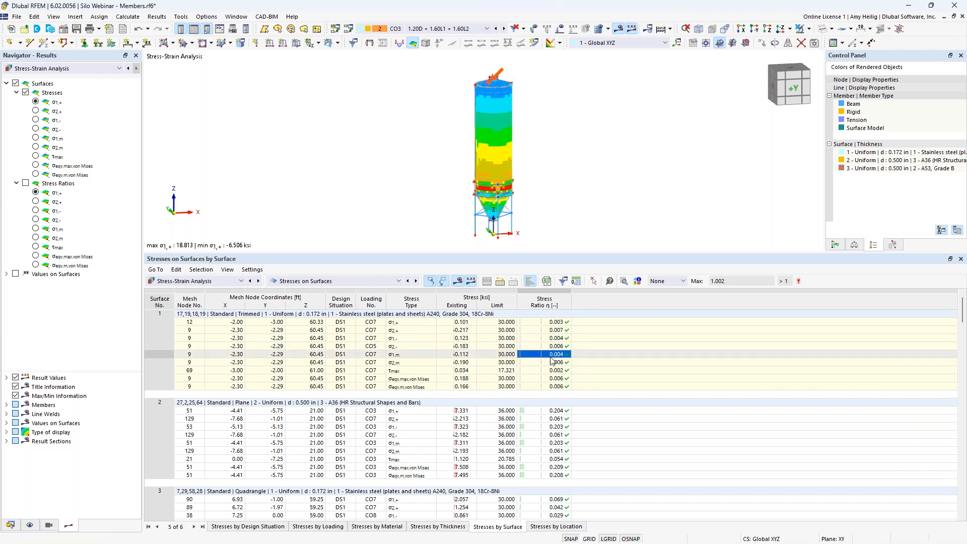
# Step: Examine the result details of the maximum von Mises stress ratio on surface 2 at mesh node 51
pyautogui.scroll(-2, 559, 423)
pyautogui.click(559, 419)
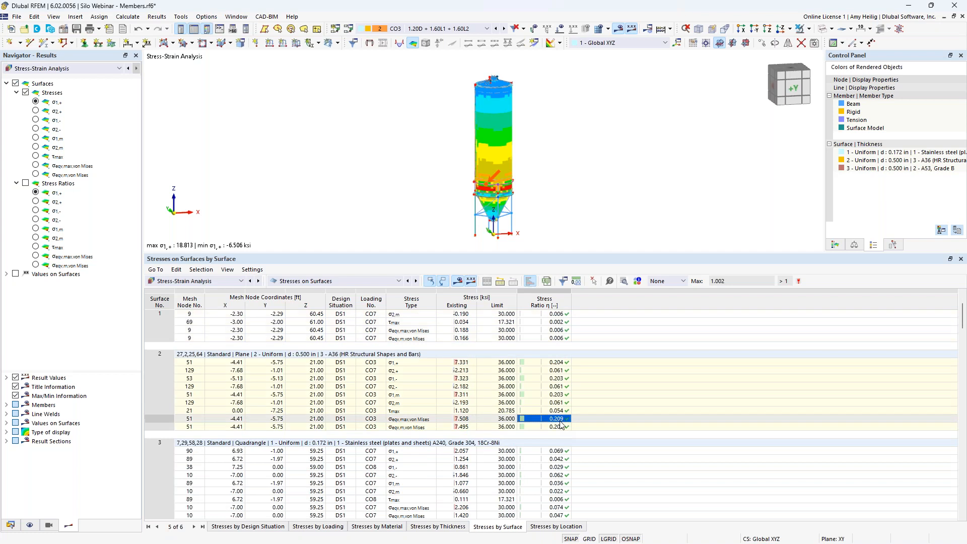
pyautogui.click(625, 281)
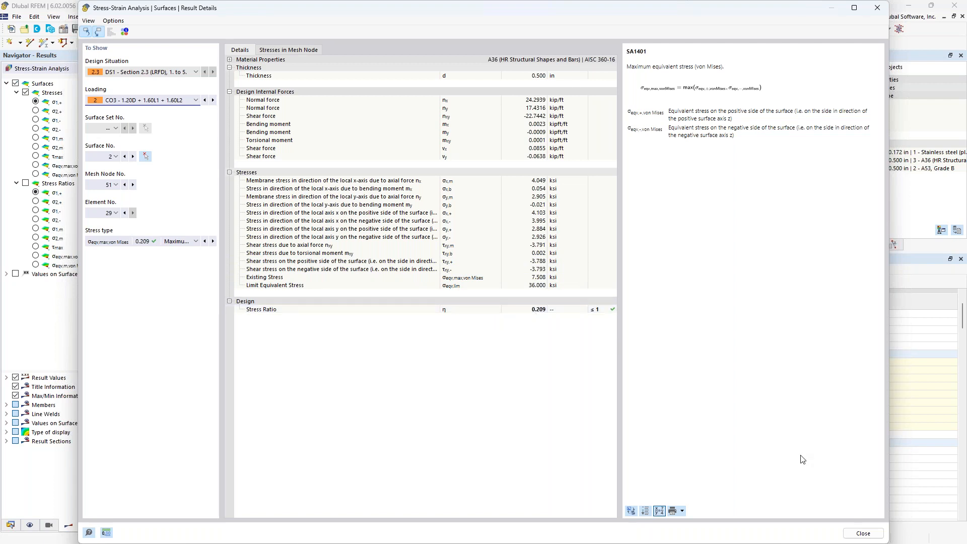
pyautogui.click(860, 535)
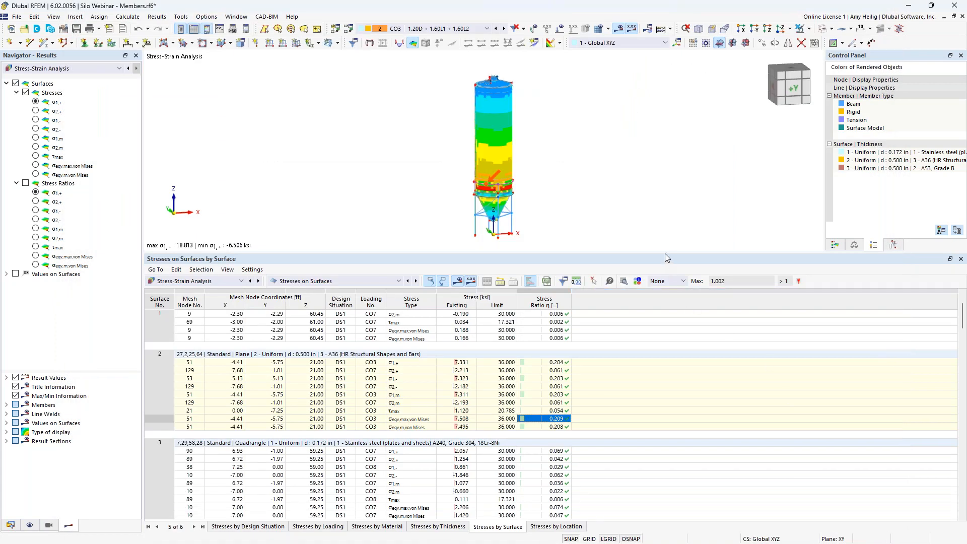
# Step: Enlarge the model view and examine the stress results around the silo's hopper and supporting columns
pyautogui.moveTo(665, 255); pyautogui.dragTo(665, 366)
pyautogui.scroll(5, 502, 281)
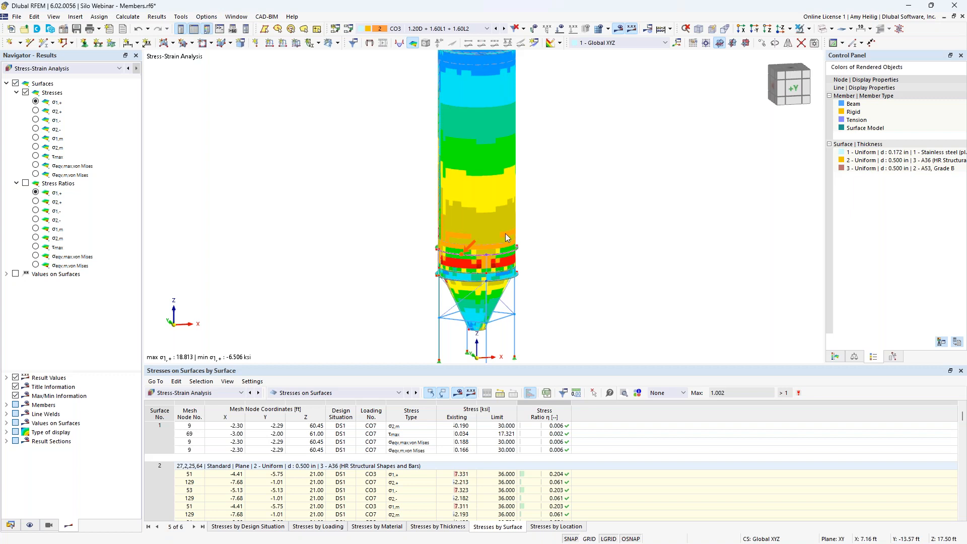
pyautogui.moveTo(548, 277); pyautogui.dragTo(539, 218, button='middle')
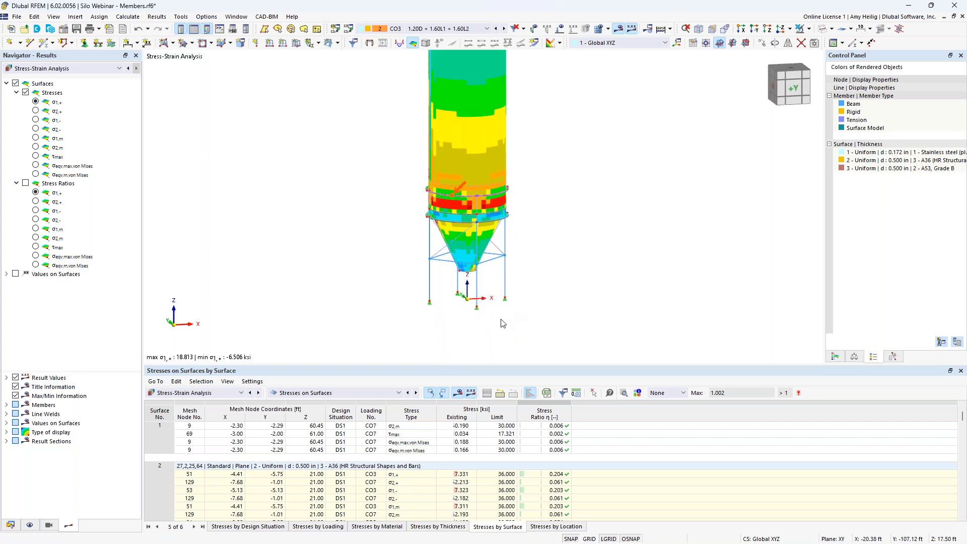
pyautogui.scroll(3, 506, 321)
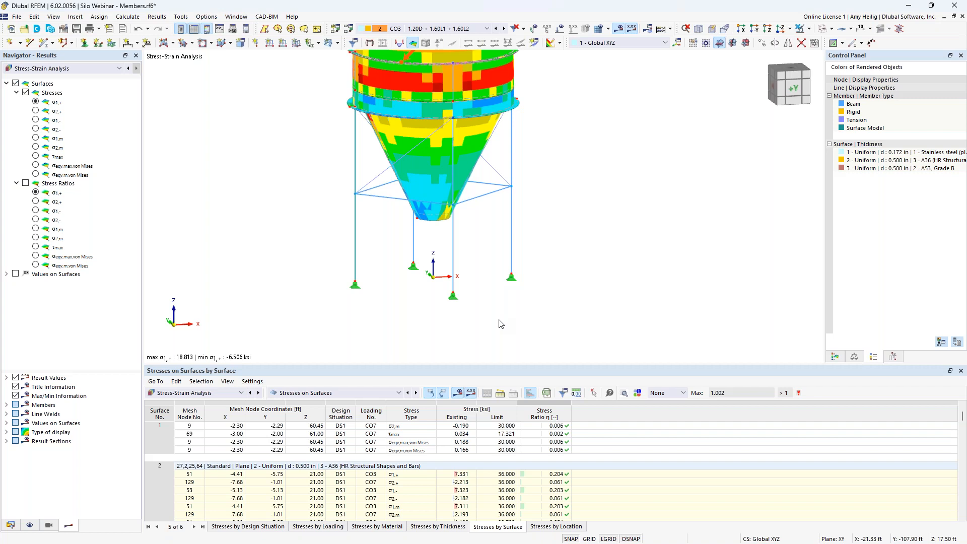
# Step: Create new Steel Design effective lengths for the silo's supporting columns, excluding torsional and lateral-torsional buckling
pyautogui.moveTo(547, 262)
pyautogui.mouseDown()
pyautogui.moveTo(393, 249)
pyautogui.moveTo(526, 256)
pyautogui.moveTo(546, 247)
pyautogui.mouseUp()
pyautogui.moveTo(398, 244); pyautogui.dragTo(330, 230)
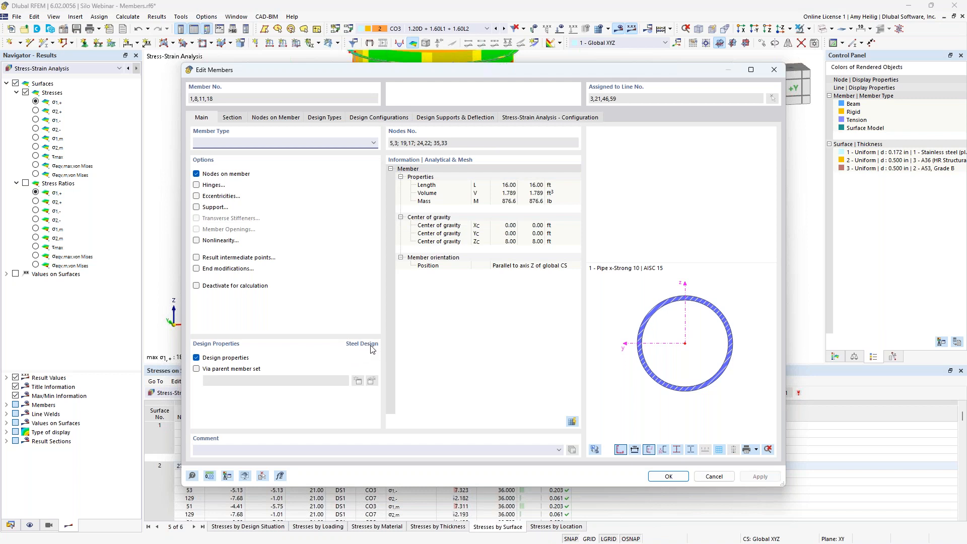
pyautogui.click(325, 117)
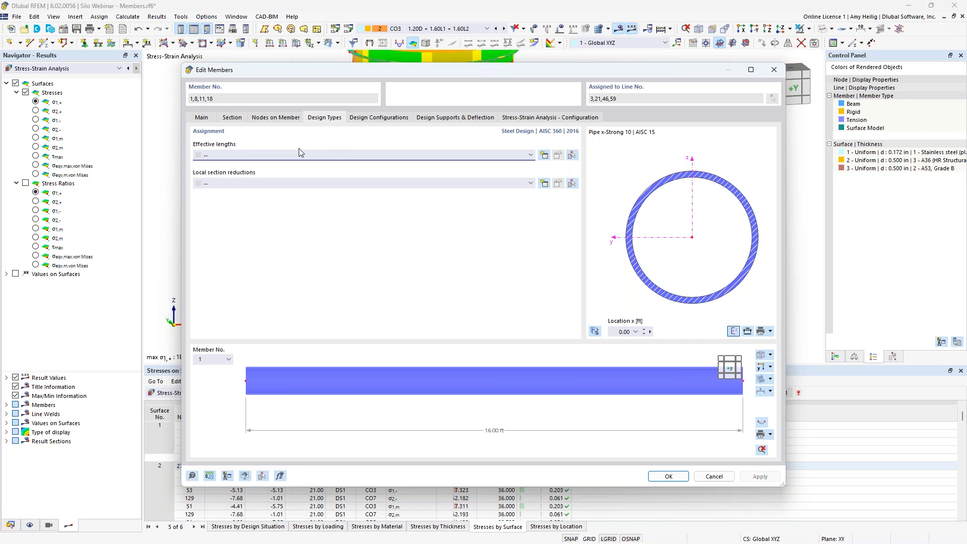
pyautogui.click(544, 155)
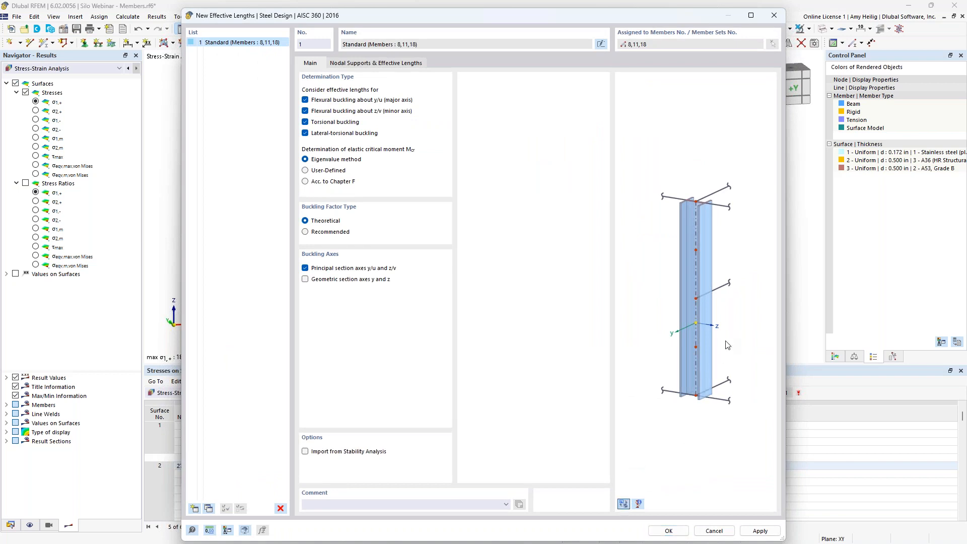
pyautogui.click(305, 123)
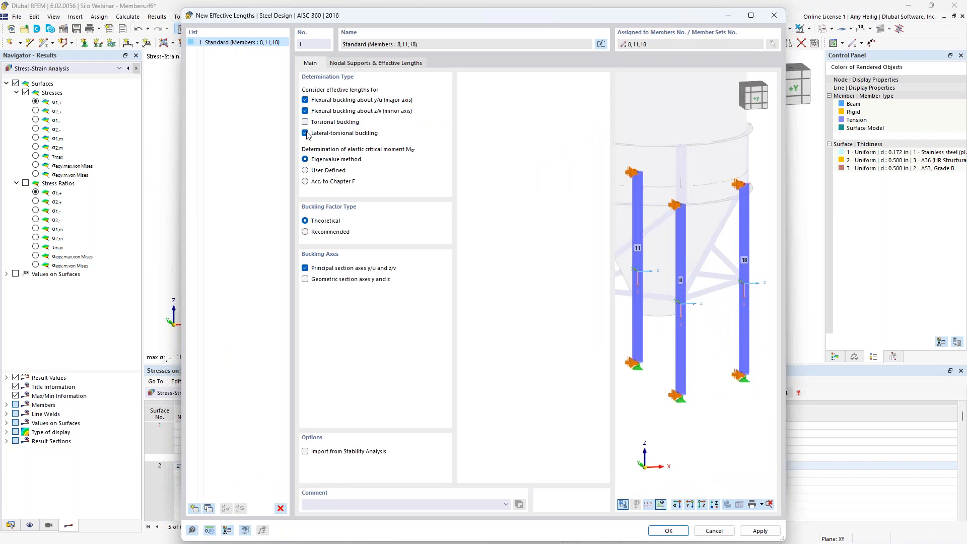
pyautogui.click(305, 133)
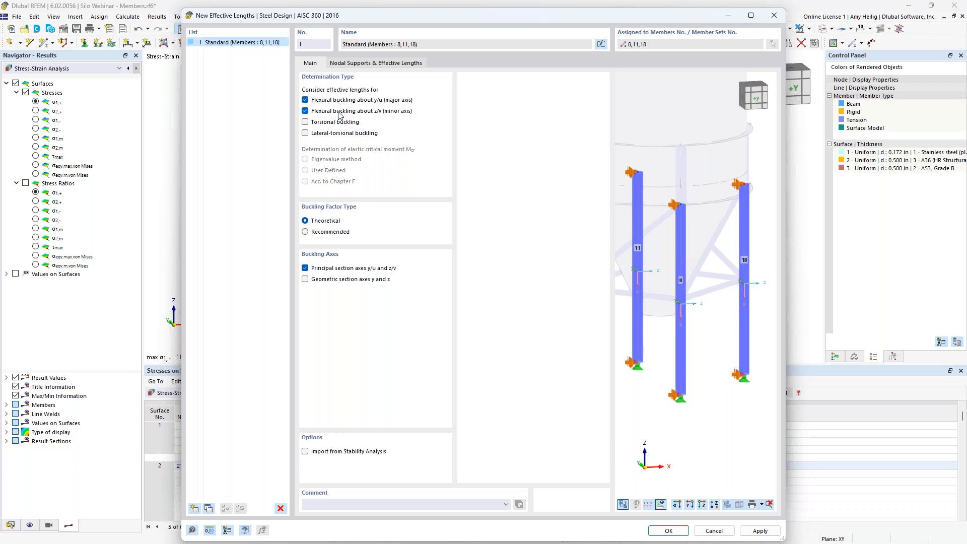
# Step: Add an intermediate nodal support fixed in z/v and y/u to the columns' effective lengths and accept the member edits
pyautogui.click(358, 64)
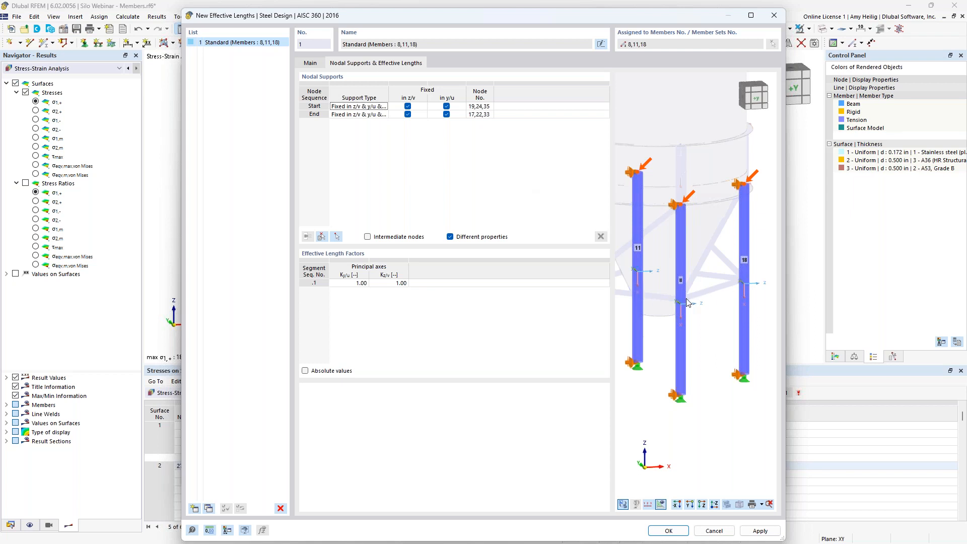
pyautogui.scroll(2, 687, 301)
pyautogui.scroll(-2, 697, 311)
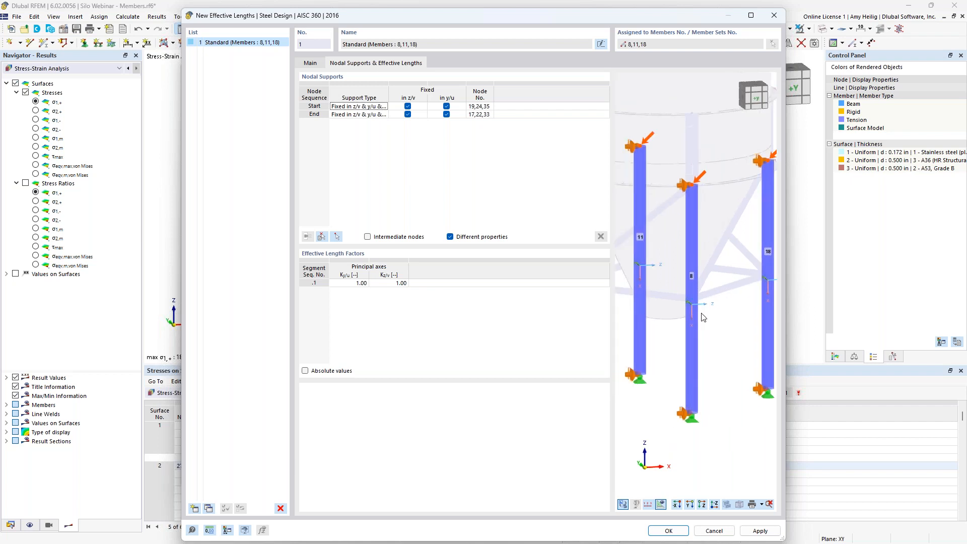
pyautogui.moveTo(704, 317); pyautogui.dragTo(666, 310, button='middle')
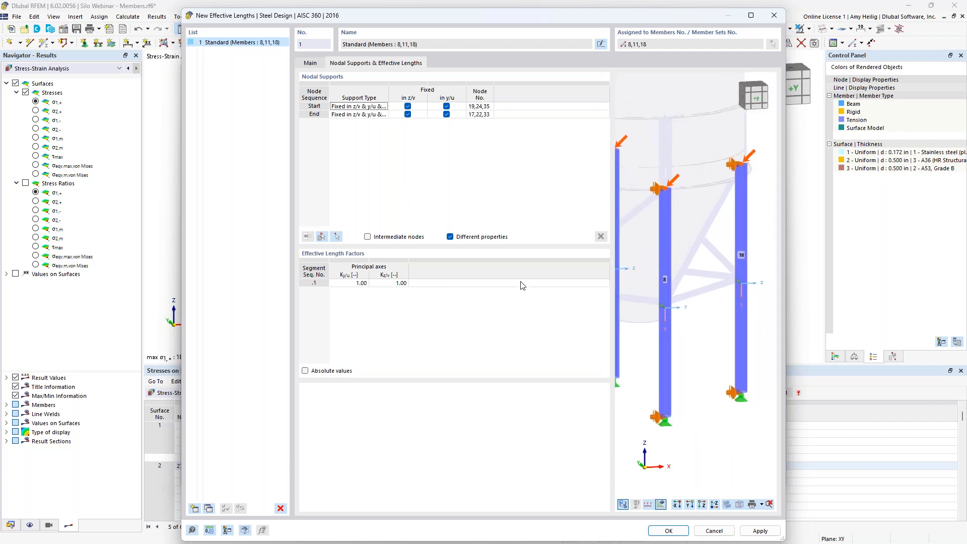
pyautogui.click(368, 236)
pyautogui.click(309, 237)
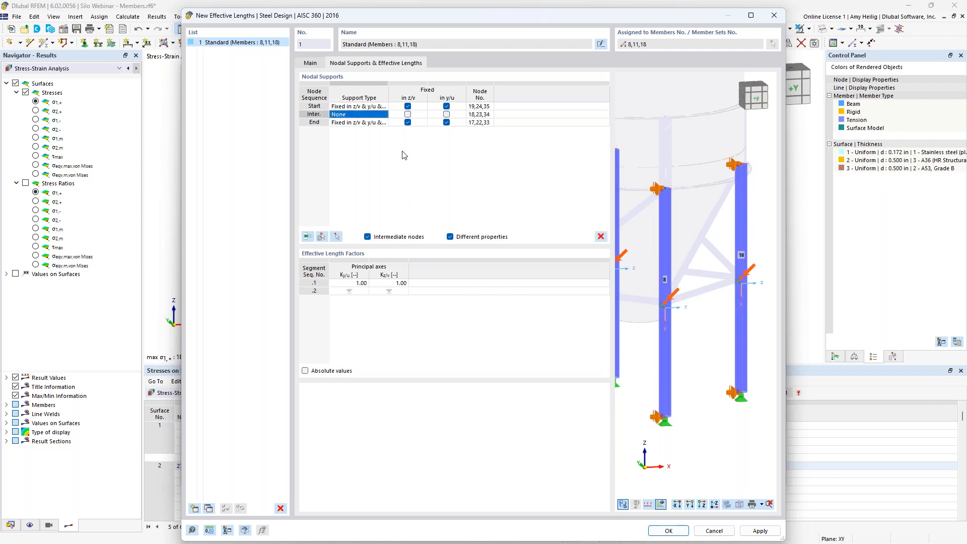
pyautogui.click(408, 114)
pyautogui.click(446, 114)
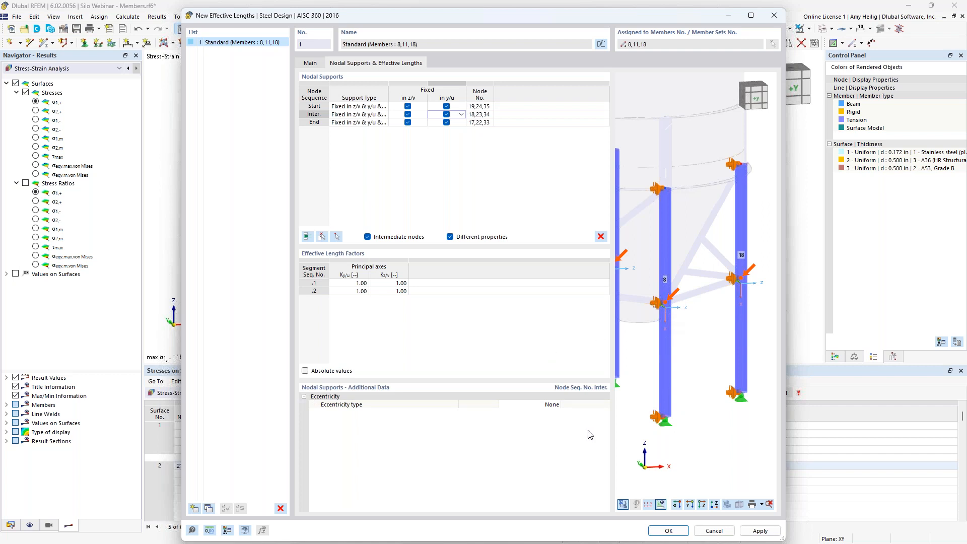
pyautogui.click(661, 532)
pyautogui.press('Return')
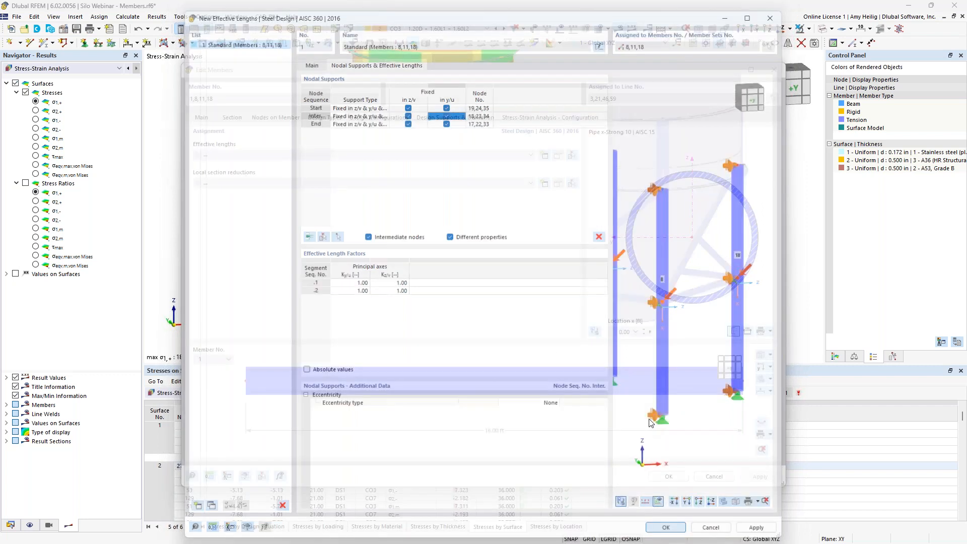
pyautogui.click(668, 477)
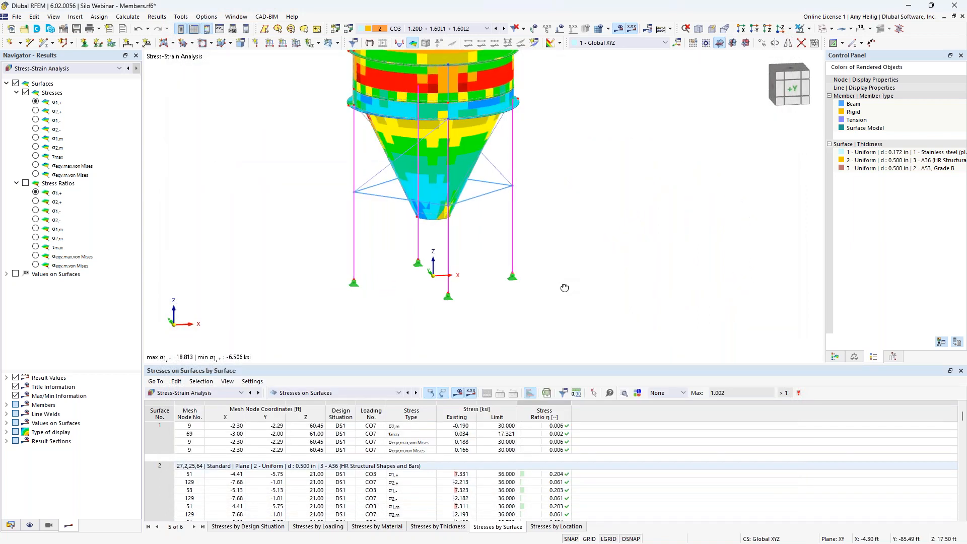
# Step: Review the Steel Design design situations and the limit state types for DS1, keeping Strength limit state (LRFD)
pyautogui.click(211, 393)
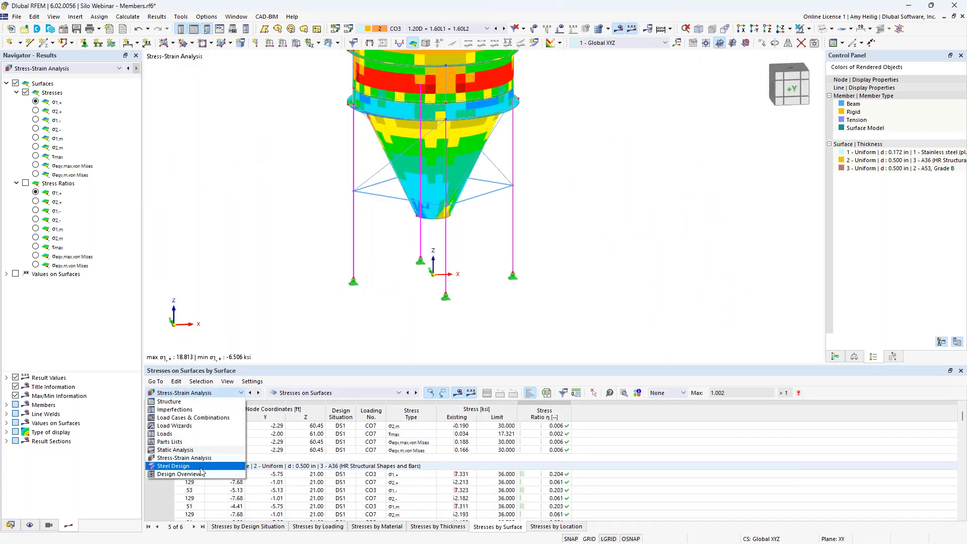
pyautogui.click(200, 466)
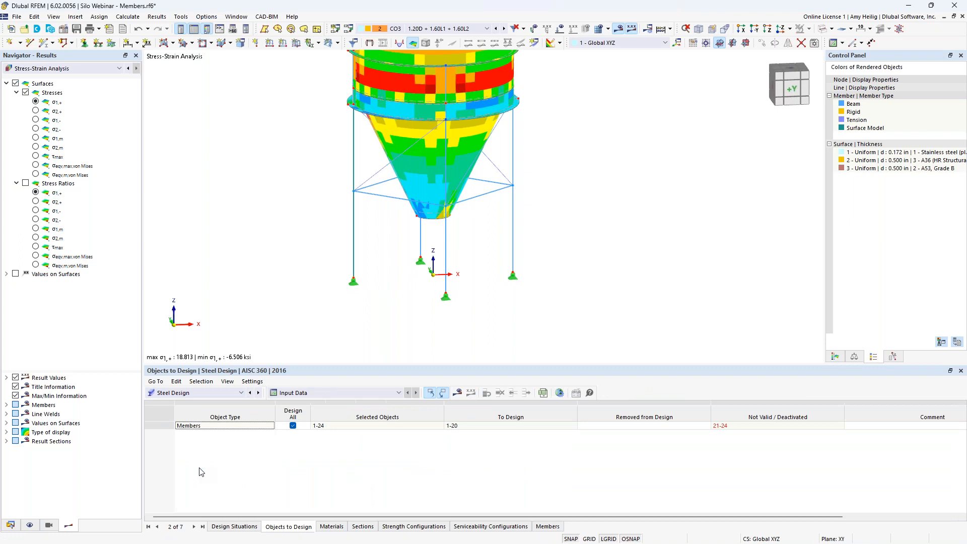
pyautogui.click(233, 526)
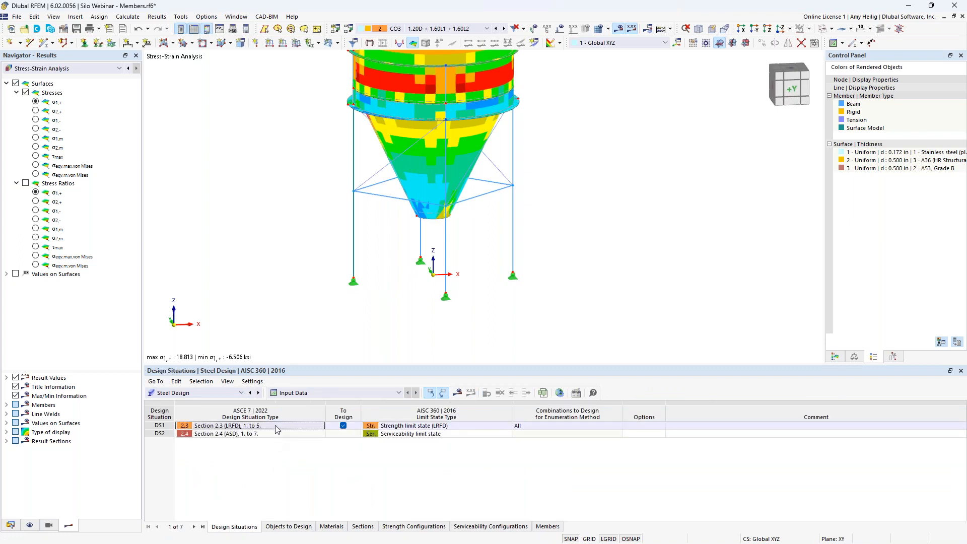
pyautogui.click(438, 427)
pyautogui.click(508, 426)
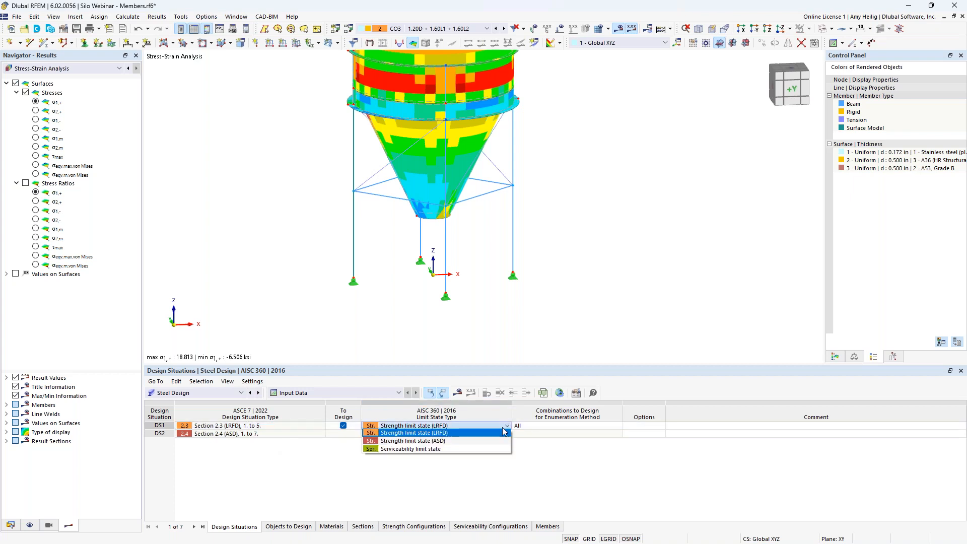
pyautogui.click(468, 437)
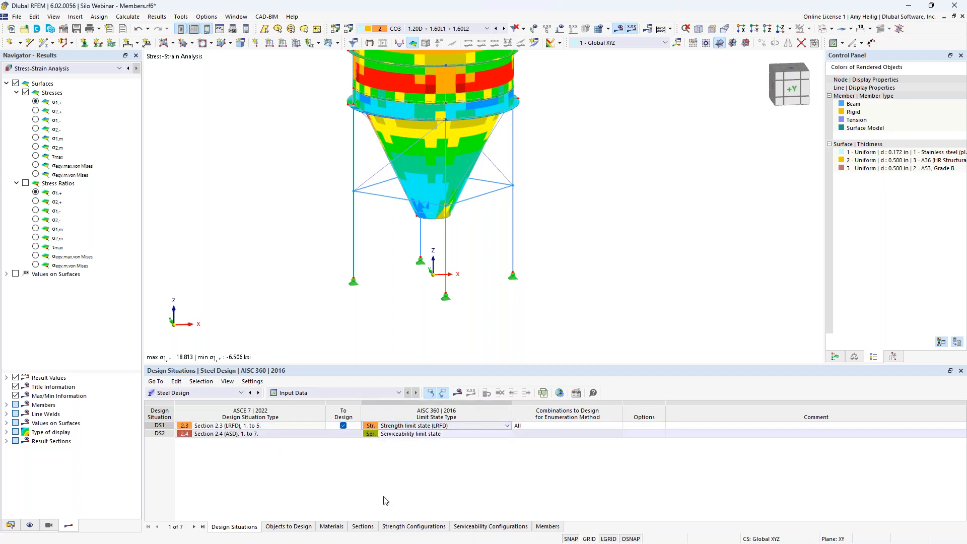
# Step: Restrict the Steel Design objects to the four column members 1, 8, 11 and 18 instead of designing all members
pyautogui.click(299, 527)
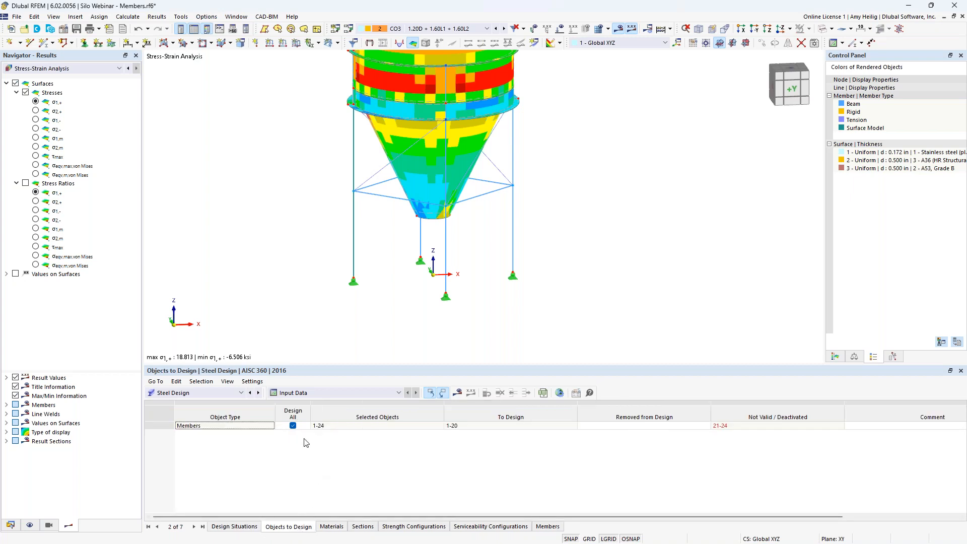
pyautogui.click(292, 425)
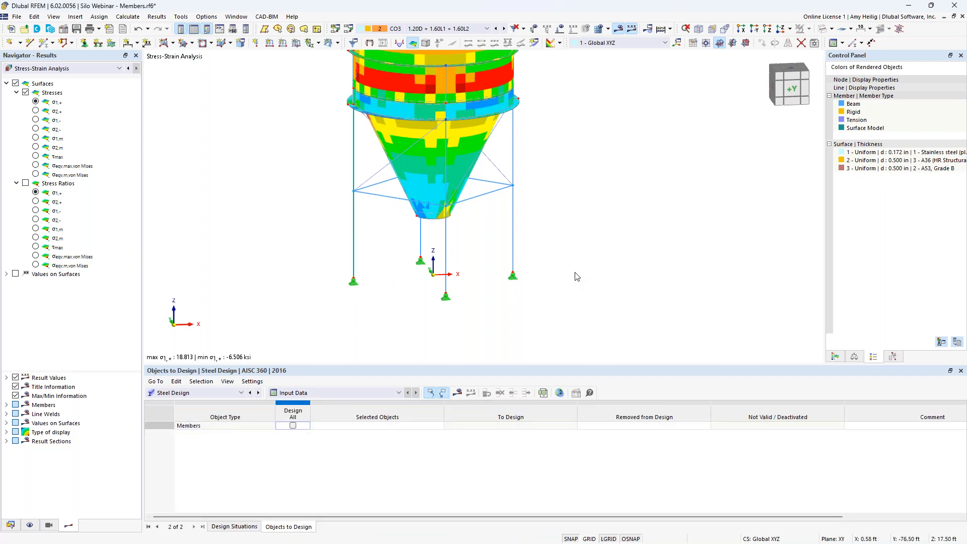
pyautogui.moveTo(568, 254)
pyautogui.mouseDown()
pyautogui.moveTo(393, 248)
pyautogui.moveTo(563, 259)
pyautogui.mouseUp()
pyautogui.click(424, 424)
pyautogui.click(439, 427)
pyautogui.moveTo(551, 233); pyautogui.dragTo(352, 244)
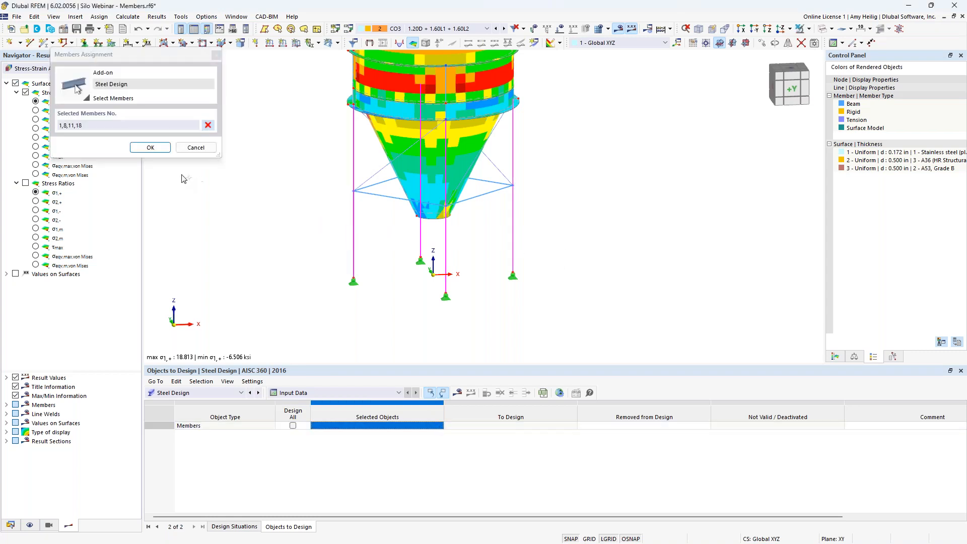
pyautogui.click(151, 147)
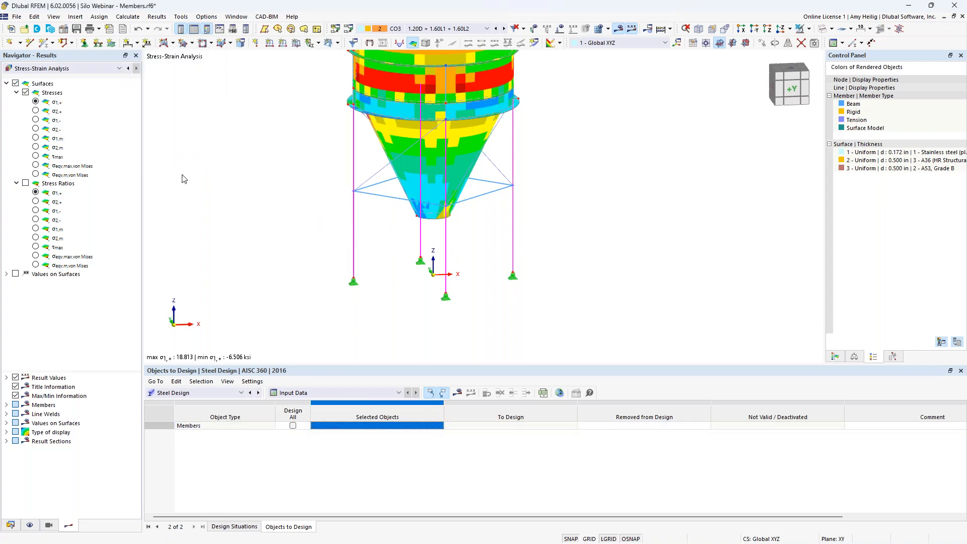
# Step: Run the Steel Design calculation and list the design ratios on members by member in an enlarged table
pyautogui.click(458, 392)
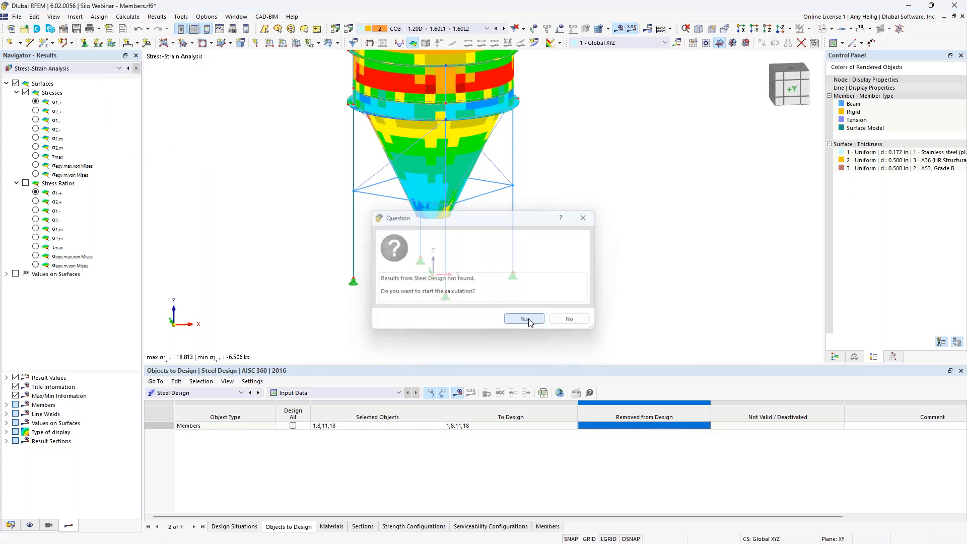
pyautogui.click(525, 320)
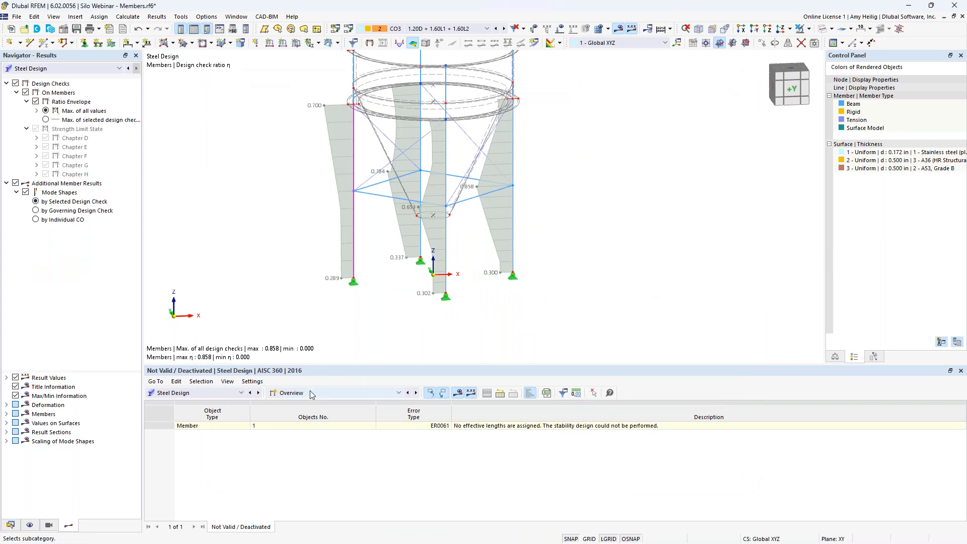
pyautogui.click(310, 392)
pyautogui.click(311, 418)
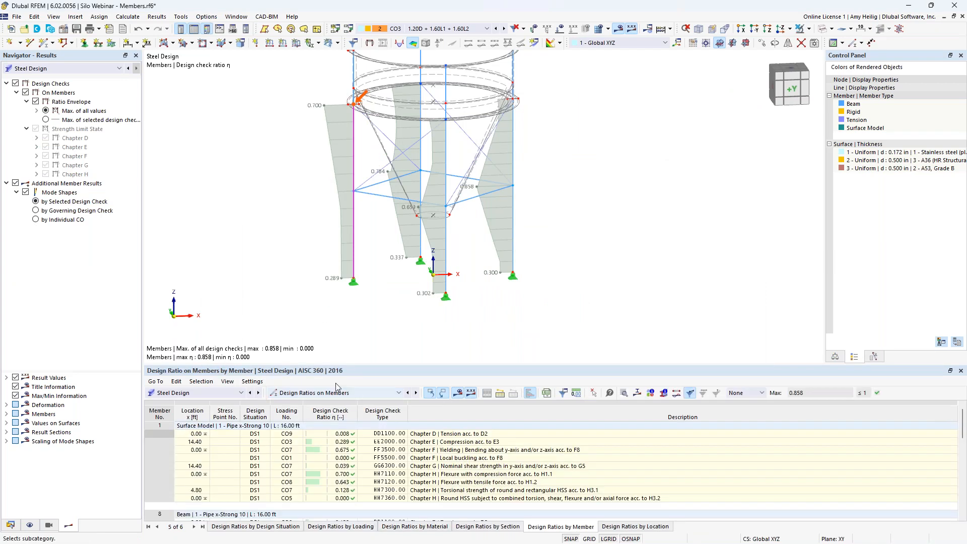
pyautogui.moveTo(352, 364); pyautogui.dragTo(352, 270)
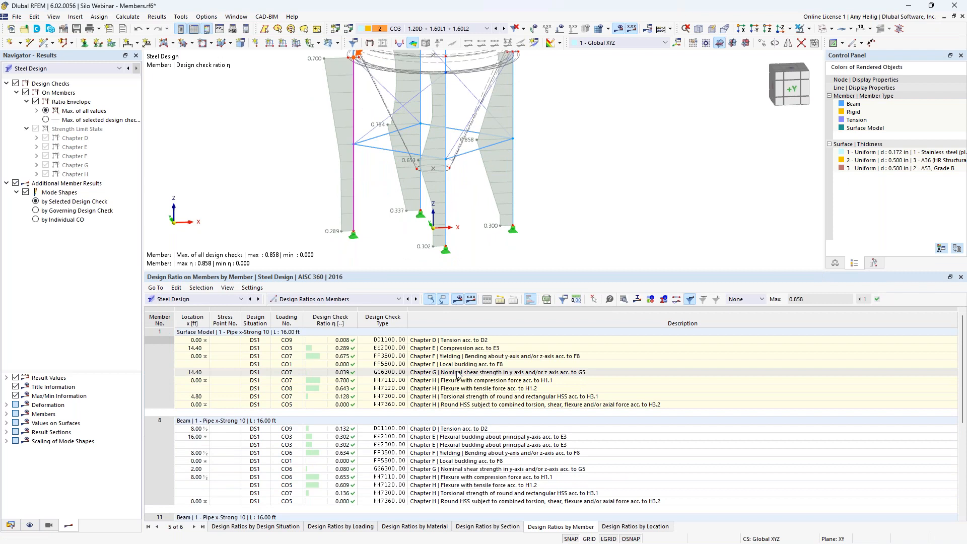
# Step: Examine the design check details for member 8's Chapter F yielding and bending check, including its formulas and other available checks
pyautogui.scroll(-1, 458, 375)
pyautogui.click(472, 437)
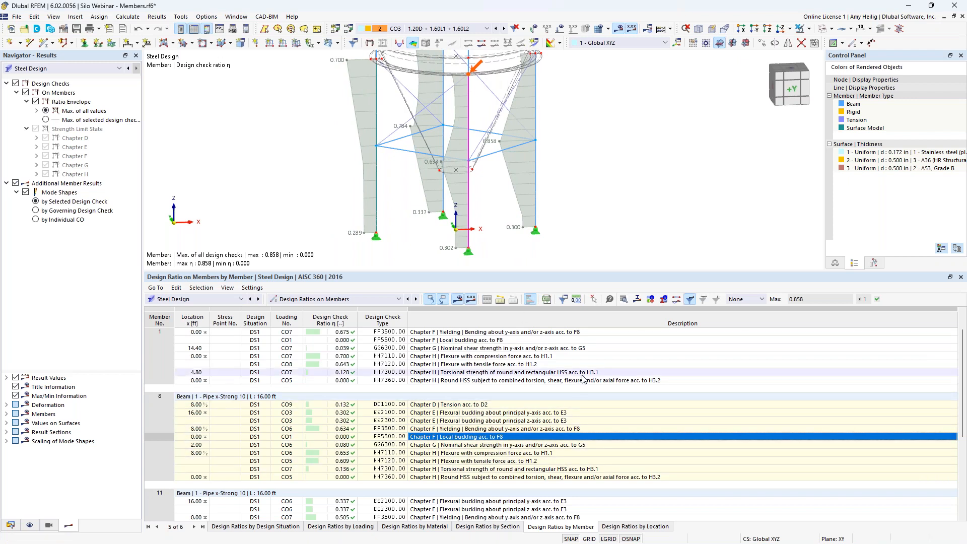
pyautogui.click(555, 428)
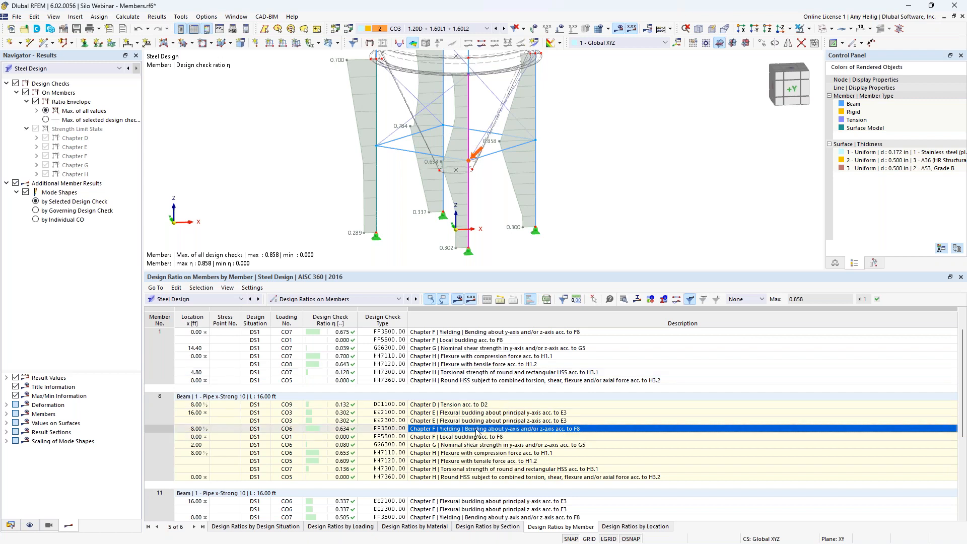
pyautogui.click(624, 299)
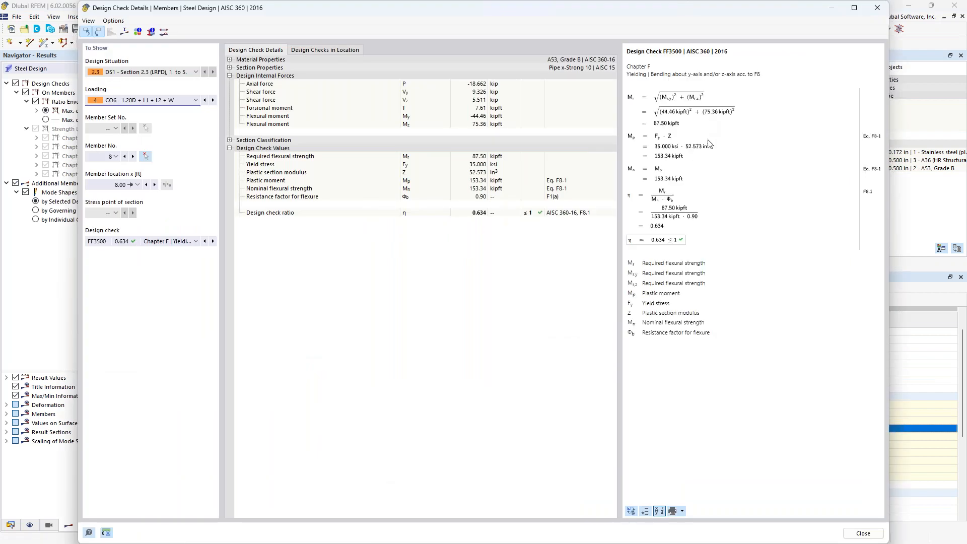
pyautogui.keyDown('ctrl'); pyautogui.scroll(5, 709, 144); pyautogui.keyUp('ctrl')
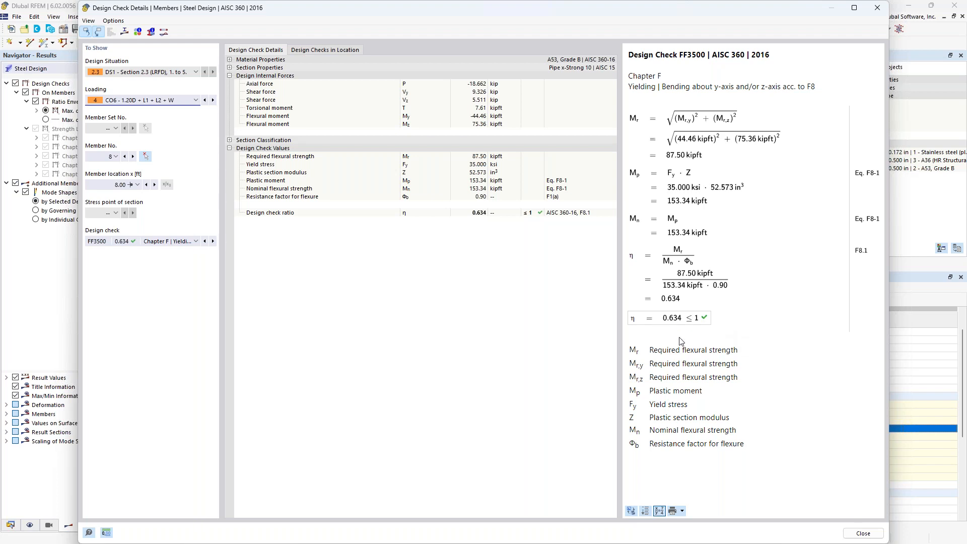
pyautogui.click(192, 244)
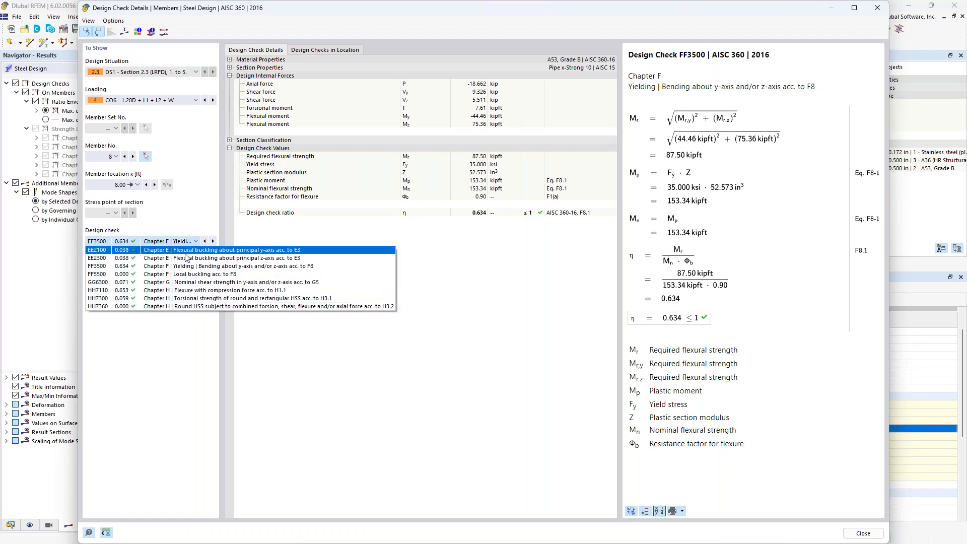
pyautogui.click(177, 358)
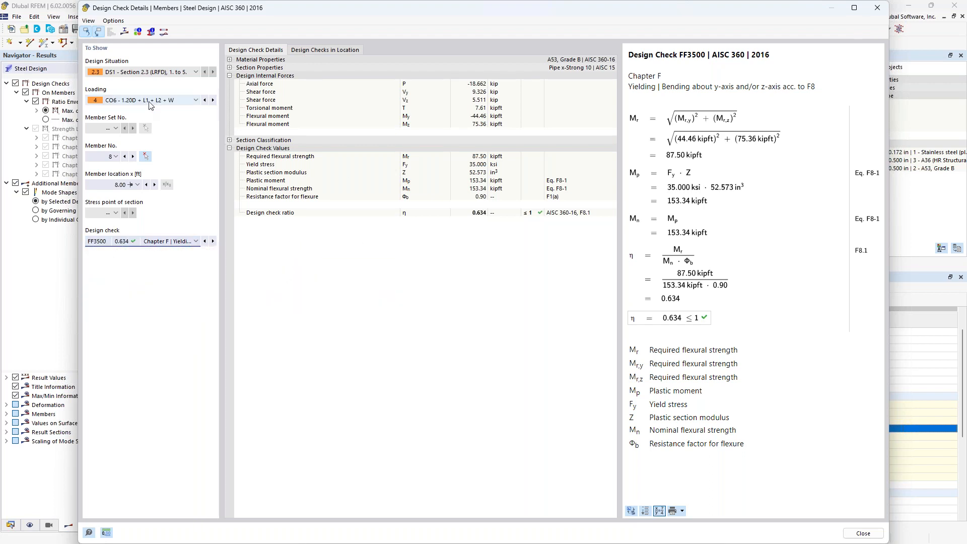
pyautogui.click(884, 12)
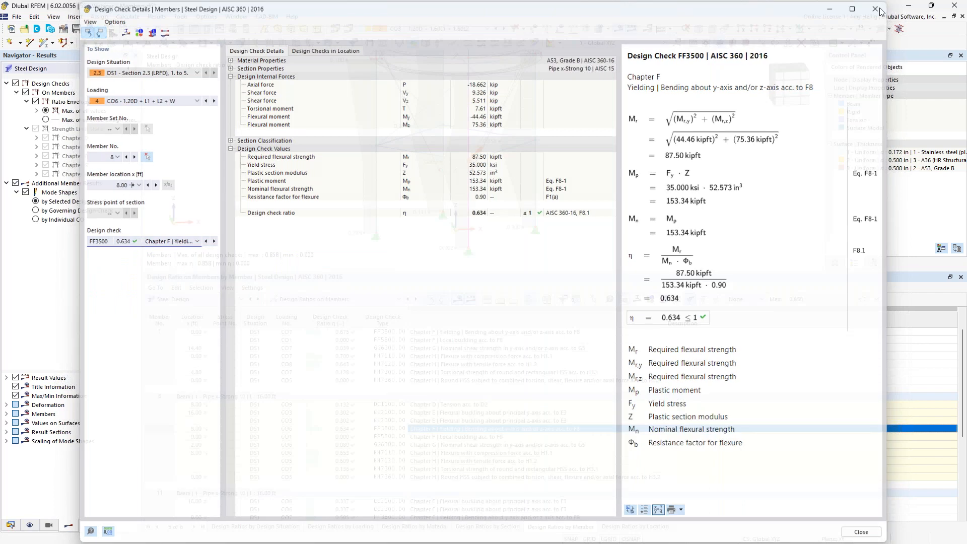
# Step: Activate the critical load calculation with the Structure Stability add-on for load combination CO3, using stability settings ST1
pyautogui.moveTo(532, 272); pyautogui.dragTo(527, 362)
pyautogui.moveTo(600, 174); pyautogui.dragTo(606, 242, button='middle')
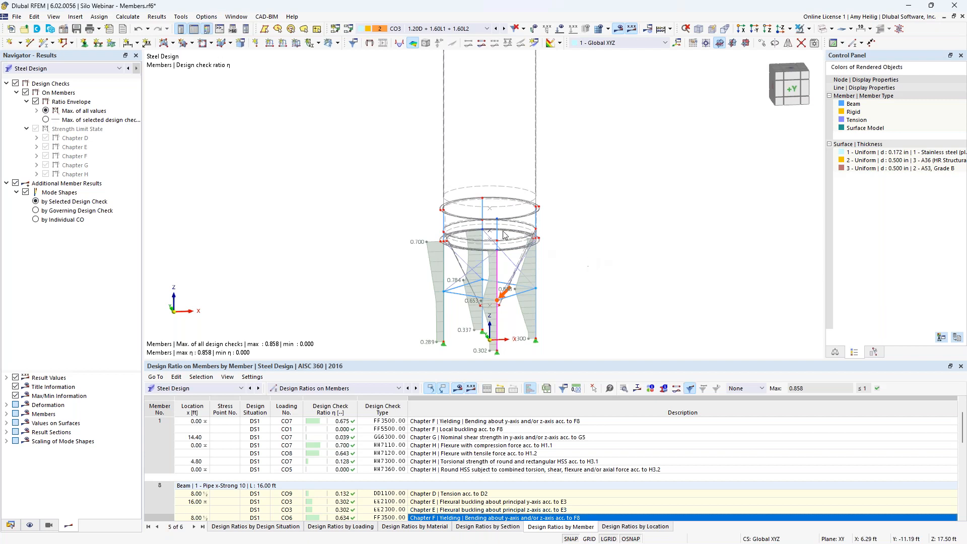
pyautogui.click(349, 29)
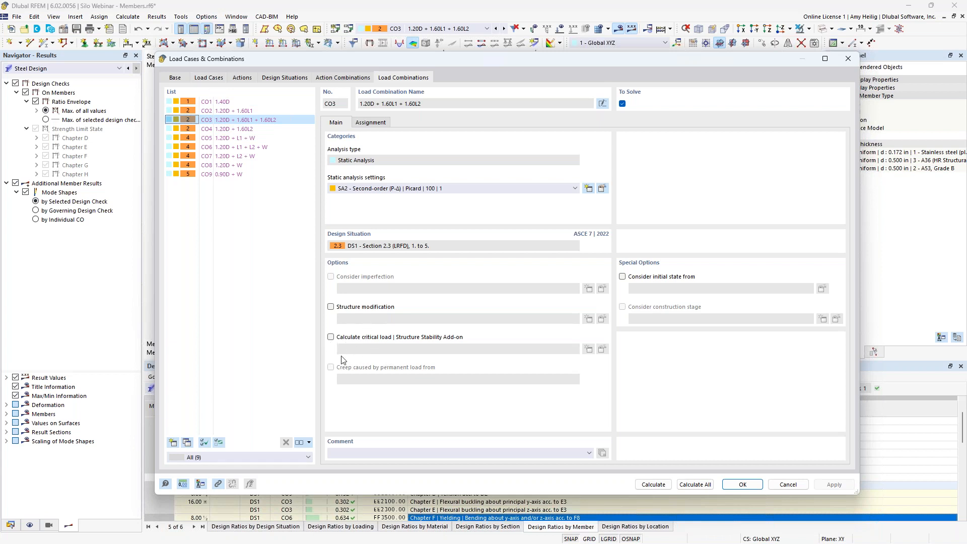
pyautogui.click(331, 337)
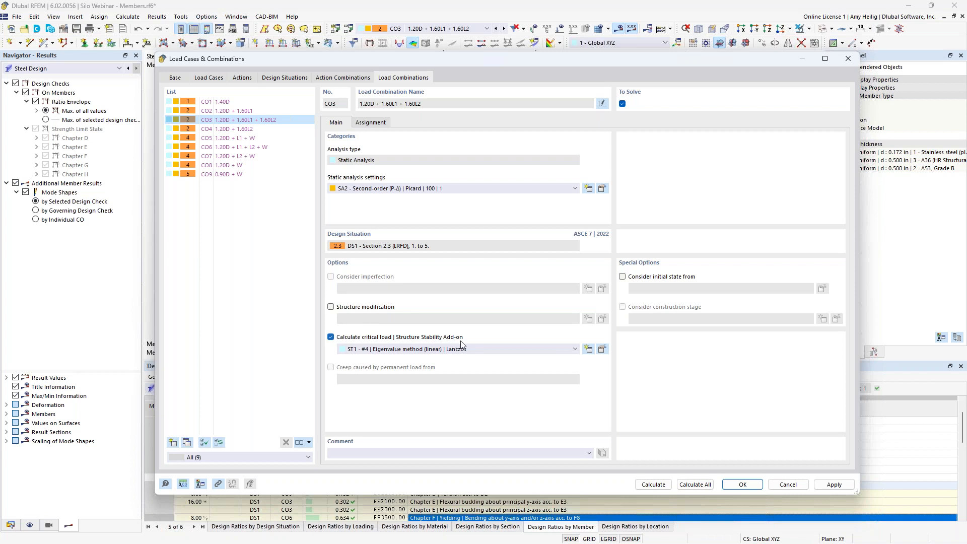
# Step: Review the stability analysis settings ST1 and ST2, comparing their number of lowest eigenvalues
pyautogui.click(603, 349)
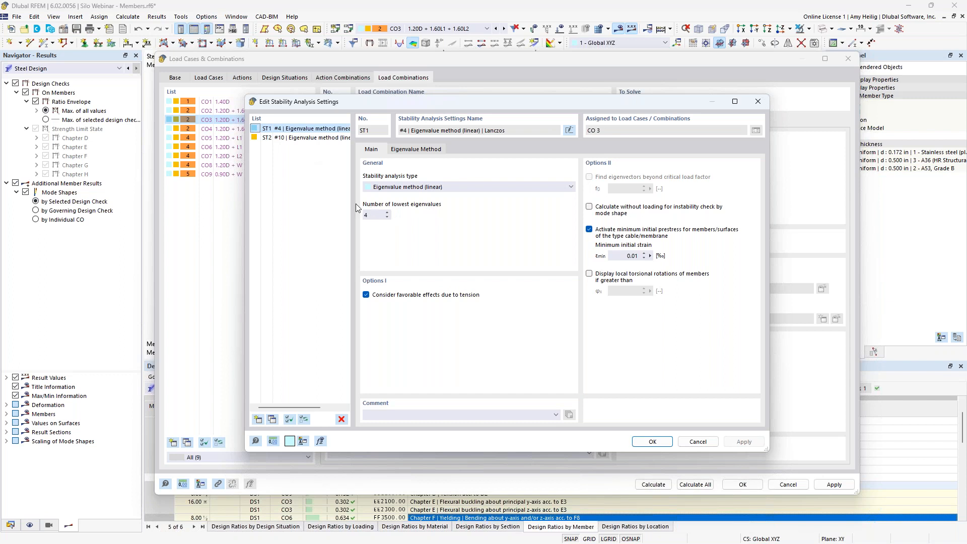
pyautogui.click(322, 138)
pyautogui.moveTo(375, 218); pyautogui.dragTo(360, 216)
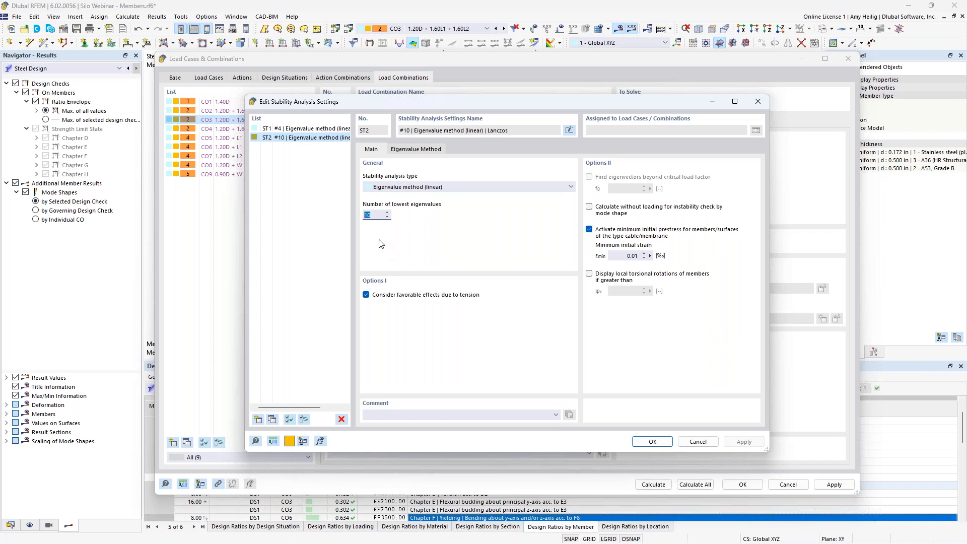
pyautogui.click(374, 215)
pyautogui.click(665, 446)
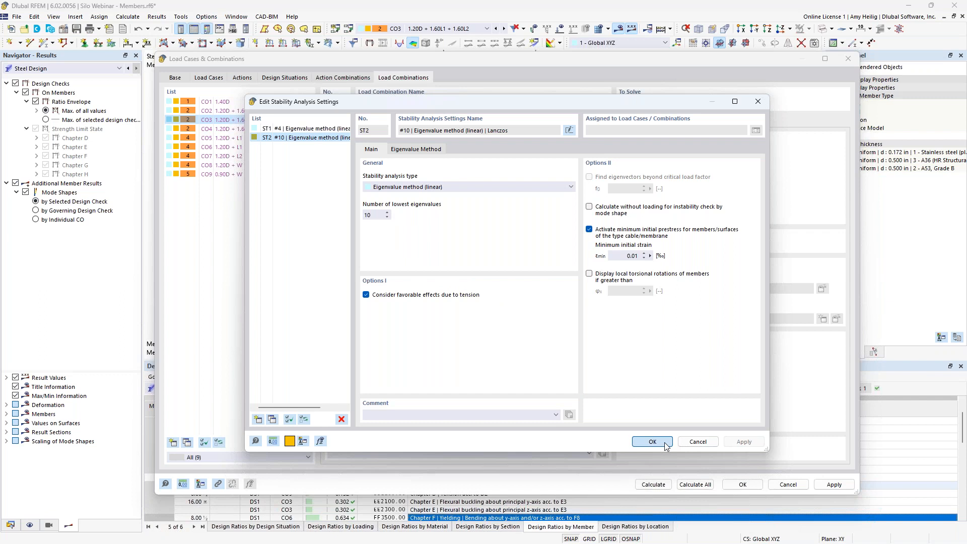
# Step: Assign stability settings ST2, with 10 lowest eigenvalues by the linear Lanczos method, to load combination CO3 and calculate it
pyautogui.click(466, 350)
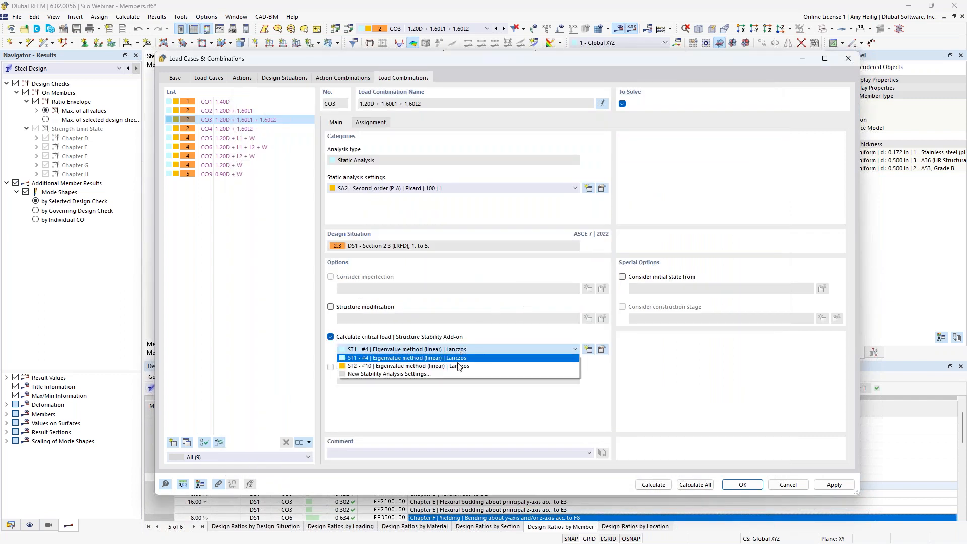
pyautogui.click(459, 366)
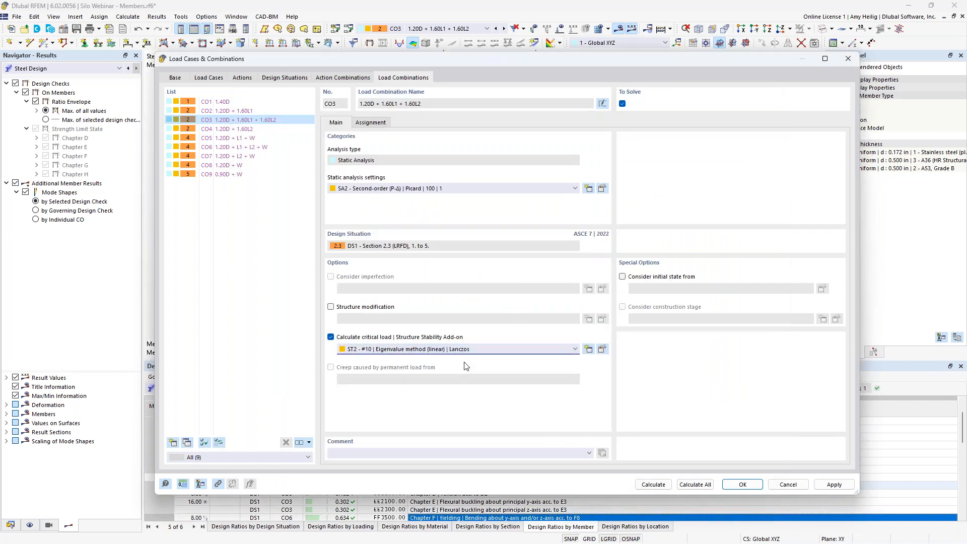
pyautogui.click(653, 484)
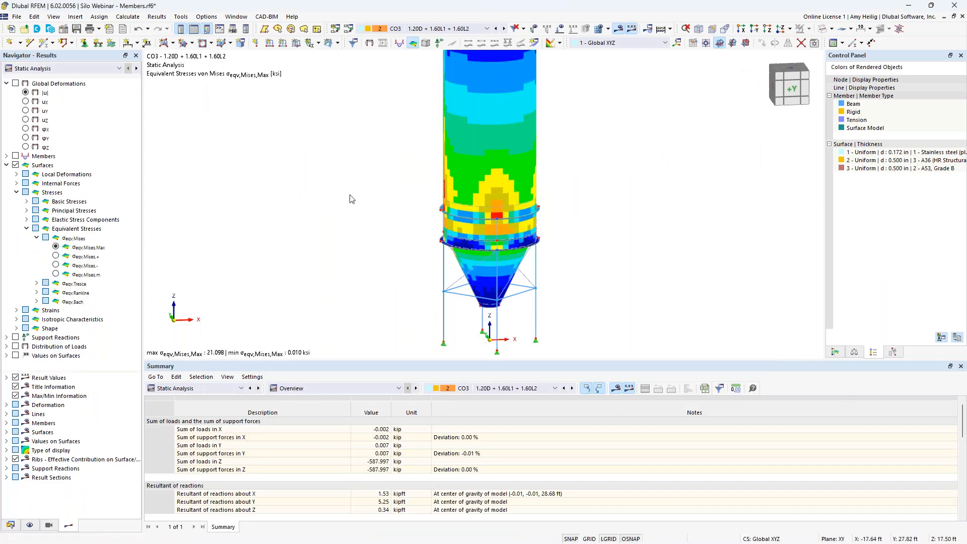
# Step: Display the Stability Analysis results for CO3 with the critical load factors and the color scale of the mode shape displacements
pyautogui.click(80, 68)
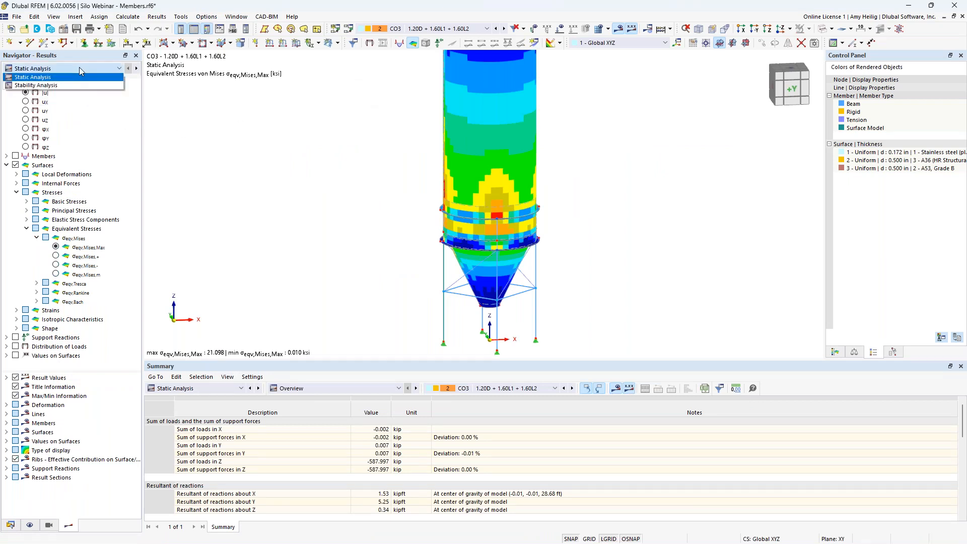
pyautogui.click(44, 86)
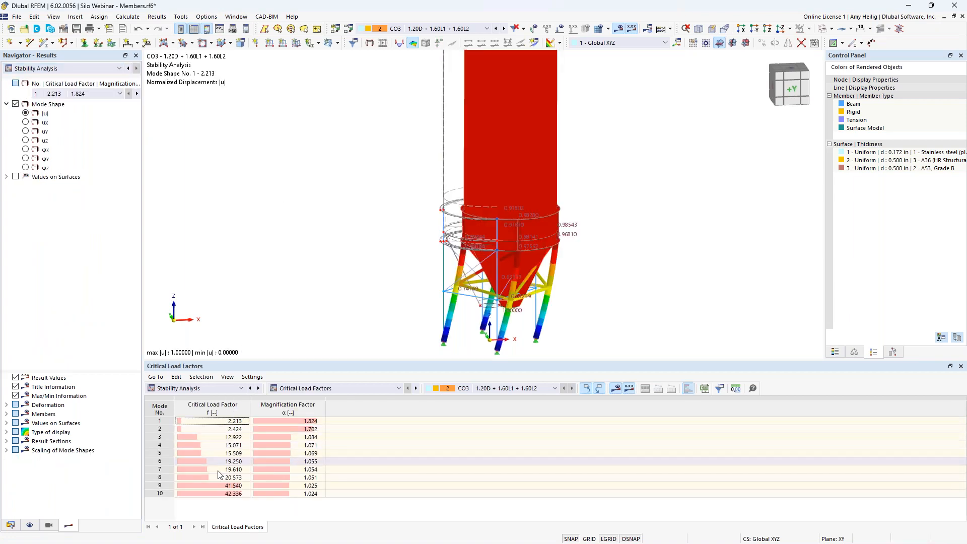
pyautogui.scroll(-1, 381, 292)
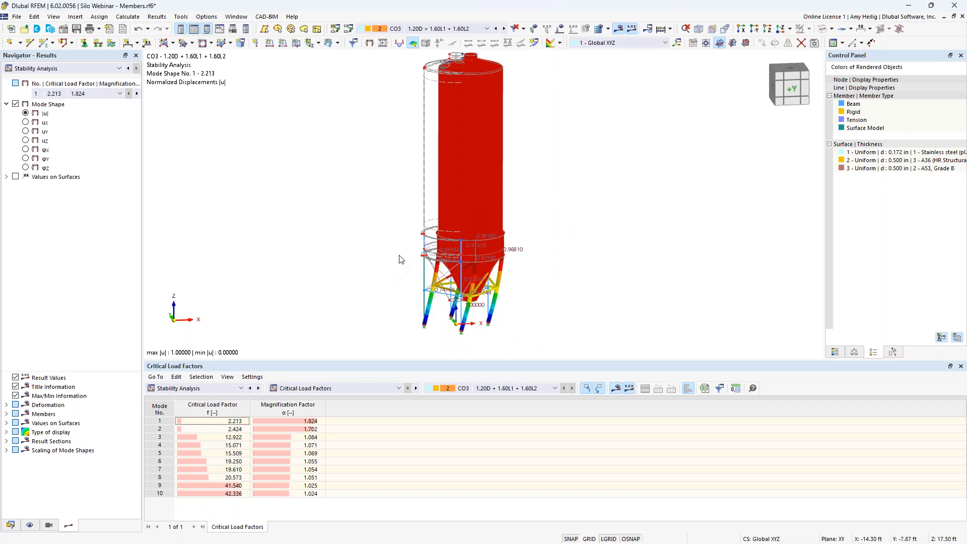
pyautogui.click(835, 352)
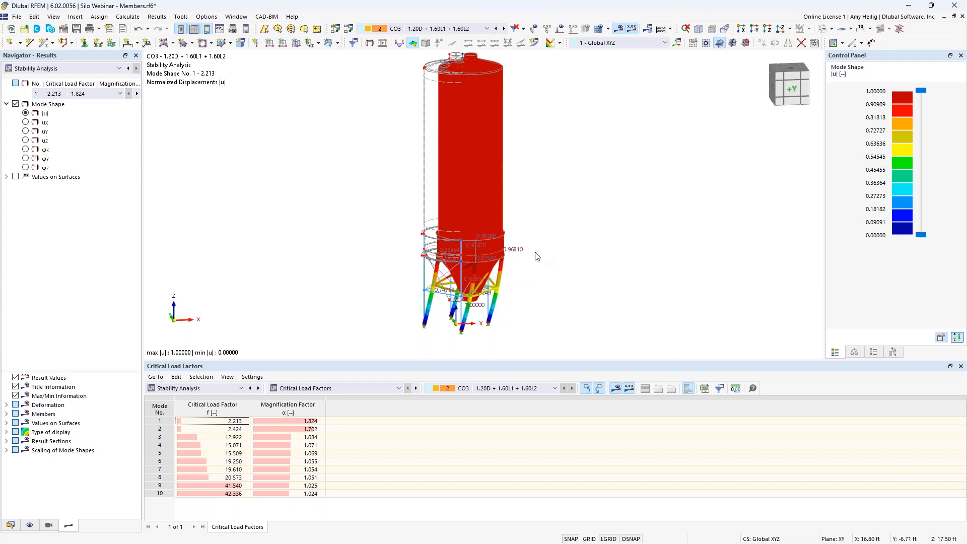
# Step: Compare mode shapes 1 to 5 one after another, viewing the silo and its support columns from different sides
pyautogui.click(201, 424)
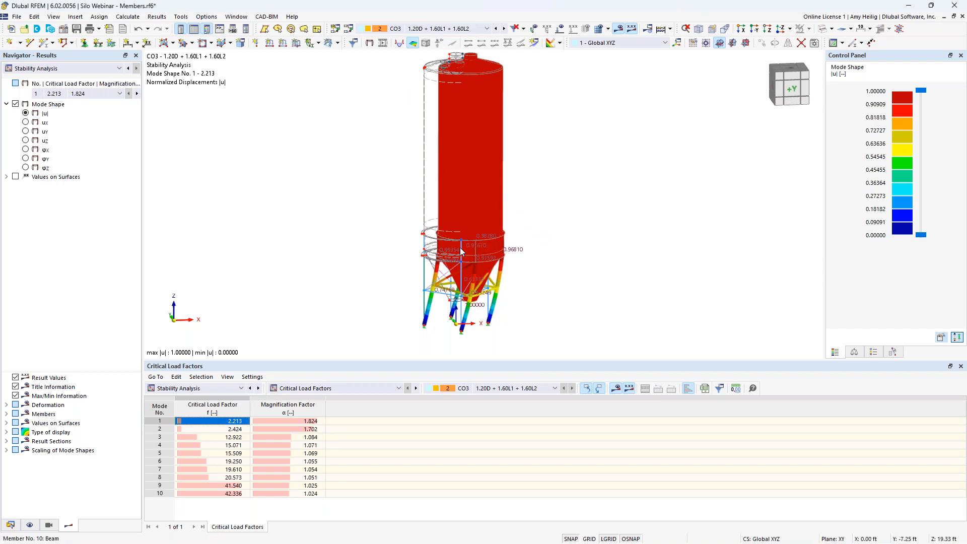
pyautogui.click(236, 429)
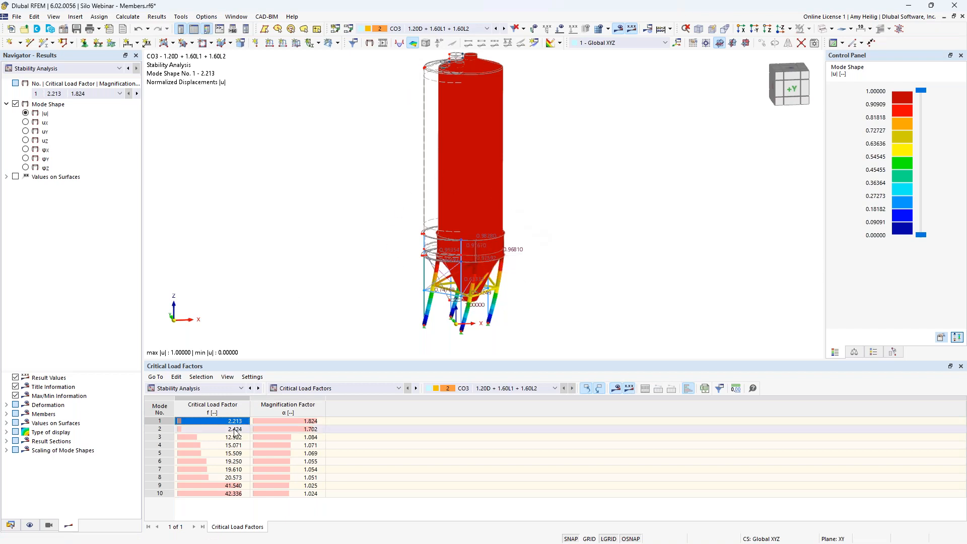
pyautogui.keyDown('ctrl'); pyautogui.moveTo(568, 283); pyautogui.dragTo(462, 304, button='middle'); pyautogui.keyUp('ctrl')
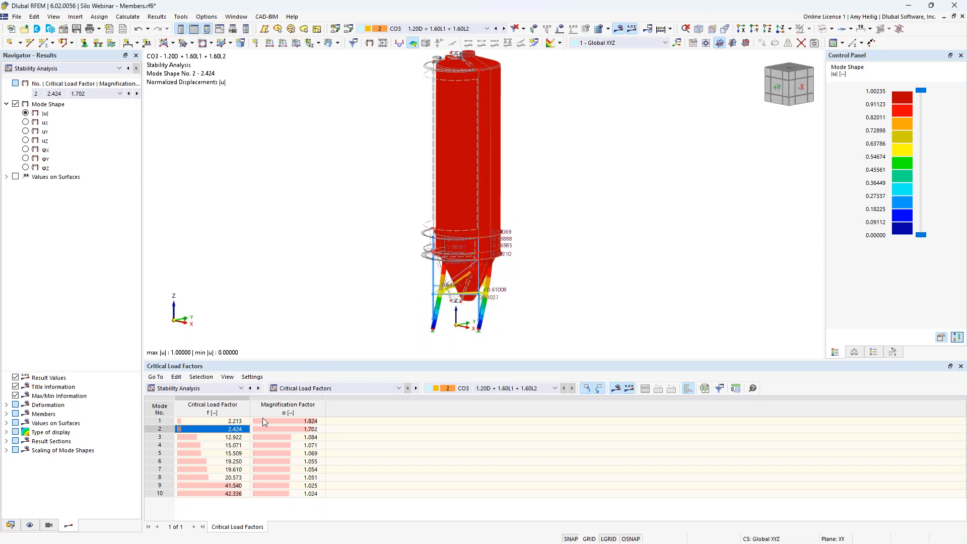
pyautogui.click(234, 438)
pyautogui.keyDown('ctrl'); pyautogui.moveTo(369, 263); pyautogui.dragTo(473, 291, button='middle'); pyautogui.keyUp('ctrl')
pyautogui.scroll(3, 473, 291)
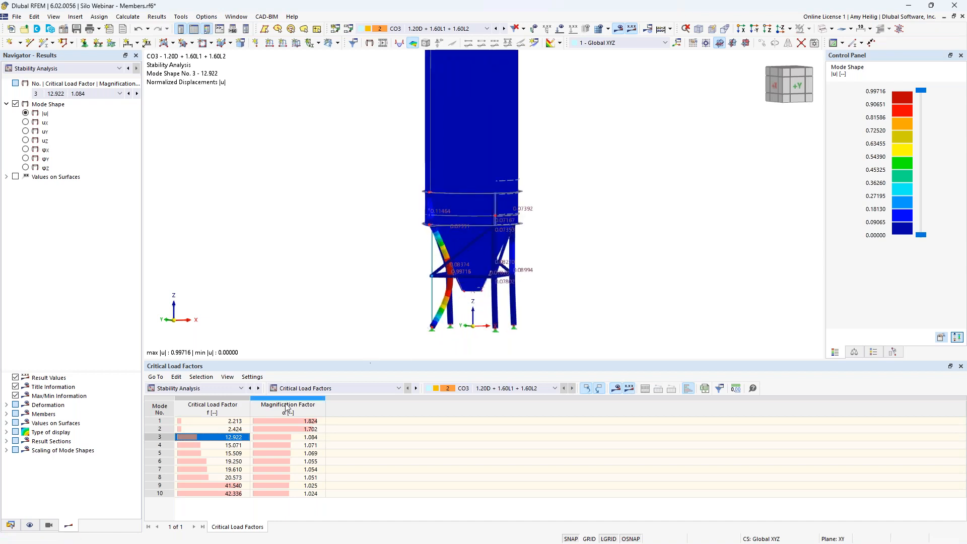
pyautogui.click(235, 446)
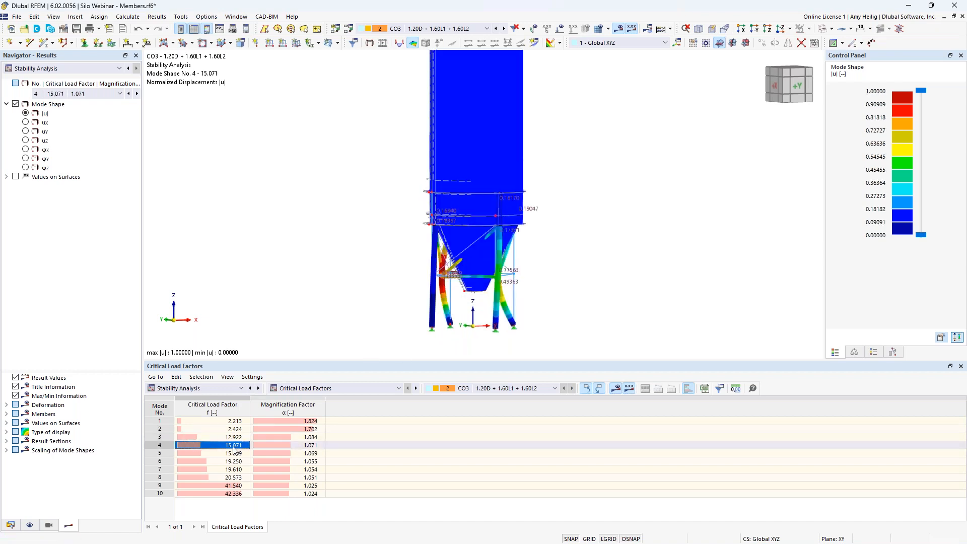
pyautogui.click(234, 454)
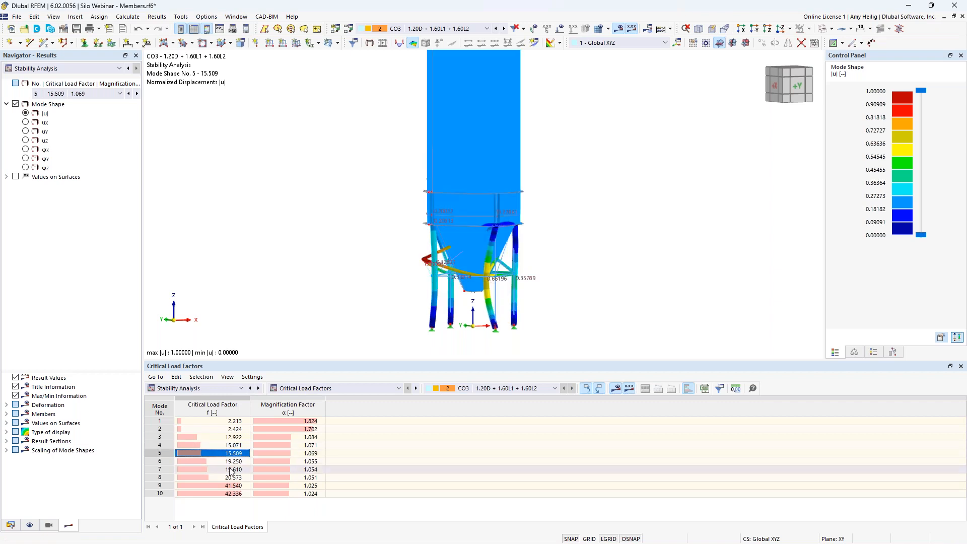
# Step: Show mode shape 9 and inspect the silo shell closely around the upper ring
pyautogui.click(227, 486)
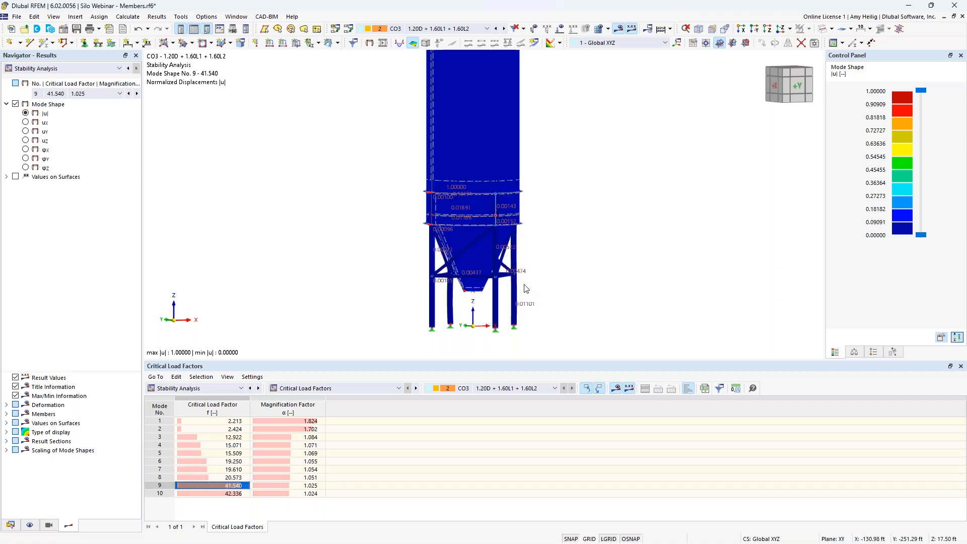
pyautogui.keyDown('ctrl'); pyautogui.moveTo(612, 229); pyautogui.dragTo(415, 239, button='middle'); pyautogui.keyUp('ctrl')
pyautogui.moveTo(524, 251); pyautogui.dragTo(468, 263, button='middle')
pyautogui.scroll(6, 484, 204)
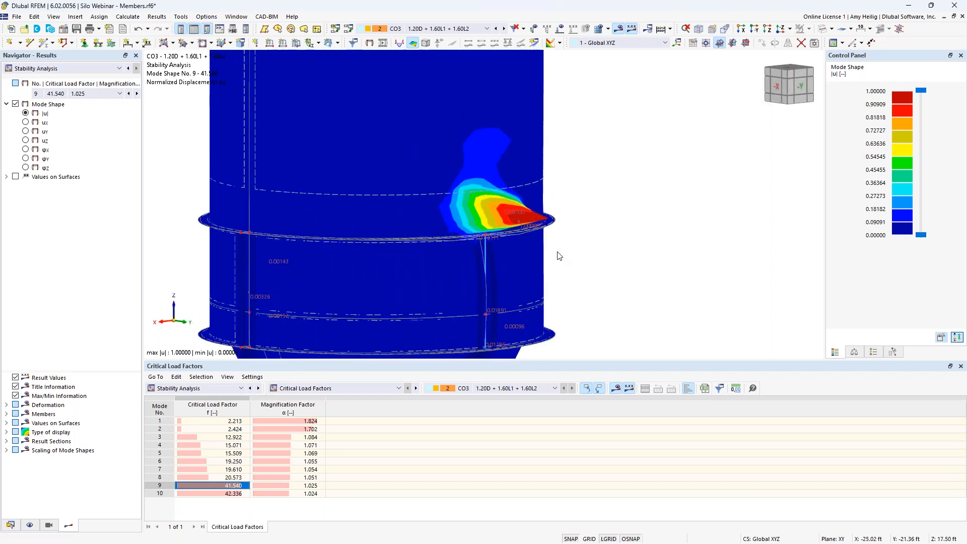
# Step: Reduce the display factor for mode shapes to 0.25
pyautogui.click(855, 352)
pyautogui.click(916, 95)
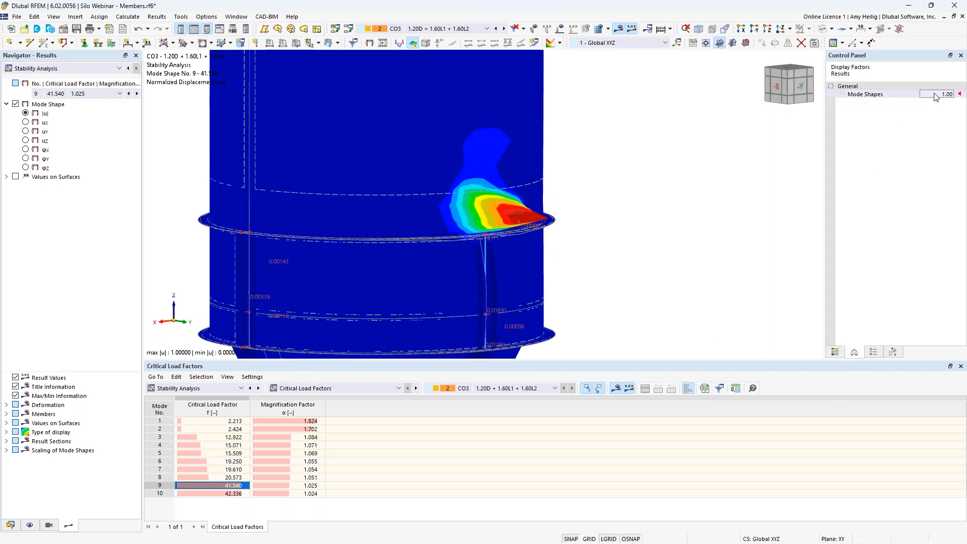
pyautogui.click(950, 96)
pyautogui.click(951, 95)
pyautogui.click(951, 96)
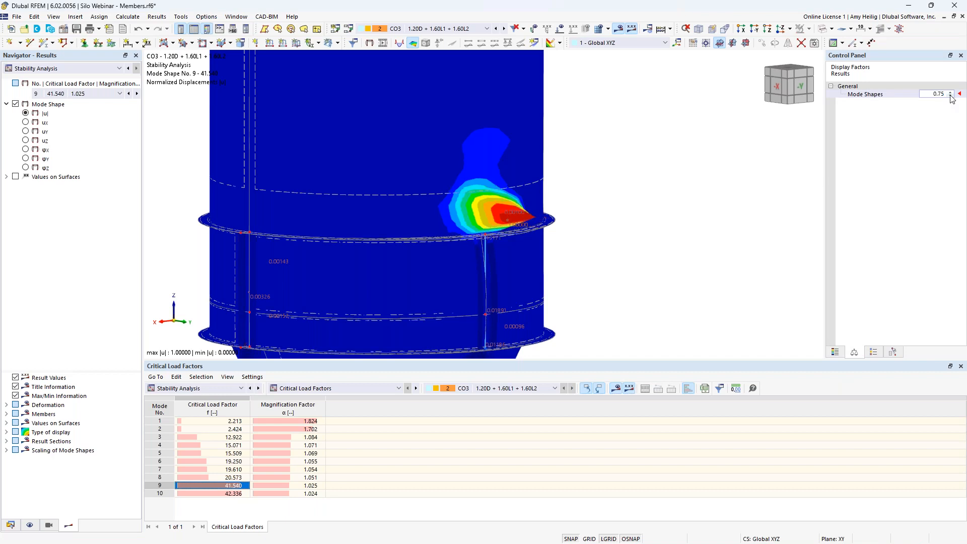
# Step: Examine mode shape 9's local shell deformation above the upper ring from several angles, up close and in the overall structure
pyautogui.keyDown('ctrl'); pyautogui.moveTo(565, 253); pyautogui.dragTo(658, 255, button='middle'); pyautogui.keyUp('ctrl')
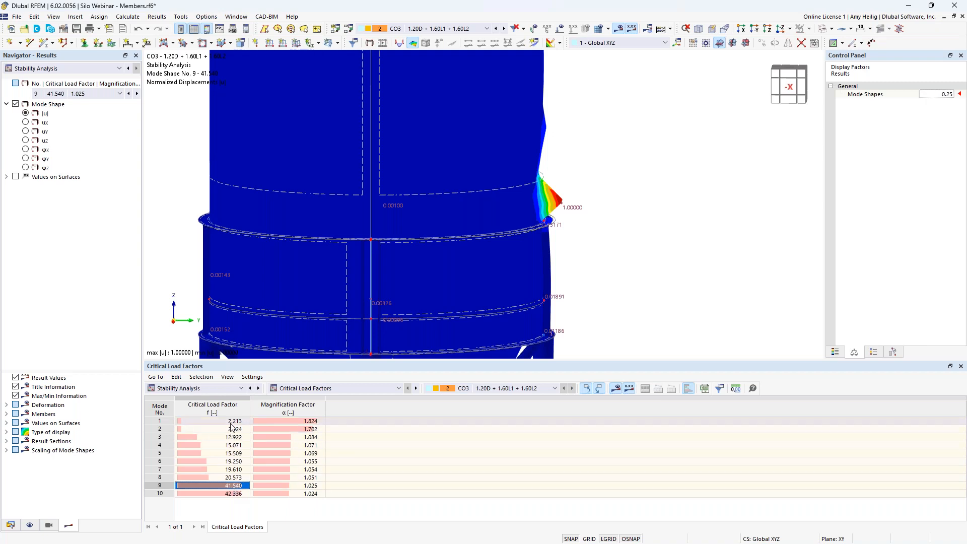
pyautogui.moveTo(516, 304); pyautogui.dragTo(555, 210, button='middle')
pyautogui.keyDown('ctrl'); pyautogui.moveTo(681, 149); pyautogui.dragTo(603, 248, button='middle'); pyautogui.keyUp('ctrl')
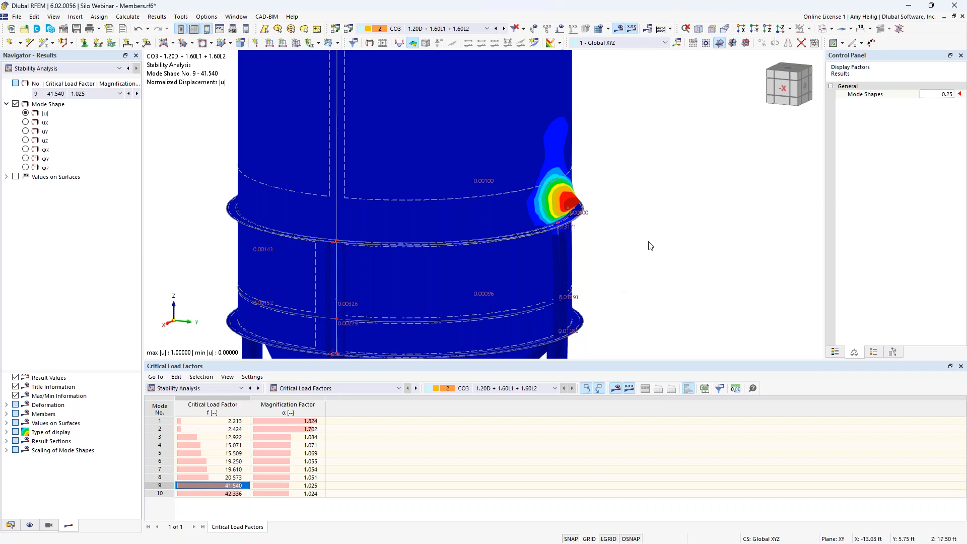
pyautogui.scroll(-5, 650, 246)
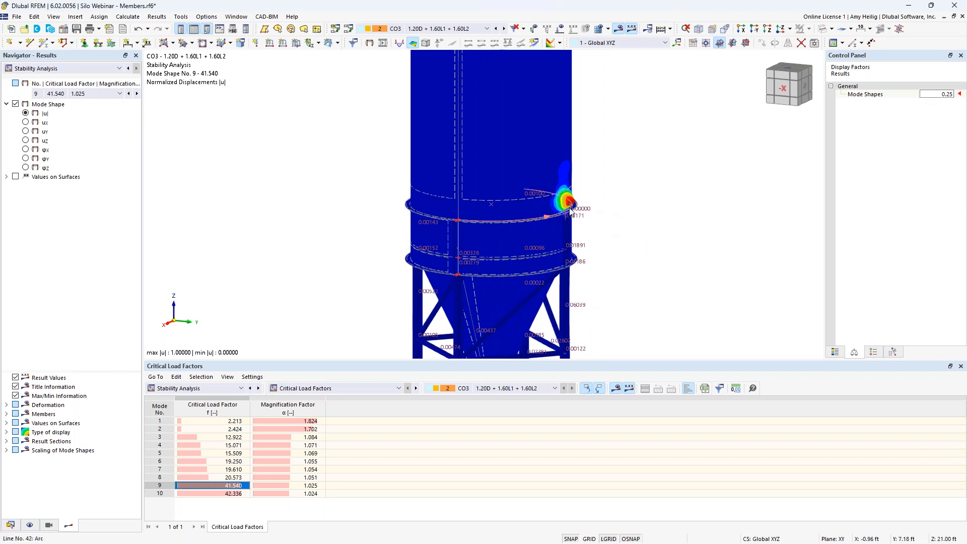
pyautogui.scroll(3, 645, 261)
pyautogui.keyDown('ctrl'); pyautogui.moveTo(645, 261); pyautogui.dragTo(564, 276, button='middle'); pyautogui.keyUp('ctrl')
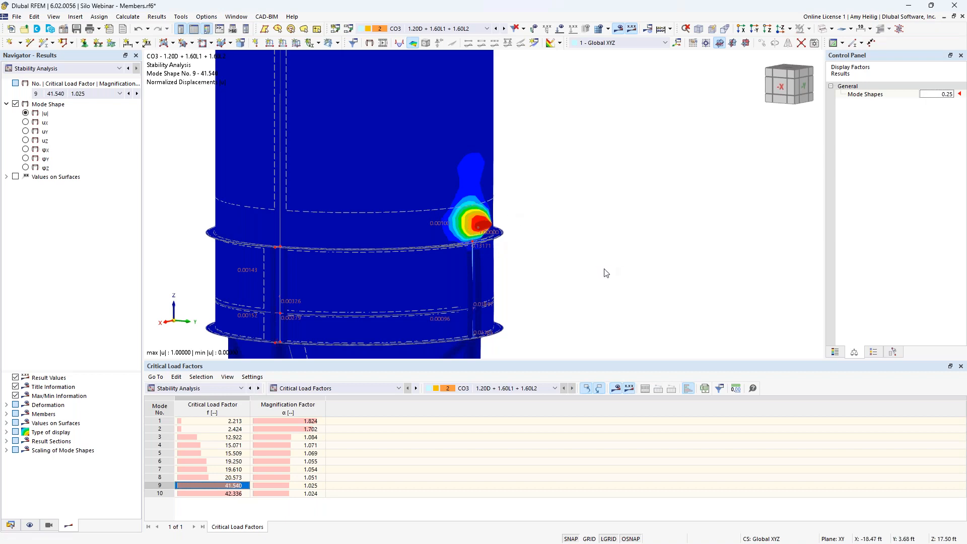
pyautogui.scroll(-4, 591, 228)
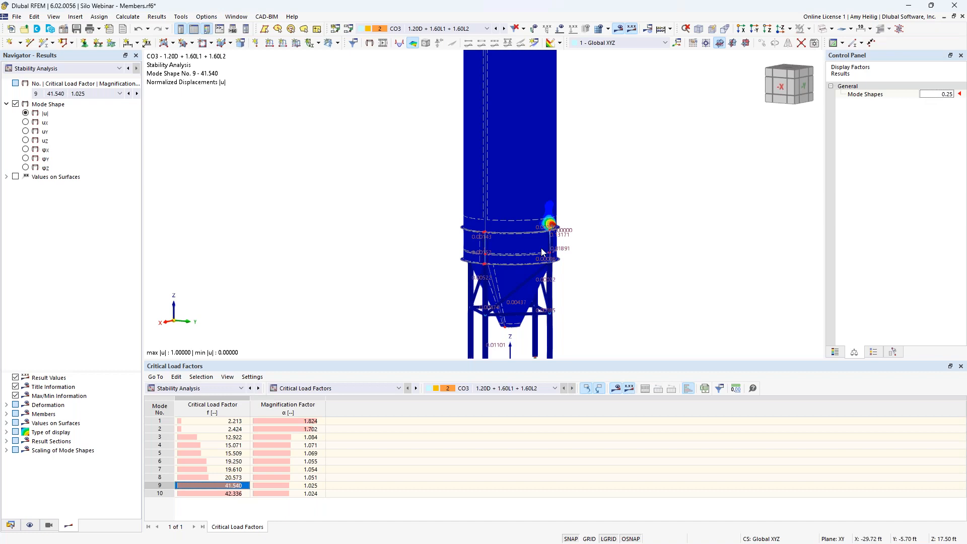
# Step: Switch to the running PowerPoint slide show of the steel silo design webinar
pyautogui.press('super+Tab')
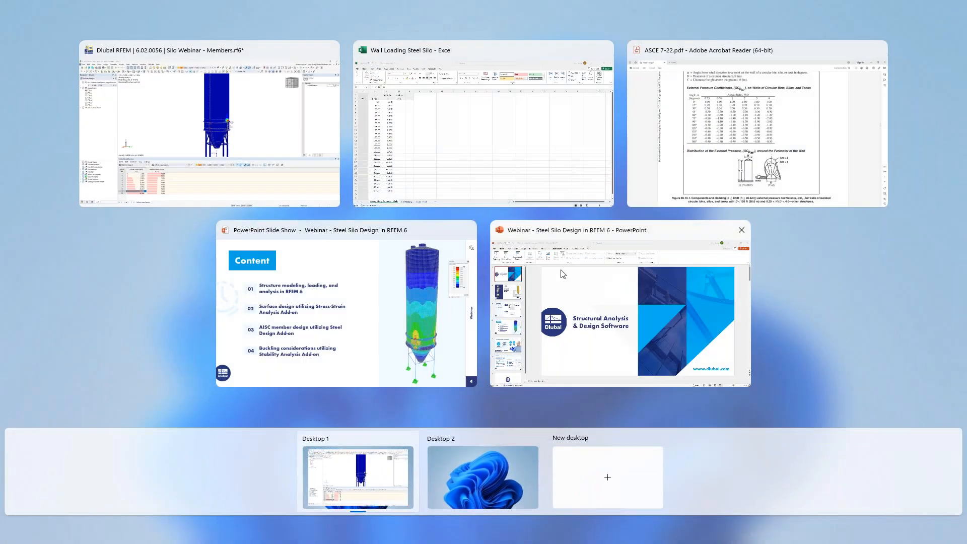
pyautogui.click(389, 303)
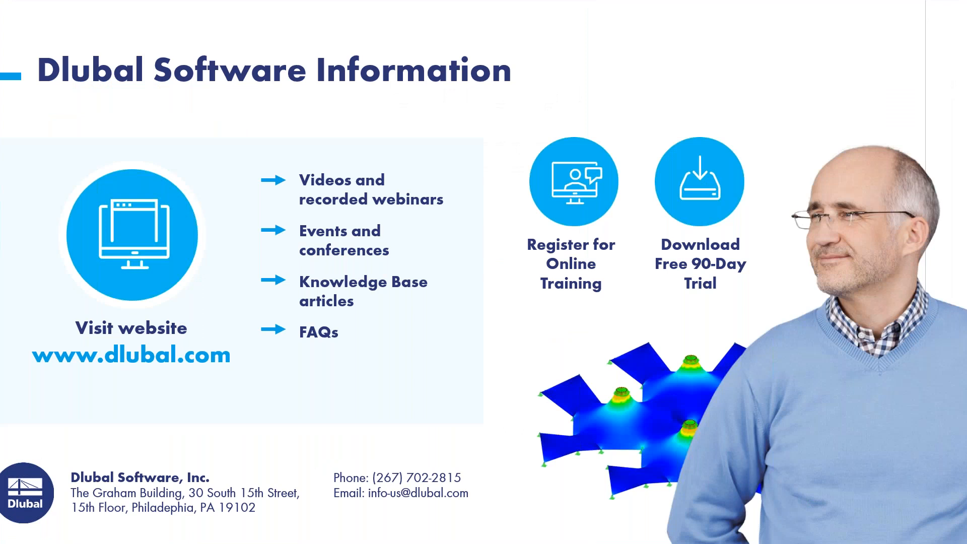